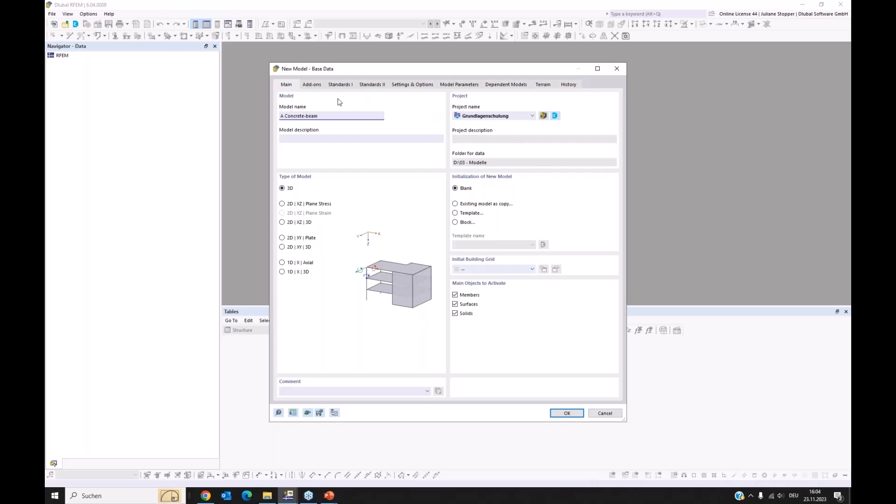
Activate the Concrete Design add-on, keep EN 1992 as the concrete design standard, and create the A Concrete-beam model.
{"action": "left_click", "coordinate": [312, 85]}
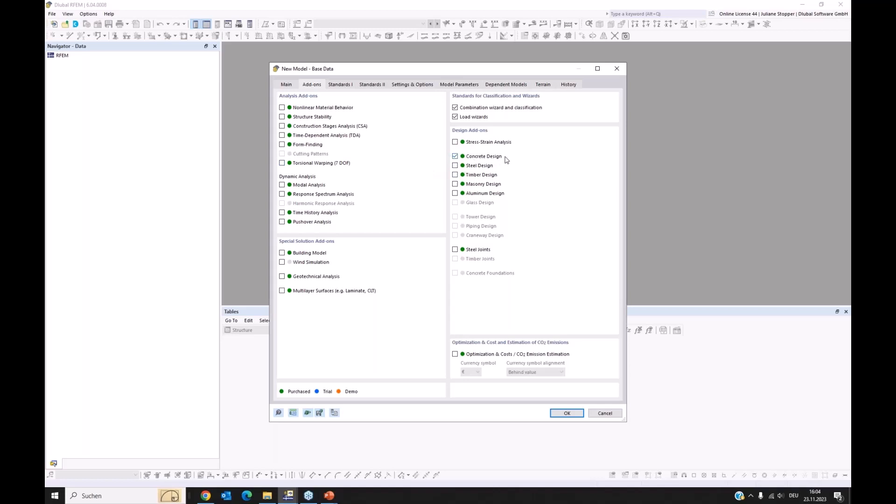
{"action": "left_click", "coordinate": [340, 85]}
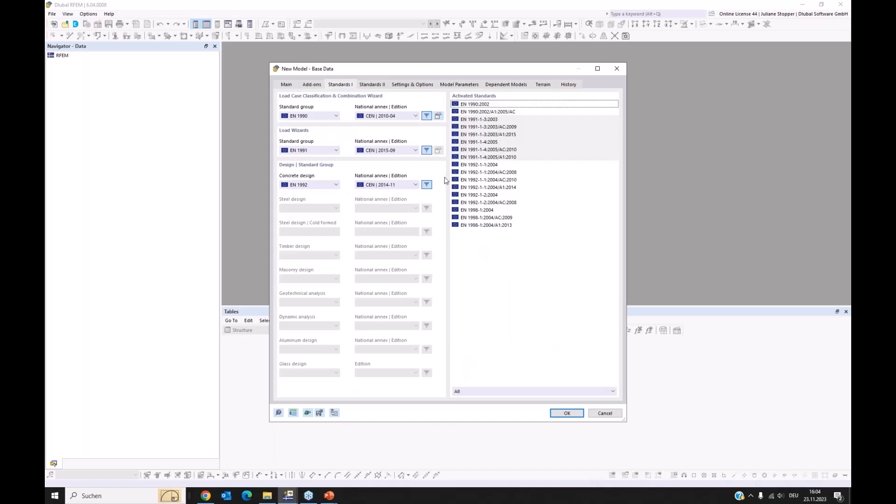
{"action": "left_click", "coordinate": [338, 186]}
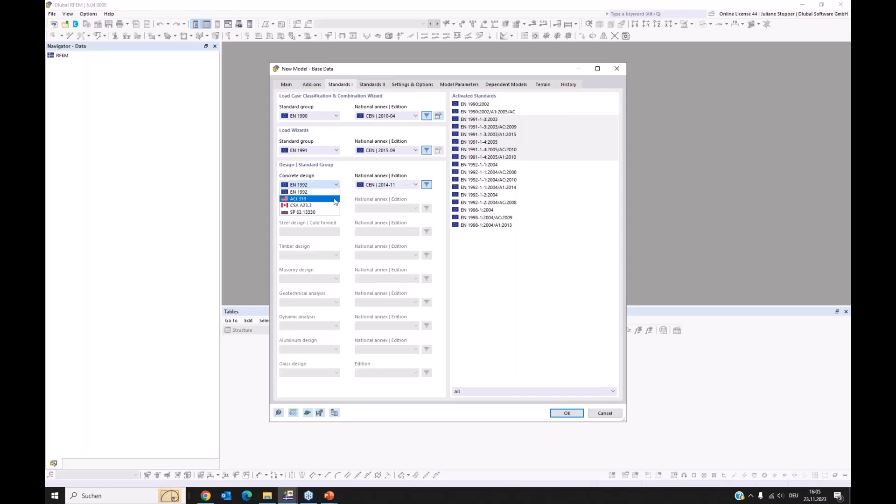
{"action": "left_click", "coordinate": [349, 187]}
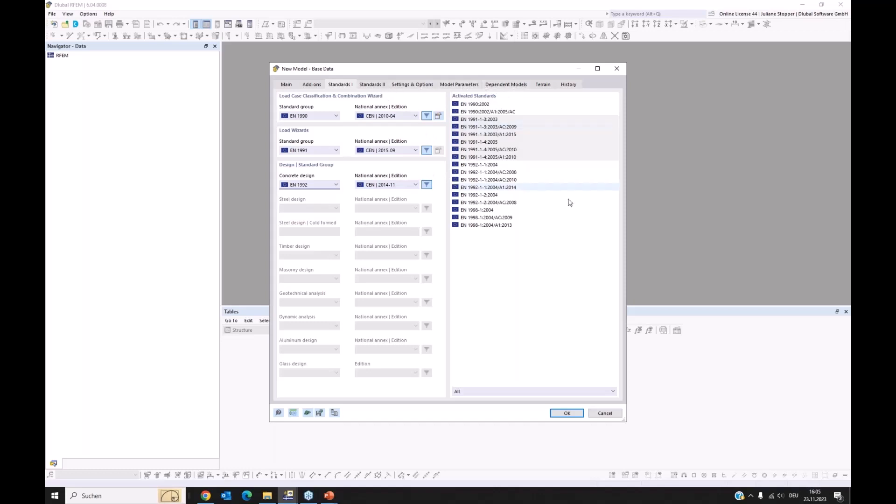
{"action": "left_click", "coordinate": [567, 414]}
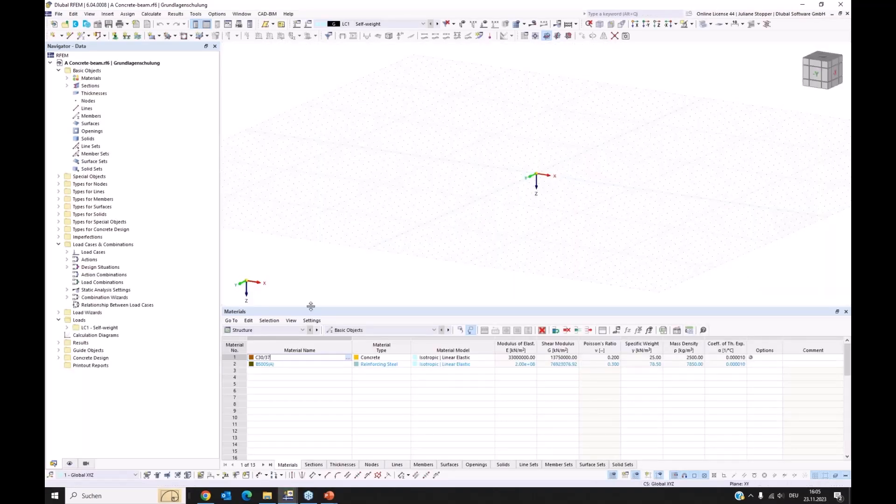
Enlarge the work area, expand the preset materials and sections, and delete all basic objects from the model.
{"action": "left_click_drag", "start_coordinate": [311, 307], "coordinate": [310, 316]}
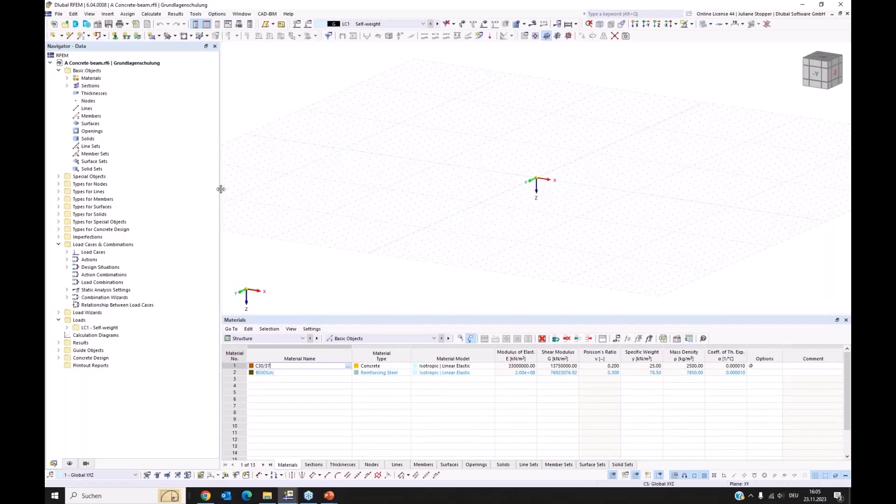
{"action": "left_click_drag", "start_coordinate": [209, 191], "coordinate": [189, 190]}
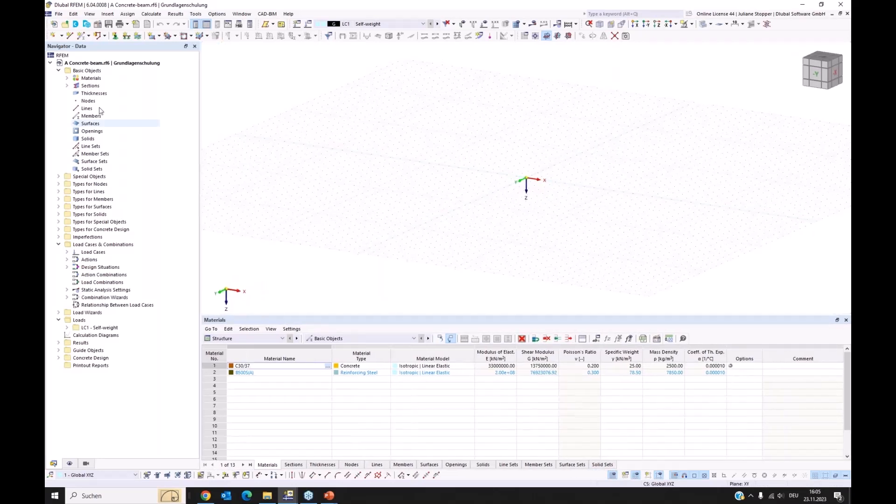
{"action": "left_click", "coordinate": [67, 79]}
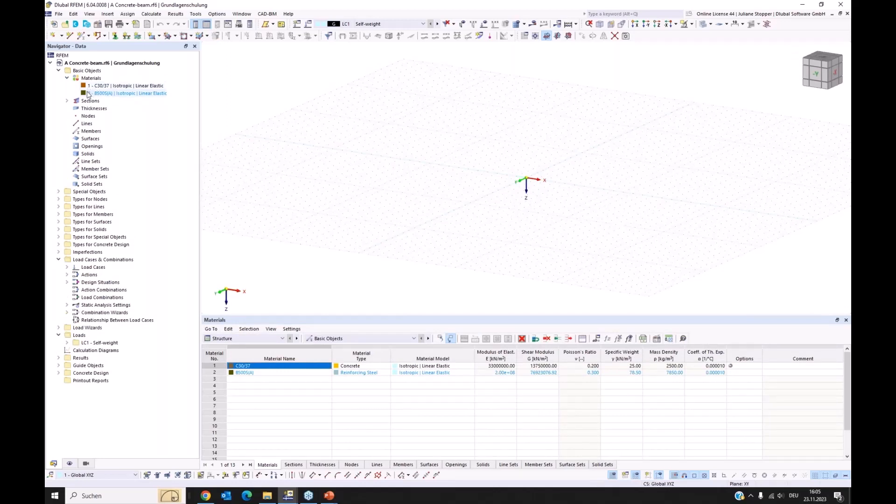
{"action": "double_click", "coordinate": [92, 101]}
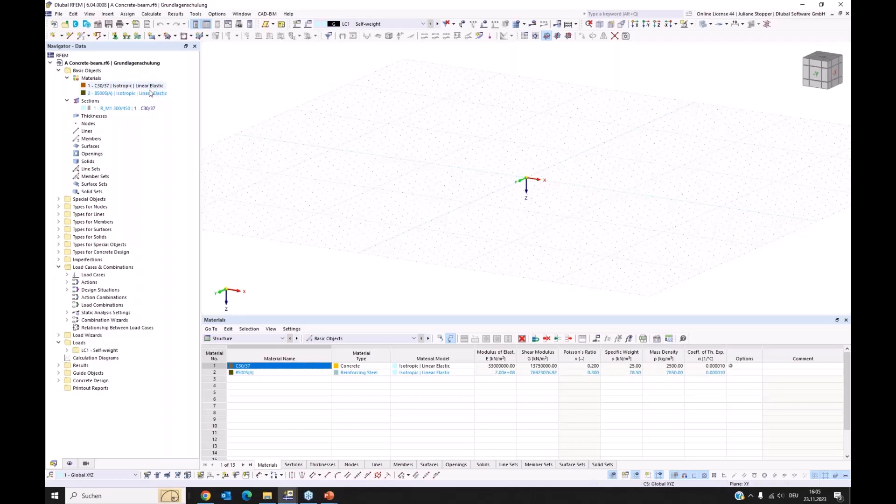
{"action": "right_click", "coordinate": [95, 72]}
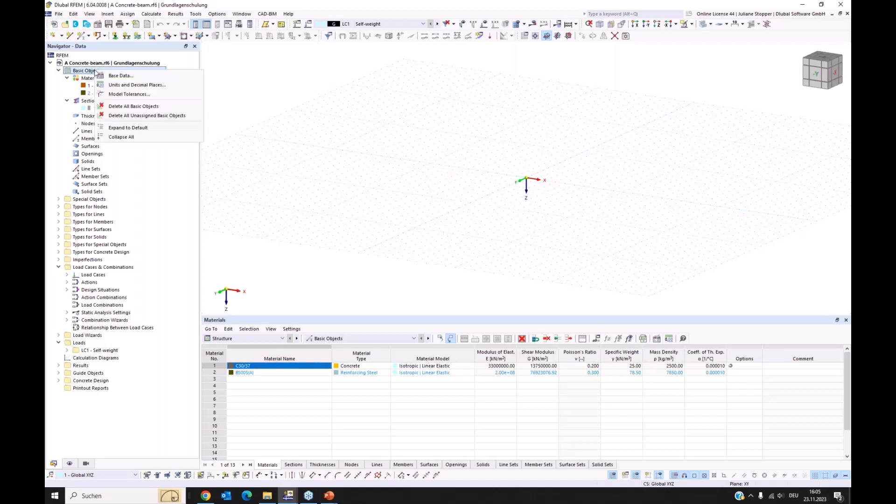
{"action": "left_click", "coordinate": [142, 107]}
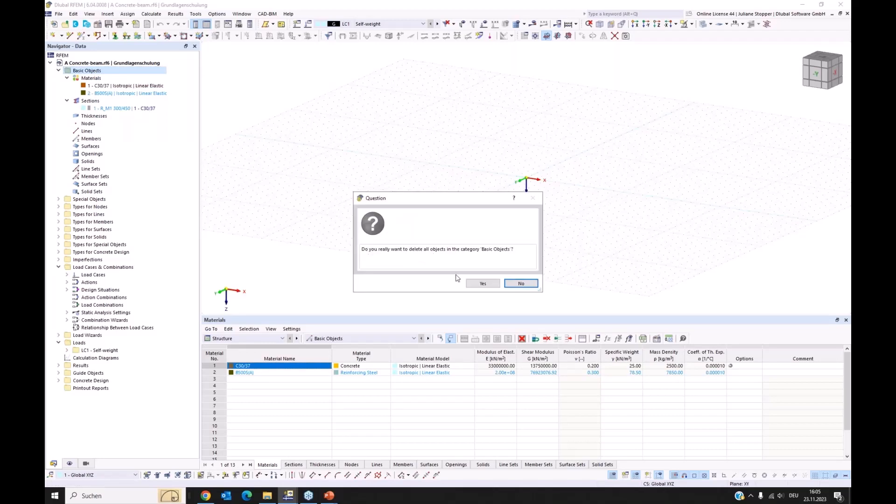
{"action": "left_click", "coordinate": [478, 285]}
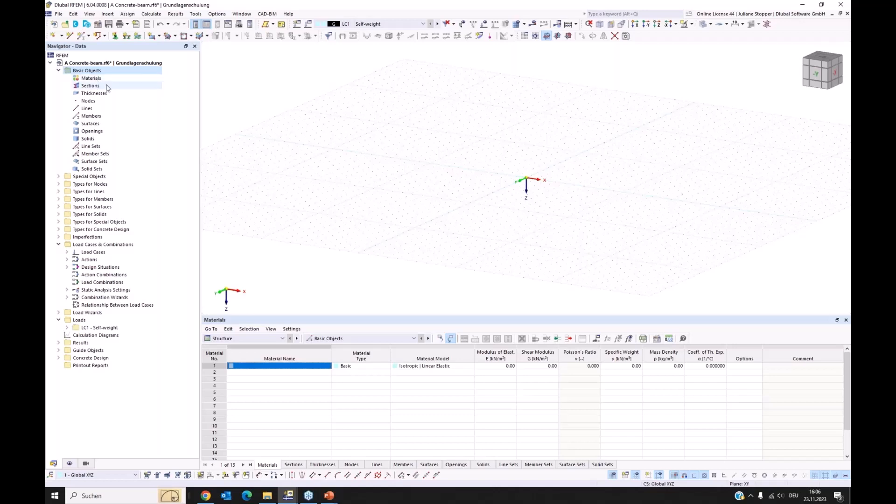
Start a new material and filter the material library by region European Union and material type Concrete.
{"action": "left_click", "coordinate": [101, 79]}
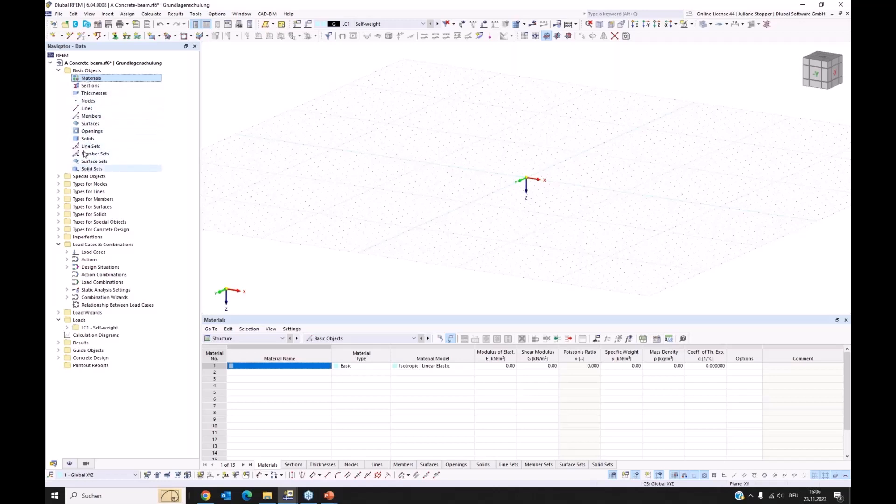
{"action": "right_click", "coordinate": [92, 80]}
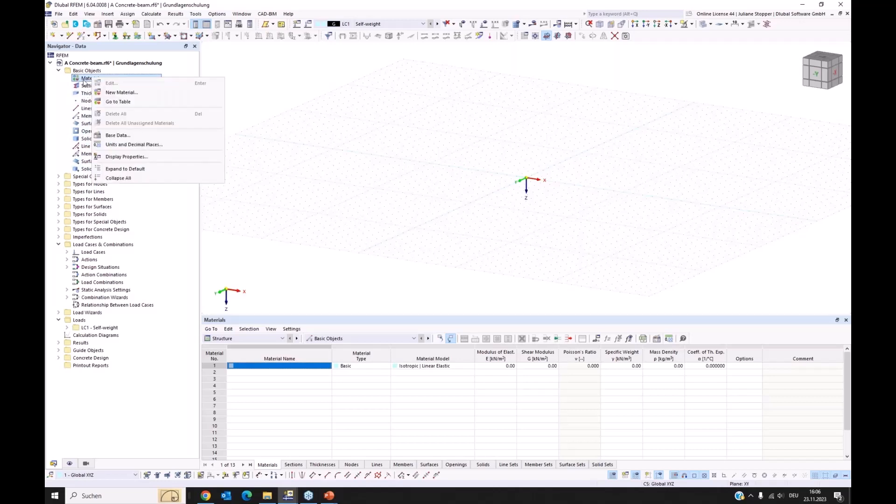
{"action": "left_click", "coordinate": [110, 93]}
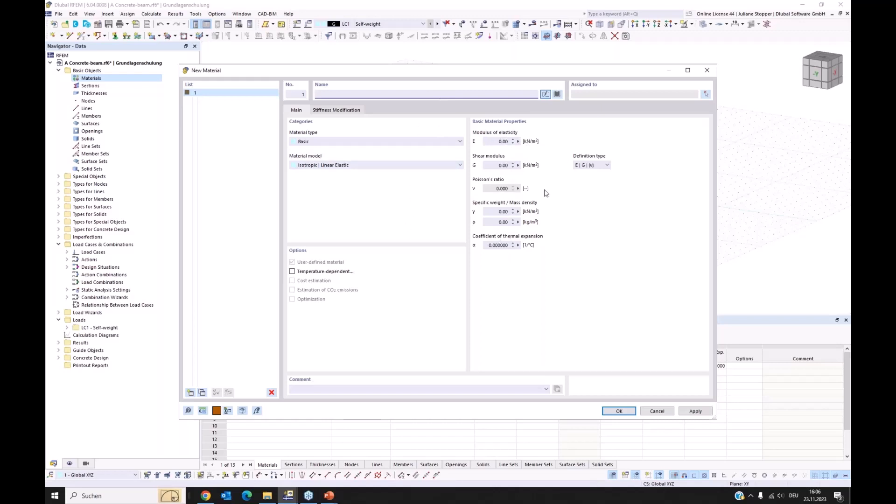
{"action": "left_click", "coordinate": [557, 94]}
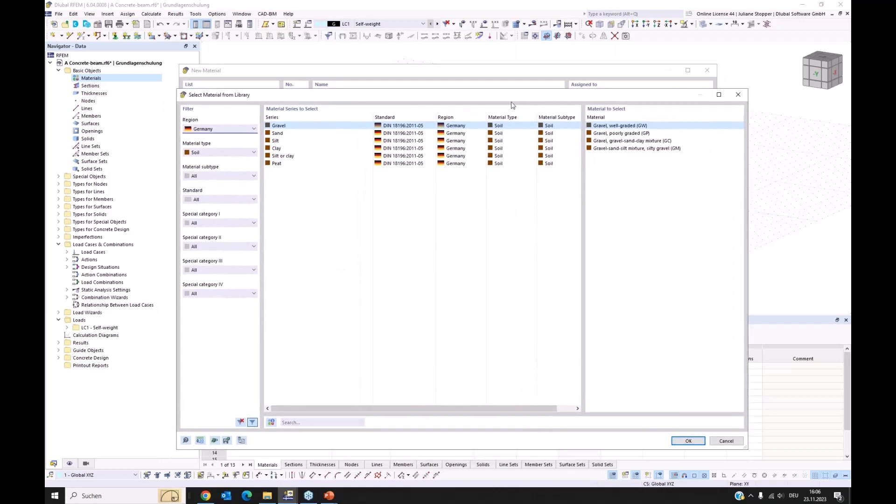
{"action": "left_click", "coordinate": [242, 131]}
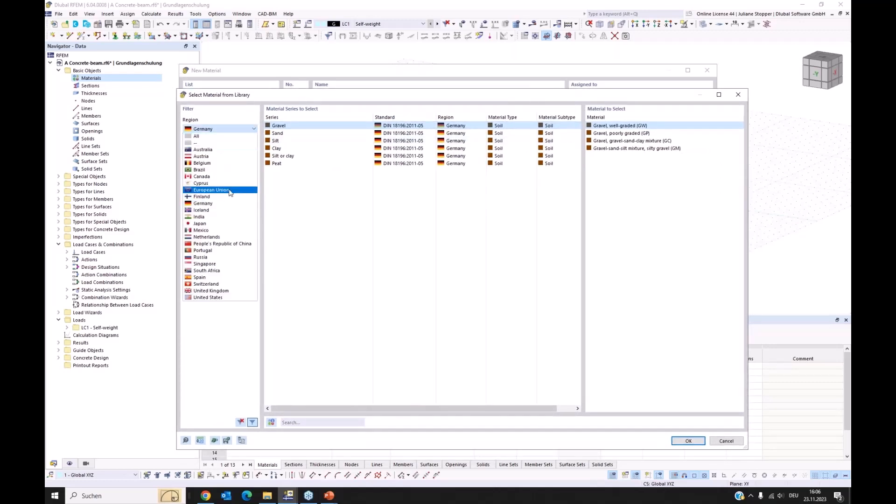
{"action": "left_click", "coordinate": [211, 190]}
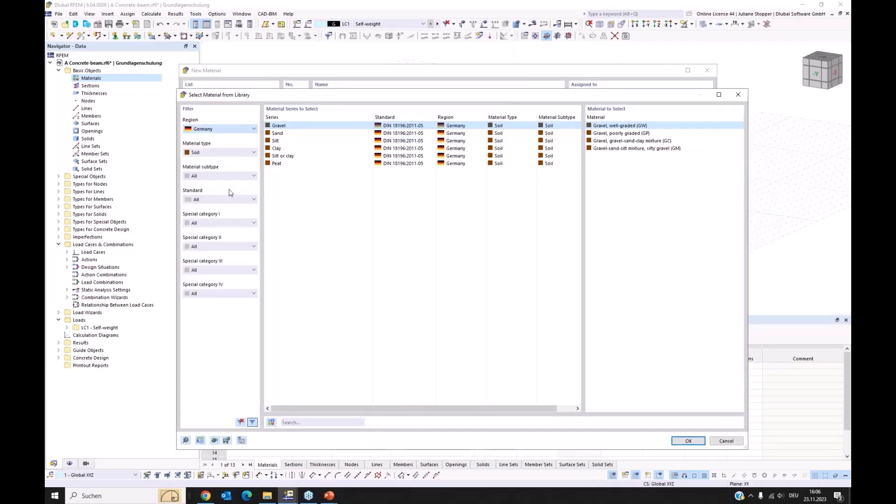
{"action": "left_click", "coordinate": [213, 153]}
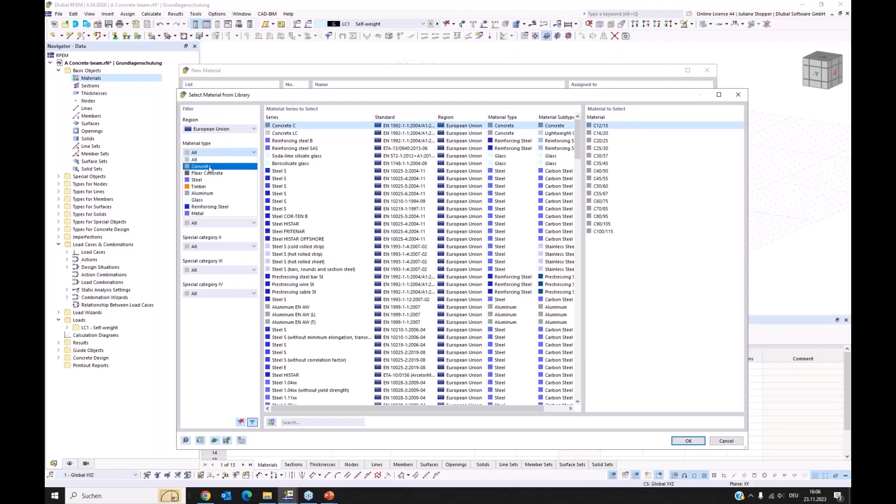
{"action": "left_click", "coordinate": [209, 167]}
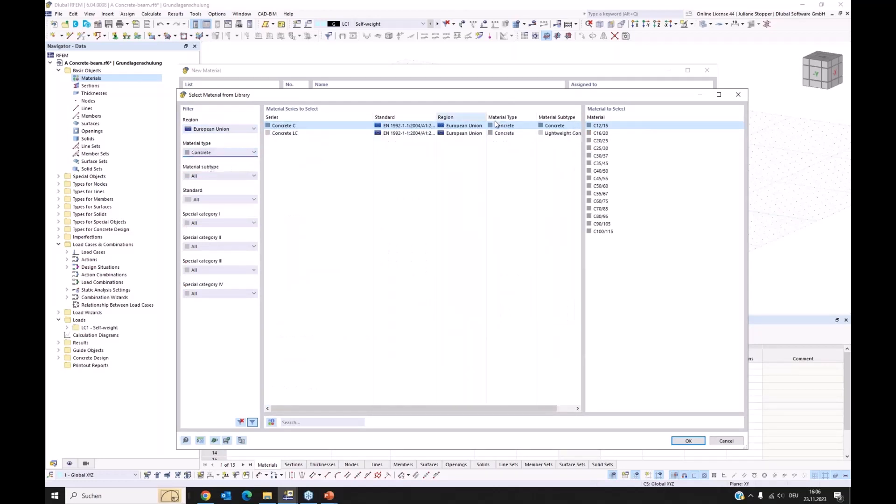
Choose concrete C30/37 from the library and apply it as material 1.
{"action": "left_click", "coordinate": [601, 157]}
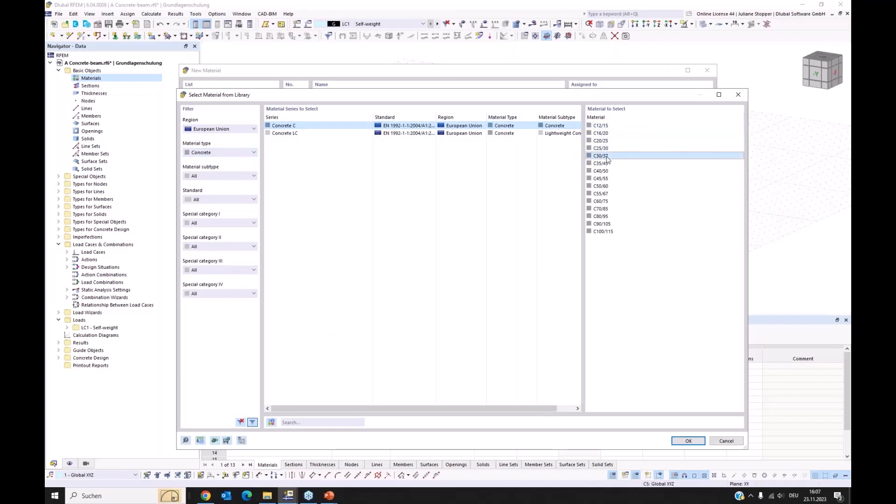
{"action": "left_click", "coordinate": [695, 441]}
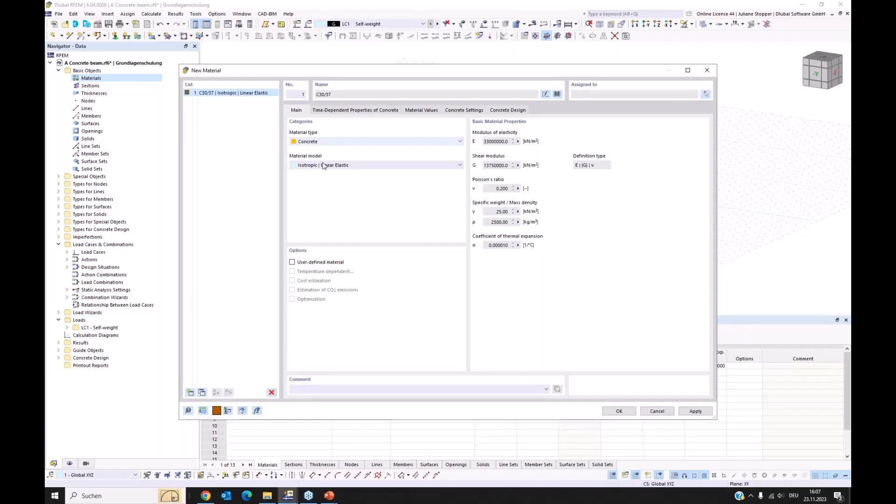
{"action": "left_click", "coordinate": [696, 412]}
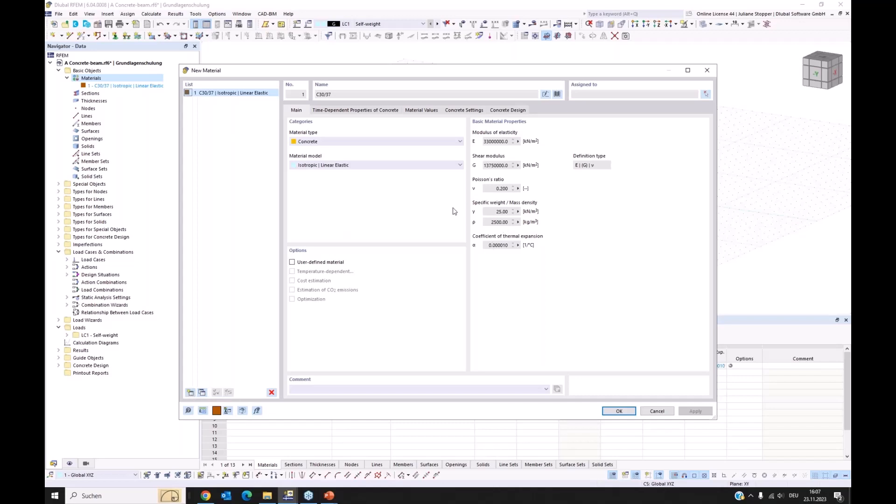
Add reinforcing steel B500S(B) per EN 1992-1-1:2004/A1:2014 as material 2 and finish defining materials.
{"action": "left_click", "coordinate": [192, 393]}
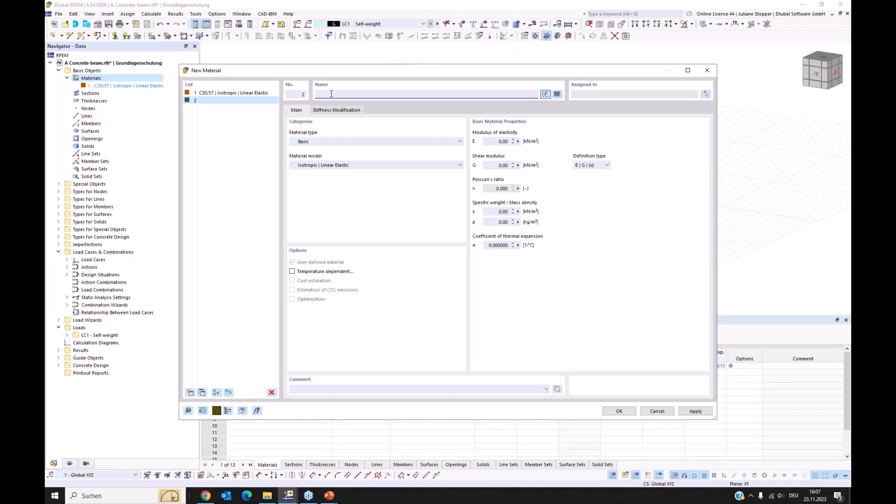
{"action": "type", "text": "B"}
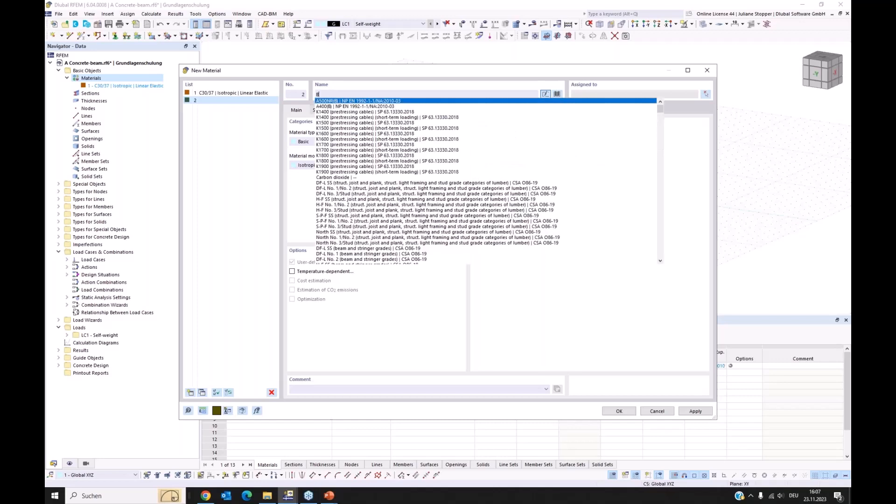
{"action": "type", "text": "500"}
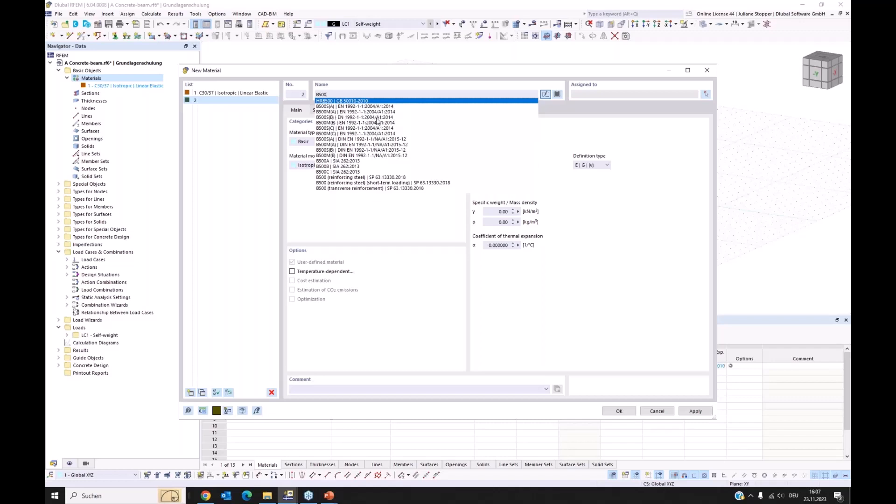
{"action": "left_click", "coordinate": [348, 117]}
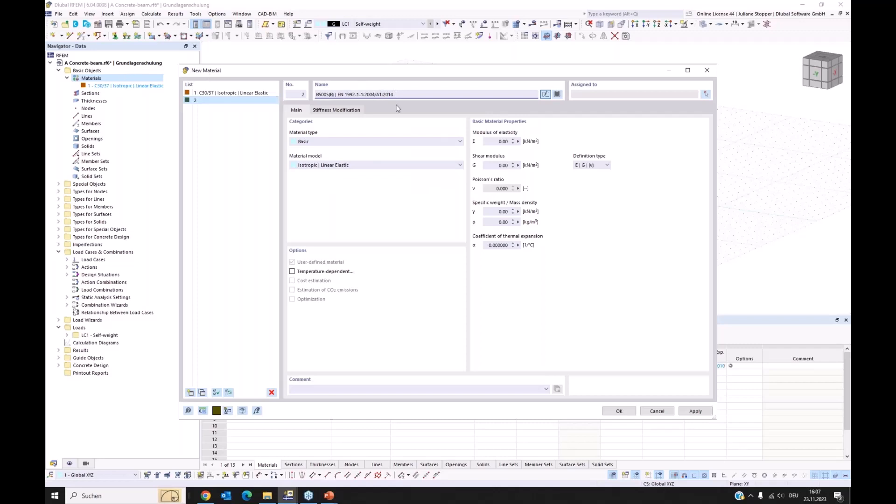
{"action": "left_click", "coordinate": [695, 411]}
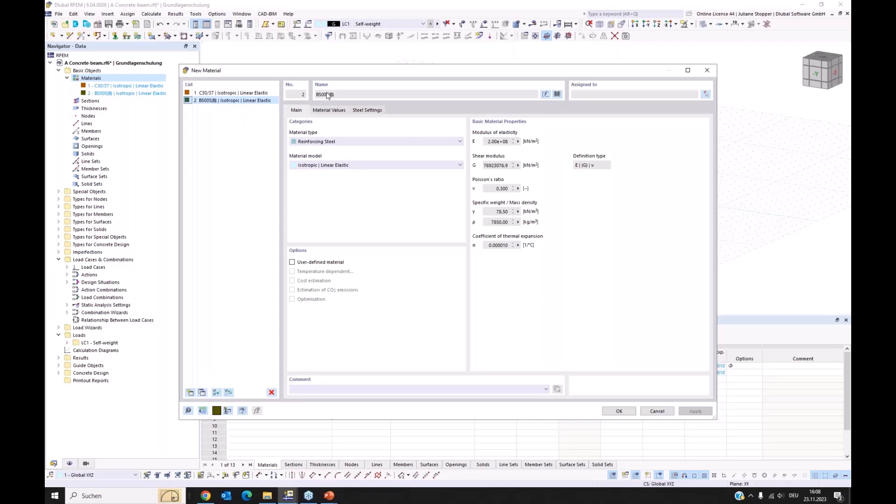
{"action": "left_click", "coordinate": [619, 411]}
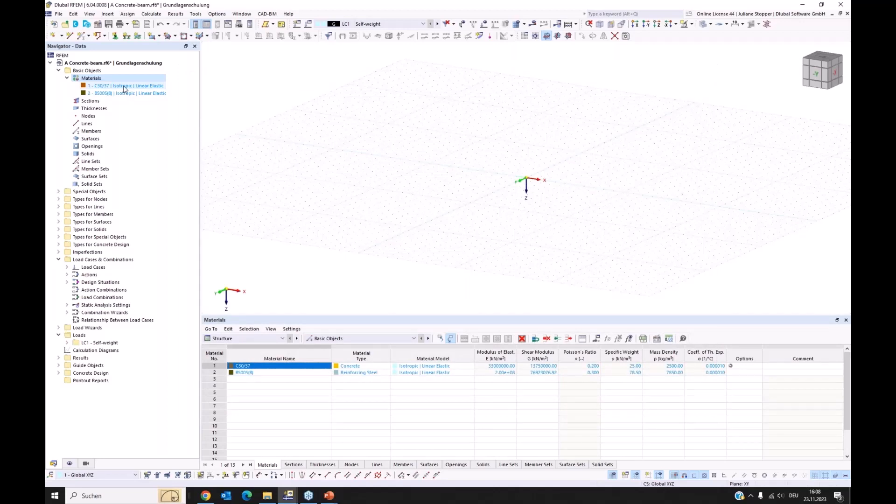
Start a new section and look through the shapes in the section library without picking one.
{"action": "right_click", "coordinate": [90, 102]}
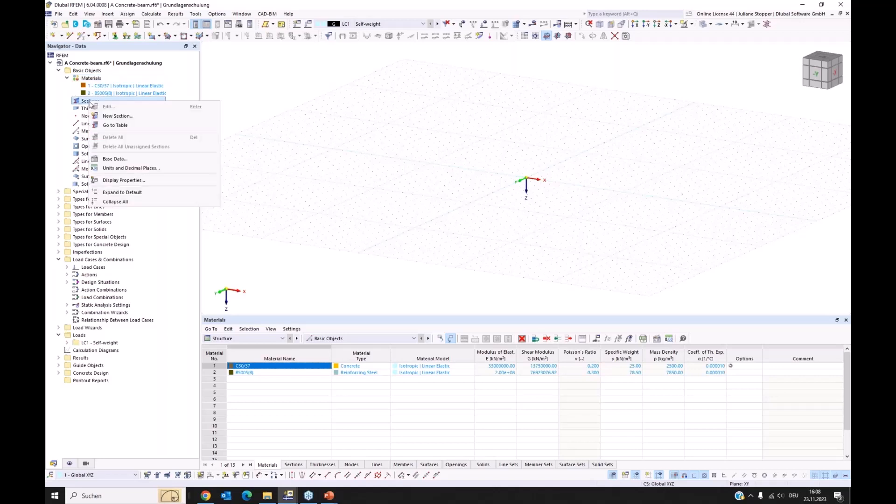
{"action": "left_click", "coordinate": [115, 116]}
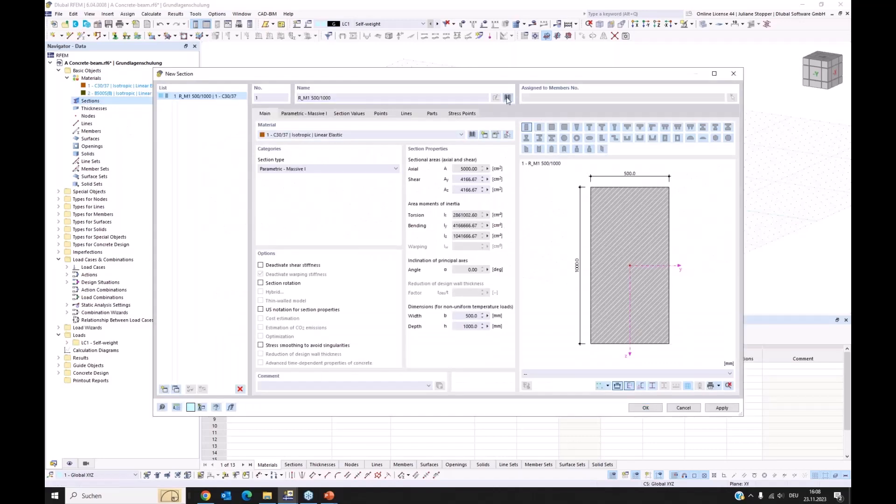
{"action": "left_click", "coordinate": [507, 98]}
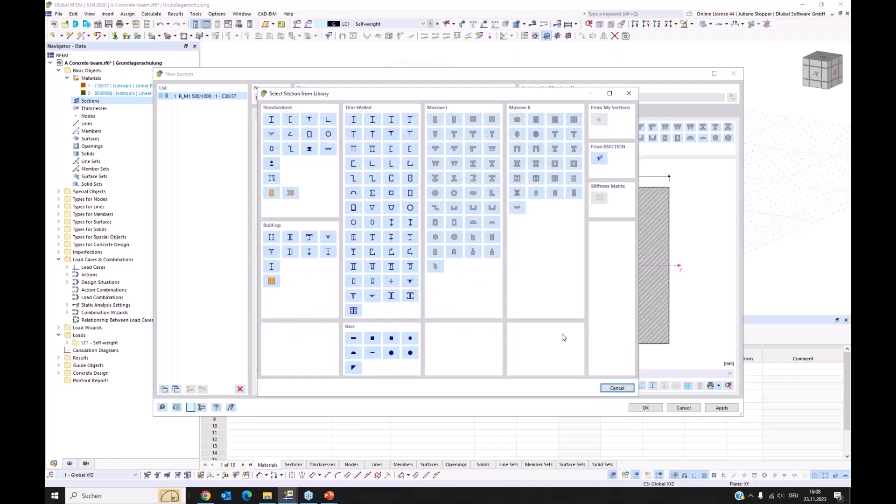
{"action": "left_click", "coordinate": [613, 389]}
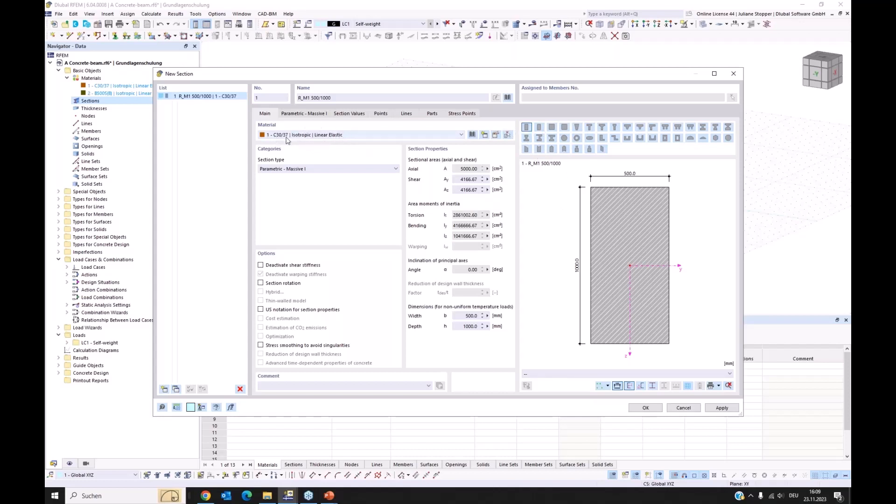
Set the massive rectangle section's width b to 300 mm and height h to 450 mm, and finish defining the section.
{"action": "left_click", "coordinate": [303, 113]}
{"action": "left_click", "coordinate": [322, 139]}
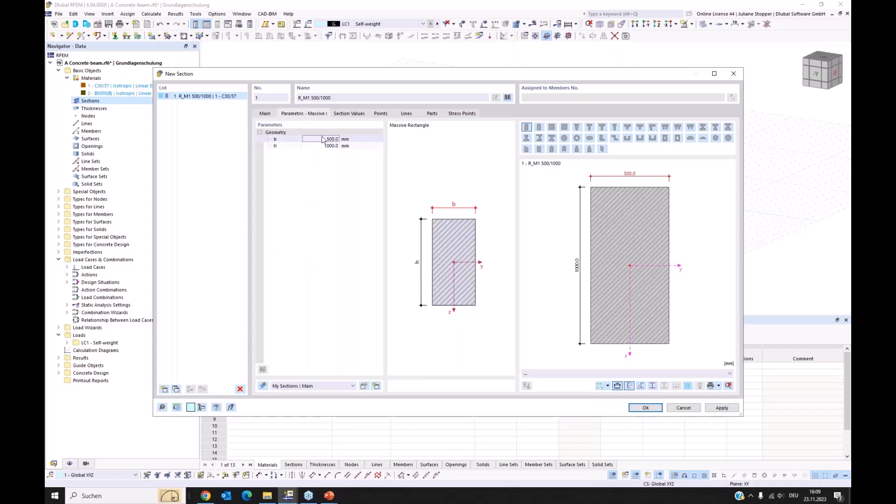
{"action": "left_click", "coordinate": [322, 139]}
{"action": "type", "text": "300"}
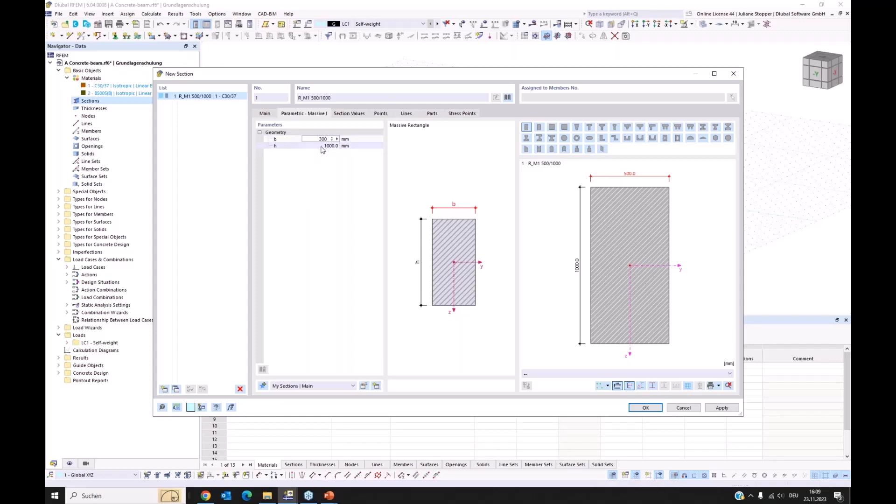
{"action": "left_click", "coordinate": [321, 146]}
{"action": "type", "text": "4"}
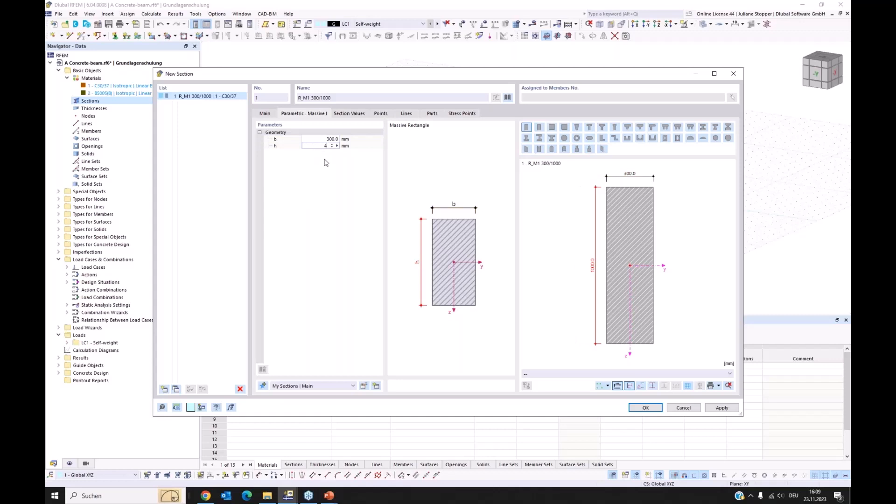
{"action": "type", "text": "50"}
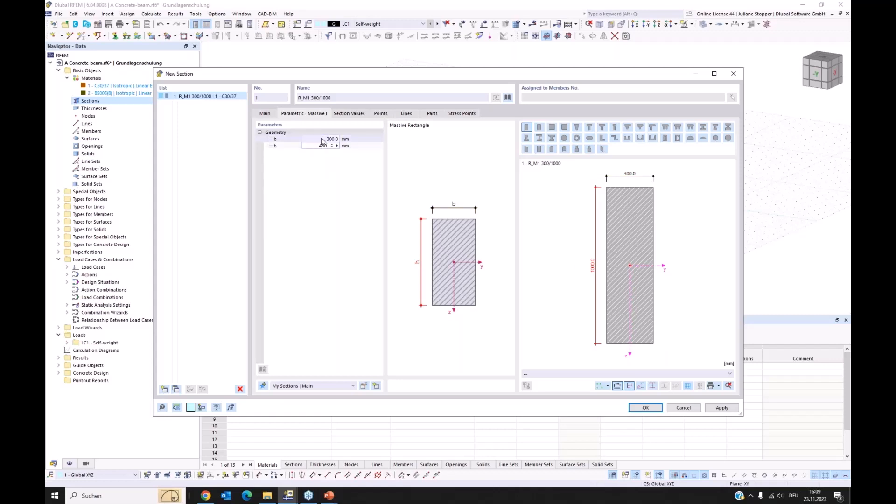
{"action": "left_click", "coordinate": [342, 248]}
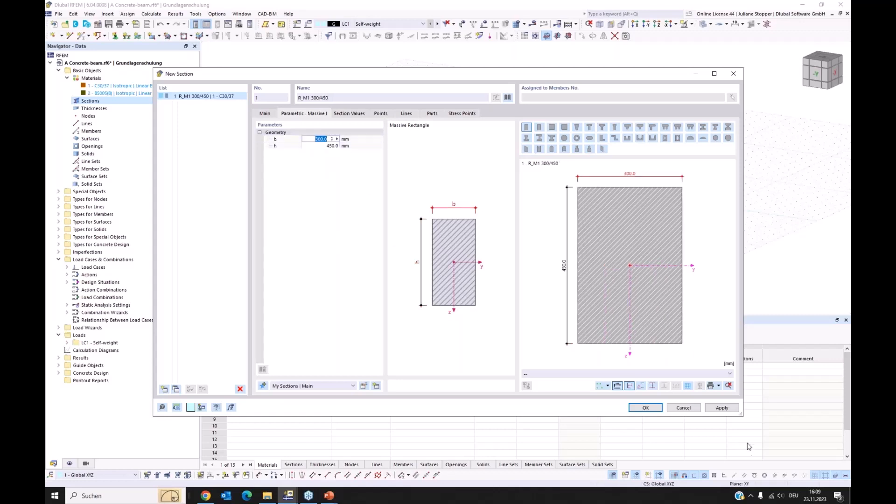
{"action": "left_click", "coordinate": [723, 409]}
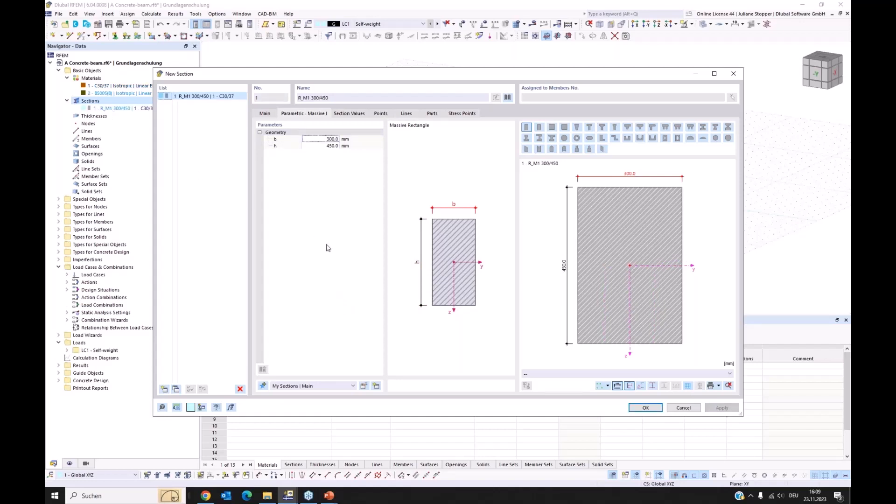
{"action": "left_click", "coordinate": [644, 407]}
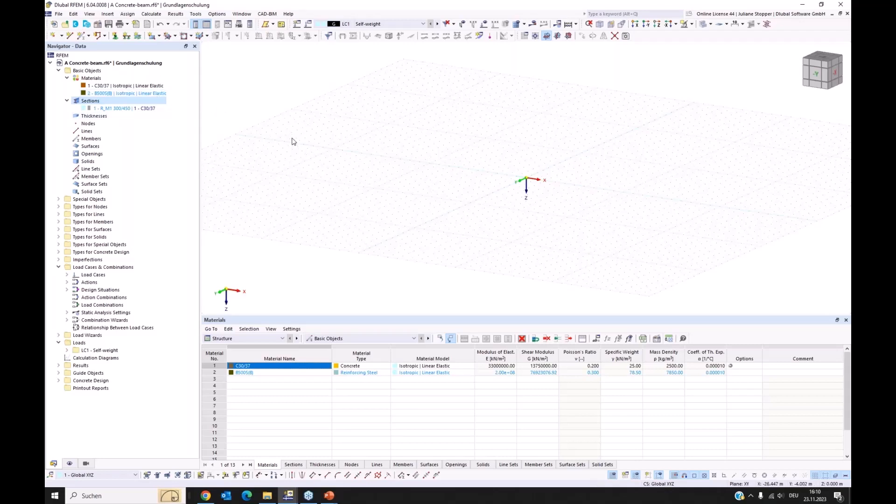
Start a new member of type Beam with its design properties activated.
{"action": "middle_click_drag", "start_coordinate": [426, 145], "coordinate": [361, 139]}
{"action": "middle_click_drag", "start_coordinate": [335, 192], "coordinate": [356, 200], "text": "ctrl"}
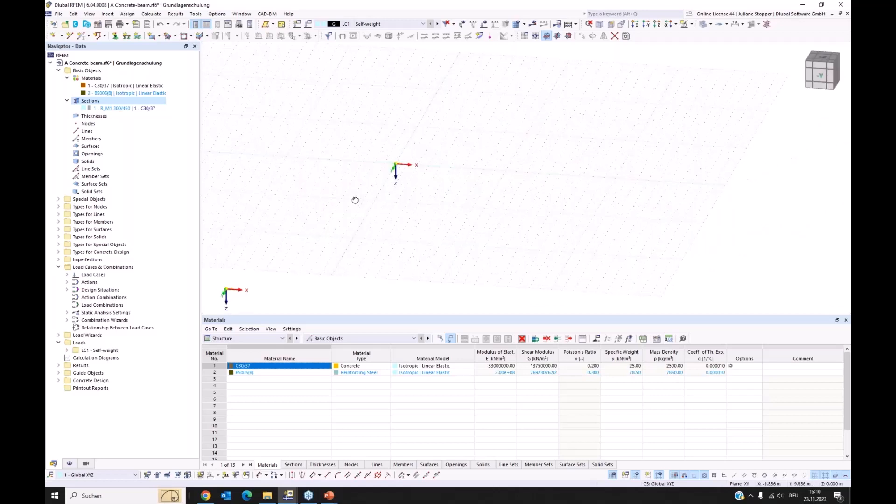
{"action": "left_click", "coordinate": [82, 37]}
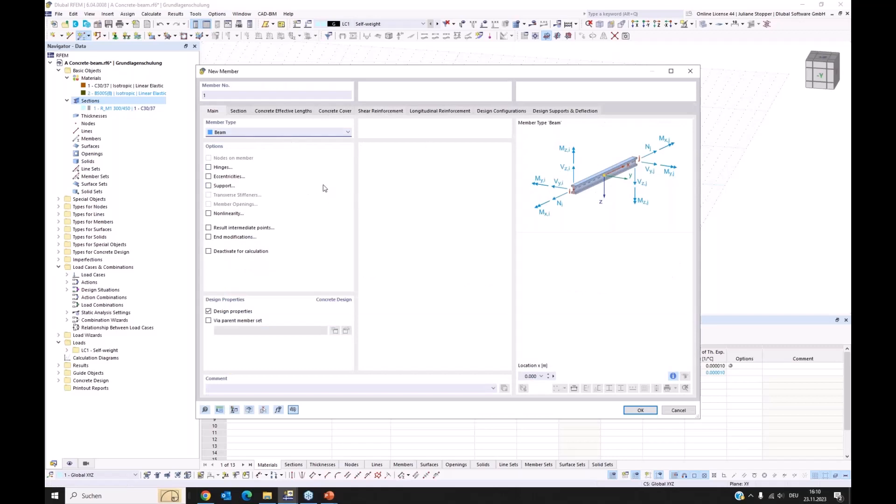
{"action": "left_click", "coordinate": [245, 136]}
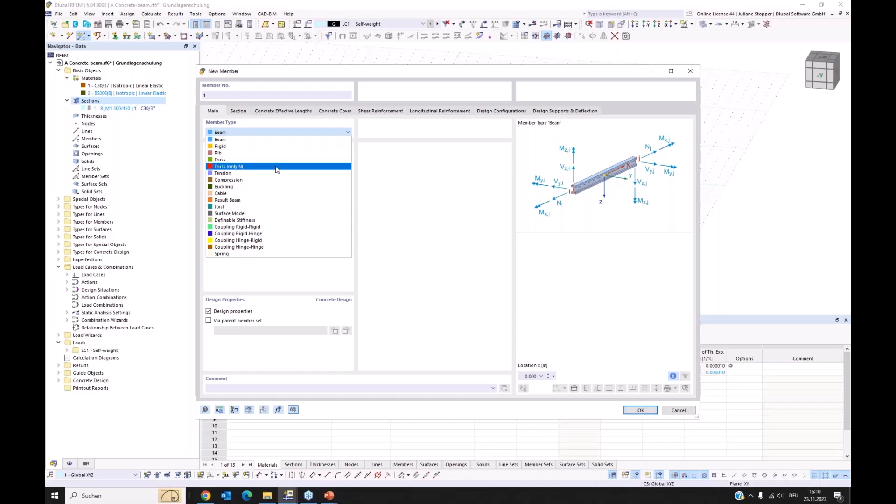
{"action": "left_click", "coordinate": [403, 169]}
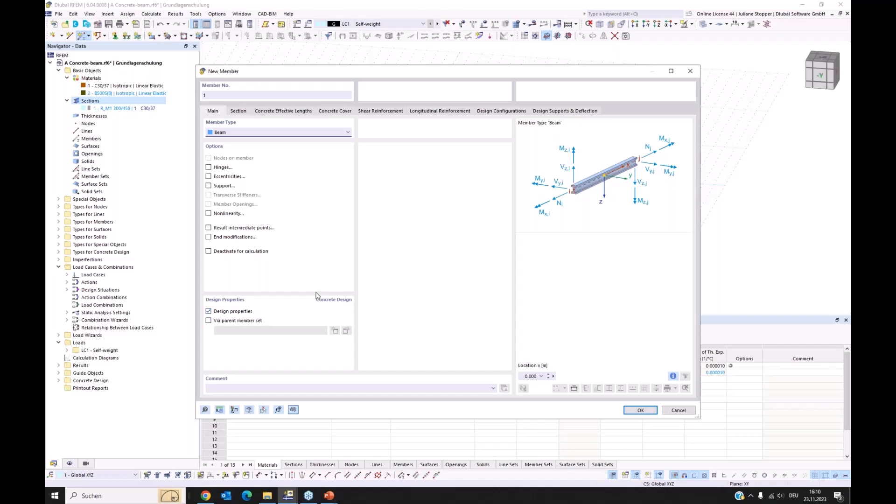
{"action": "left_click", "coordinate": [208, 311]}
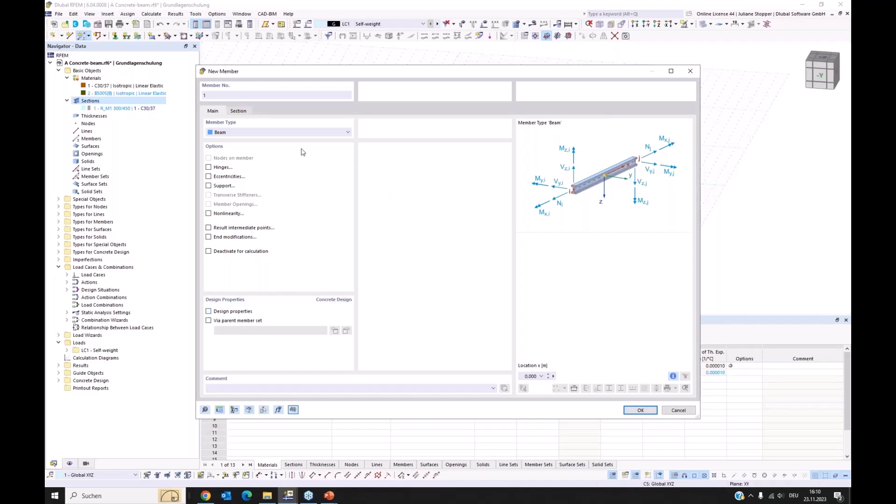
{"action": "left_click", "coordinate": [209, 312]}
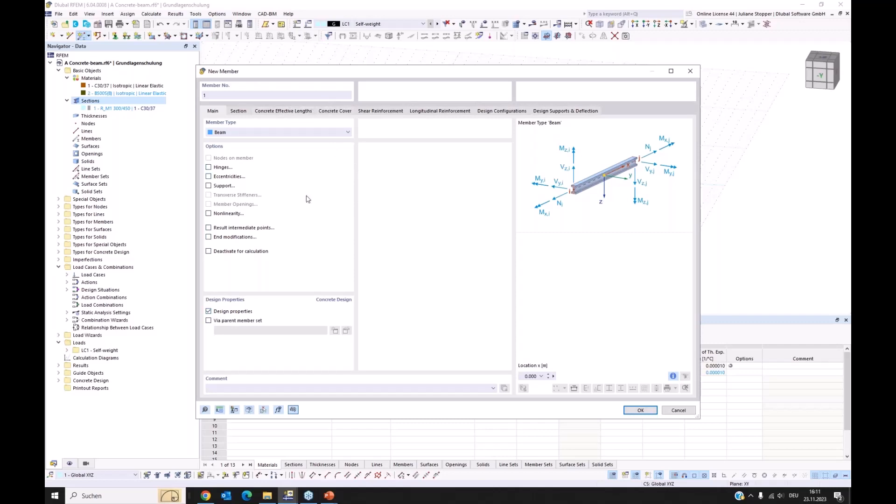
Assign section R_M1 300/450 with material C30/37 at the start of the new member.
{"action": "left_click", "coordinate": [239, 111]}
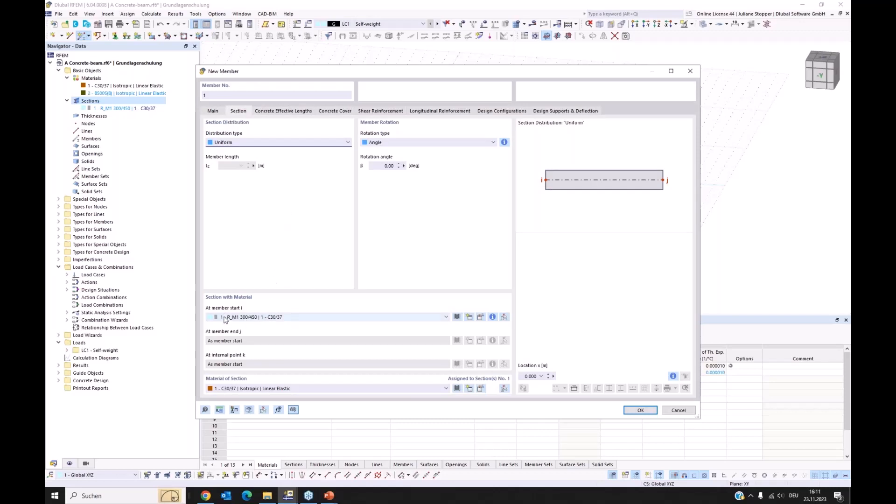
{"action": "left_click", "coordinate": [293, 317]}
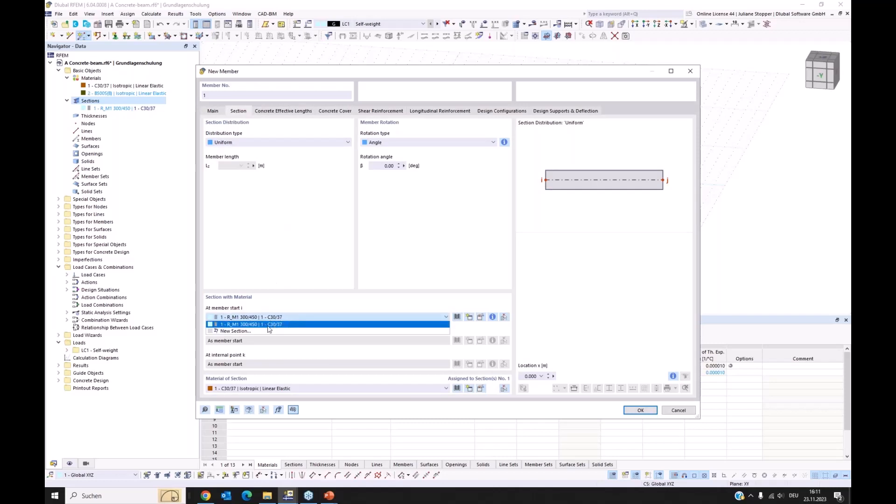
{"action": "left_click", "coordinate": [277, 325]}
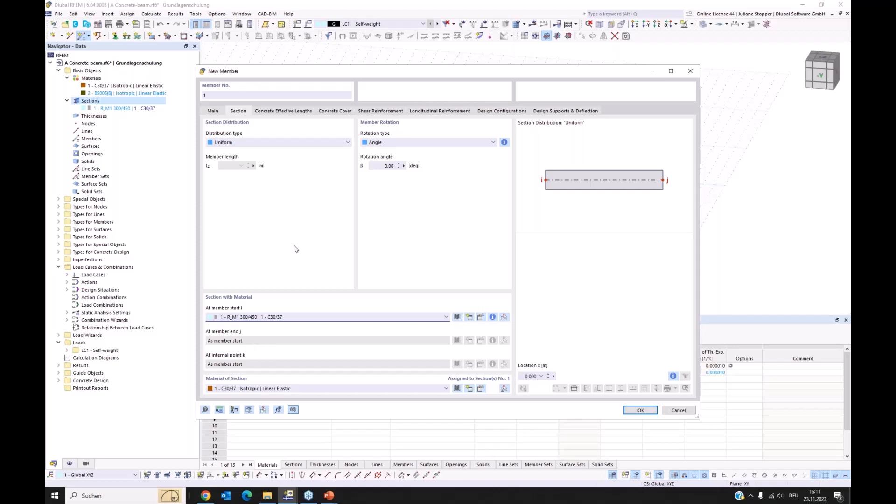
Try the Linear section distribution for the new member and set it back to Uniform.
{"action": "left_click", "coordinate": [275, 142]}
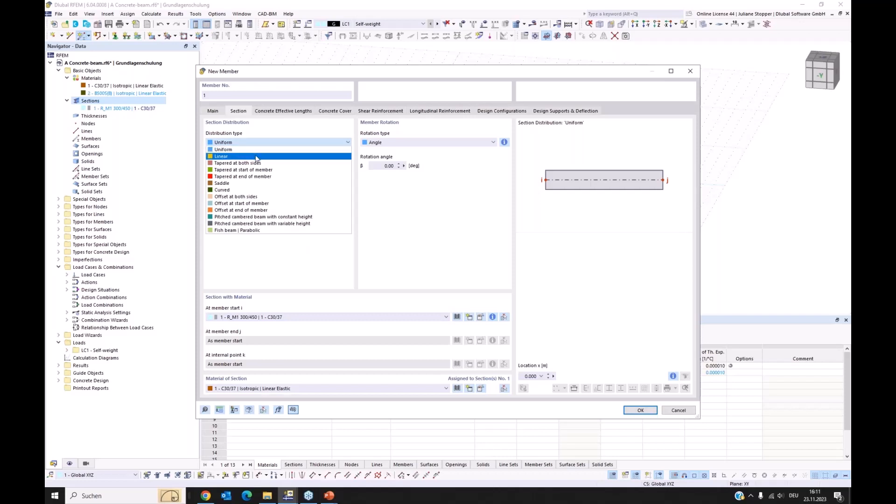
{"action": "left_click", "coordinate": [259, 156]}
{"action": "left_click", "coordinate": [265, 146]}
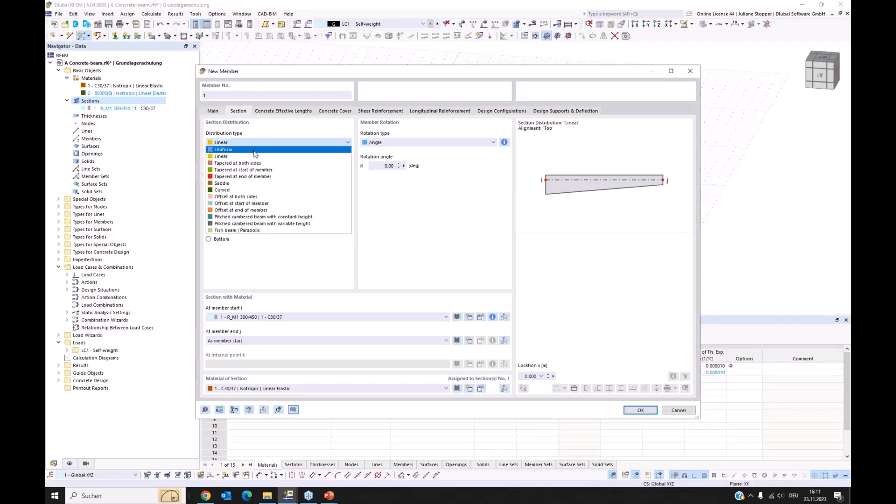
{"action": "left_click", "coordinate": [254, 150]}
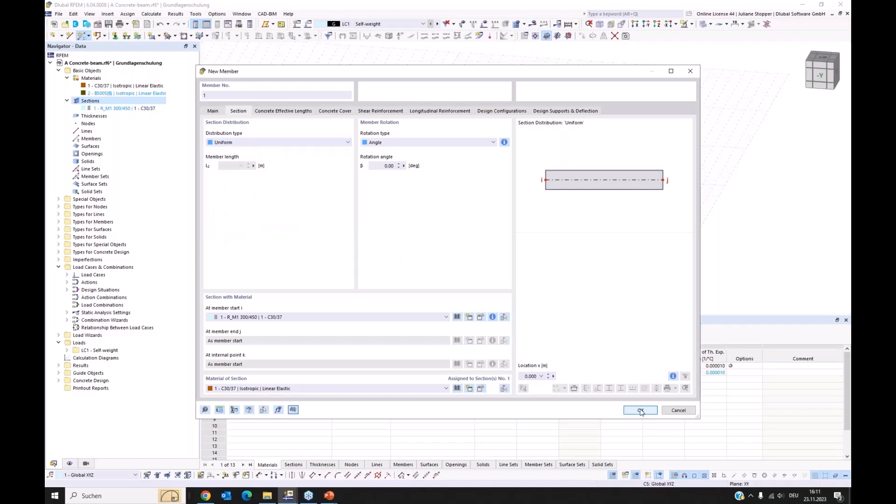
Place one 8 m long beam member along the X axis from the origin to X = 8 m, and finish placing members.
{"action": "left_click", "coordinate": [640, 411]}
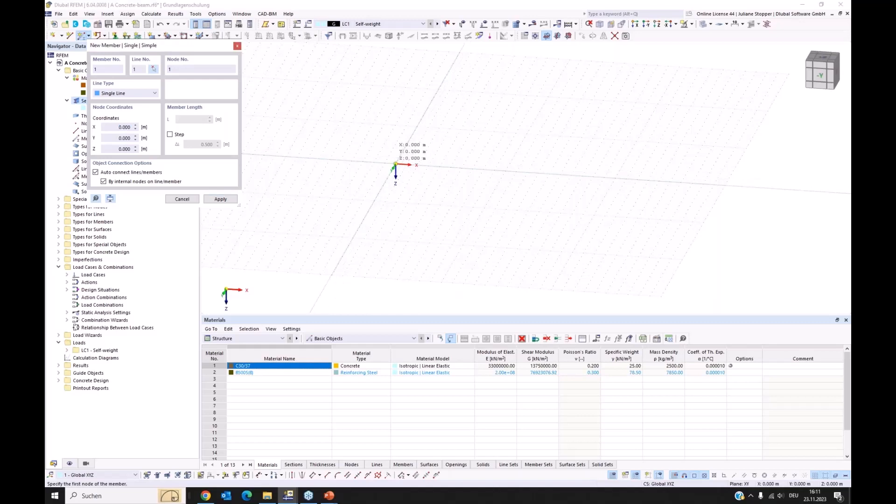
{"action": "left_click", "coordinate": [395, 164]}
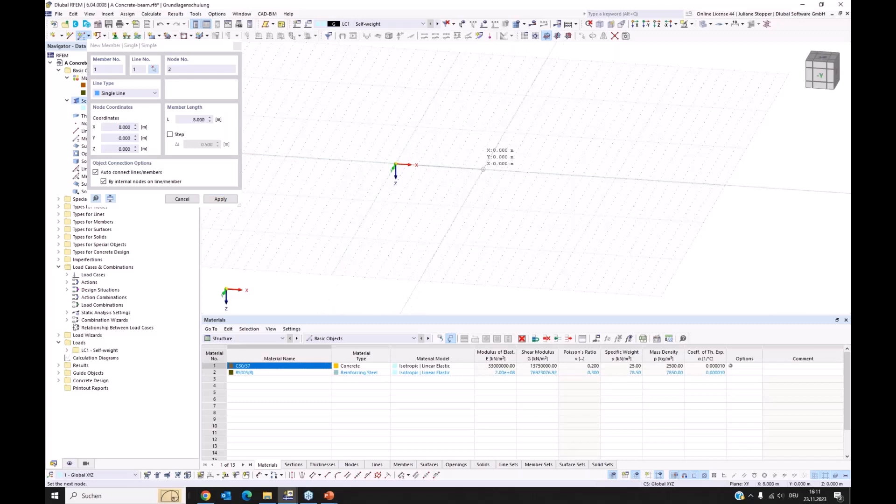
{"action": "left_click", "coordinate": [483, 169]}
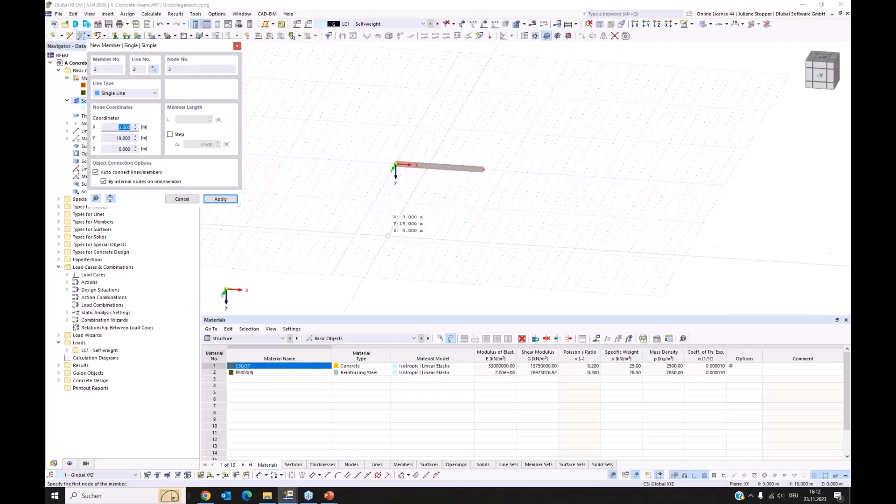
{"action": "key", "text": "Escape"}
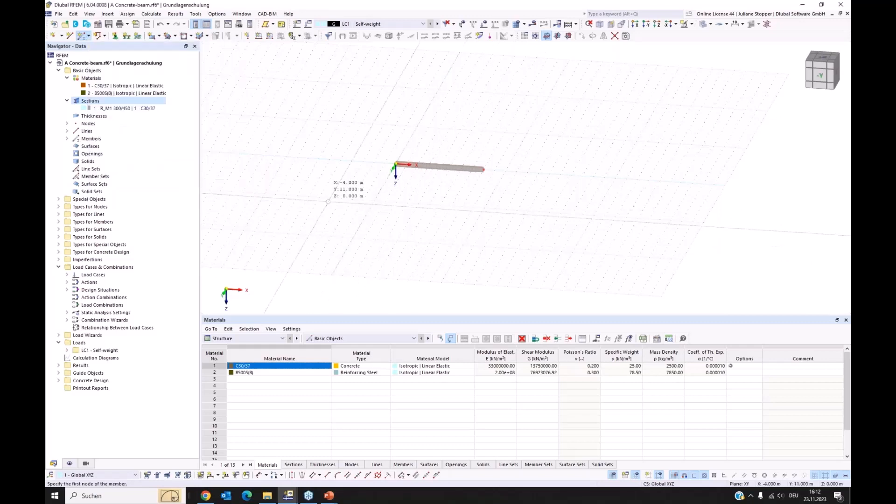
{"action": "key", "text": "Escape"}
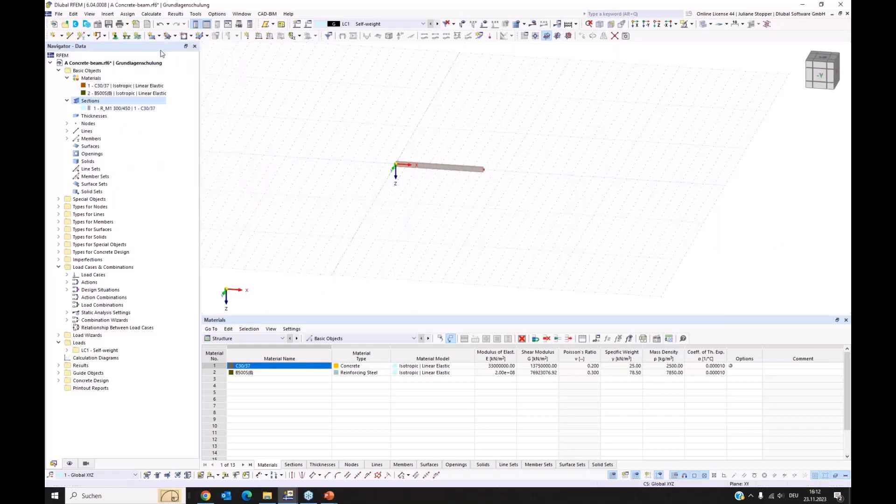
Display the placed beam as a wireframe model to inspect its reinforcement cage.
{"action": "middle_click_drag", "start_coordinate": [413, 191], "coordinate": [376, 218]}
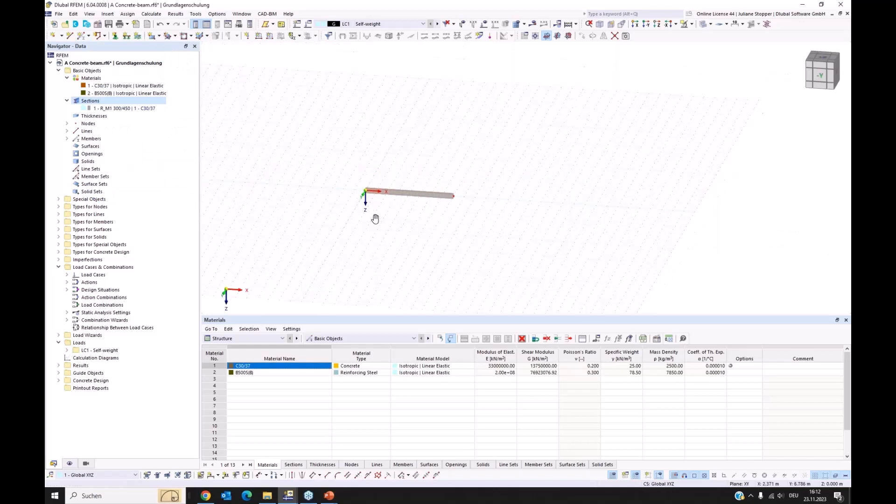
{"action": "scroll", "coordinate": [420, 215], "scroll_direction": "up", "scroll_amount": 5}
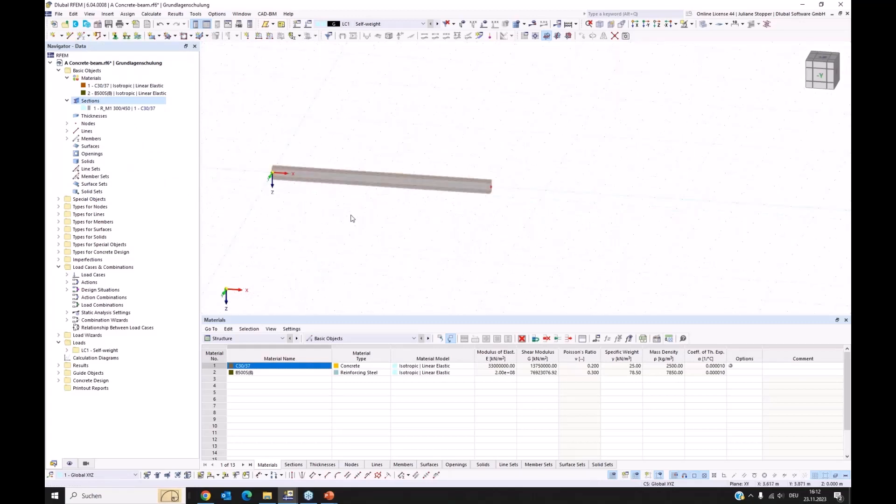
{"action": "middle_click_drag", "start_coordinate": [349, 215], "coordinate": [386, 235]}
{"action": "scroll", "coordinate": [371, 211], "scroll_direction": "up", "scroll_amount": 1}
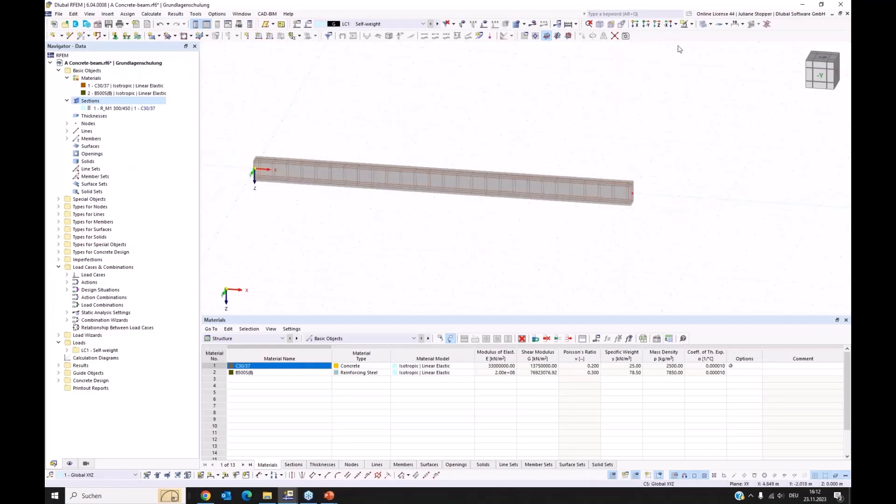
{"action": "left_click", "coordinate": [703, 24]}
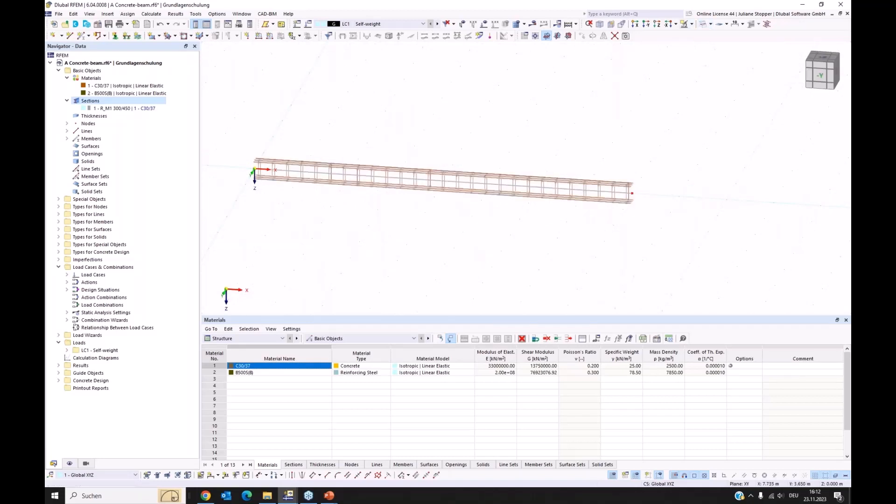
{"action": "middle_click_drag", "start_coordinate": [587, 250], "coordinate": [555, 258], "text": "ctrl"}
Show the beam as a solid model and return to the wireframe display.
{"action": "left_click", "coordinate": [711, 24]}
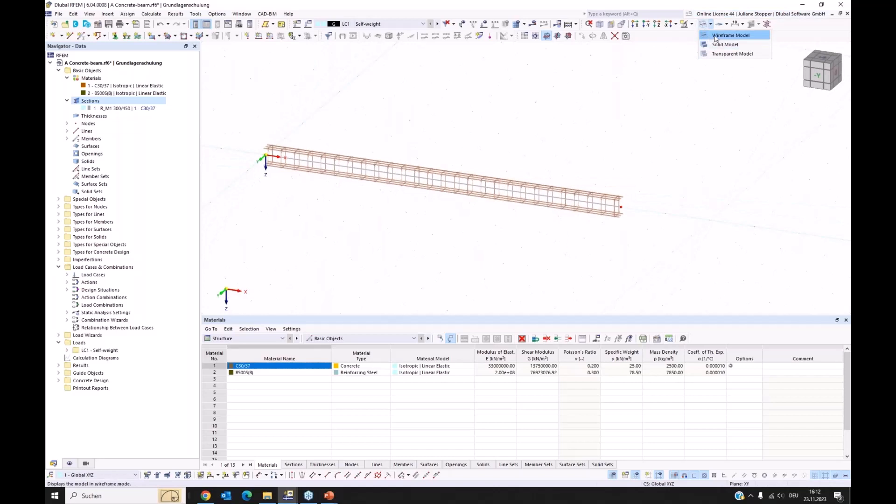
{"action": "left_click", "coordinate": [704, 45]}
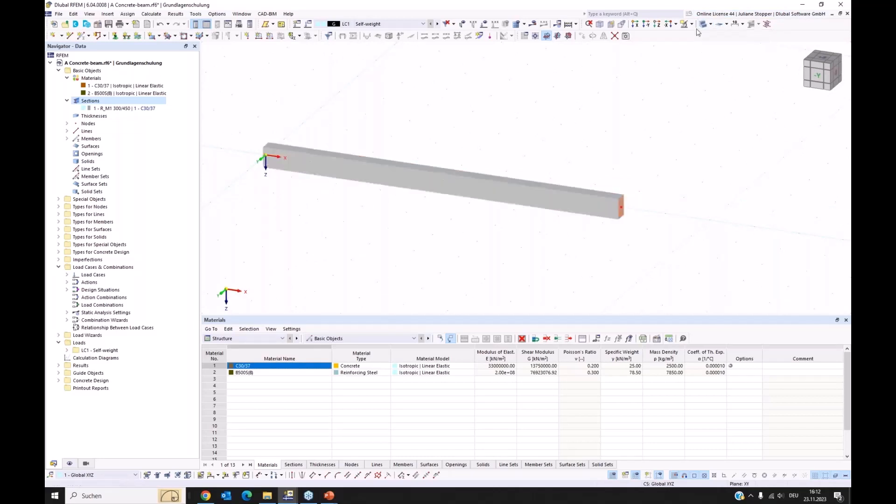
{"action": "left_click", "coordinate": [710, 24]}
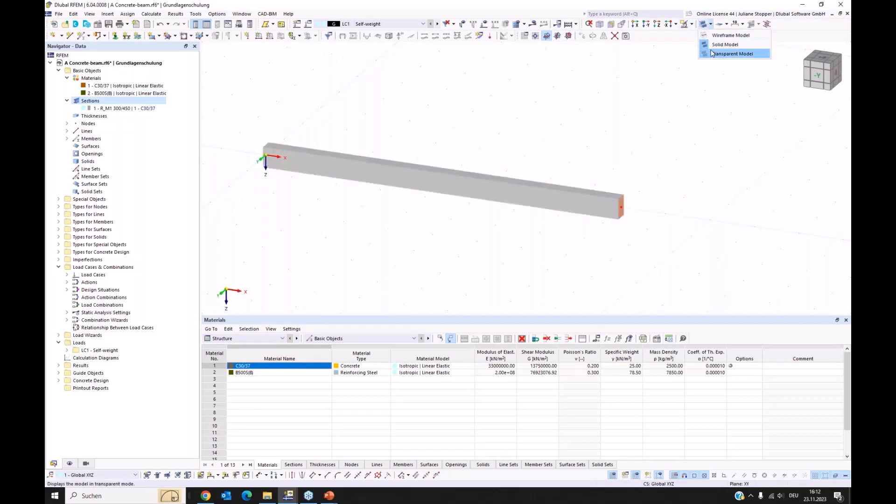
{"action": "left_click", "coordinate": [705, 36]}
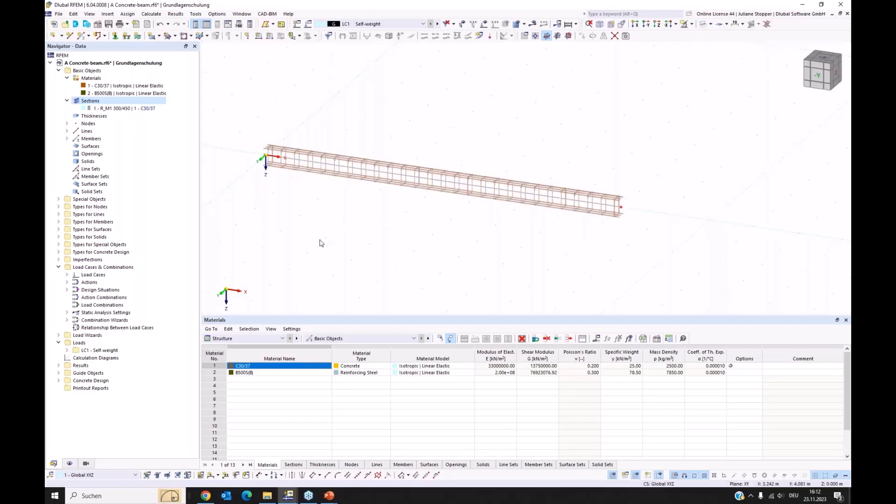
Assign the Fixed nodal support to the beam's start node at the origin.
{"action": "middle_click_drag", "start_coordinate": [319, 244], "coordinate": [379, 244], "text": "ctrl"}
{"action": "left_click_drag", "start_coordinate": [239, 158], "coordinate": [255, 173]}
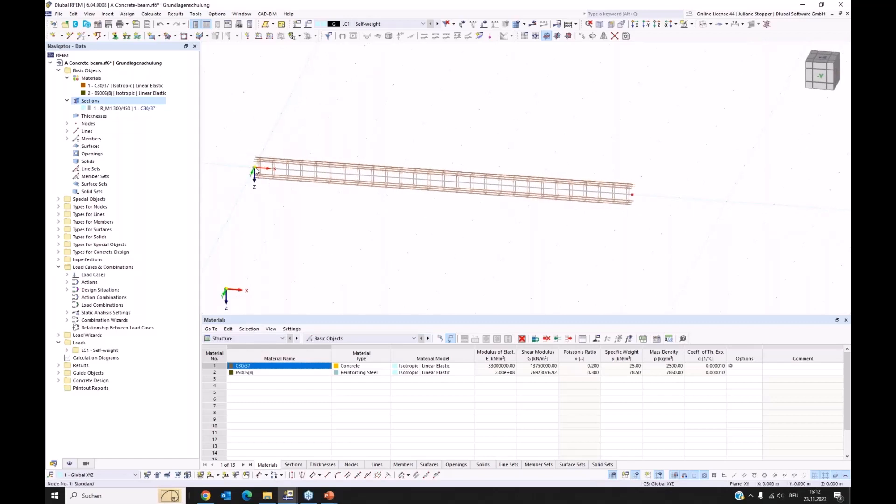
{"action": "right_click", "coordinate": [255, 169]}
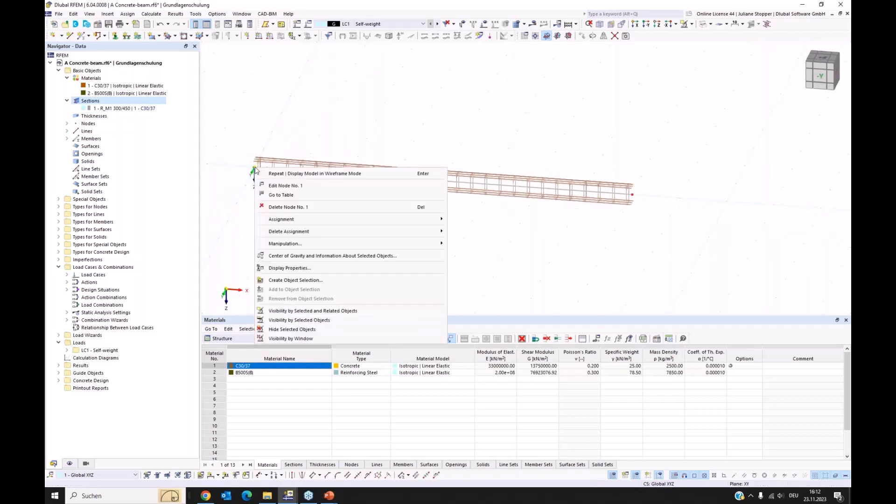
{"action": "left_click", "coordinate": [283, 186]}
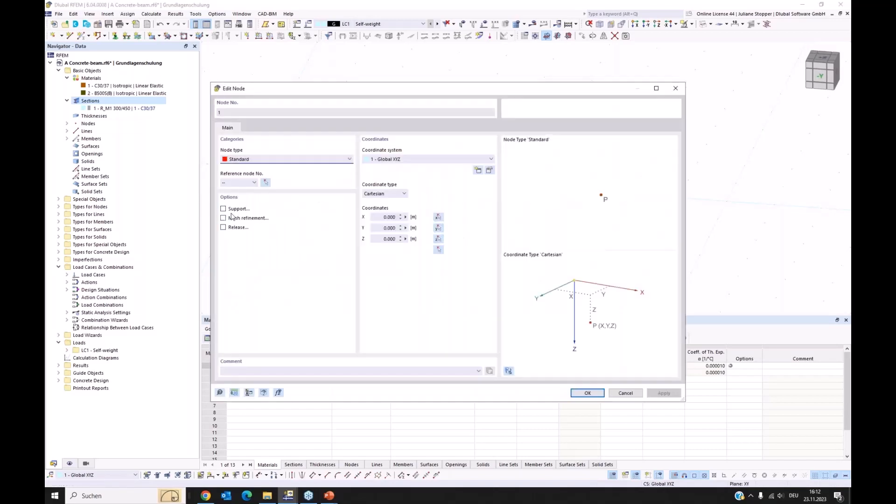
{"action": "left_click", "coordinate": [223, 209]}
{"action": "left_click", "coordinate": [254, 128]}
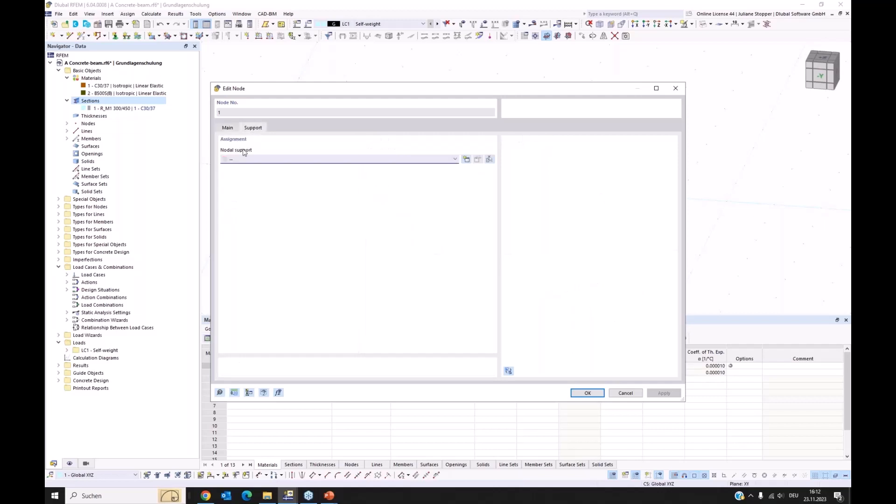
{"action": "left_click", "coordinate": [308, 159]}
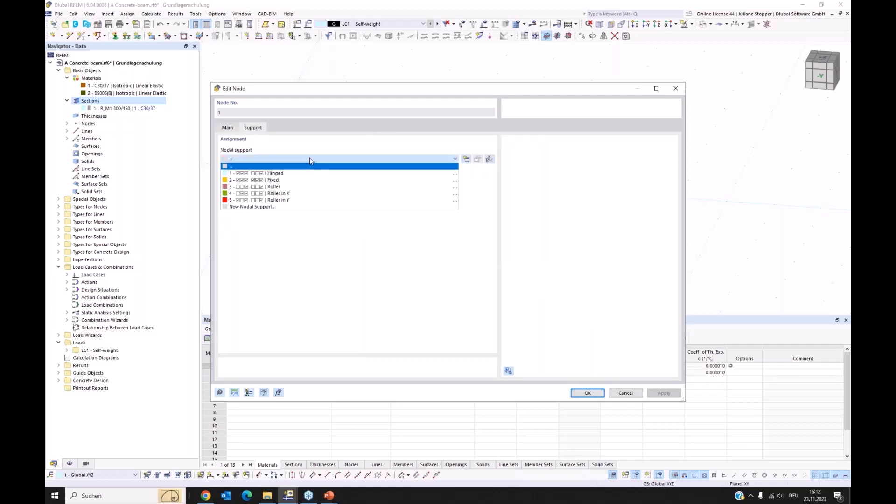
{"action": "left_click", "coordinate": [262, 181]}
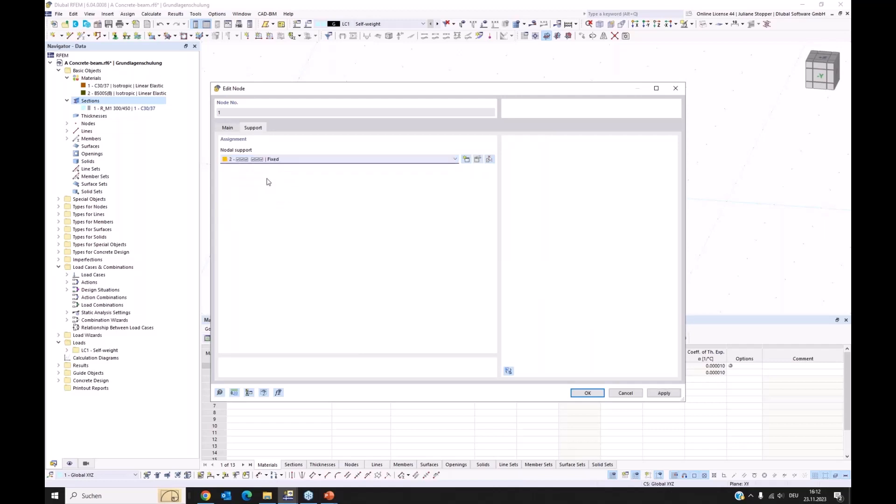
{"action": "left_click", "coordinate": [579, 393]}
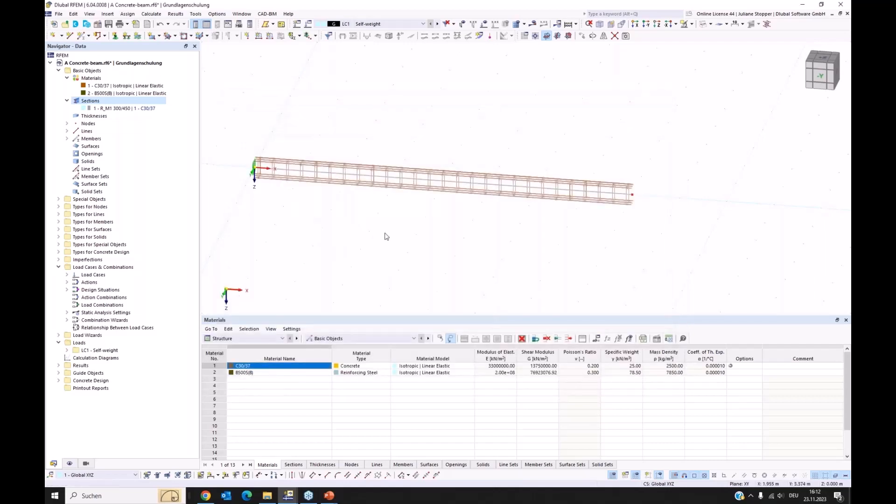
Insert an intermediate node 6 m from the member start as an On Member node, without dividing the beam.
{"action": "right_click", "coordinate": [490, 188]}
{"action": "mouse_move", "coordinate": [513, 213]}
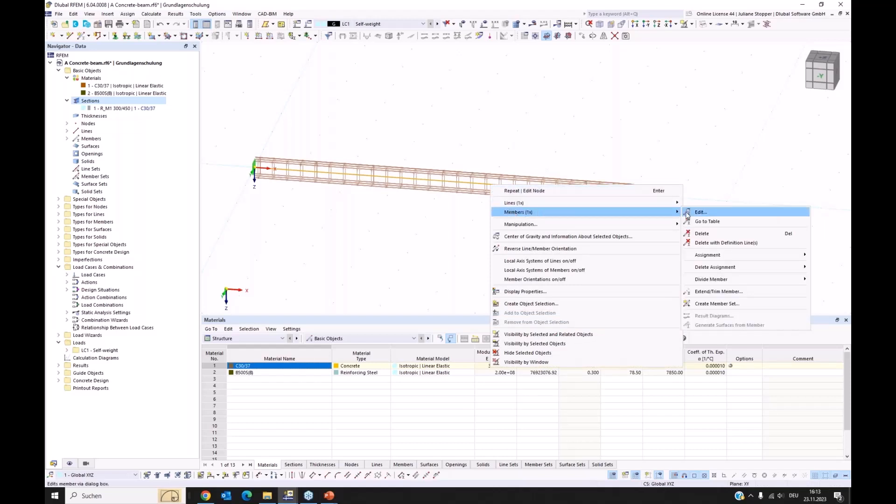
{"action": "mouse_move", "coordinate": [708, 281]}
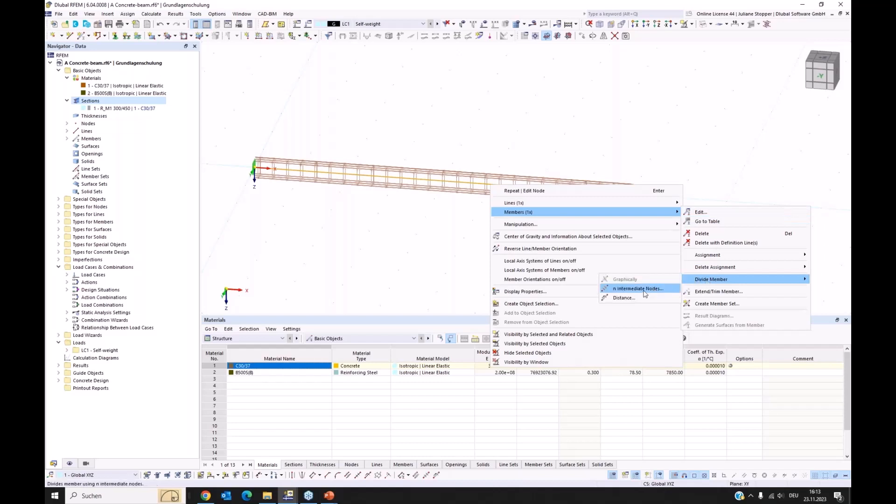
{"action": "left_click", "coordinate": [624, 299]}
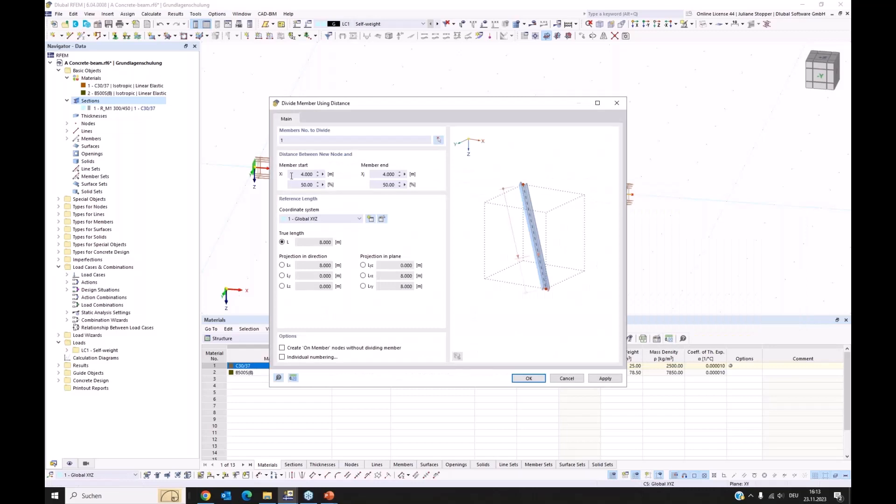
{"action": "left_click_drag", "start_coordinate": [292, 175], "coordinate": [340, 176]}
{"action": "type", "text": "6"}
{"action": "left_click", "coordinate": [378, 174]}
{"action": "left_click", "coordinate": [283, 349]}
{"action": "left_click", "coordinate": [525, 379]}
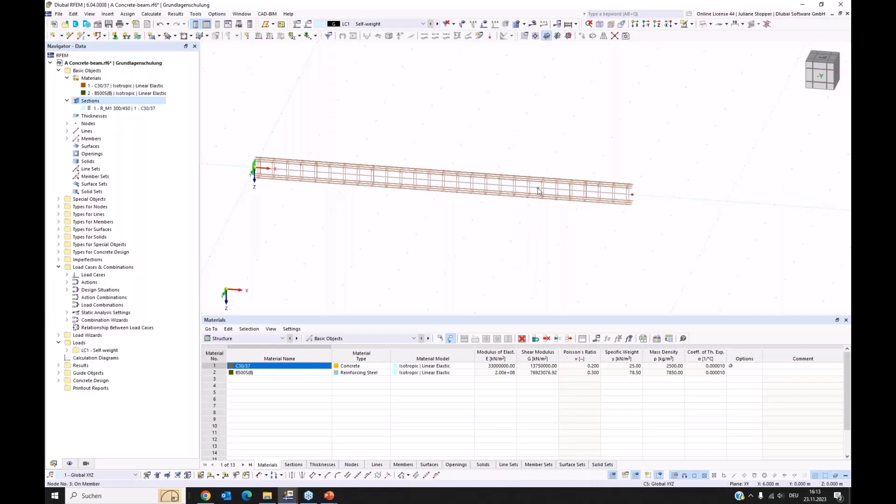
Enable a support on the intermediate node at X = 6 m and choose the Roller in X type.
{"action": "right_click", "coordinate": [538, 190]}
{"action": "left_click", "coordinate": [549, 210]}
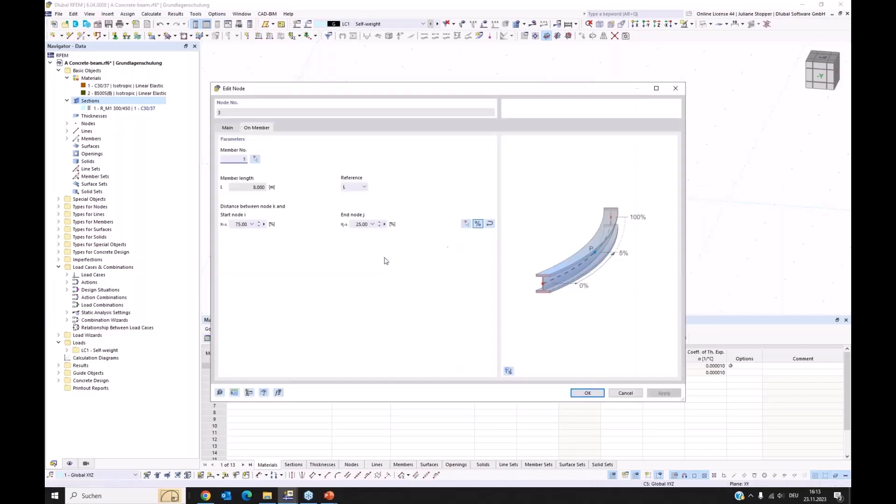
{"action": "left_click", "coordinate": [230, 128]}
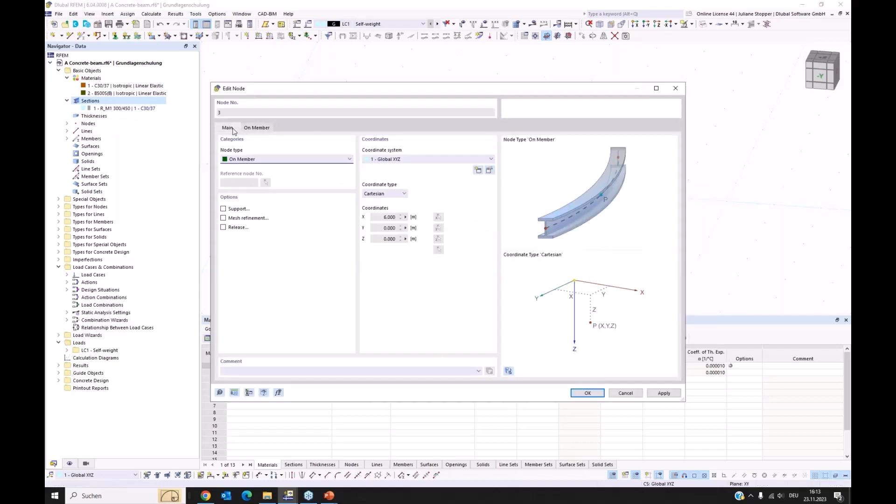
{"action": "left_click", "coordinate": [224, 209]}
{"action": "left_click", "coordinate": [285, 127]}
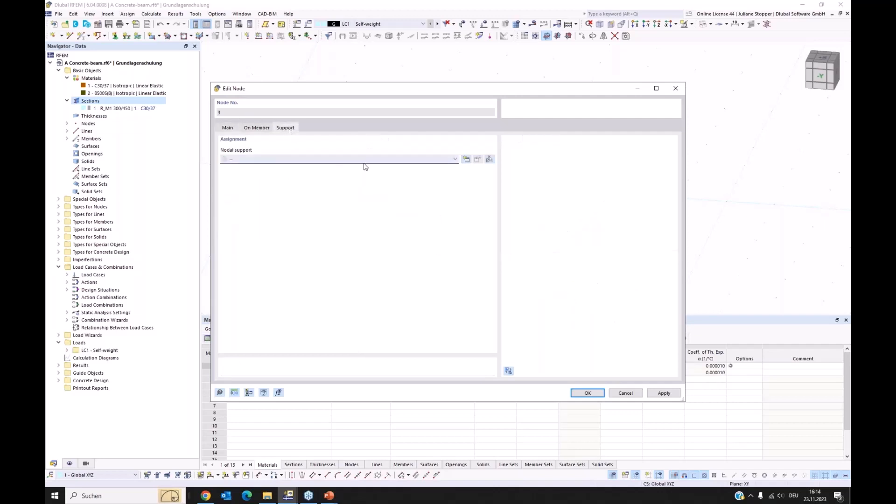
{"action": "left_click", "coordinate": [455, 159]}
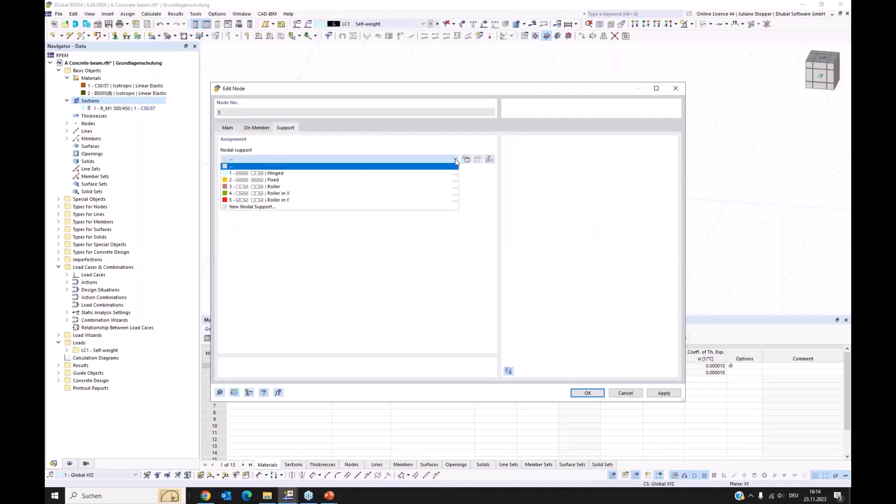
{"action": "left_click", "coordinate": [286, 194]}
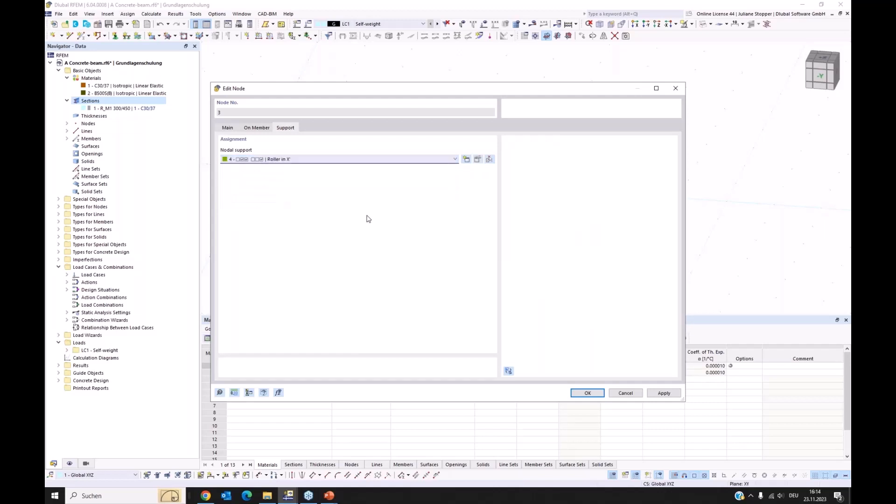
Restrain the rotation about X in the Roller in X support definition and apply the support to the intermediate node.
{"action": "left_click", "coordinate": [478, 160]}
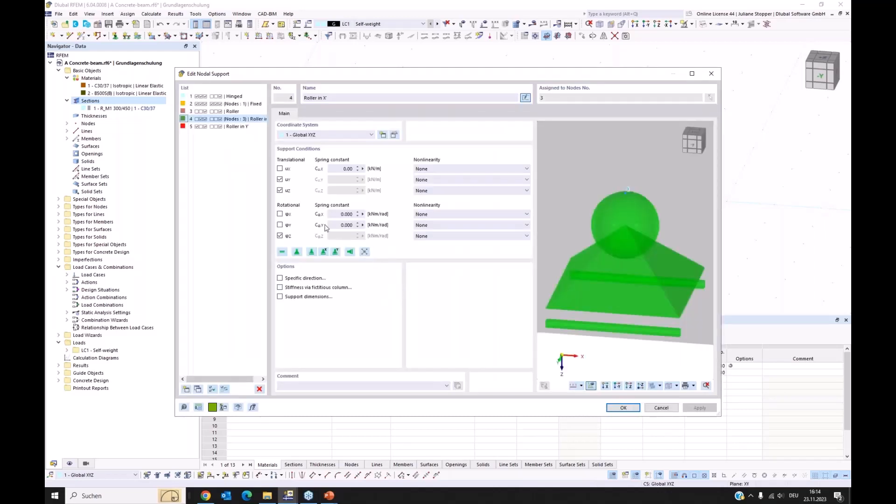
{"action": "left_click", "coordinate": [280, 214]}
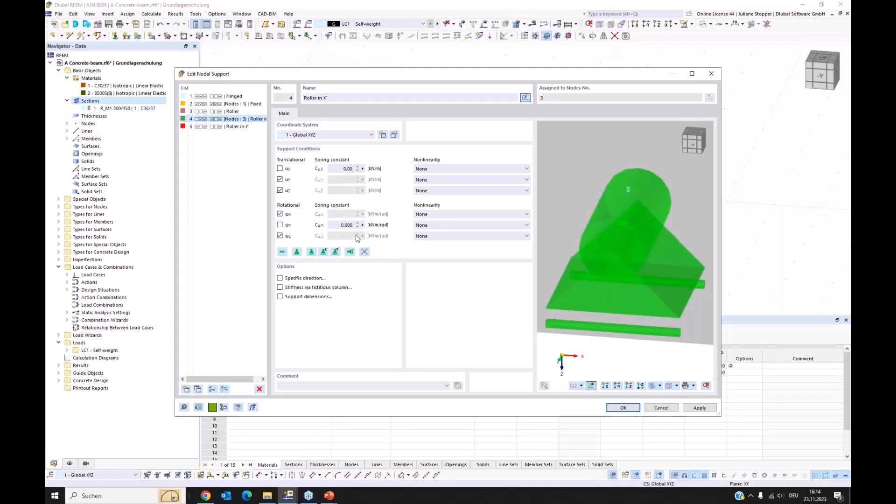
{"action": "left_click", "coordinate": [624, 408]}
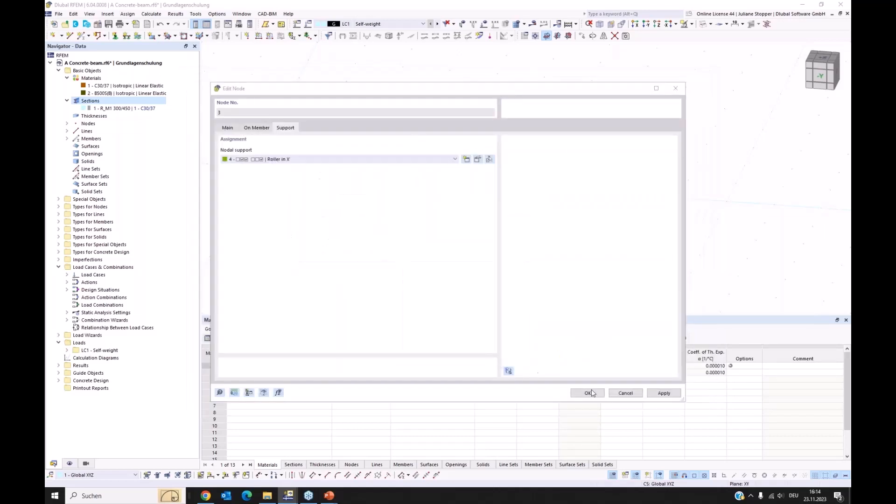
{"action": "left_click", "coordinate": [589, 395]}
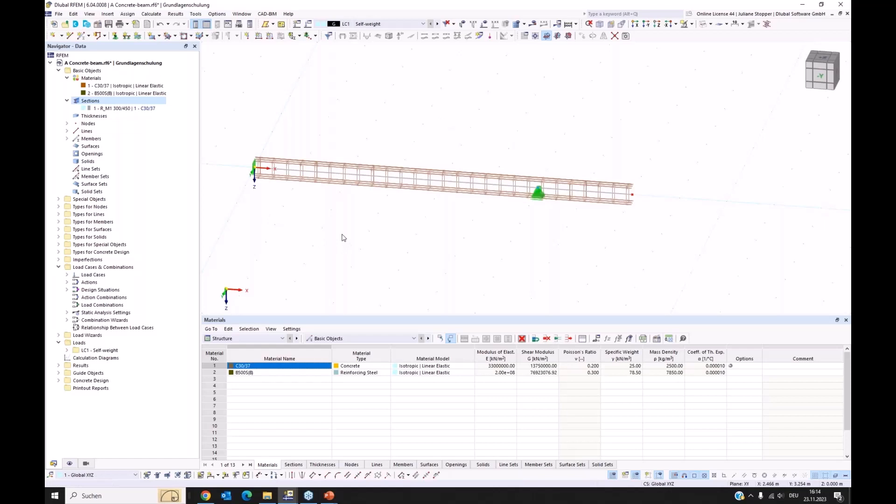
Create a load case named Live Load - field 1 with the action category Imposed loads - category B: office areas.
{"action": "left_click", "coordinate": [58, 71]}
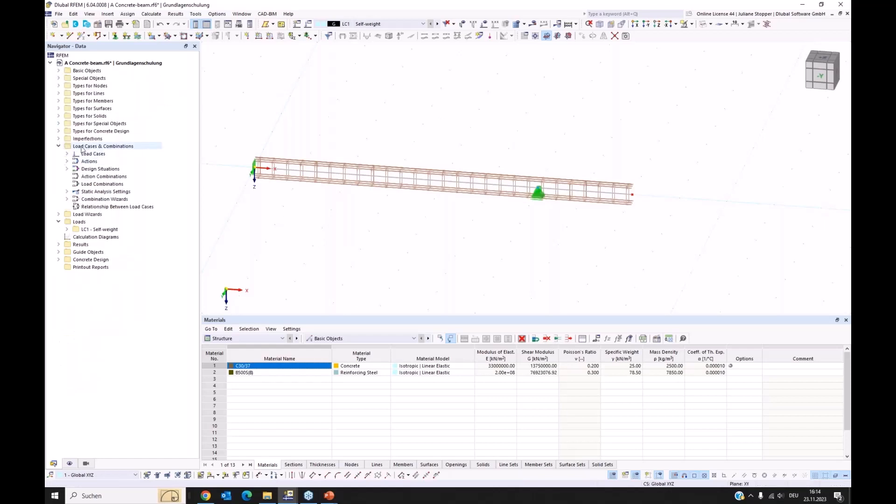
{"action": "left_click", "coordinate": [83, 148]}
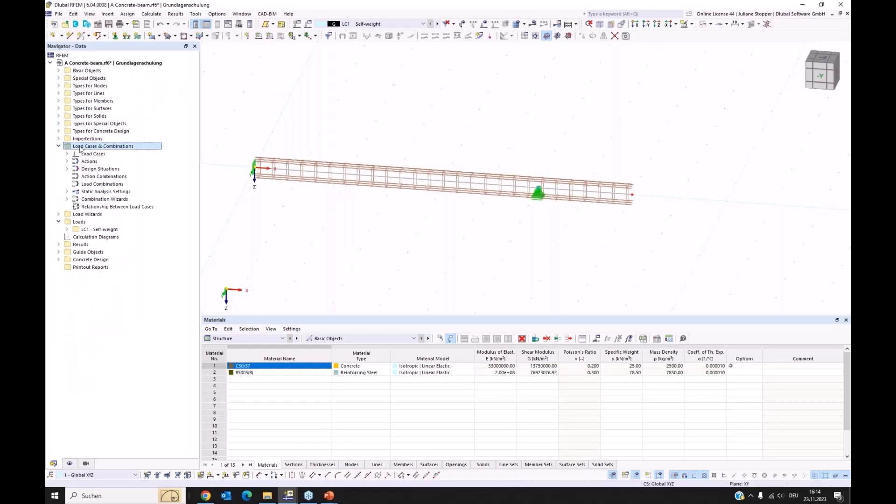
{"action": "double_click", "coordinate": [81, 148]}
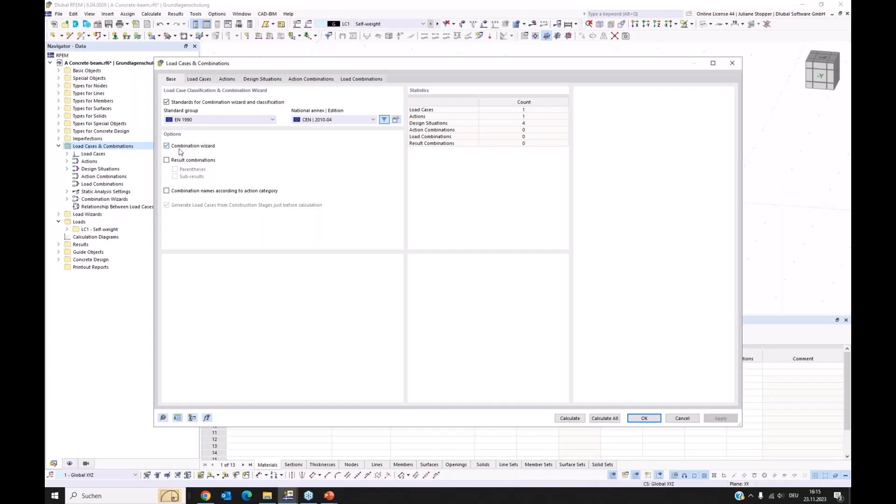
{"action": "left_click", "coordinate": [198, 81]}
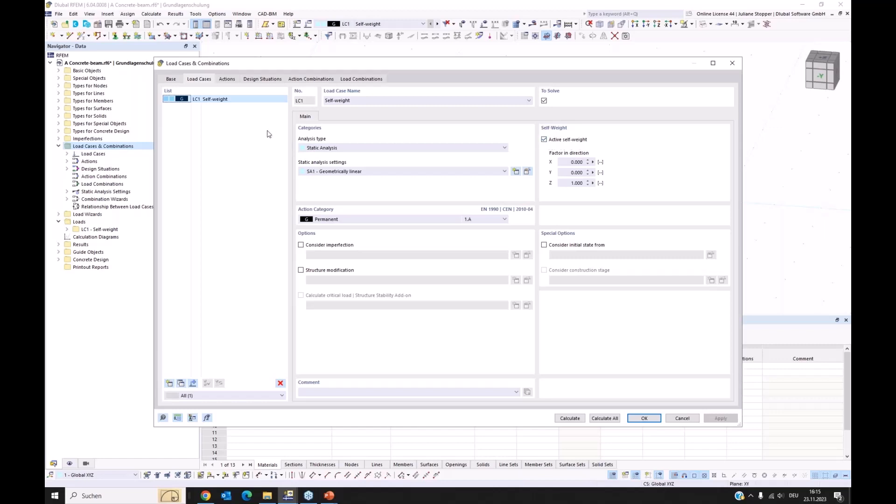
{"action": "left_click", "coordinate": [169, 383]}
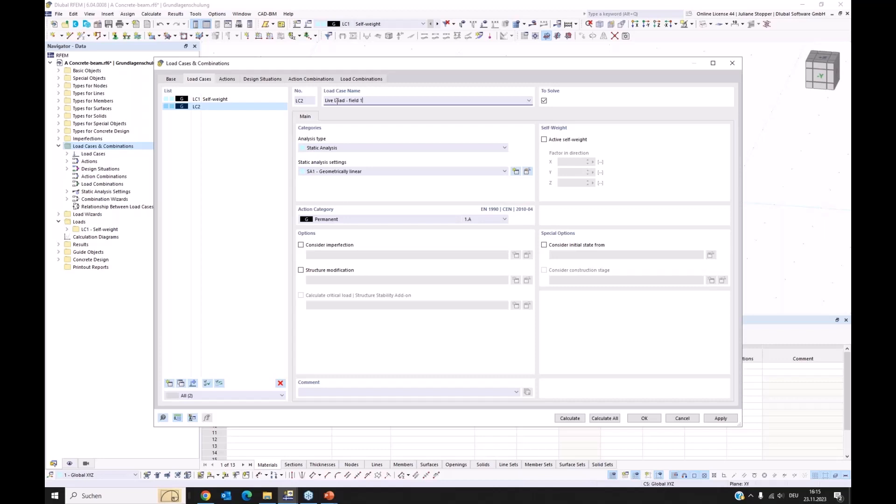
{"action": "left_click", "coordinate": [235, 155]}
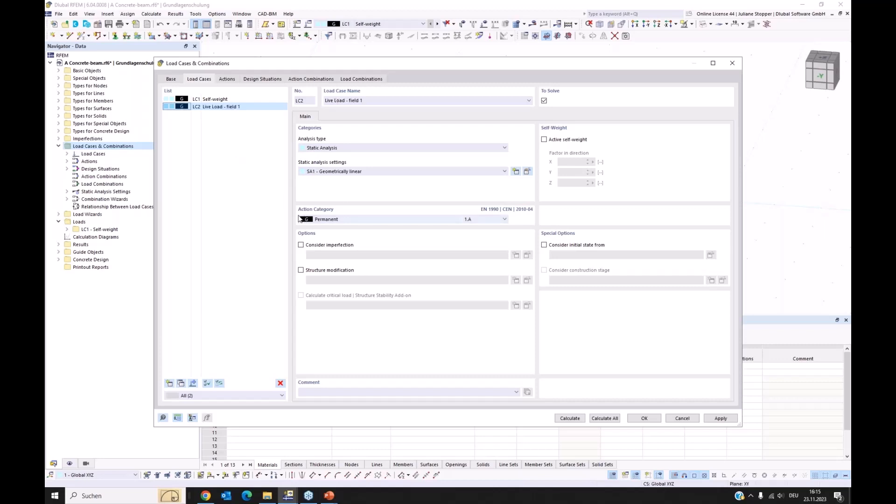
{"action": "left_click", "coordinate": [345, 221]}
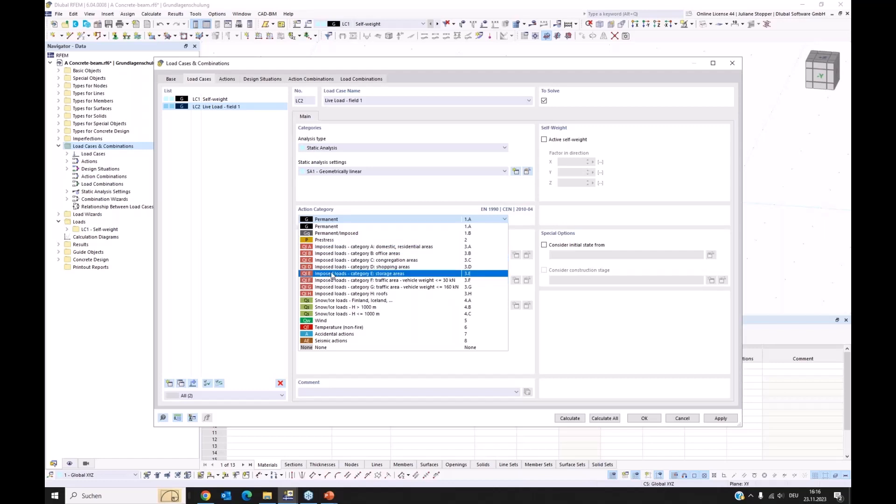
{"action": "left_click", "coordinate": [333, 255]}
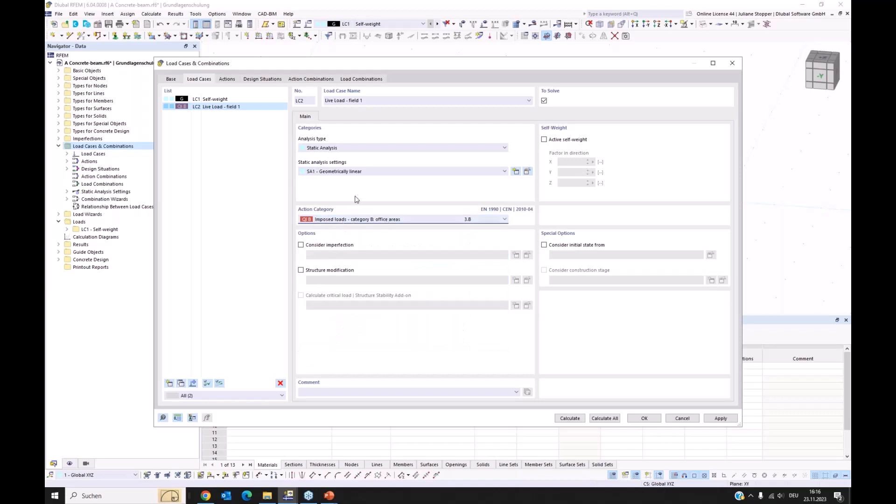
{"action": "left_click", "coordinate": [721, 418]}
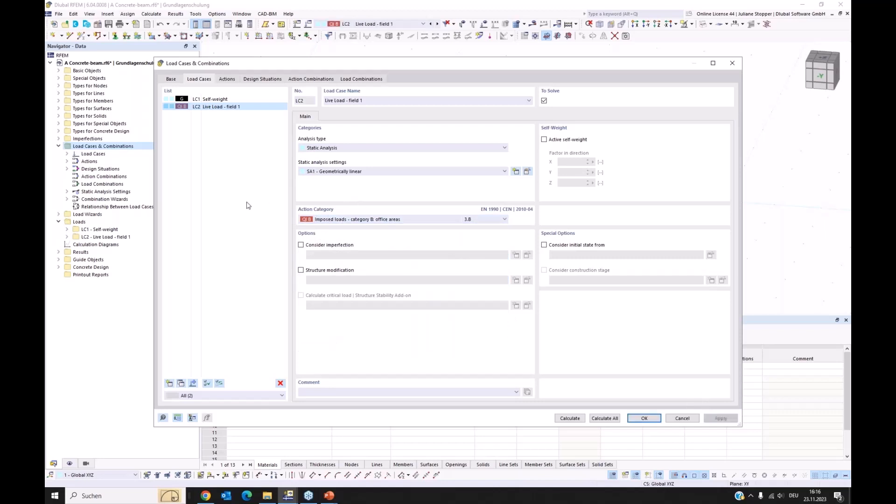
Copy the Live Load - field 1 load case, name the copy Live Load - field 2 and apply it.
{"action": "left_click", "coordinate": [181, 384]}
{"action": "left_click", "coordinate": [373, 100]}
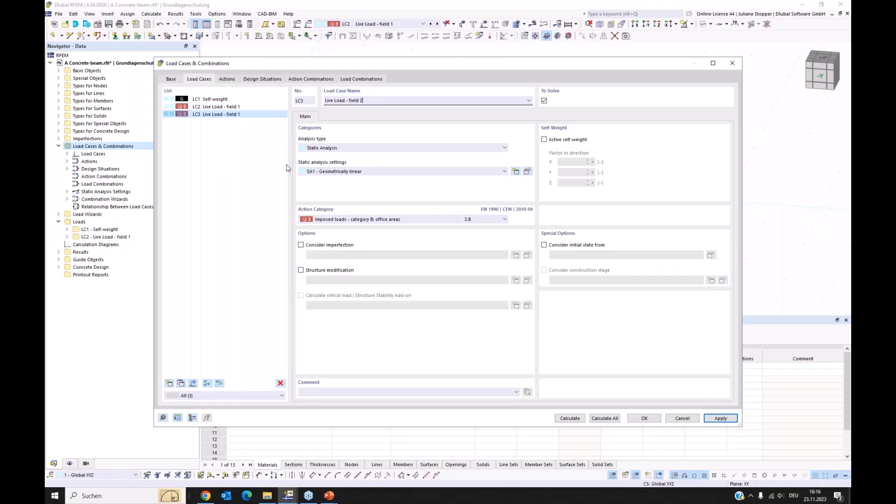
{"action": "left_click", "coordinate": [255, 187]}
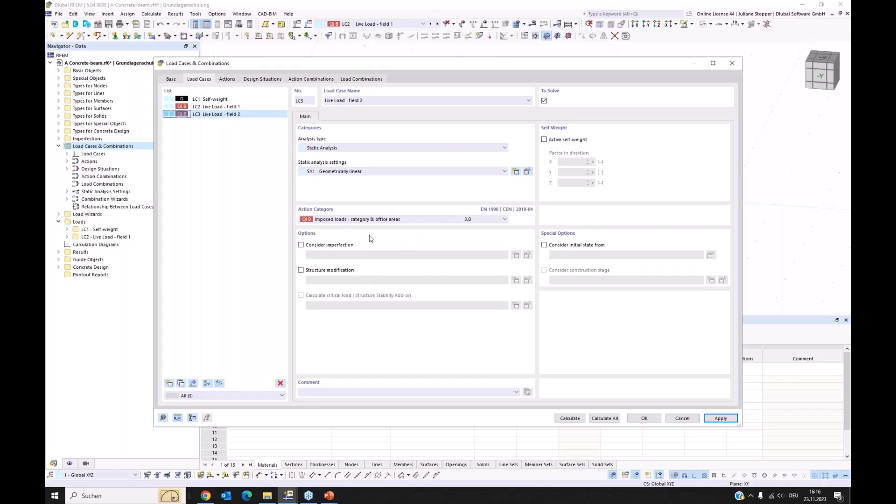
{"action": "left_click", "coordinate": [720, 419]}
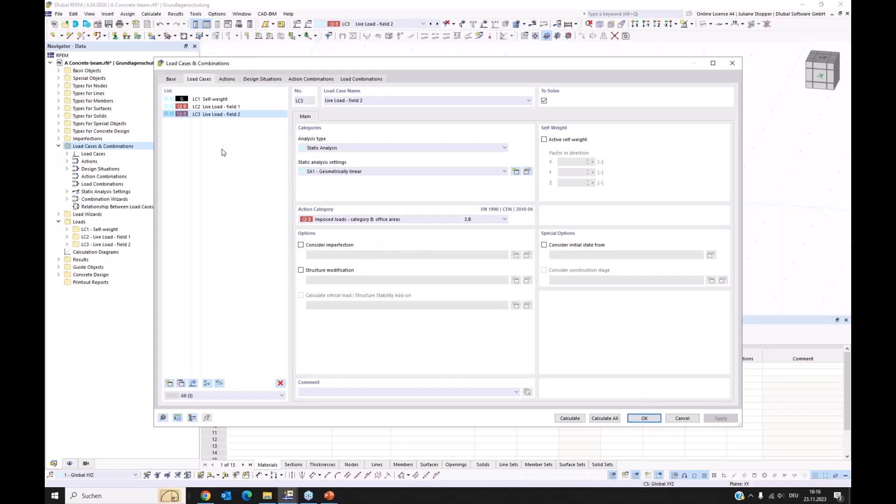
Review the actions, the ULS (STR/GEO) design situation and its available types, and the Eq. 6.10 combination rule.
{"action": "left_click", "coordinate": [229, 80]}
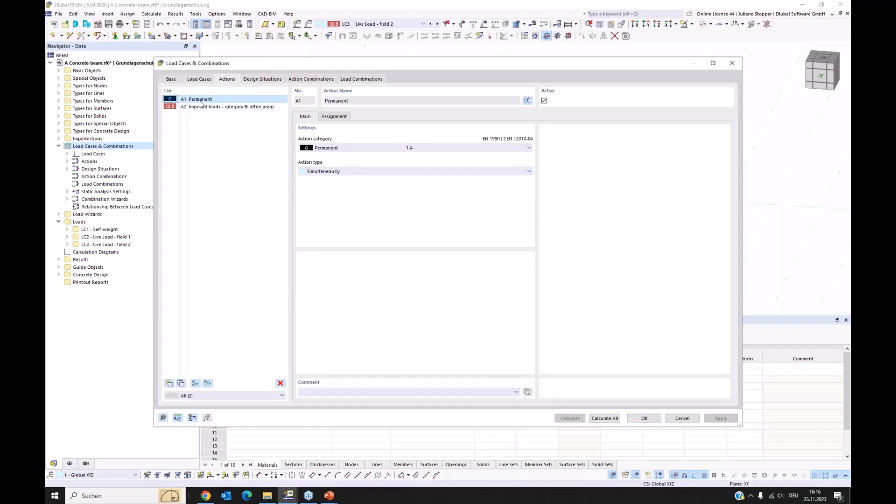
{"action": "left_click", "coordinate": [268, 81]}
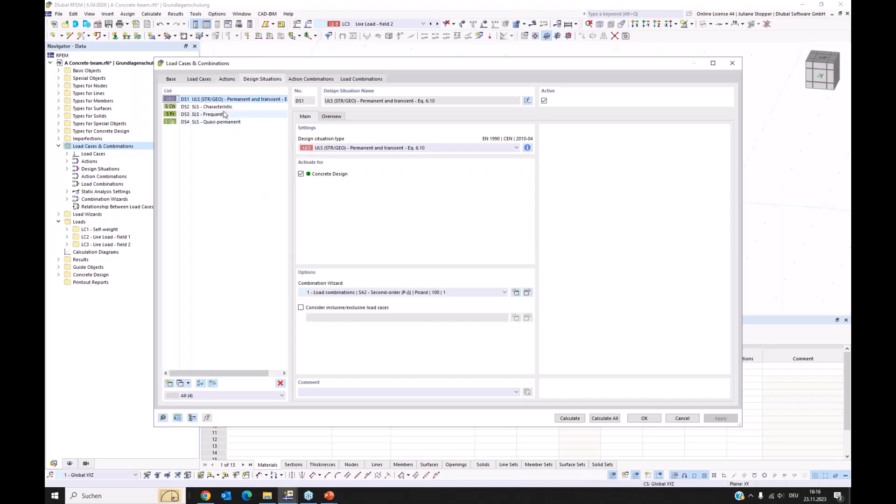
{"action": "left_click", "coordinate": [478, 148]}
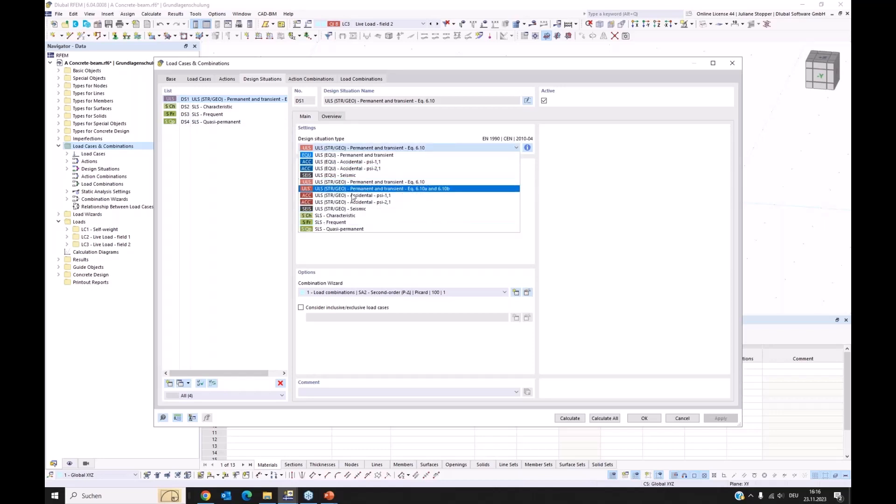
{"action": "left_click", "coordinate": [467, 134]}
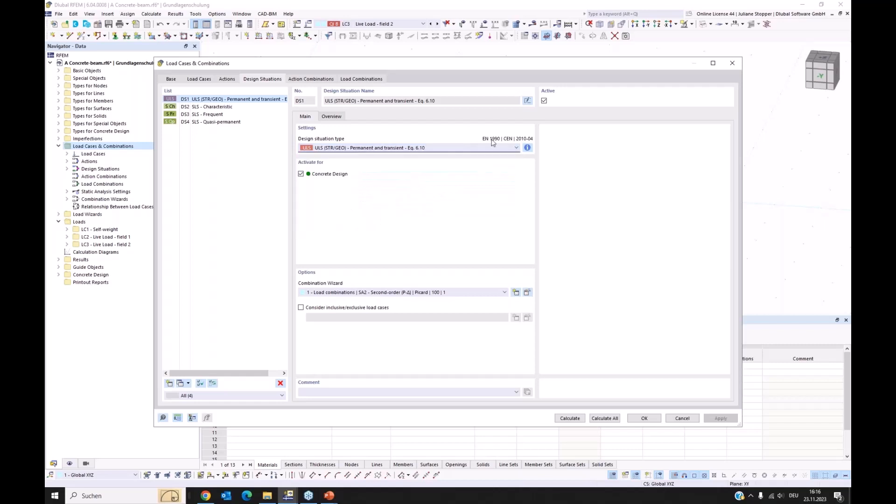
{"action": "left_click", "coordinate": [527, 147]}
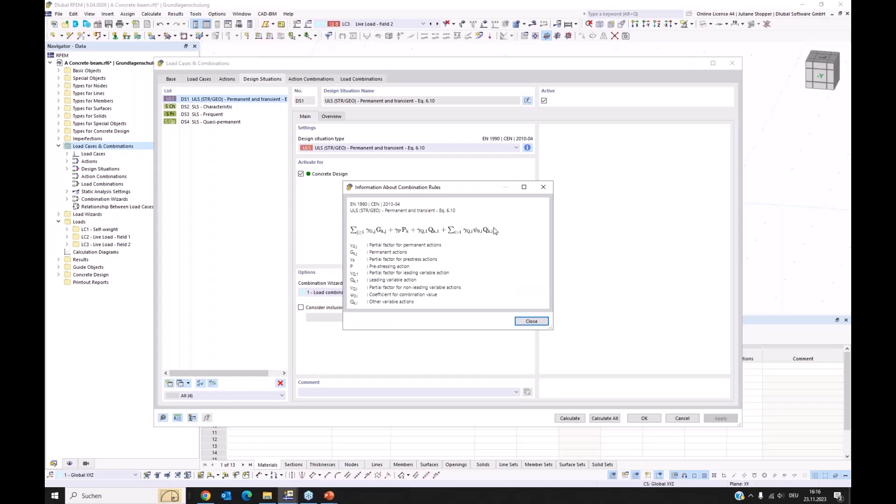
{"action": "left_click", "coordinate": [531, 322]}
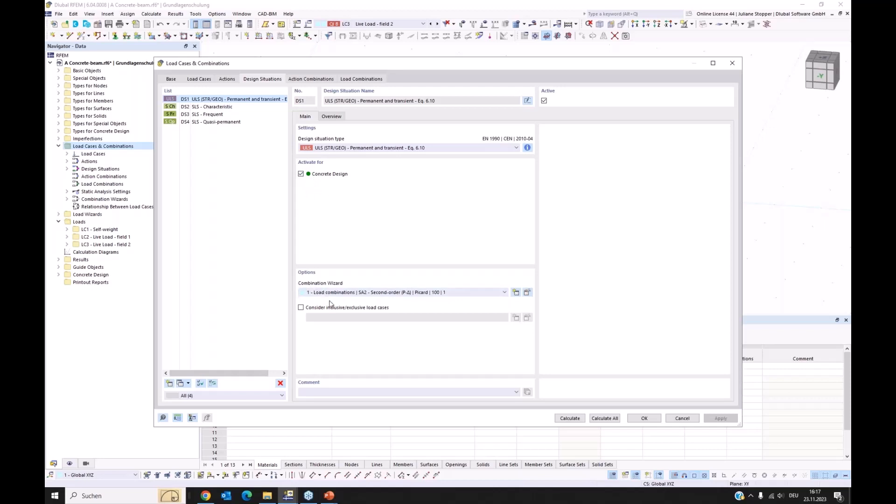
Exclude imperfection cases from the combination wizard that uses the SA2 second-order analysis settings.
{"action": "left_click", "coordinate": [527, 292]}
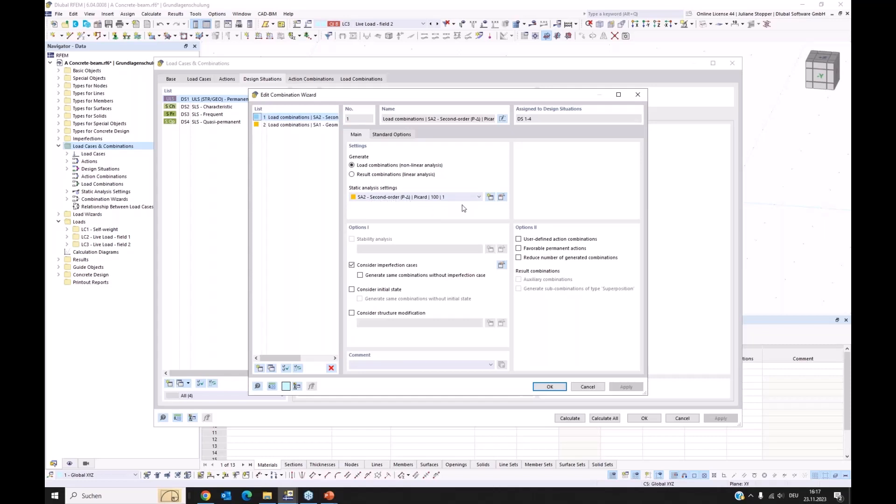
{"action": "left_click", "coordinate": [351, 265]}
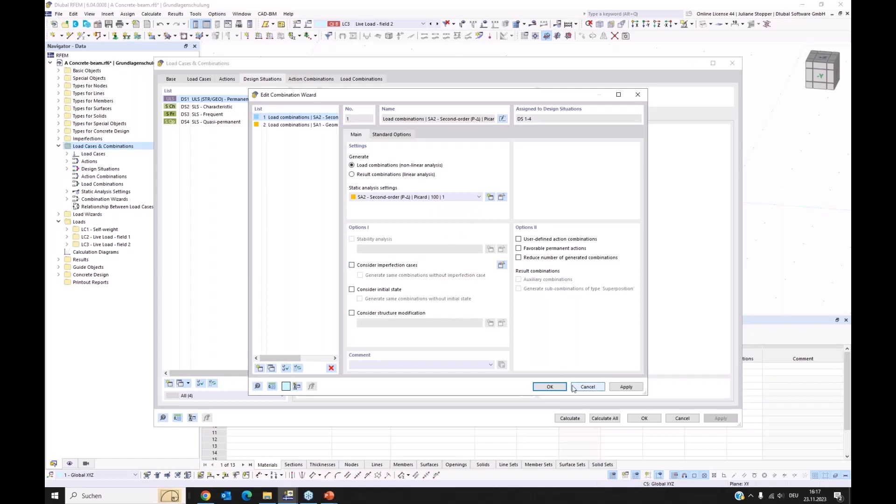
{"action": "left_click", "coordinate": [550, 388]}
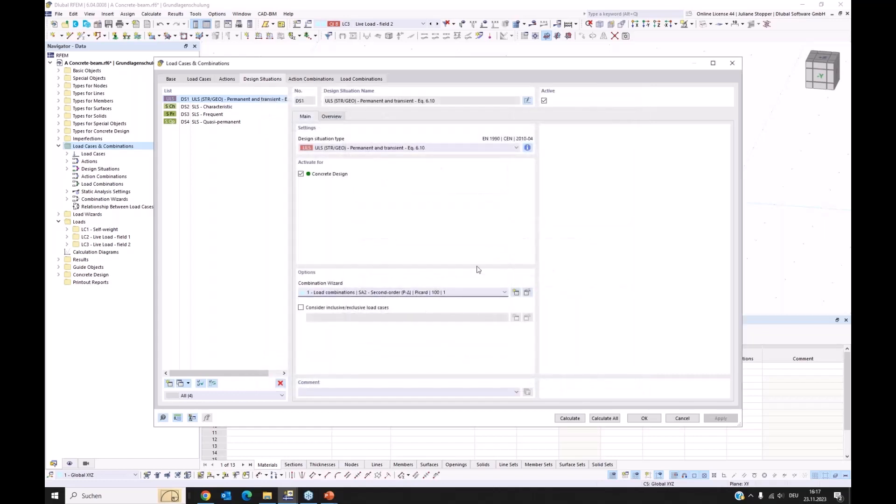
Review the SLS design situations, then generate the load combinations and accept the load case and combination definitions.
{"action": "left_click", "coordinate": [219, 107]}
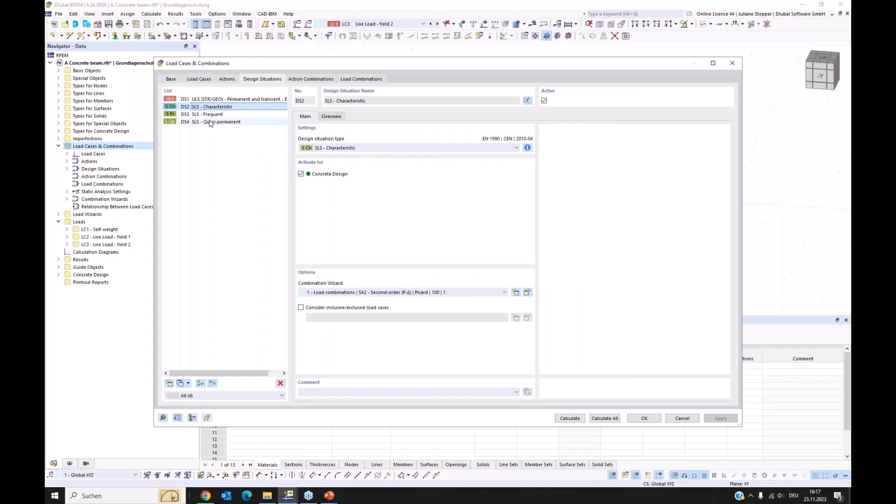
{"action": "left_click", "coordinate": [213, 115]}
{"action": "left_click", "coordinate": [215, 122]}
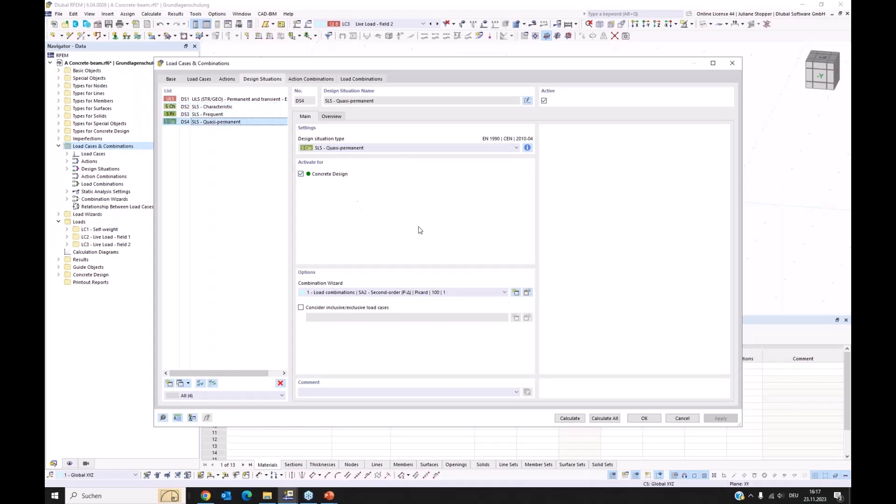
{"action": "left_click", "coordinate": [311, 79]}
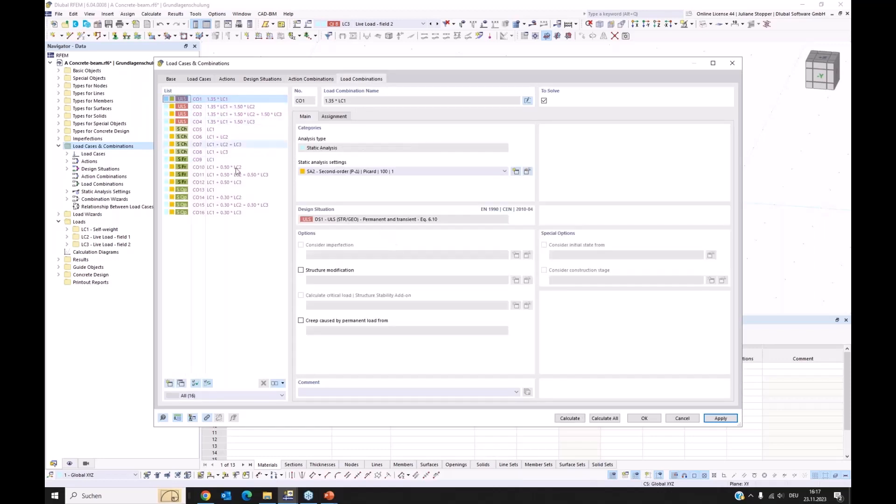
{"action": "left_click", "coordinate": [646, 418]}
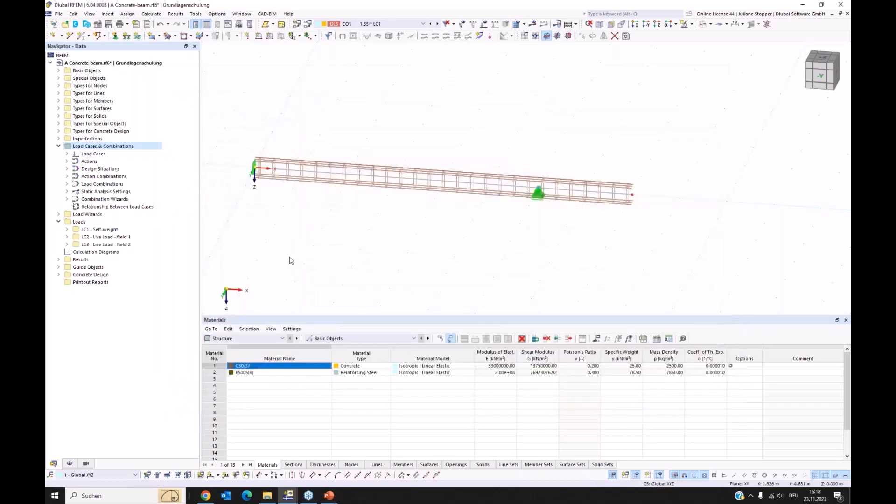
Expand the LC1 load types and turn on the display of loads, including self-weight, on the beam.
{"action": "left_click", "coordinate": [58, 146]}
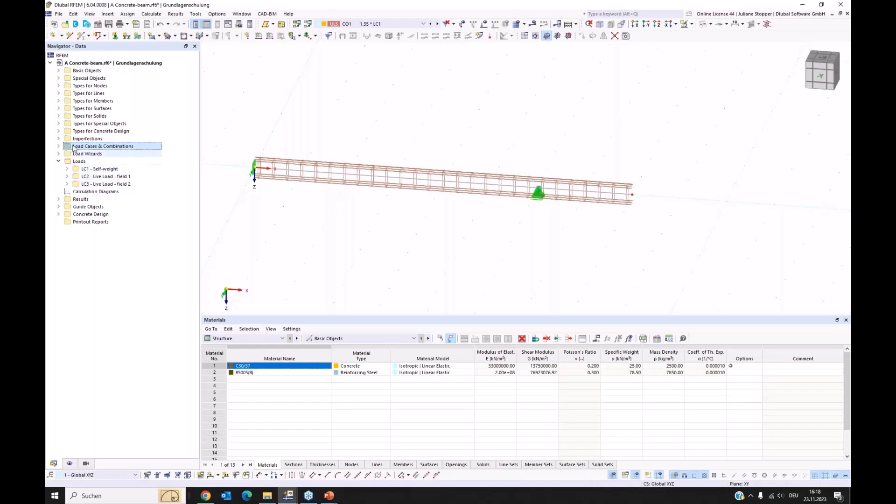
{"action": "left_click", "coordinate": [66, 169]}
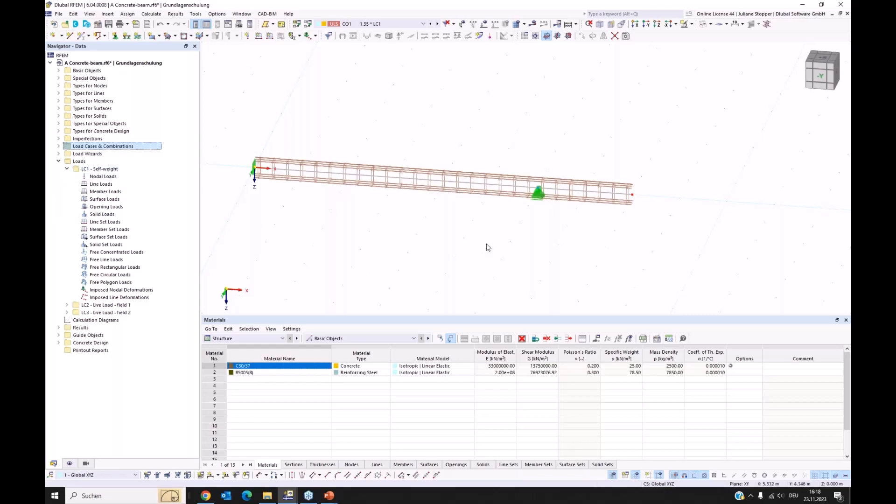
{"action": "left_click", "coordinate": [485, 36]}
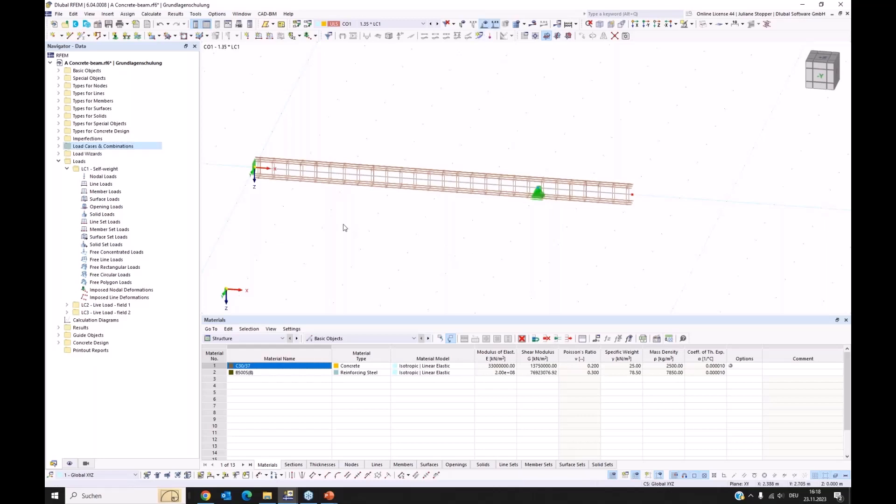
{"action": "left_click", "coordinate": [69, 464]}
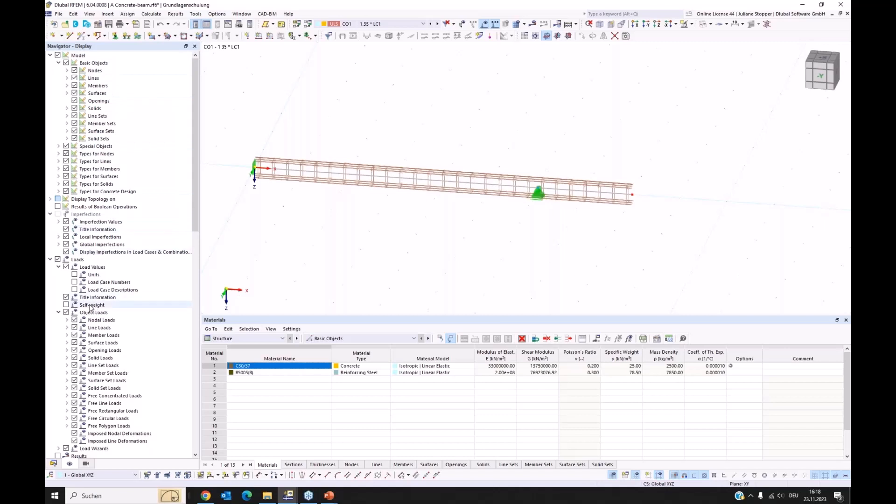
{"action": "left_click", "coordinate": [66, 306]}
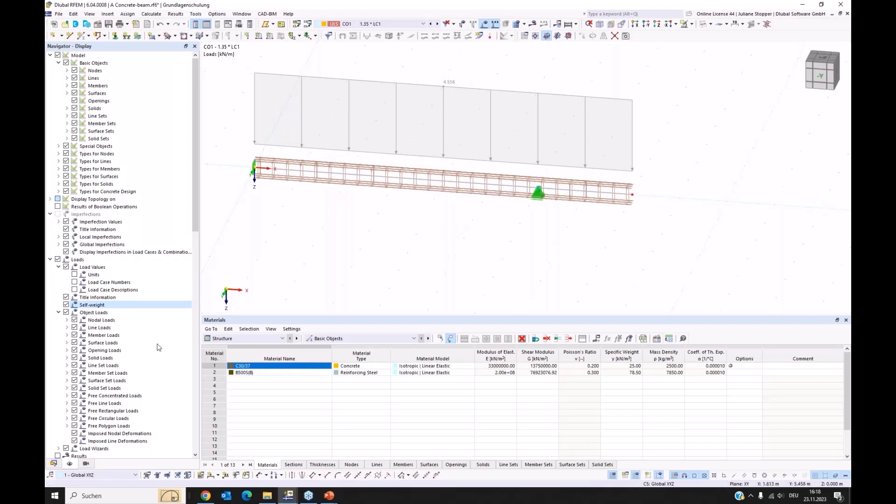
{"action": "left_click", "coordinate": [54, 463]}
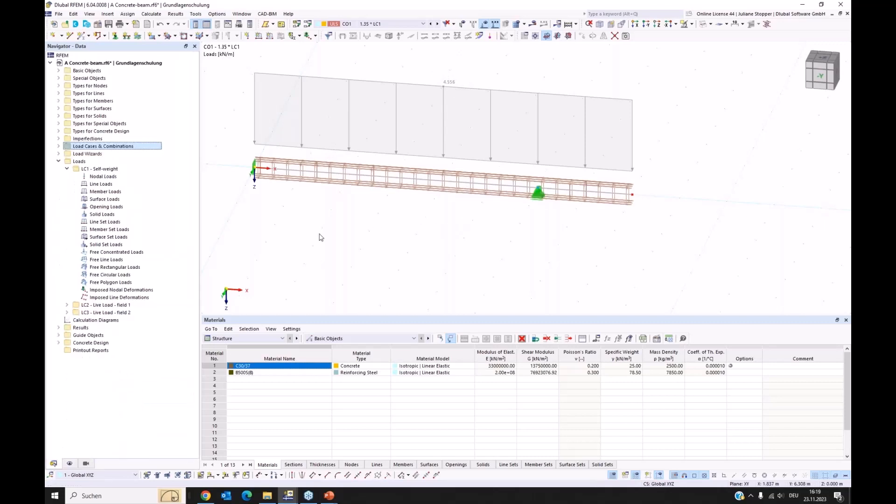
Apply a uniform member load of 1.5 kN/m to member 1 in load case LC1 - Self-weight.
{"action": "middle_click_drag", "start_coordinate": [362, 236], "coordinate": [377, 304]}
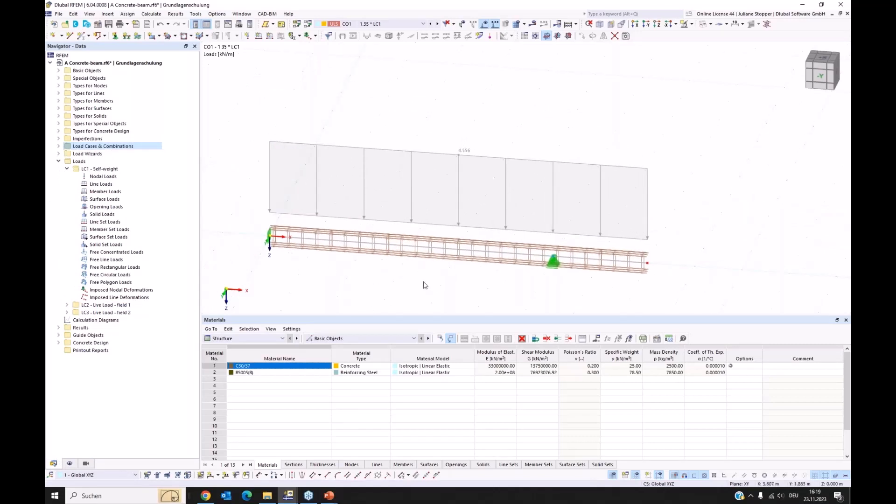
{"action": "left_click", "coordinate": [270, 36]}
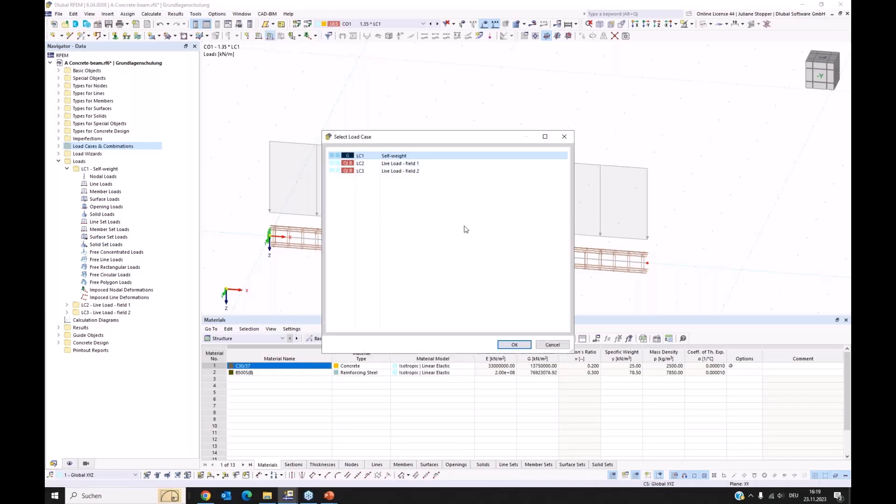
{"action": "left_click", "coordinate": [514, 344]}
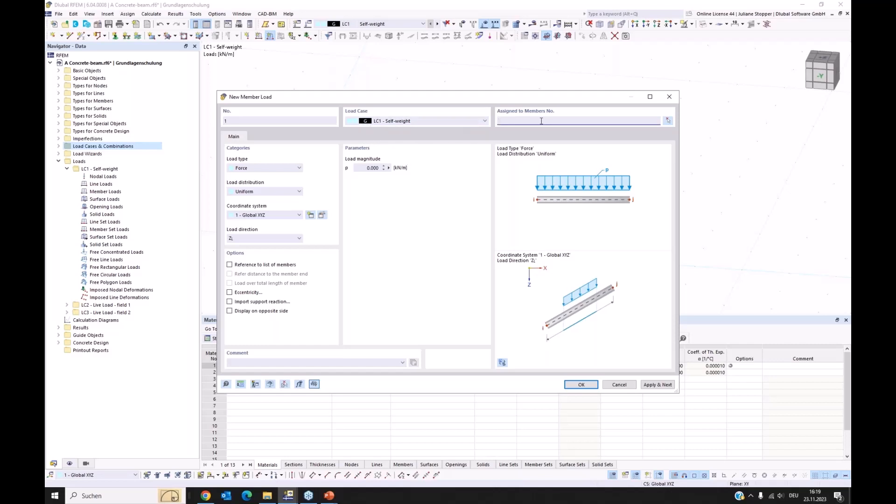
{"action": "left_click", "coordinate": [385, 171]}
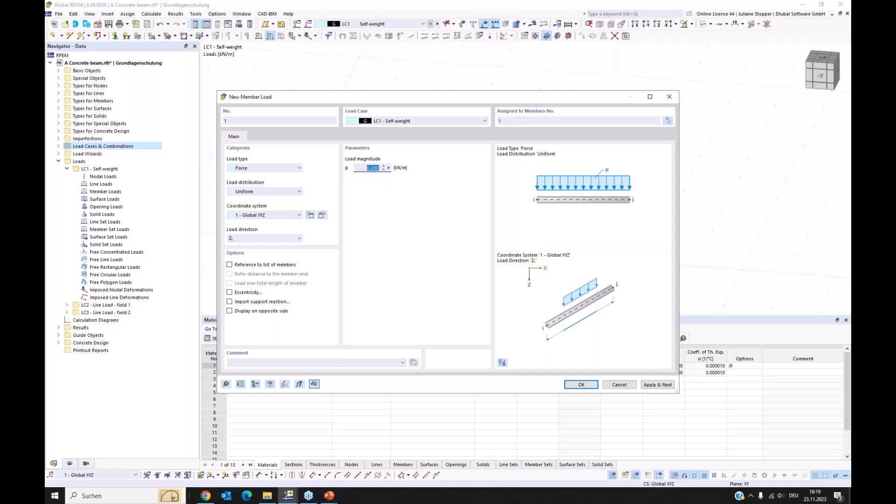
{"action": "type", "text": "1"}
{"action": "left_click", "coordinate": [658, 384]}
Set up a member load on member 1 in LC2 - Live Load - field 1 with a trapezoidal distribution.
{"action": "mouse_move", "coordinate": [492, 98]}
{"action": "left_mouse_down"}
{"action": "mouse_move", "coordinate": [481, 209]}
{"action": "mouse_move", "coordinate": [496, 292]}
{"action": "mouse_move", "coordinate": [464, 204]}
{"action": "mouse_move", "coordinate": [464, 134]}
{"action": "left_mouse_up"}
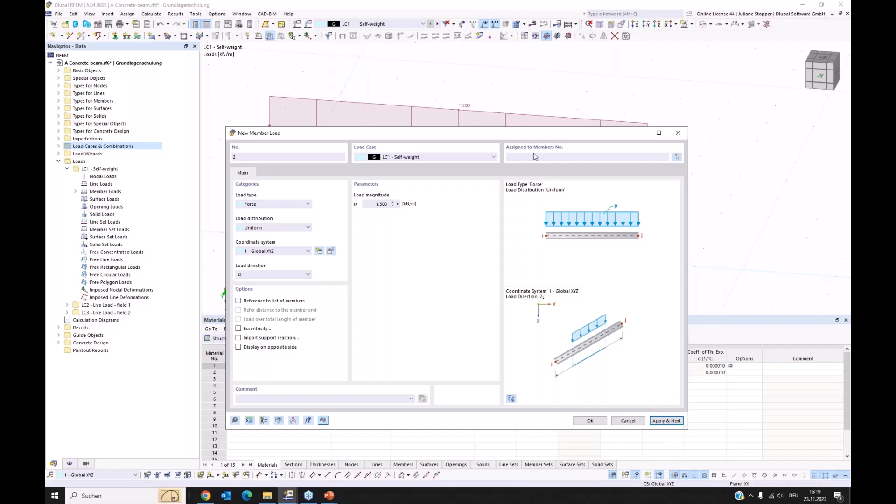
{"action": "left_click_drag", "start_coordinate": [476, 134], "coordinate": [474, 158]}
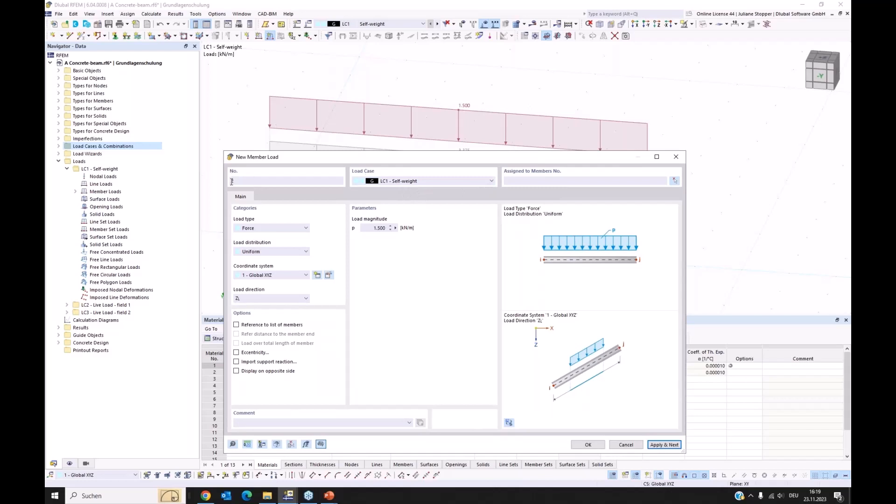
{"action": "left_click", "coordinate": [443, 184]}
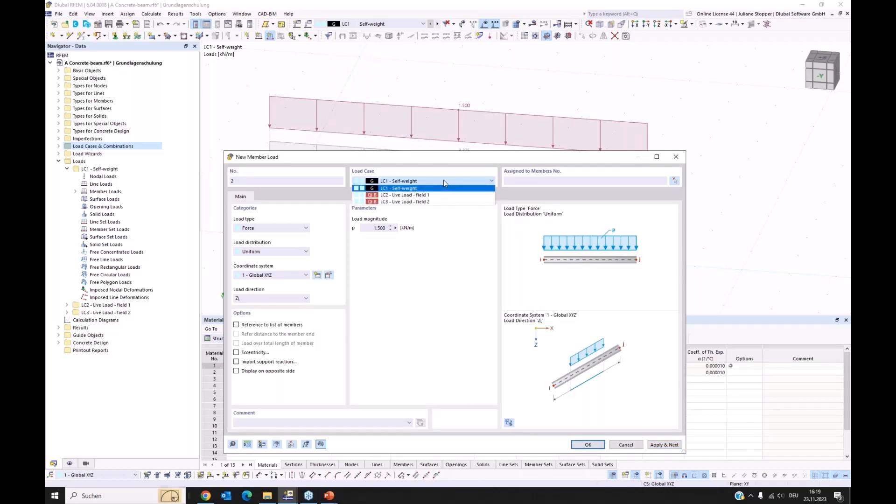
{"action": "left_click", "coordinate": [422, 195]}
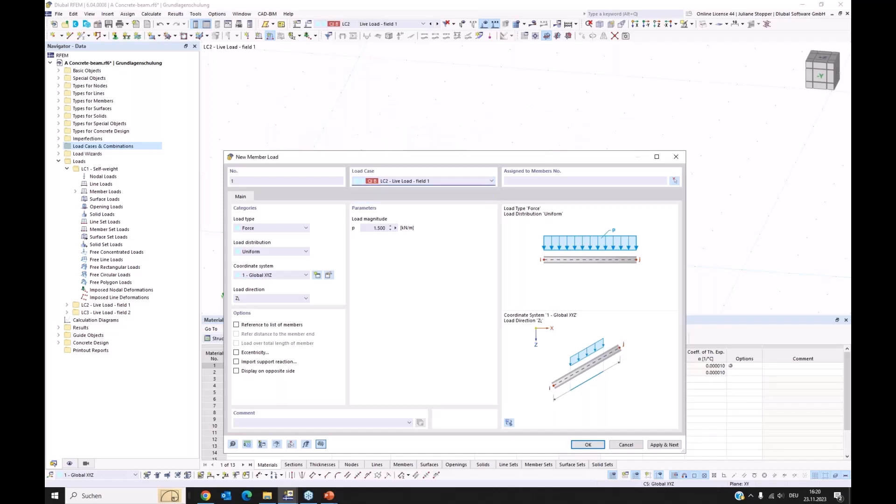
{"action": "left_click", "coordinate": [543, 181]}
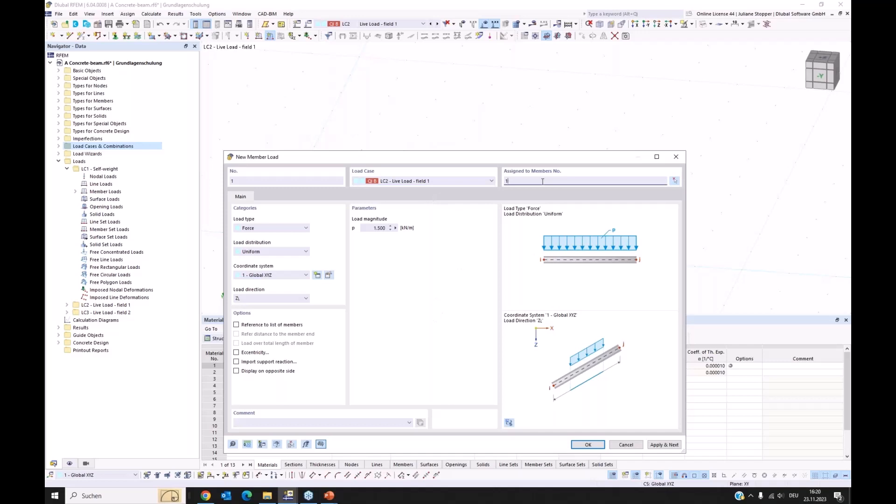
{"action": "left_click", "coordinate": [259, 252]}
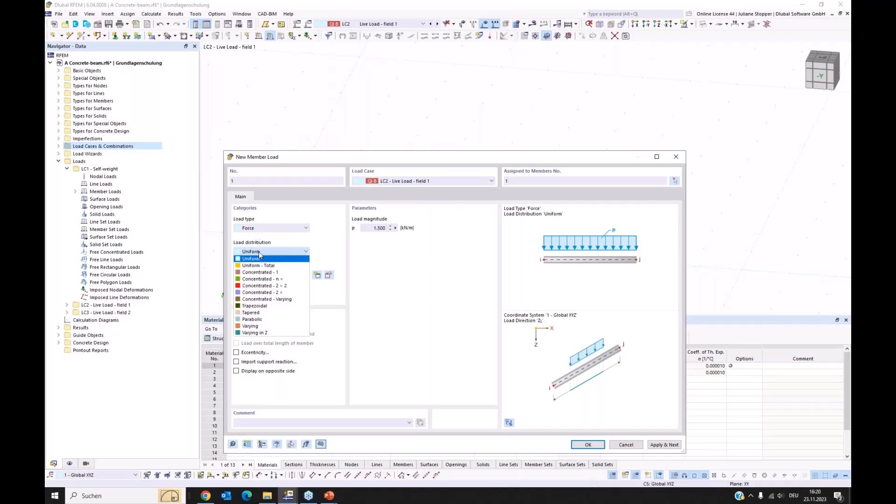
{"action": "left_click", "coordinate": [262, 306]}
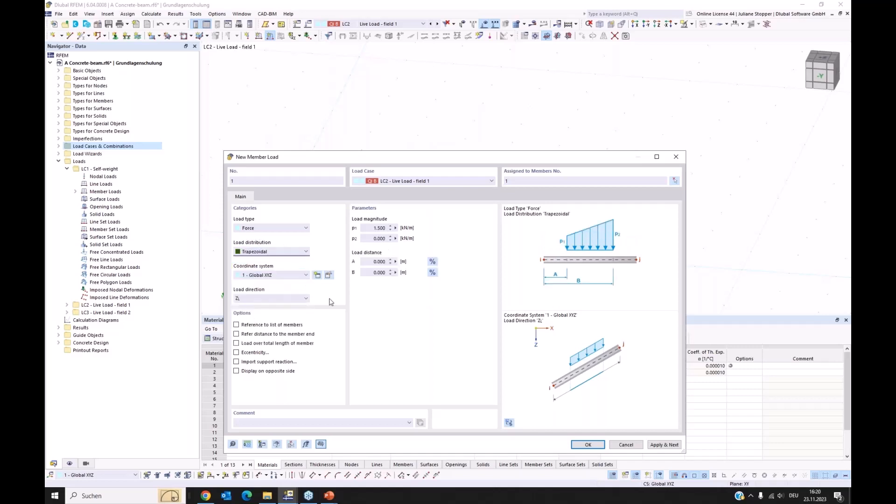
Set both load magnitudes to 20 kN/m over distances A = 0 to B = 6 m and apply the load.
{"action": "left_click", "coordinate": [367, 228]}
{"action": "type", "text": "20"}
{"action": "key", "text": "Tab"}
{"action": "type", "text": "20"}
{"action": "left_click", "coordinate": [372, 262]}
{"action": "left_click", "coordinate": [370, 271]}
{"action": "type", "text": "6"}
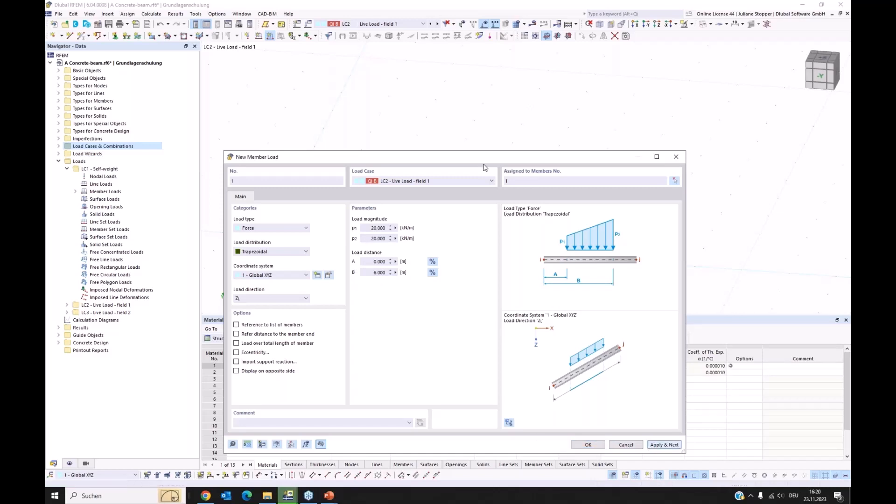
{"action": "left_click", "coordinate": [658, 446]}
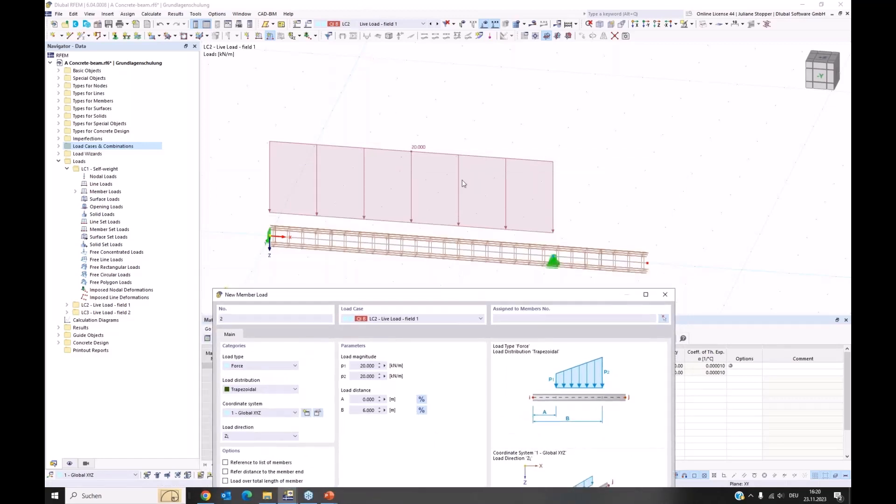
{"action": "left_click_drag", "start_coordinate": [436, 295], "coordinate": [446, 181]}
{"action": "left_click_drag", "start_coordinate": [444, 142], "coordinate": [433, 114]}
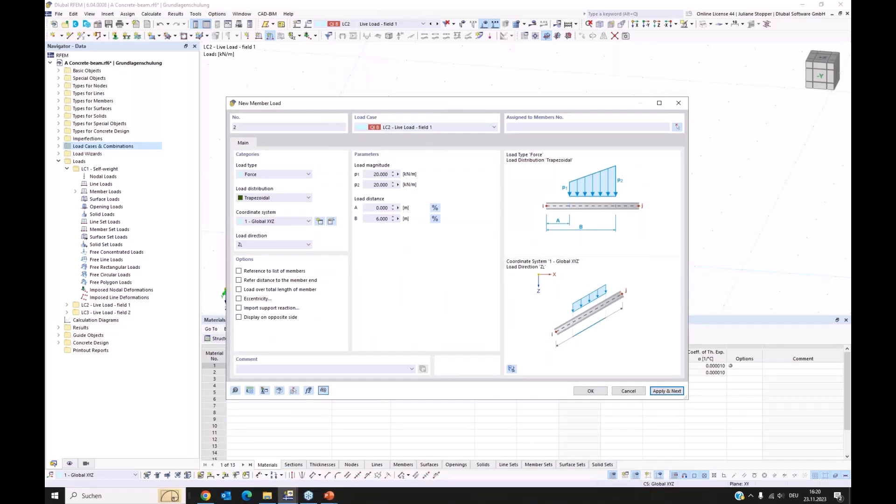
{"action": "left_click", "coordinate": [472, 128]}
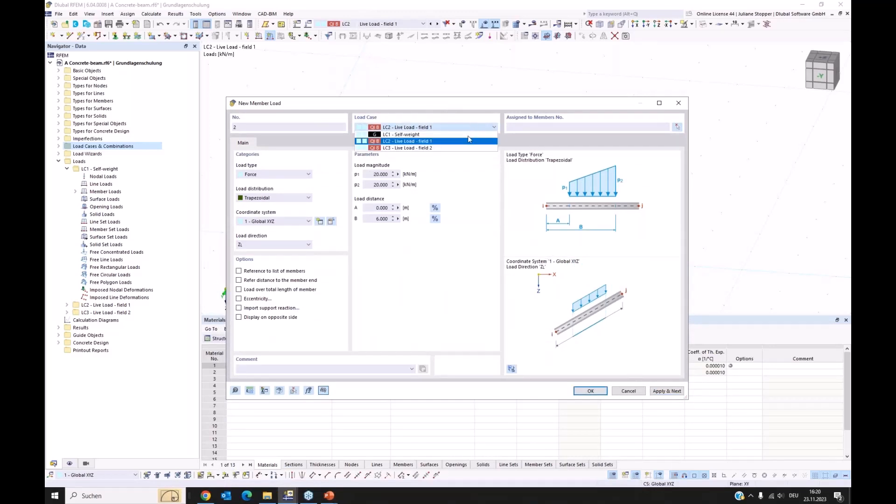
{"action": "left_click", "coordinate": [465, 149]}
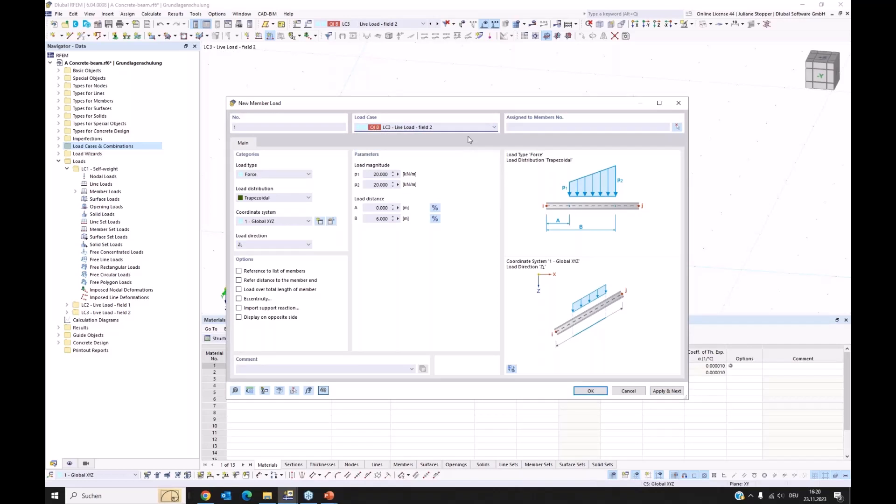
{"action": "left_click", "coordinate": [468, 128]}
{"action": "left_click", "coordinate": [463, 142]}
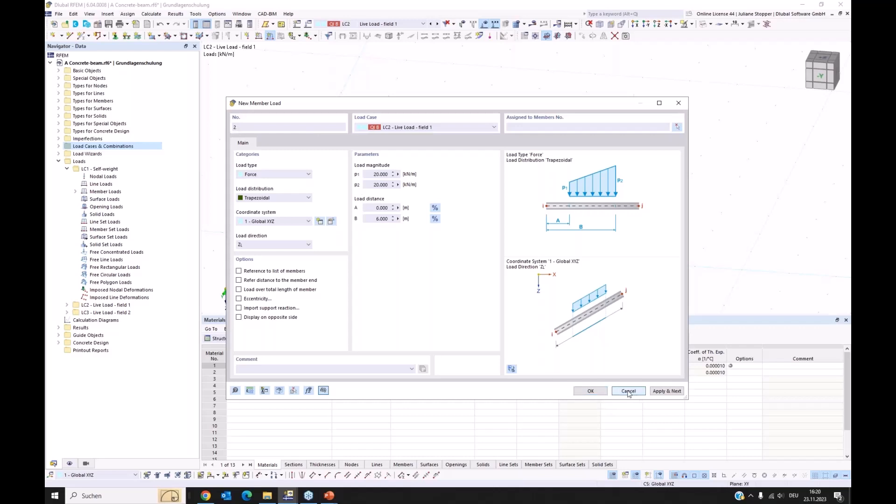
{"action": "left_click", "coordinate": [628, 392]}
Apply a trapezoidal member load of 20 kN/m to member 1 in LC3 - Live Load - field 2, from A = 6 m to B = 8 m.
{"action": "left_click", "coordinate": [399, 25]}
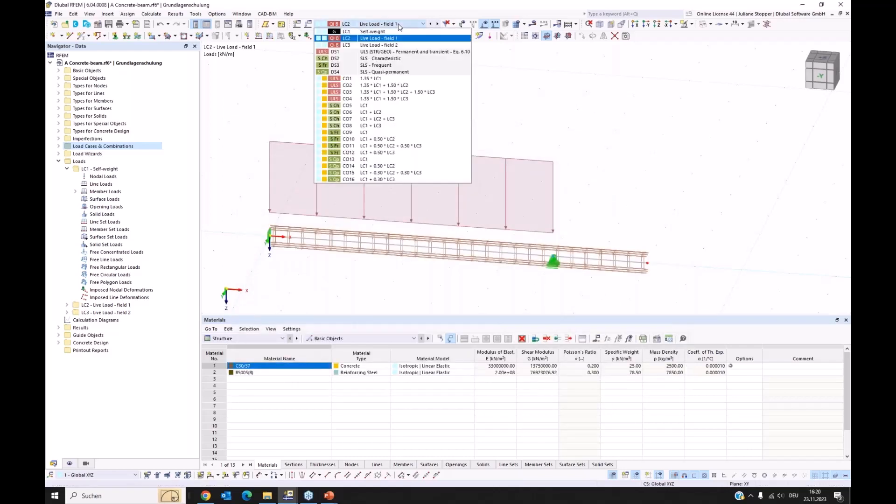
{"action": "left_click", "coordinate": [394, 44]}
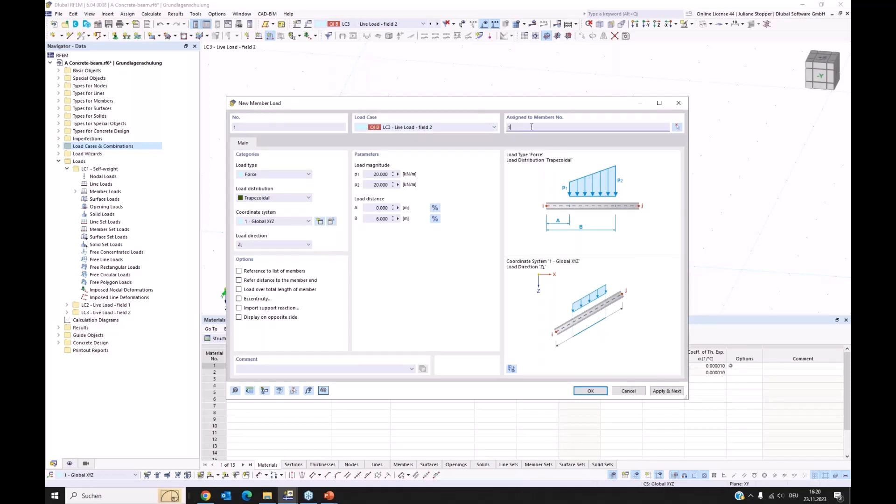
{"action": "left_click", "coordinate": [372, 207]}
{"action": "left_click_drag", "start_coordinate": [374, 207], "coordinate": [421, 208]}
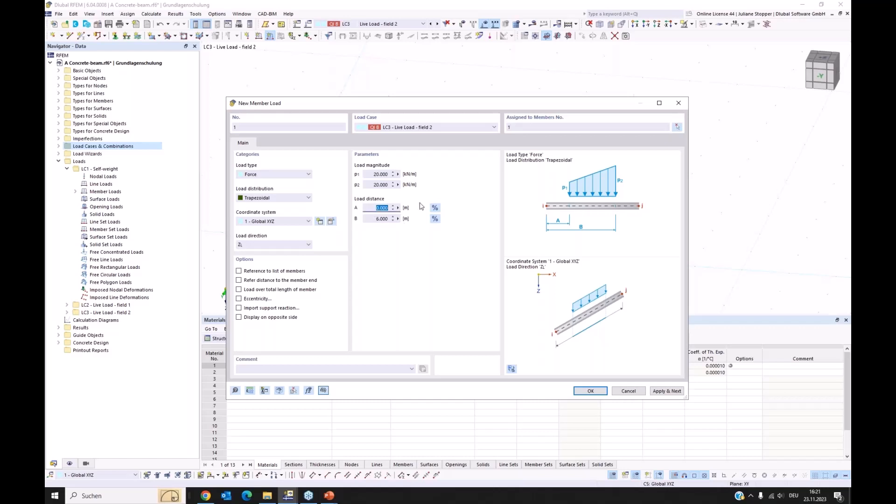
{"action": "type", "text": "6"}
{"action": "key", "text": "Tab"}
{"action": "type", "text": "8"}
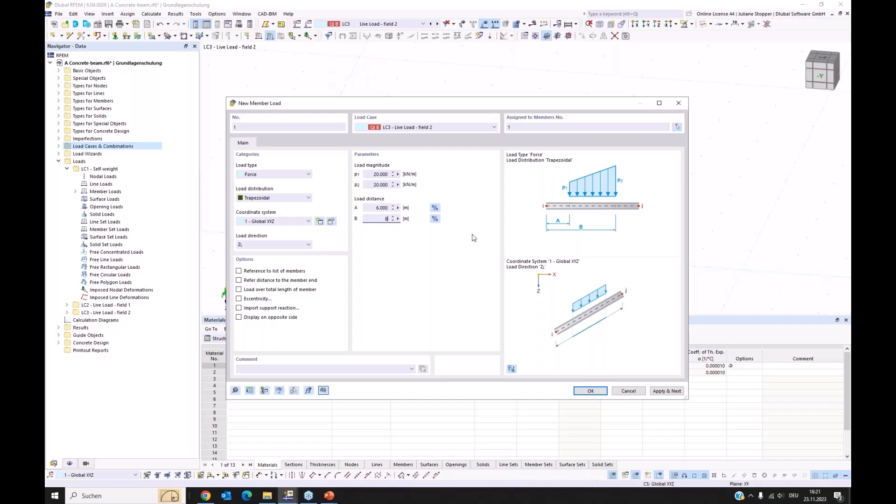
{"action": "left_click", "coordinate": [589, 392]}
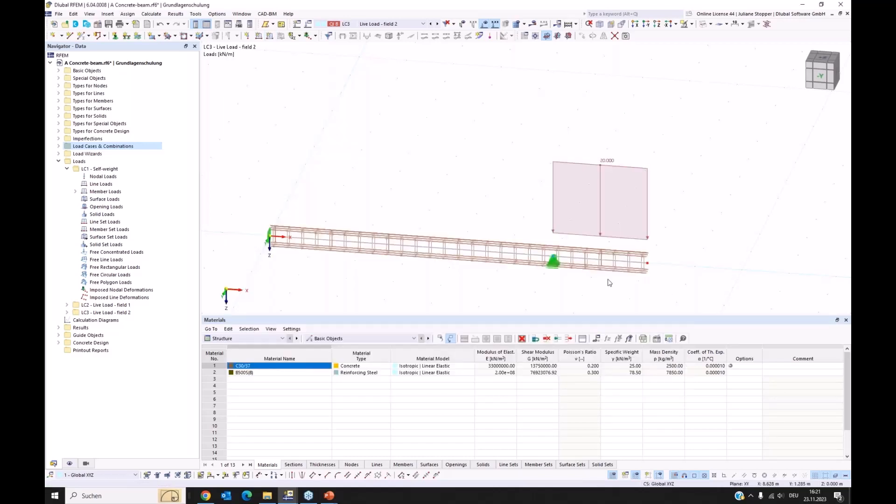
Review the loads on the beam by stepping through the load cases and the combinations CO1 to CO3, ending on CO2.
{"action": "scroll", "coordinate": [455, 81], "scroll_direction": "down", "scroll_amount": 2}
{"action": "left_click", "coordinate": [397, 24]}
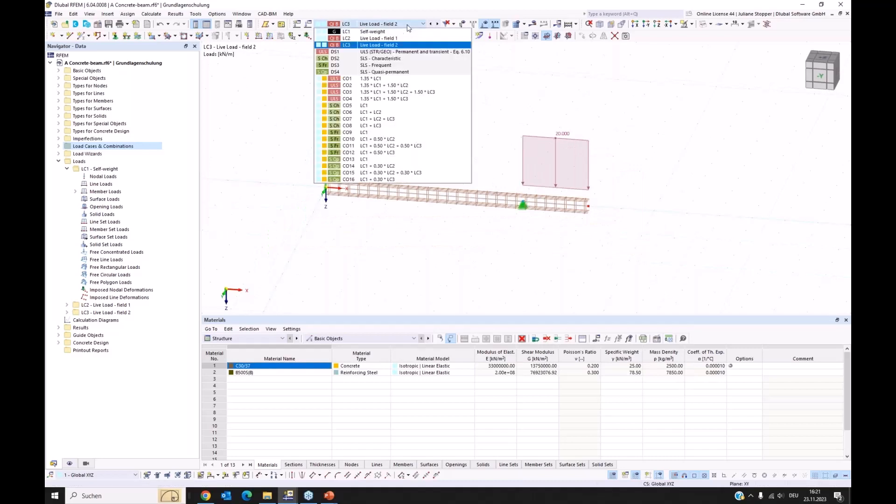
{"action": "left_click", "coordinate": [400, 38]}
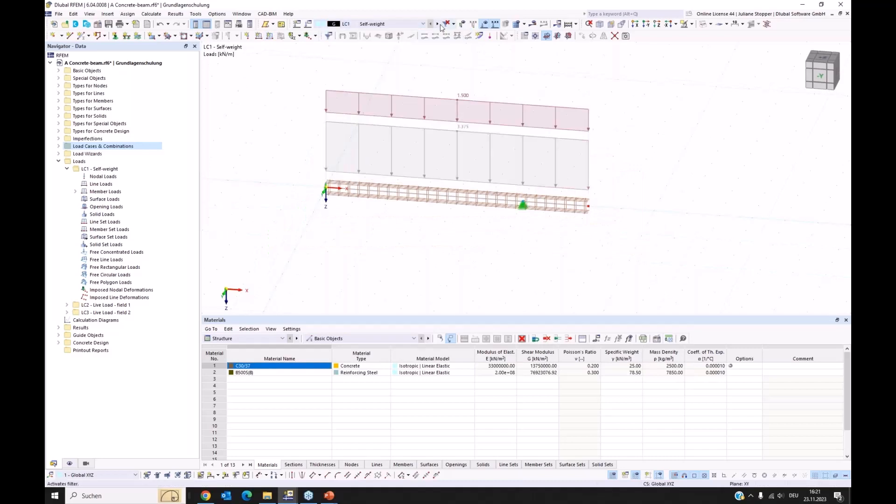
{"action": "left_click", "coordinate": [438, 23]}
{"action": "left_click", "coordinate": [438, 23]}
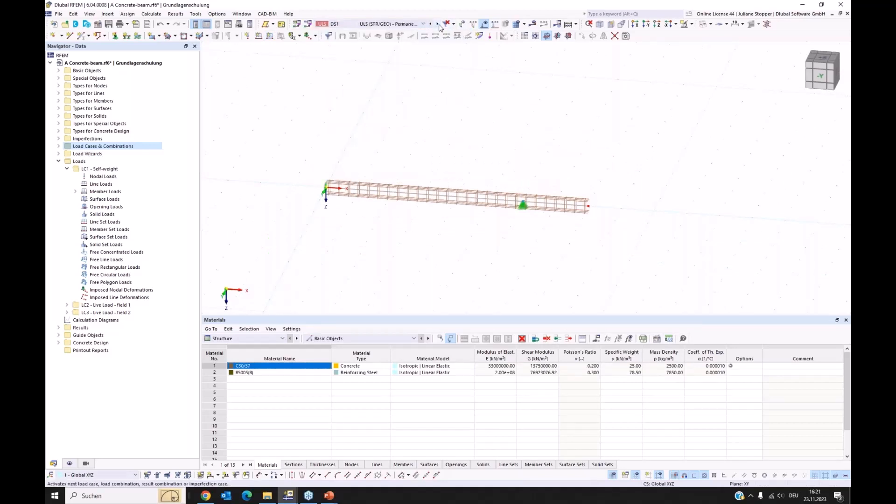
{"action": "left_click", "coordinate": [438, 24]}
{"action": "left_click", "coordinate": [437, 24]}
{"action": "left_click", "coordinate": [438, 24]}
{"action": "left_click", "coordinate": [437, 24]}
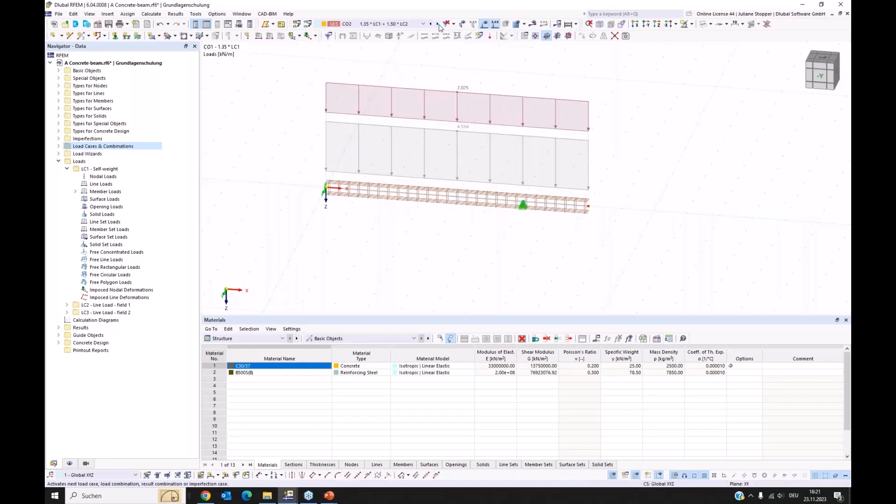
{"action": "left_click", "coordinate": [414, 24]}
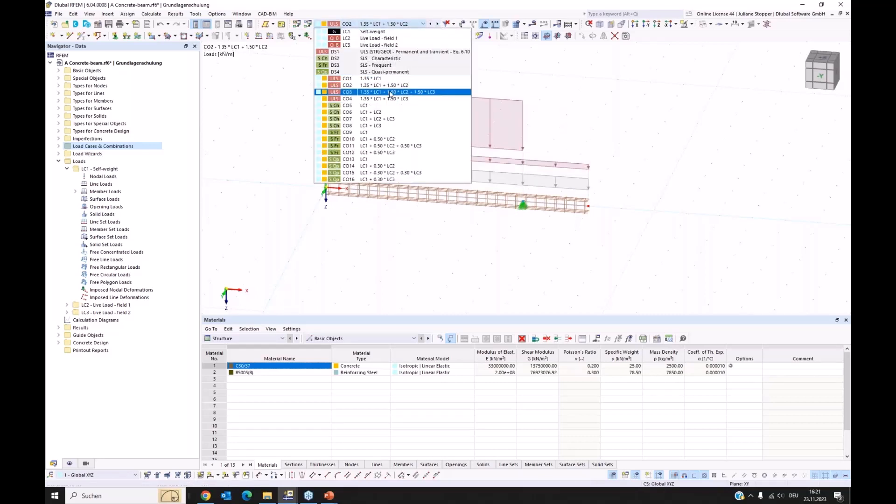
{"action": "left_click", "coordinate": [392, 92]}
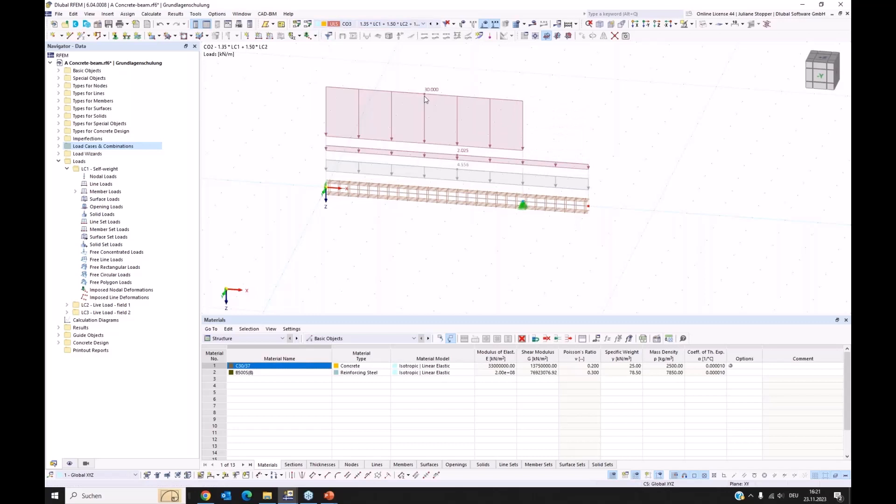
{"action": "left_click", "coordinate": [431, 24]}
Reduce the height of the docked Materials table to give the beam view more room.
{"action": "left_click_drag", "start_coordinate": [276, 321], "coordinate": [275, 331]}
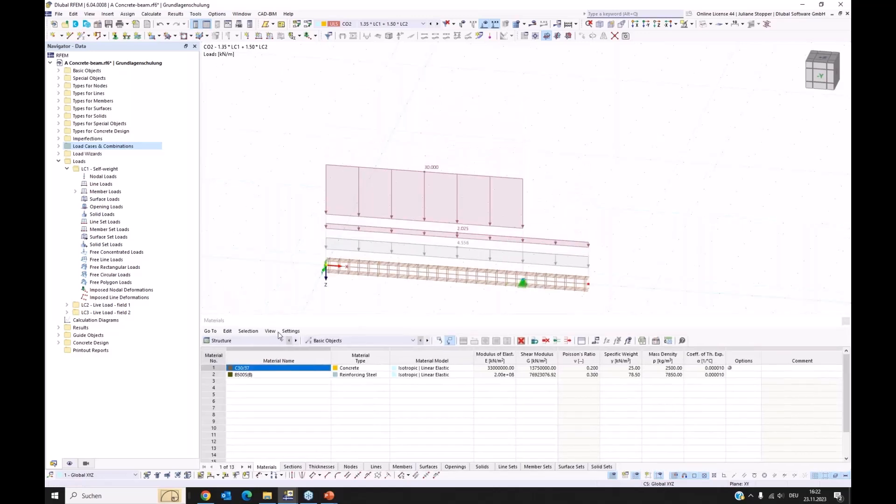
{"action": "double_click", "coordinate": [284, 321]}
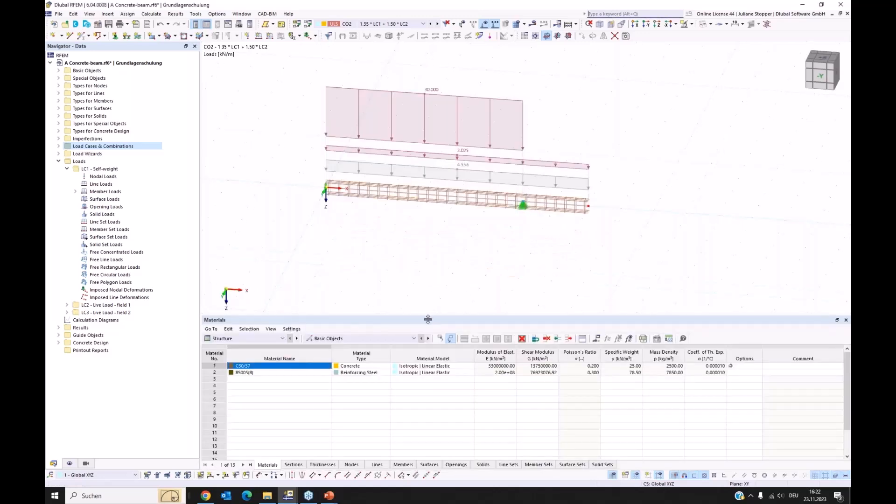
{"action": "left_click_drag", "start_coordinate": [428, 321], "coordinate": [425, 373]}
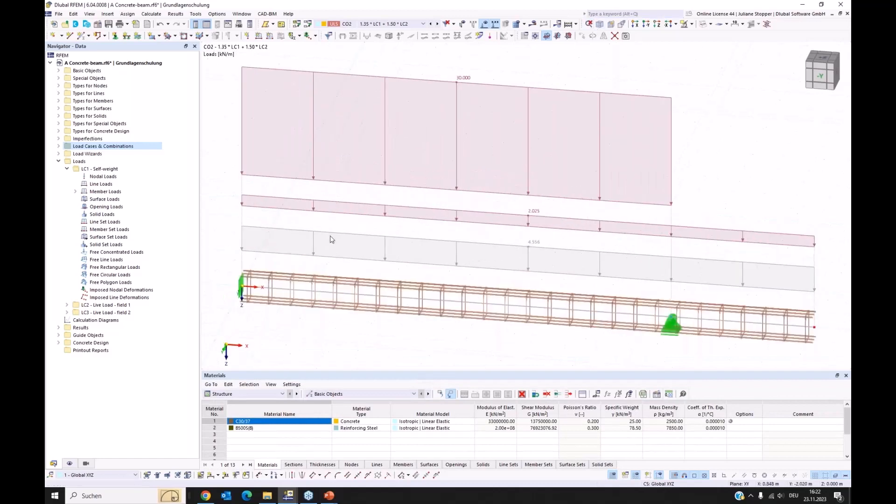
{"action": "scroll", "coordinate": [330, 235], "scroll_direction": "down", "scroll_amount": 1}
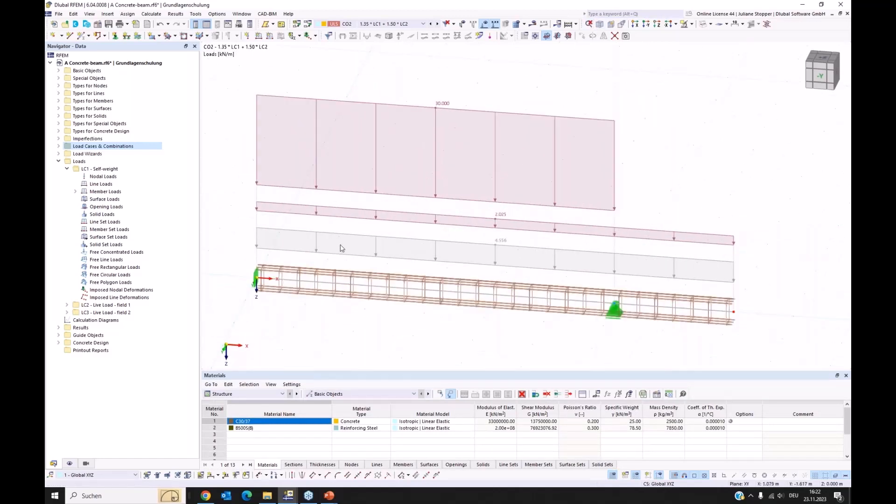
Open beam member 1 for editing and examine its concrete effective lengths and concrete cover settings.
{"action": "left_click", "coordinate": [59, 71]}
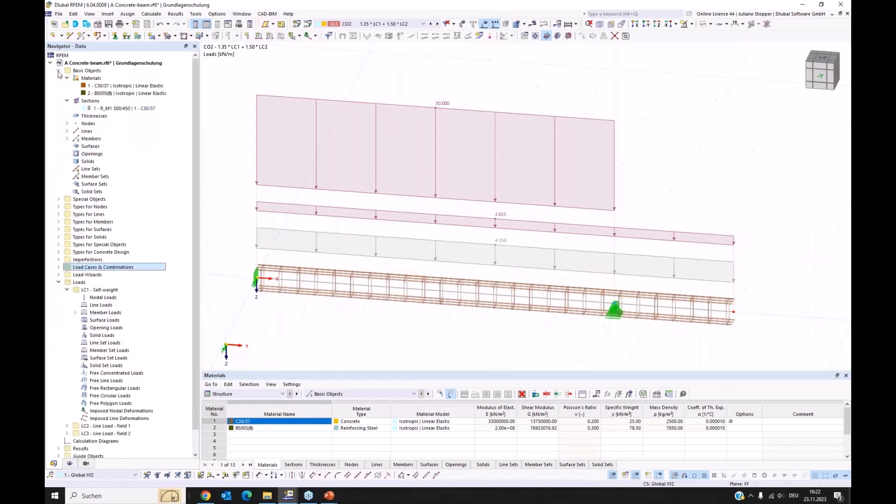
{"action": "left_click", "coordinate": [413, 292]}
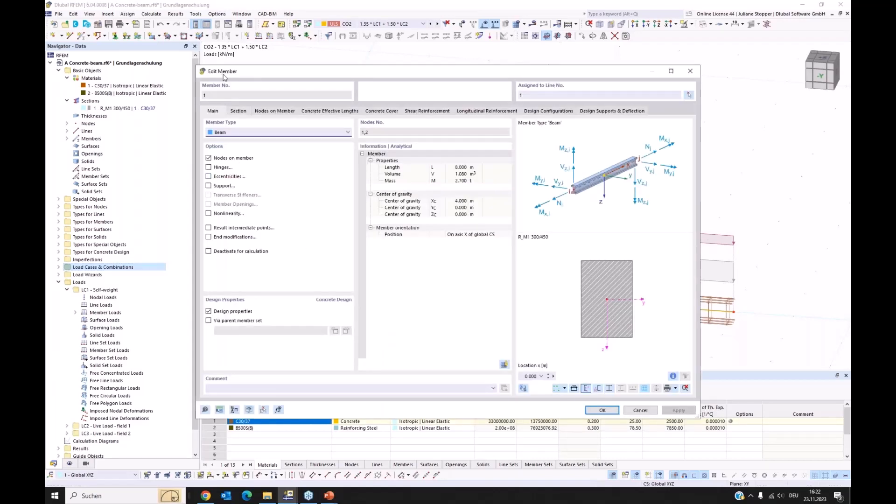
{"action": "left_click_drag", "start_coordinate": [269, 76], "coordinate": [270, 62]}
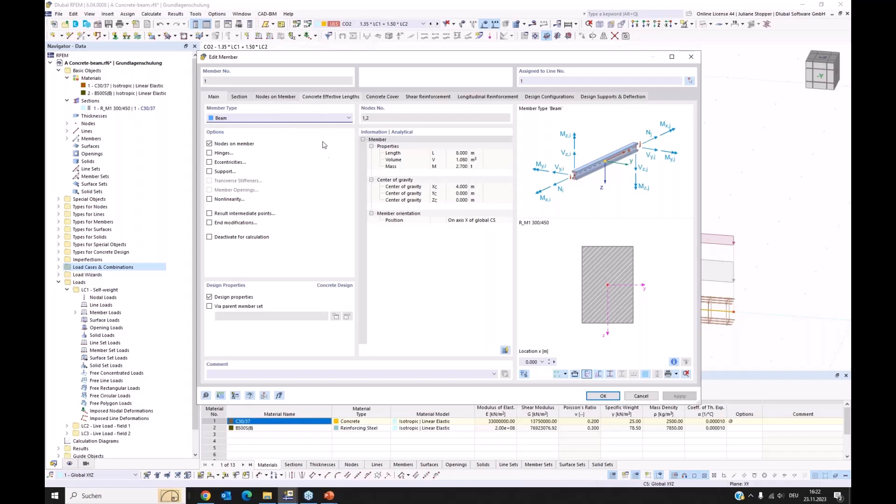
{"action": "left_click", "coordinate": [332, 97]}
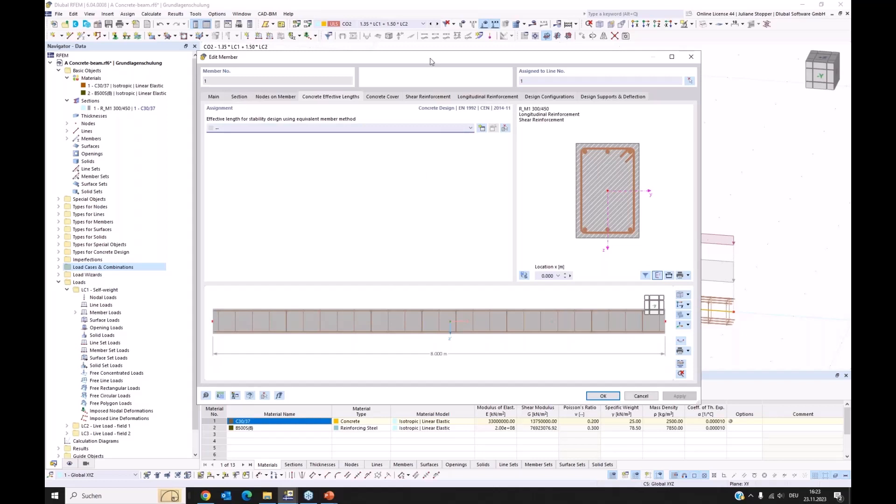
{"action": "left_click_drag", "start_coordinate": [431, 61], "coordinate": [438, 89]}
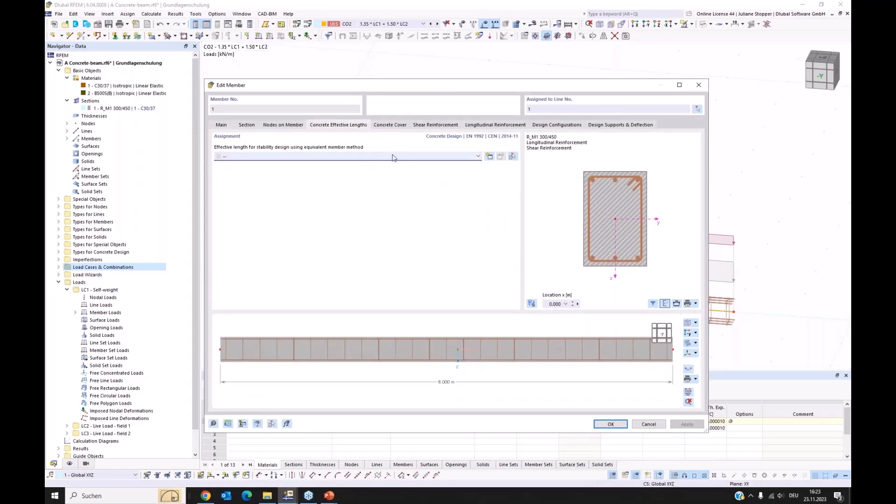
{"action": "left_click", "coordinate": [390, 125]}
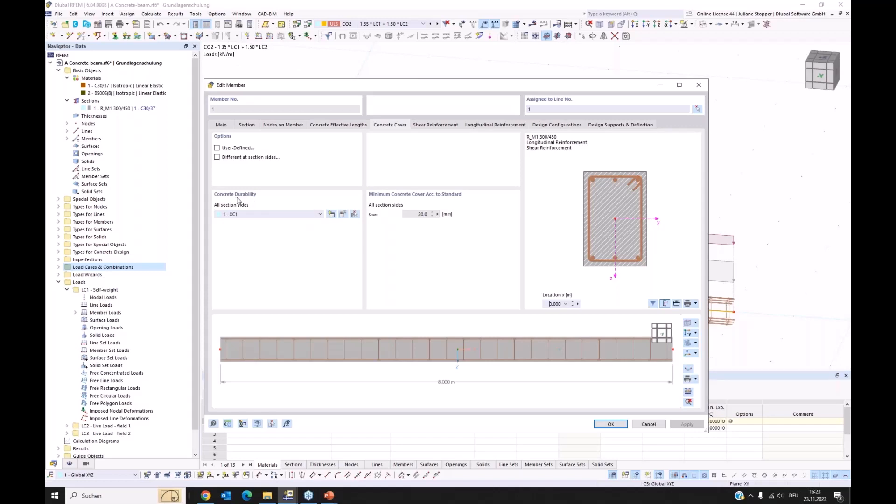
Examine the exposure classes and cover options of the concrete durability, keeping carbonation corrosion class XC1 - Dry or permanently wet.
{"action": "left_click", "coordinate": [344, 214]}
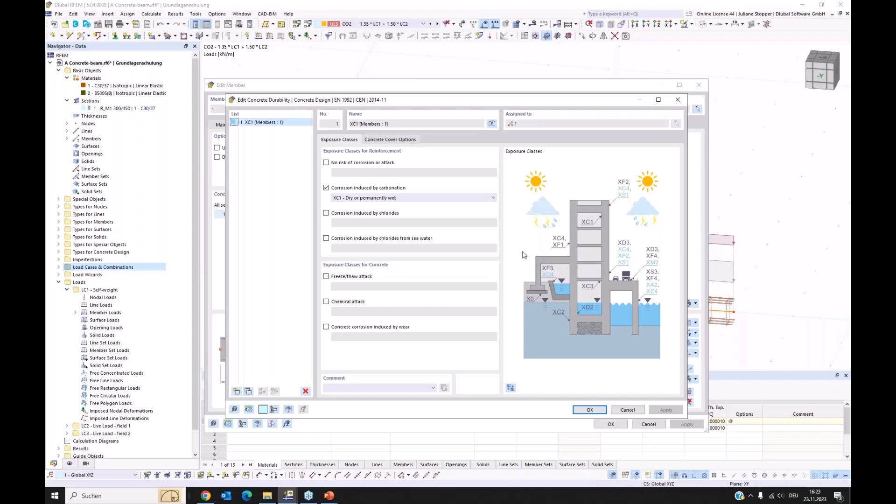
{"action": "left_click", "coordinate": [418, 201]}
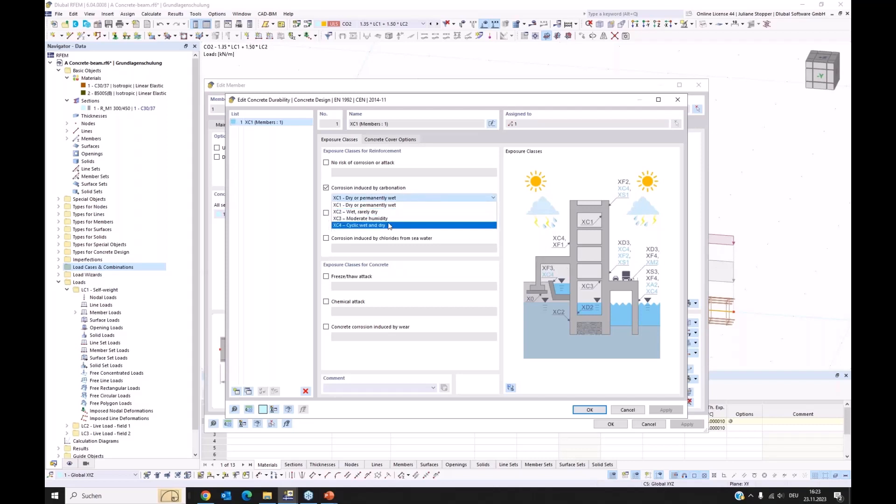
{"action": "left_click", "coordinate": [411, 205]}
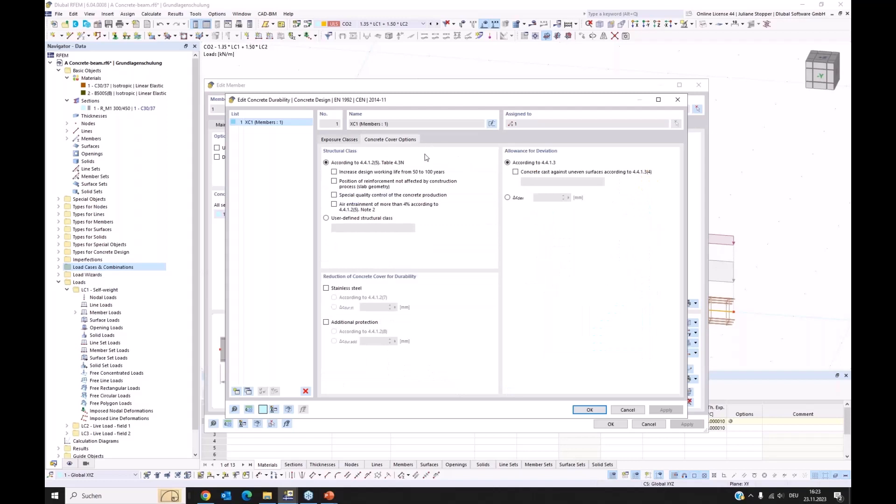
{"action": "left_click", "coordinate": [340, 140]}
{"action": "left_click", "coordinate": [590, 410]}
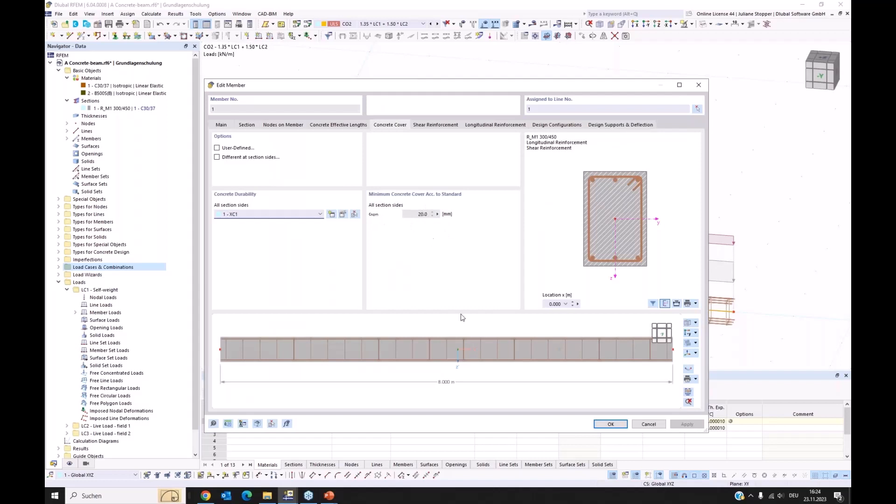
Try the user-defined and different-at-section-sides concrete cover options for member 1, and switch both off again.
{"action": "left_click", "coordinate": [217, 148]}
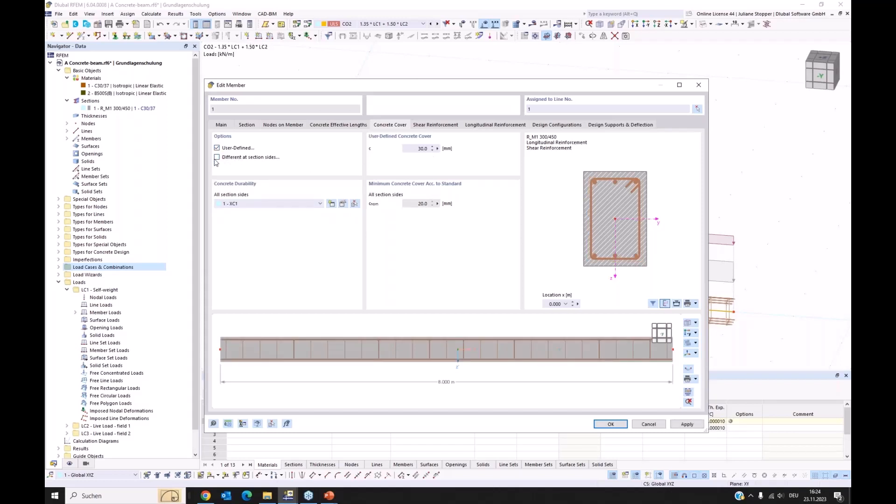
{"action": "left_click", "coordinate": [227, 159]}
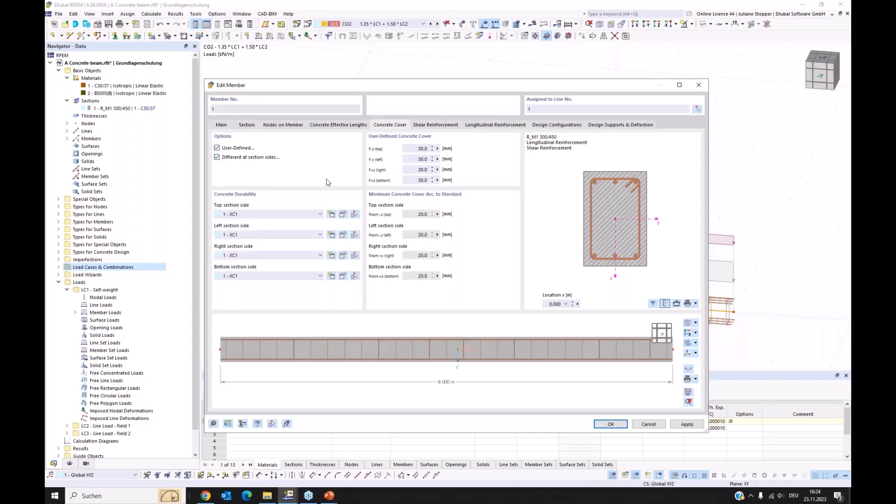
{"action": "left_click", "coordinate": [217, 148]}
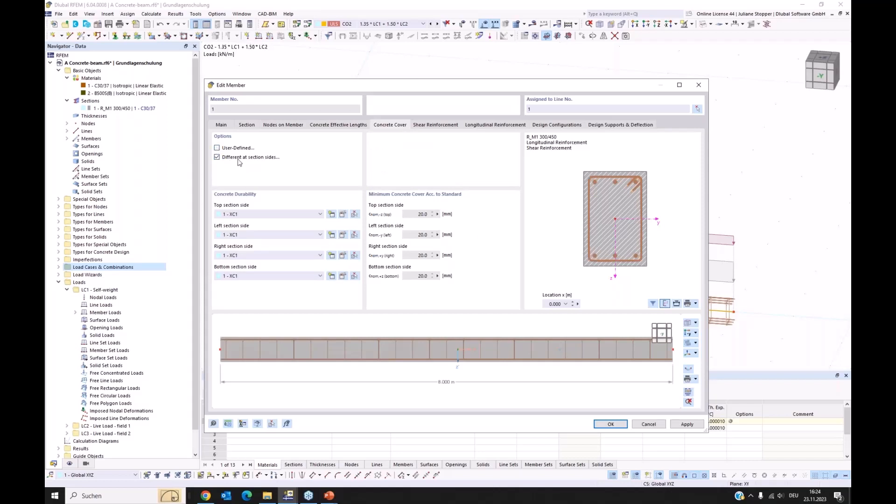
{"action": "left_click", "coordinate": [240, 236]}
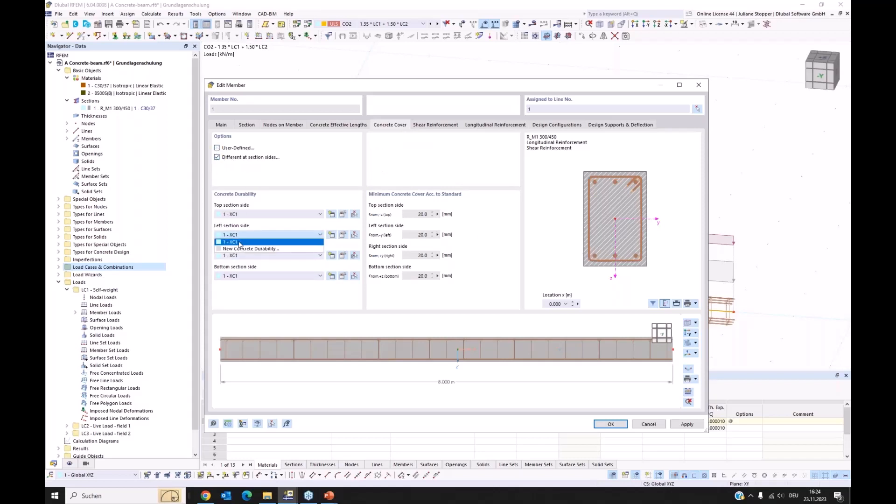
{"action": "left_click", "coordinate": [261, 228]}
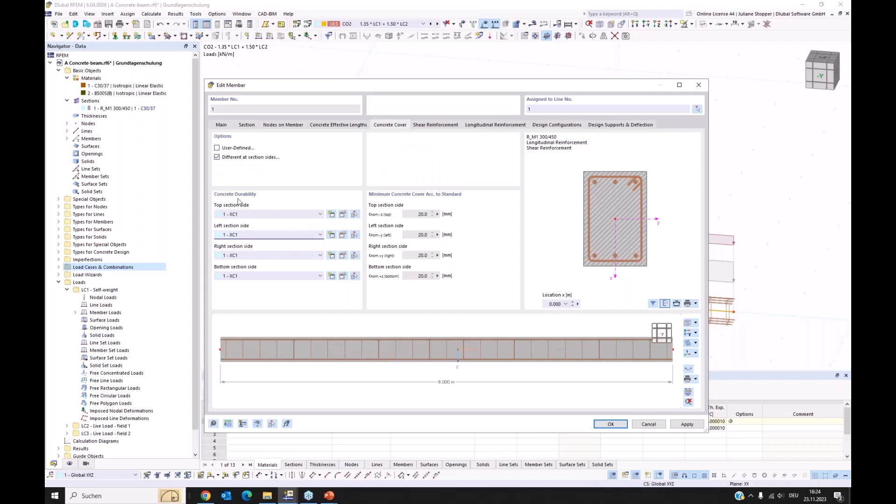
{"action": "left_click", "coordinate": [217, 158]}
{"action": "left_click", "coordinate": [221, 159]}
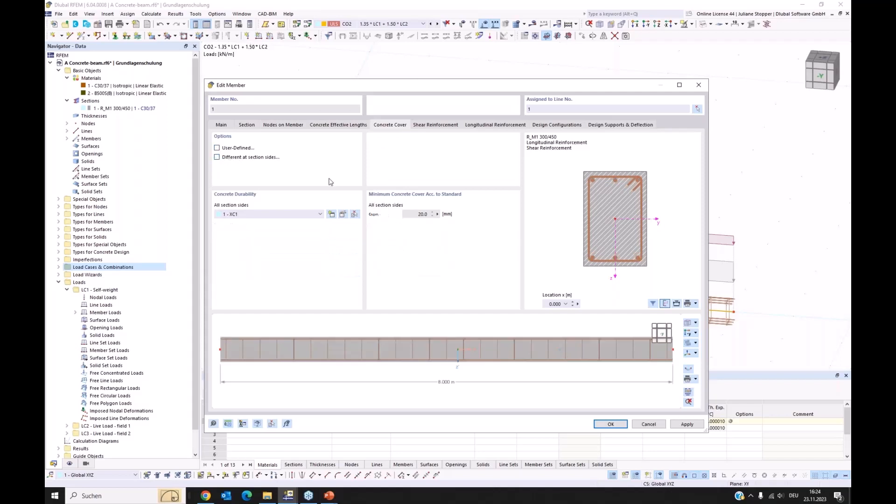
Try the four-legged closed stirrup type with 135° hooks for member 1's shear reinforcement, and return to the two-legged closed type with 135° hooks.
{"action": "left_click", "coordinate": [217, 157]}
{"action": "left_click", "coordinate": [431, 127]}
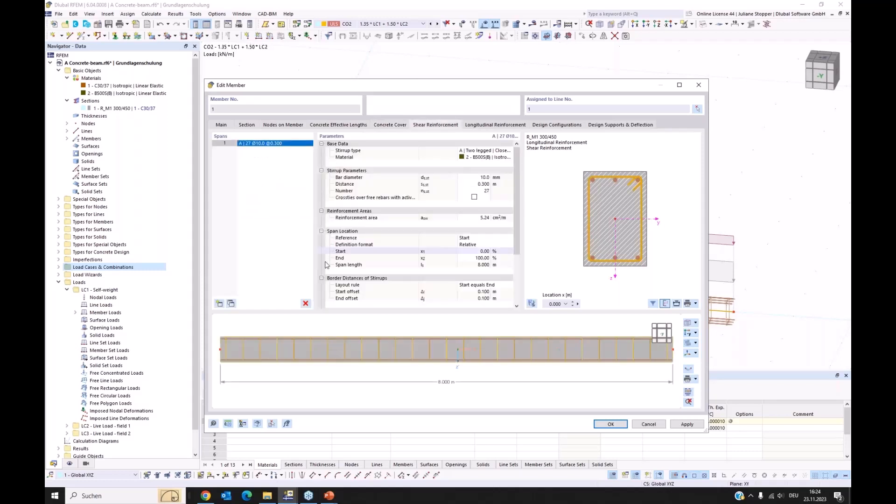
{"action": "left_click", "coordinate": [483, 152]}
{"action": "left_click", "coordinate": [509, 151]}
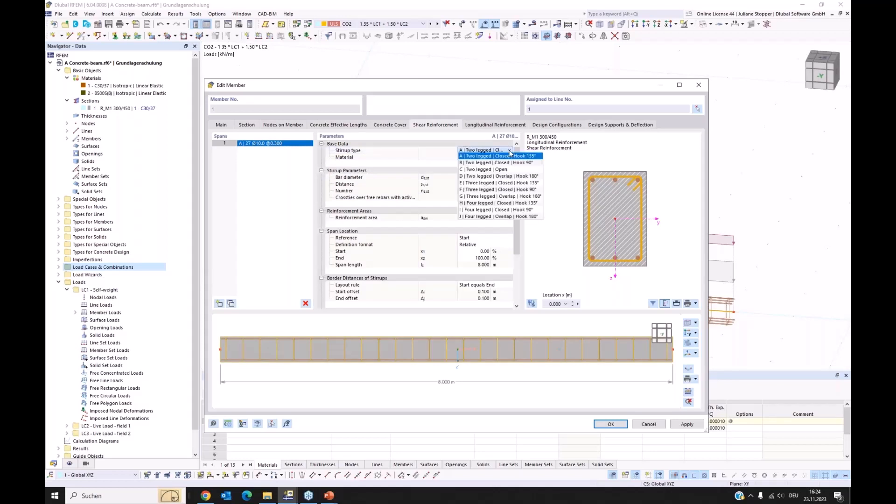
{"action": "left_click", "coordinate": [490, 204]}
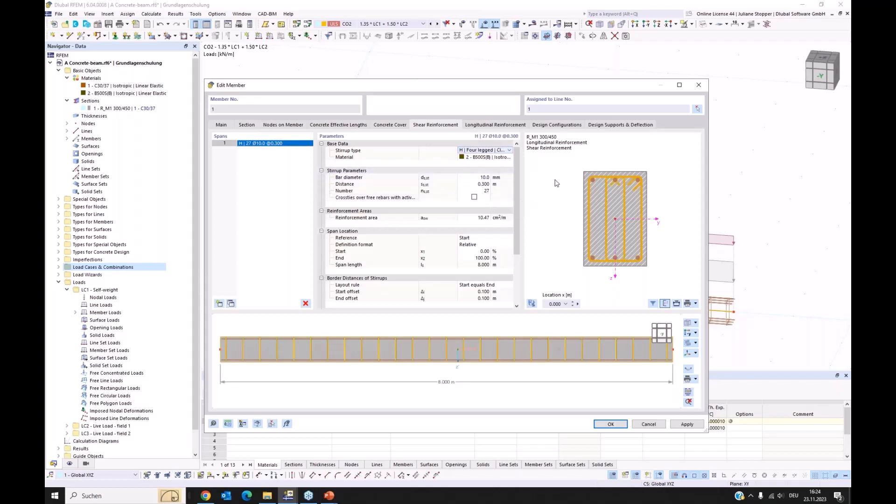
{"action": "left_click", "coordinate": [500, 150]}
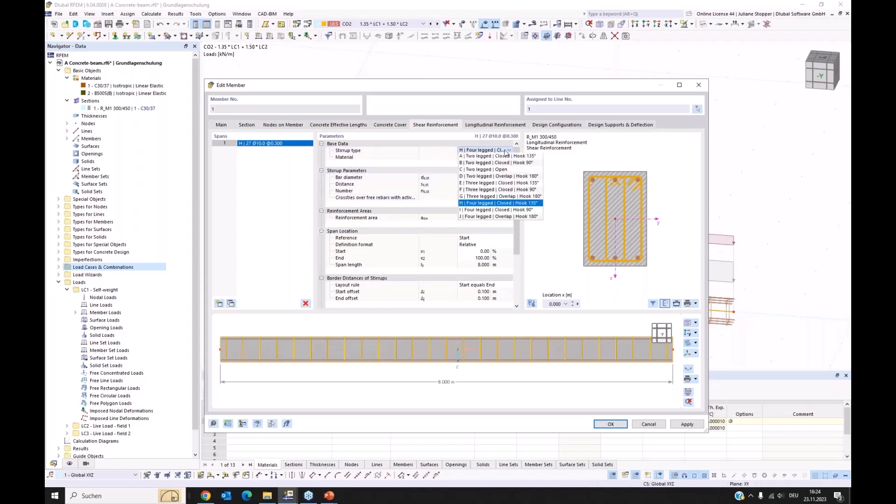
{"action": "left_click", "coordinate": [498, 157]}
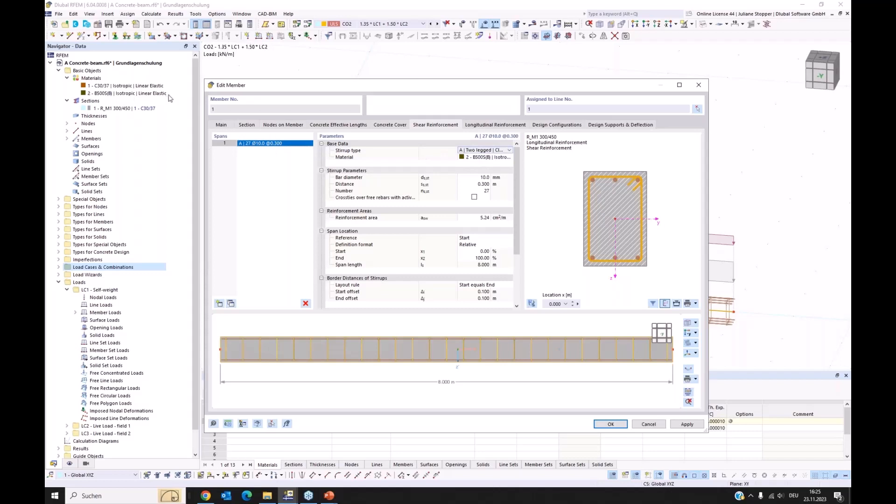
Keep B500S(B) as the stirrup material, set the stirrup bar diameter to 8 mm and distance to 0.200 m, and review the remaining shear reinforcement parameters.
{"action": "left_click", "coordinate": [504, 160]}
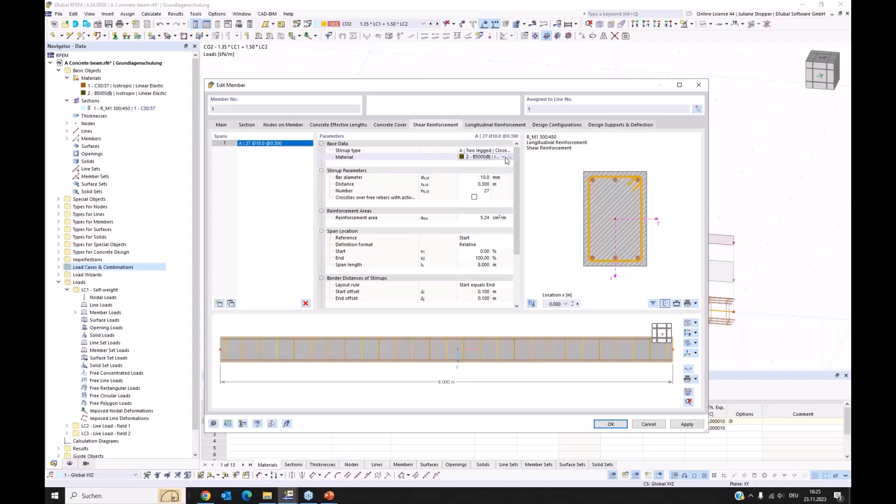
{"action": "left_click", "coordinate": [503, 158]}
{"action": "left_click", "coordinate": [562, 162]}
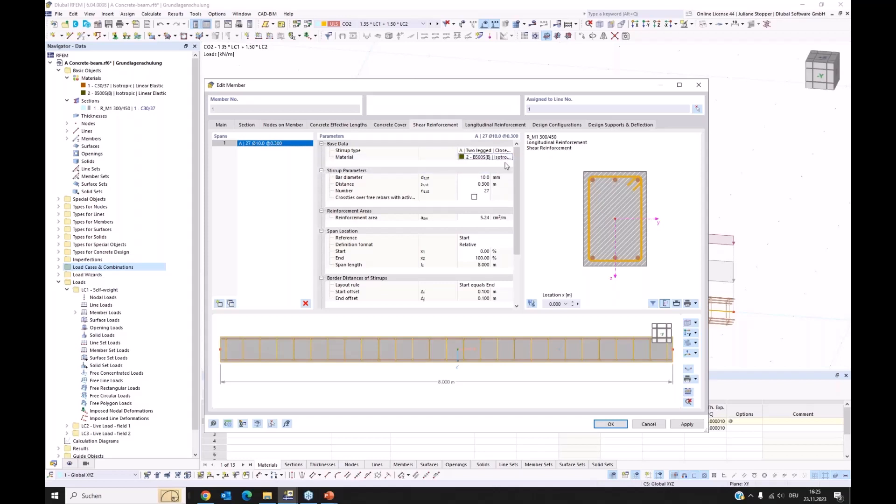
{"action": "left_click", "coordinate": [480, 179]}
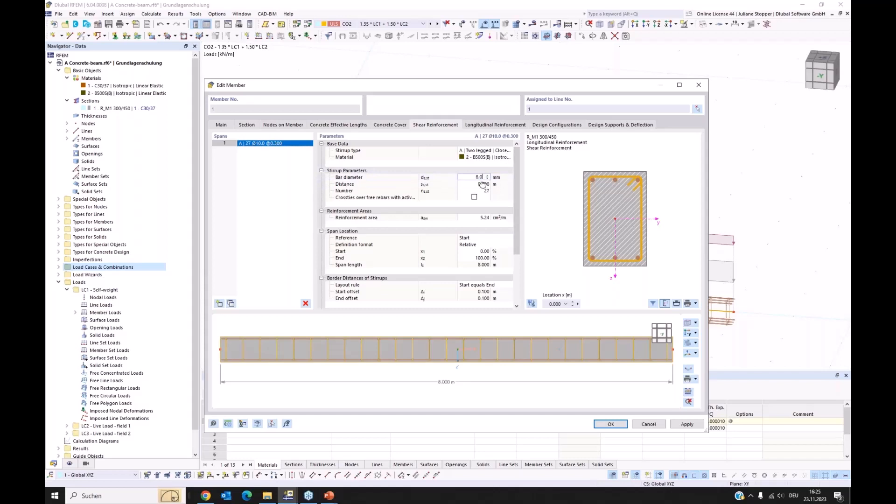
{"action": "left_click", "coordinate": [486, 184]}
{"action": "key", "text": "Return"}
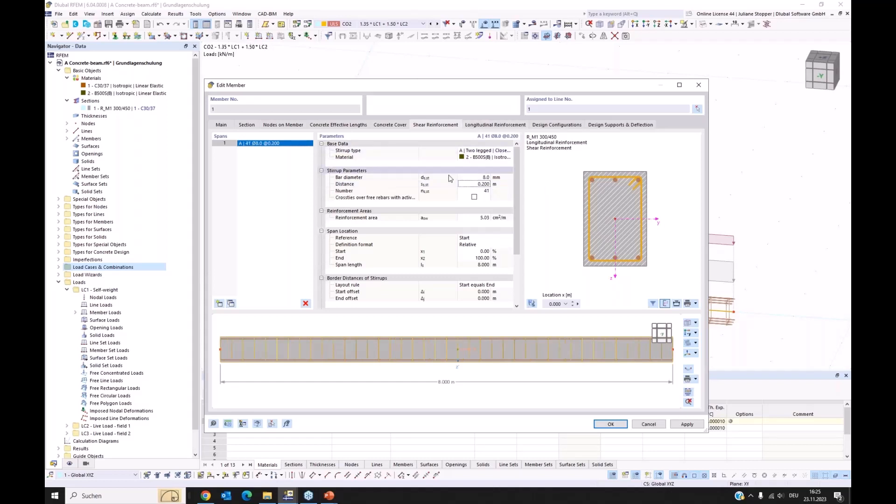
{"action": "scroll", "coordinate": [519, 220], "scroll_direction": "down", "scroll_amount": 1}
{"action": "scroll", "coordinate": [520, 221], "scroll_direction": "down", "scroll_amount": 4}
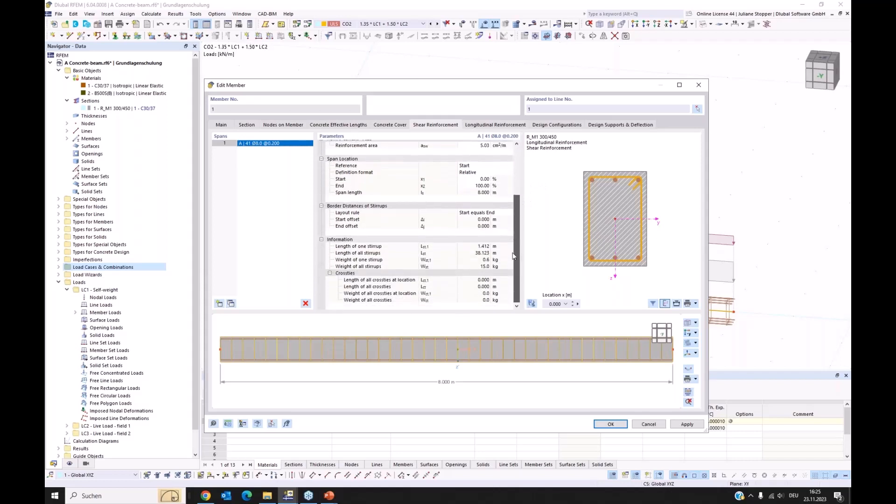
{"action": "scroll", "coordinate": [519, 220], "scroll_direction": "up", "scroll_amount": 5}
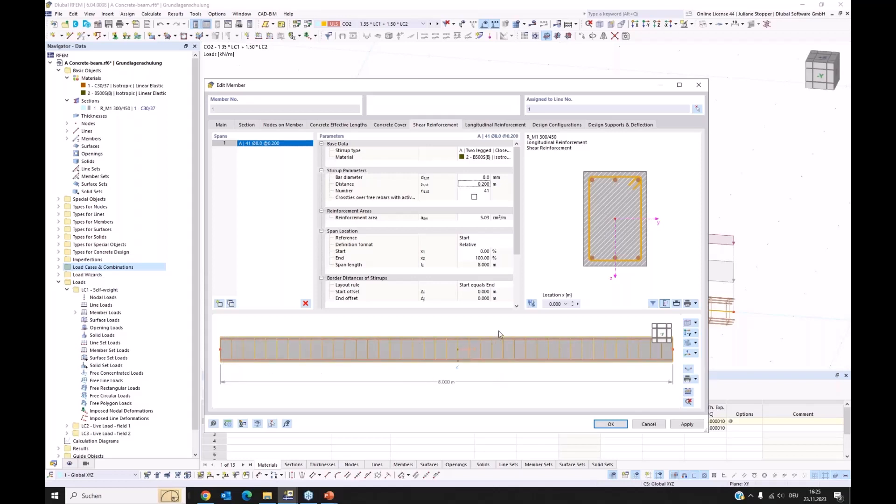
Make member 1's longitudinal reinforcement unsymmetrical with 14 mm top bars, keeping three 20 mm bottom bars and no lateral bars, and apply it.
{"action": "left_click", "coordinate": [484, 126]}
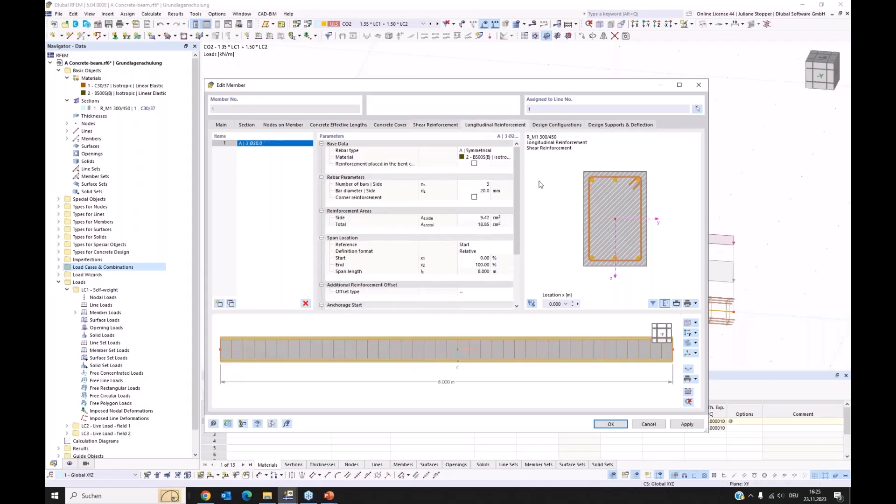
{"action": "left_click", "coordinate": [500, 151]}
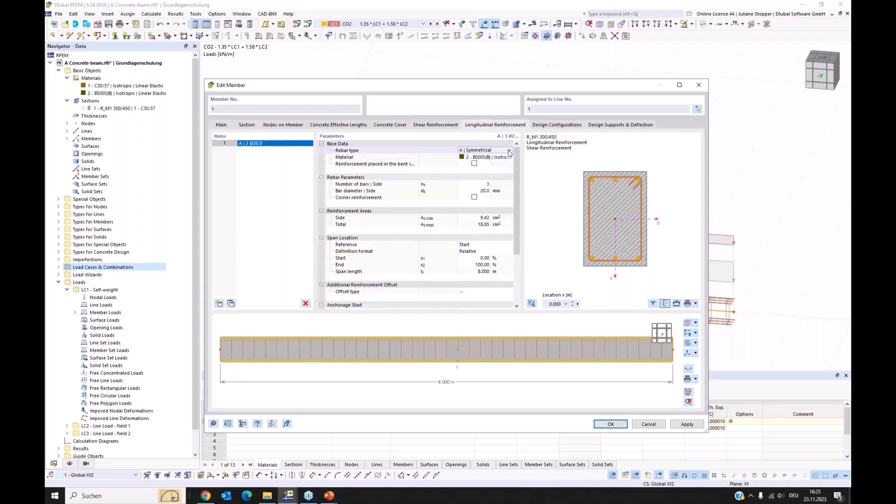
{"action": "left_click", "coordinate": [508, 151]}
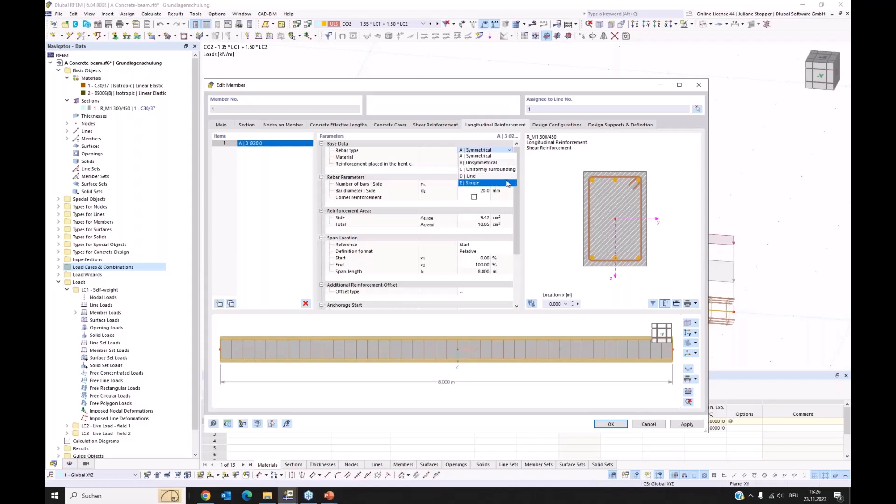
{"action": "left_click", "coordinate": [506, 163]}
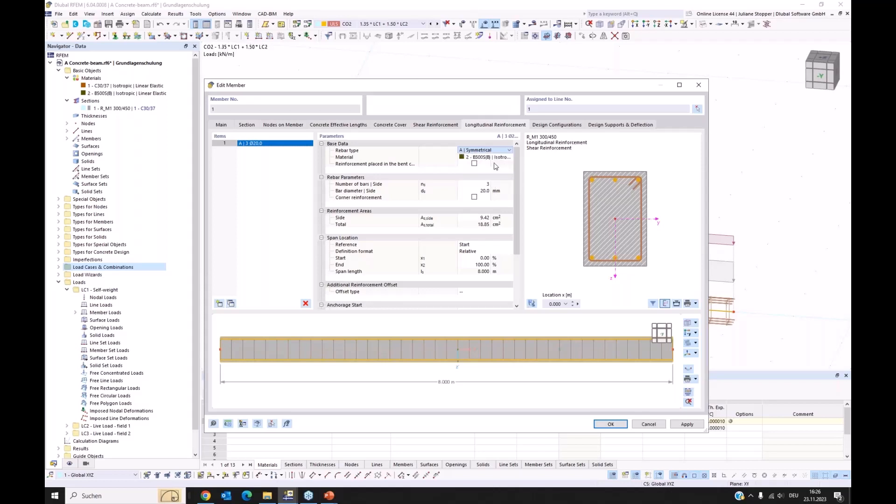
{"action": "left_click", "coordinate": [483, 185]}
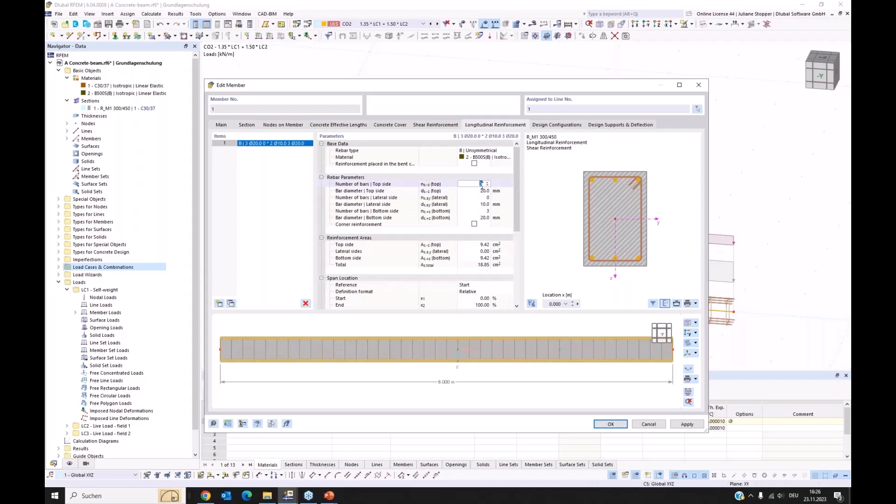
{"action": "left_click", "coordinate": [482, 192]}
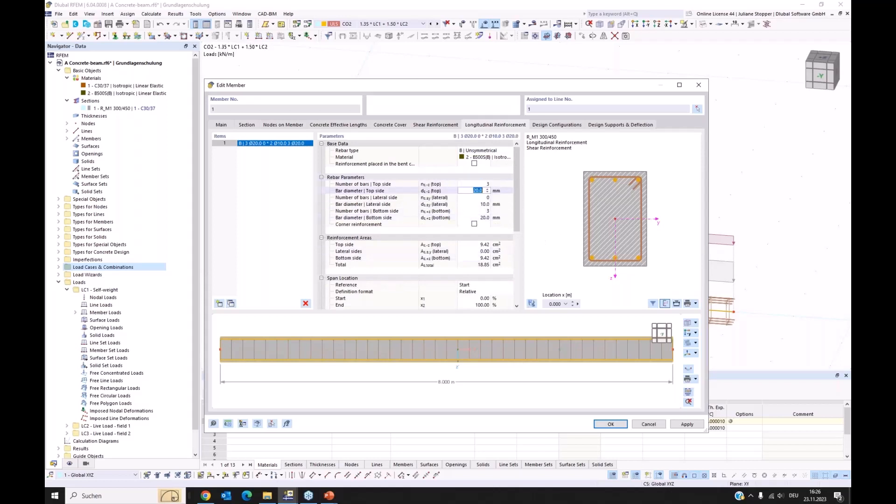
{"action": "left_click", "coordinate": [484, 198]}
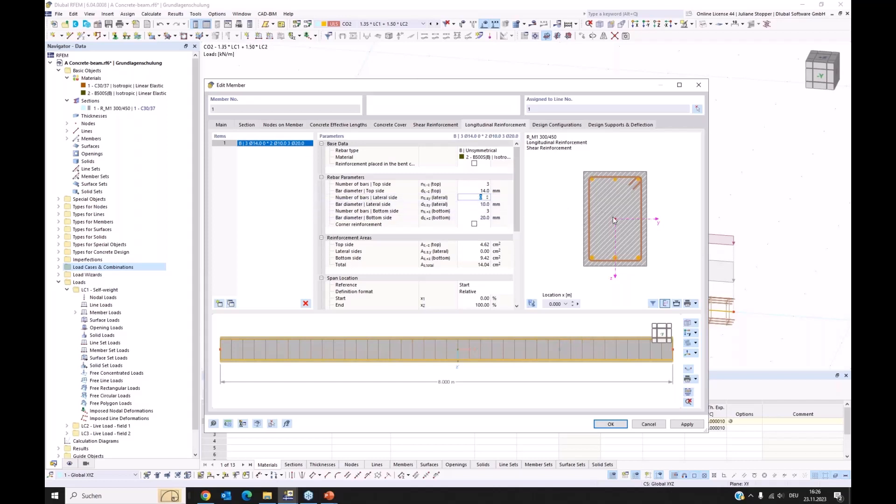
{"action": "left_click", "coordinate": [484, 211]}
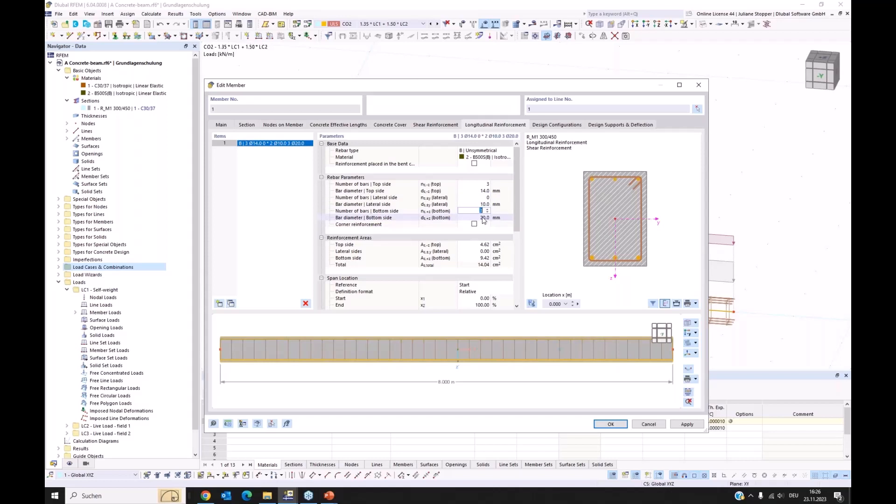
{"action": "left_click", "coordinate": [542, 221]}
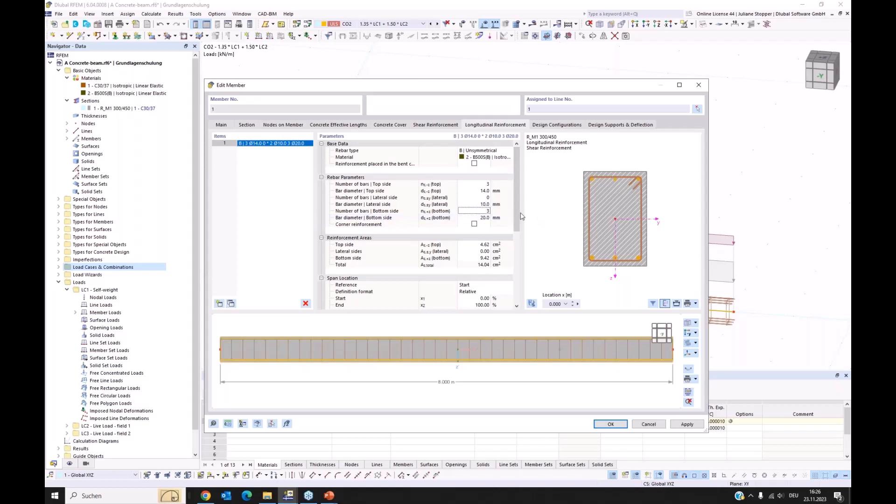
{"action": "left_click", "coordinate": [686, 424]}
Review the member design parameters of member 1's default ultimate configuration and switch off the design of the shear joint.
{"action": "left_click", "coordinate": [549, 125]}
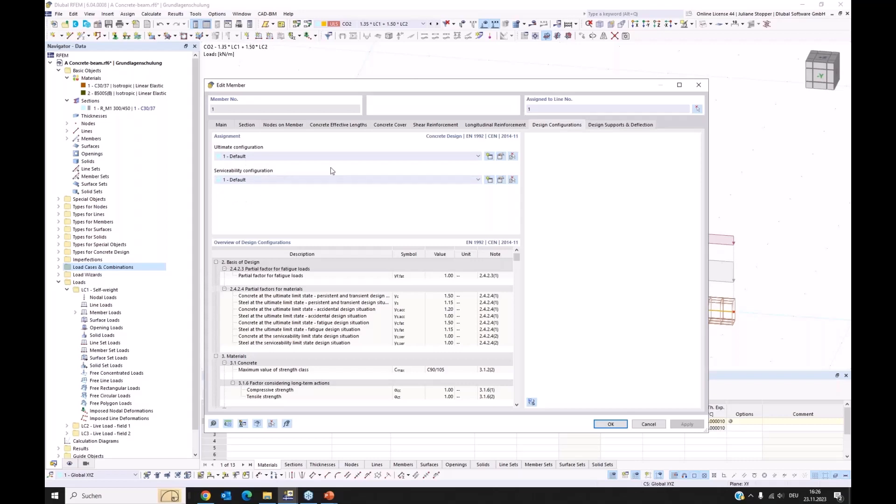
{"action": "left_click", "coordinate": [501, 157]}
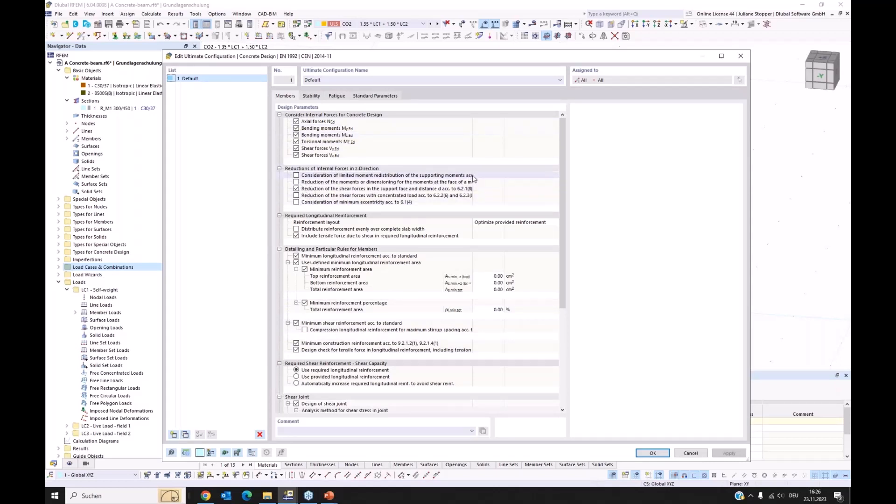
{"action": "left_click_drag", "start_coordinate": [473, 177], "coordinate": [518, 178]}
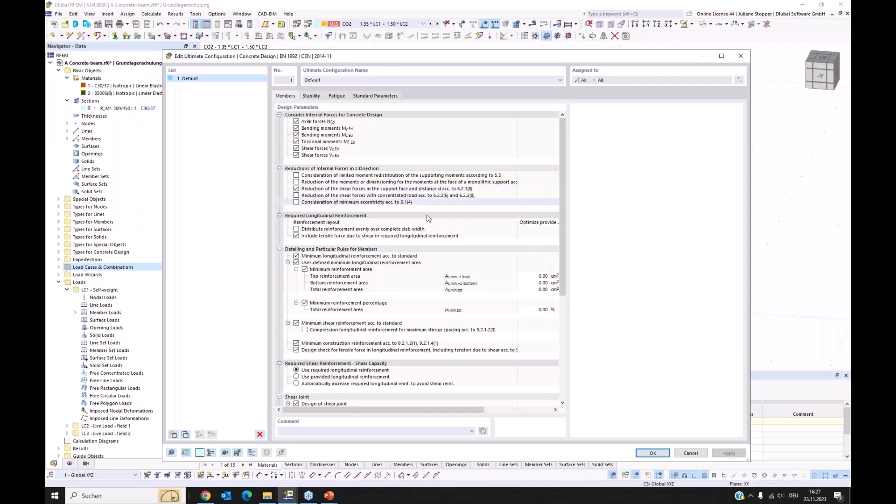
{"action": "scroll", "coordinate": [408, 274], "scroll_direction": "down", "scroll_amount": 3}
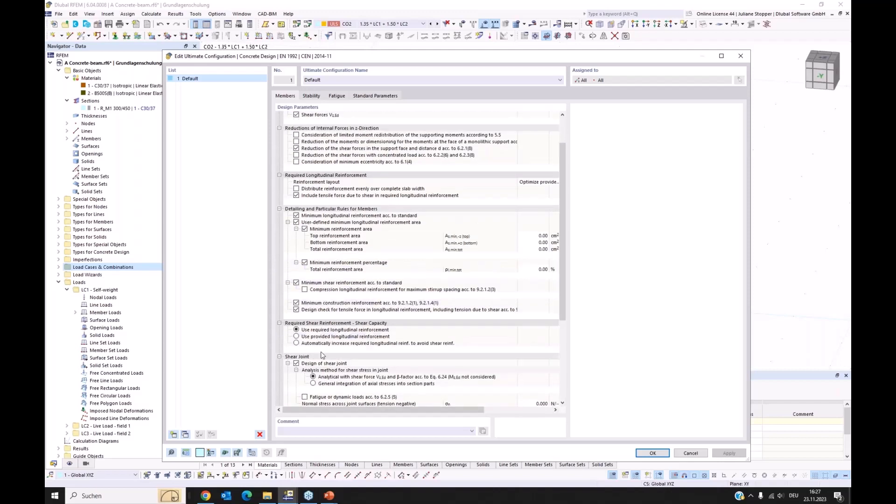
{"action": "left_click", "coordinate": [297, 363]}
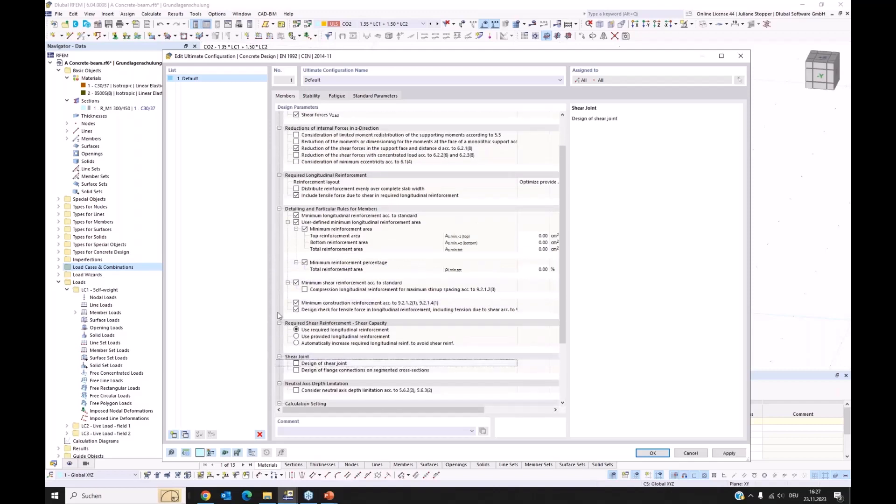
{"action": "scroll", "coordinate": [310, 319], "scroll_direction": "down", "scroll_amount": 3}
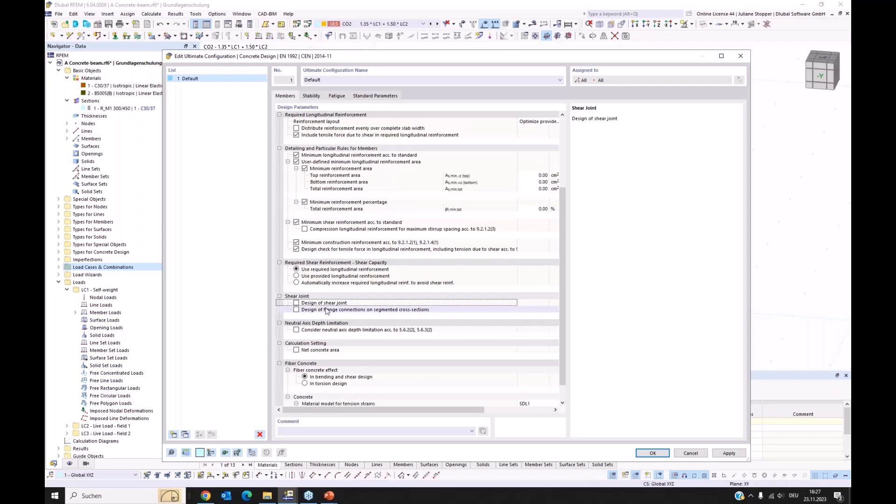
{"action": "scroll", "coordinate": [347, 318], "scroll_direction": "down", "scroll_amount": 1}
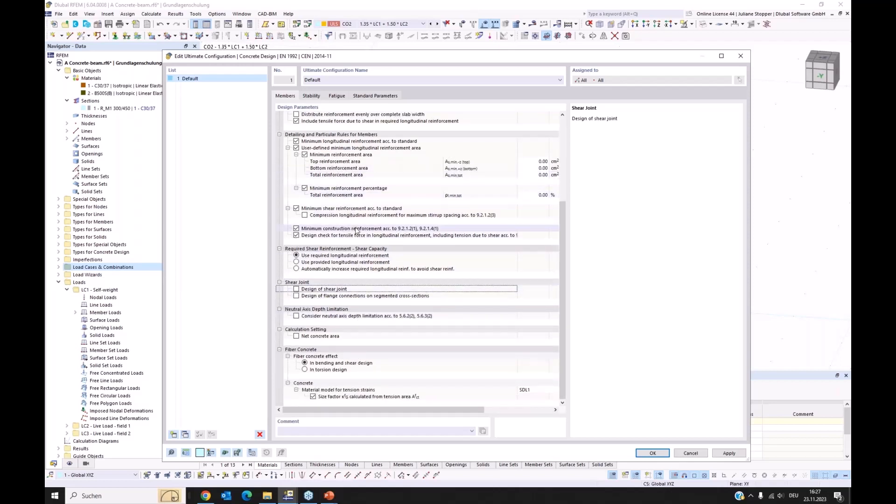
{"action": "scroll", "coordinate": [357, 232], "scroll_direction": "up", "scroll_amount": 1}
{"action": "scroll", "coordinate": [357, 232], "scroll_direction": "up", "scroll_amount": 4}
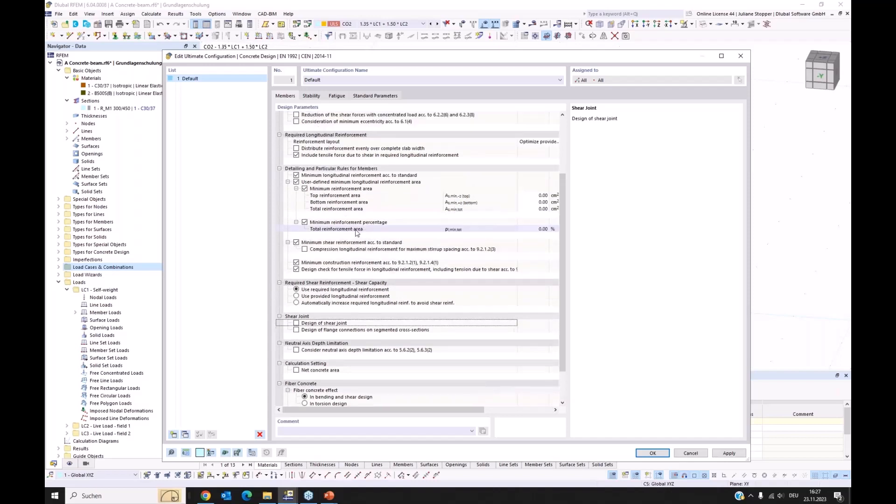
{"action": "left_click", "coordinate": [653, 453]}
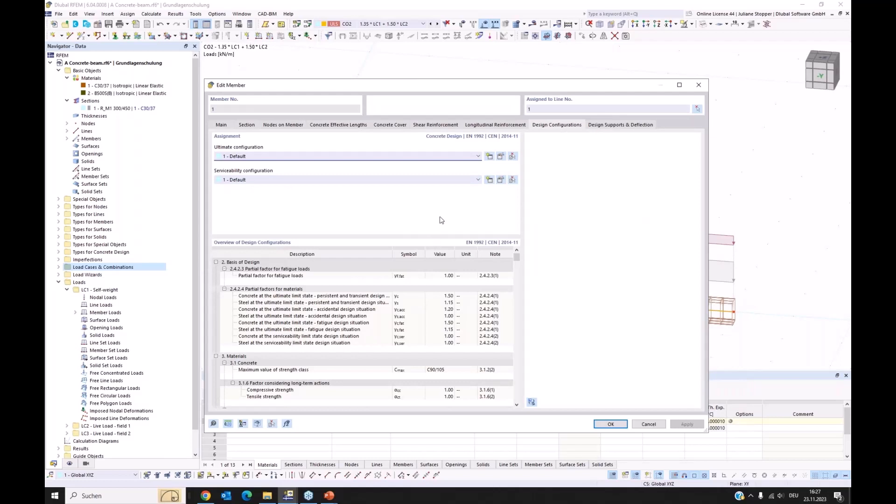
Create a concrete design support at member 1's start as a monolithic, non-inner support, inactive for deflection design in the y/y'-axis.
{"action": "left_click", "coordinate": [613, 127]}
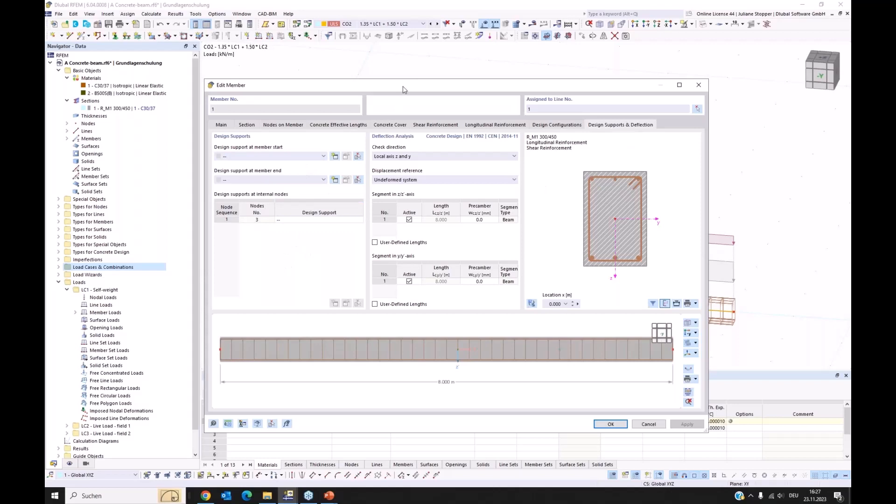
{"action": "left_click_drag", "start_coordinate": [404, 90], "coordinate": [430, 188]}
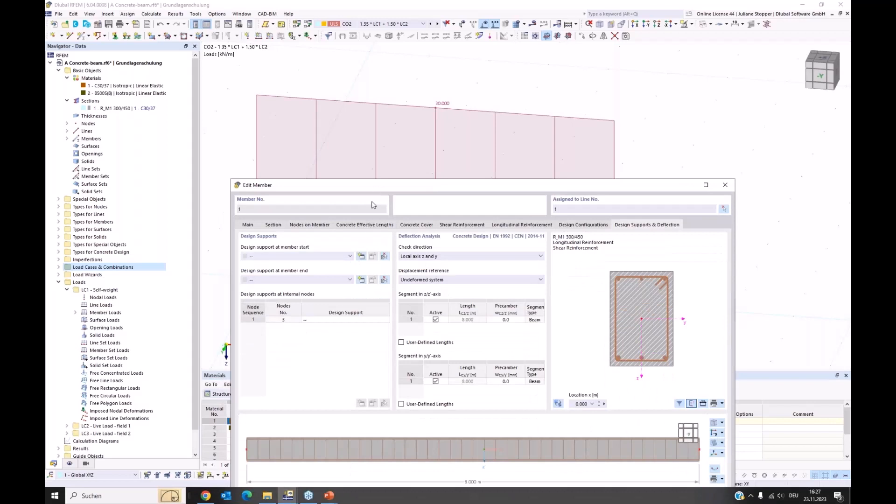
{"action": "left_click", "coordinate": [362, 257]}
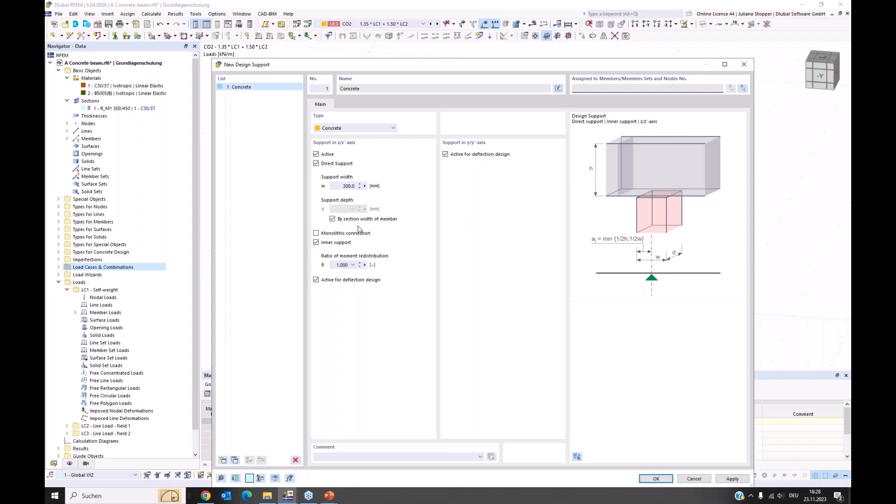
{"action": "left_click", "coordinate": [316, 234]}
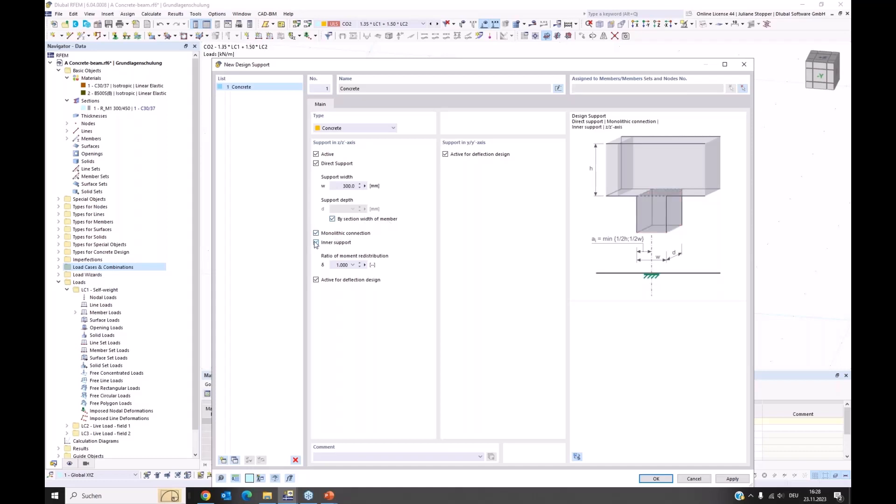
{"action": "left_click", "coordinate": [347, 244]}
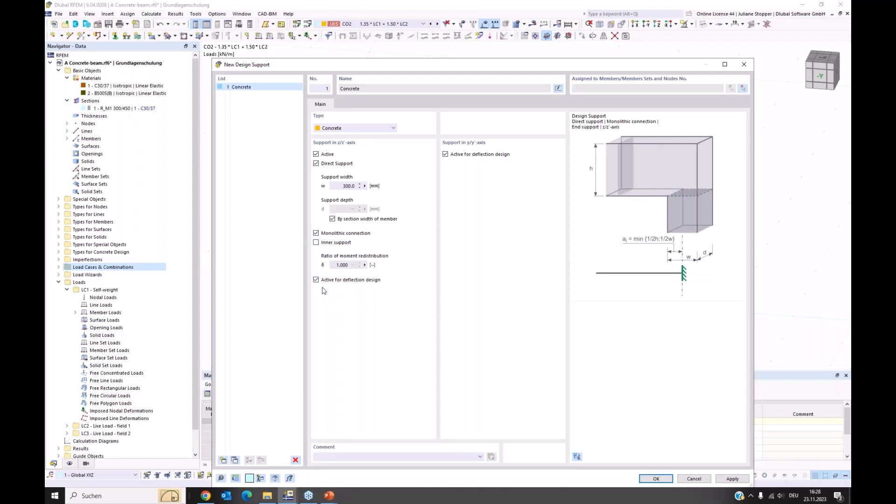
{"action": "left_click", "coordinate": [446, 154]}
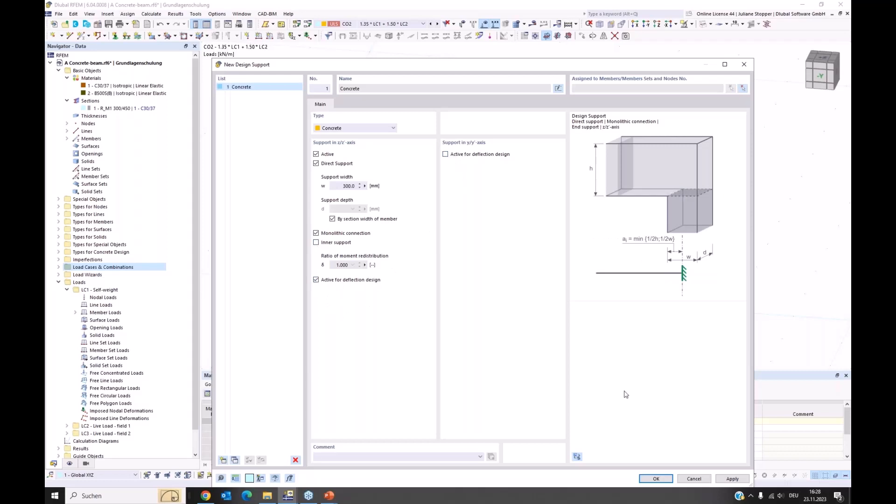
{"action": "left_click", "coordinate": [656, 478]}
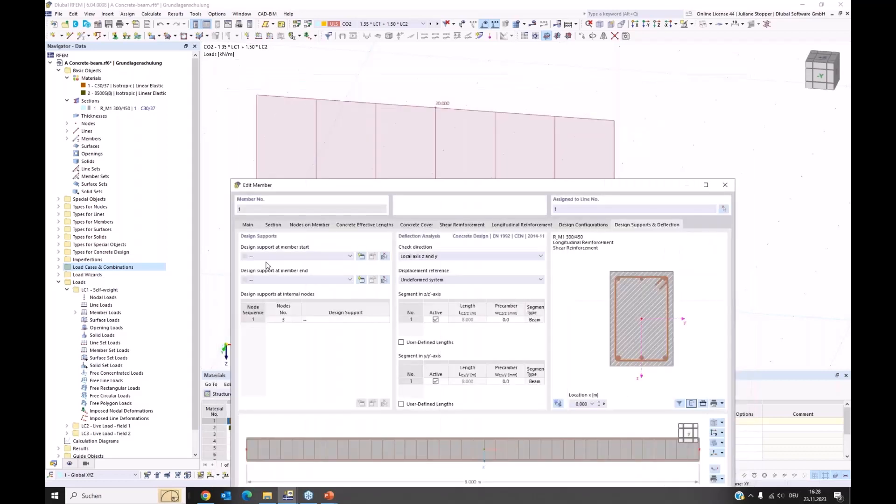
{"action": "left_click_drag", "start_coordinate": [378, 186], "coordinate": [379, 87]}
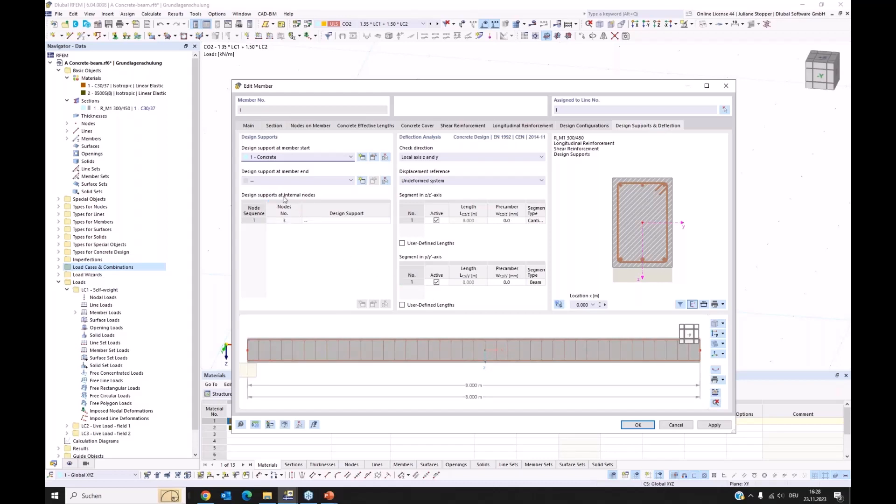
Assign a new concrete design support to member 1's internal node 3, inactive for deflection design in the y/y'-axis, and confirm the member changes.
{"action": "left_click", "coordinate": [330, 224]}
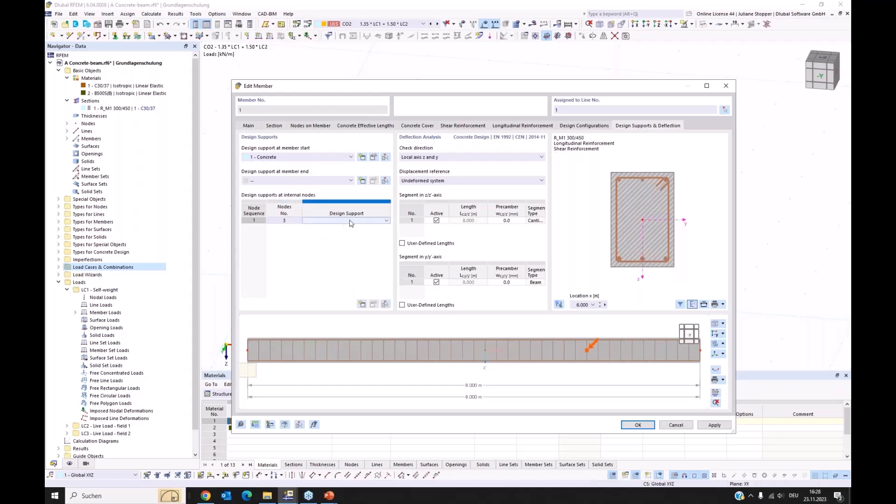
{"action": "left_click", "coordinate": [346, 223]}
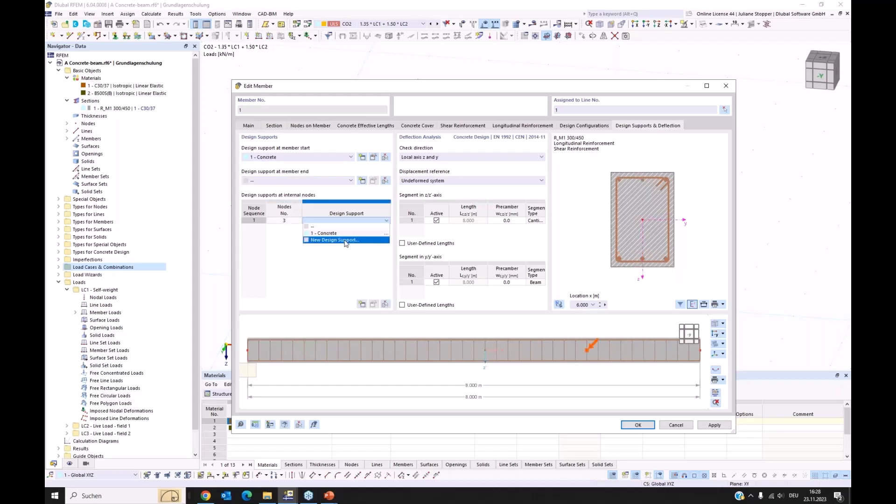
{"action": "left_click", "coordinate": [346, 240]}
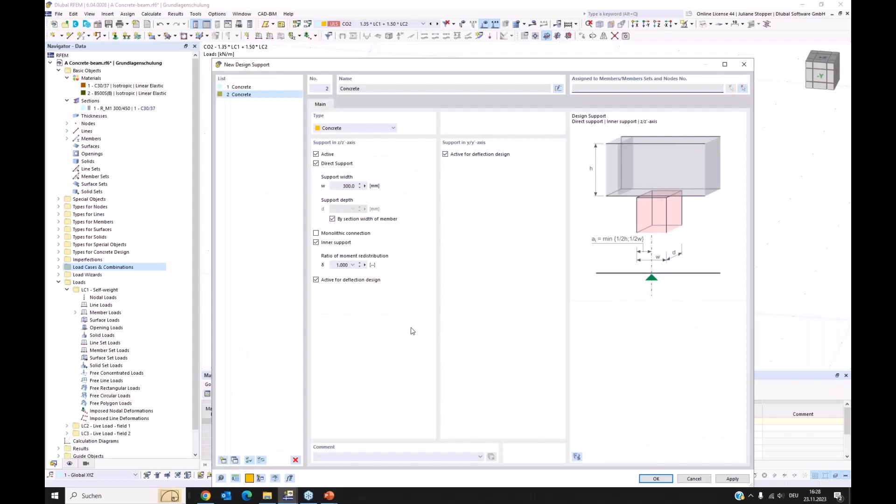
{"action": "left_click", "coordinate": [445, 154]}
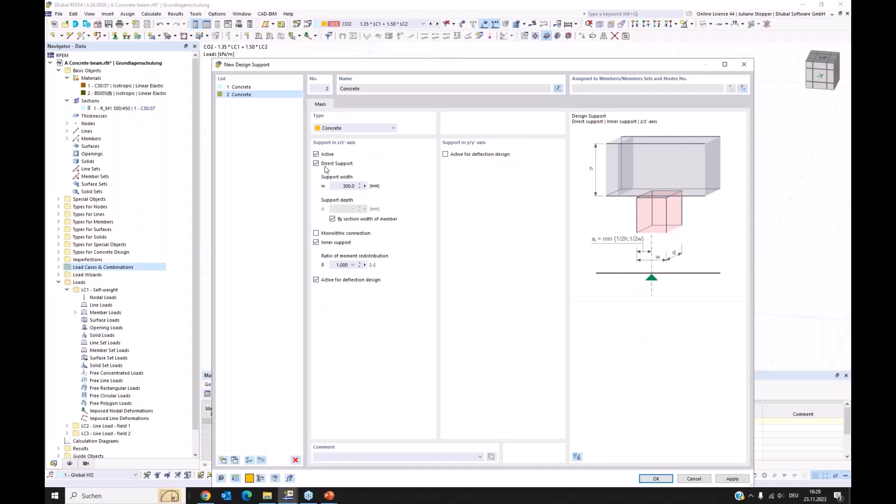
{"action": "left_click", "coordinate": [648, 481]}
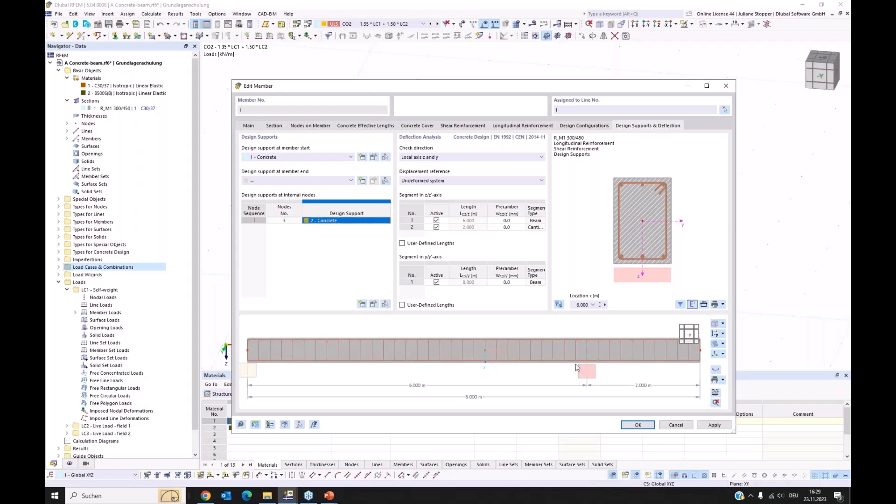
{"action": "left_click", "coordinate": [638, 425]}
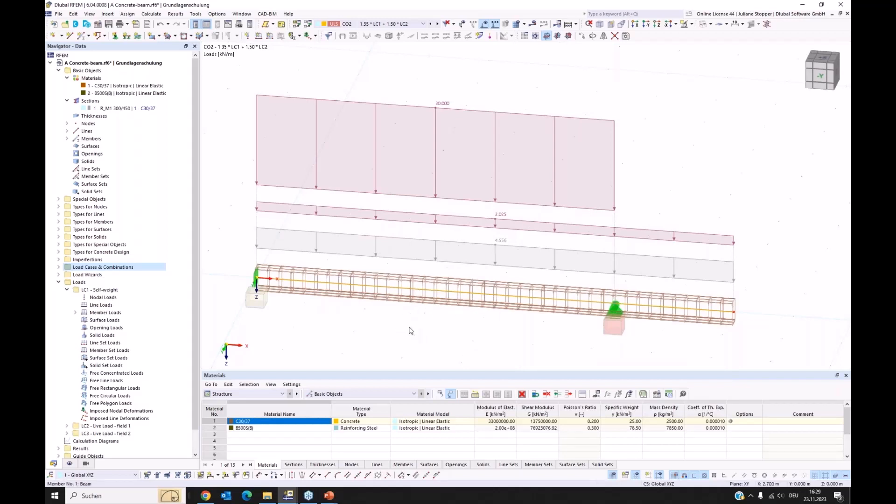
Examine member 1's reinforcement layout drawing and its graphics print options, and leave the member unchanged.
{"action": "double_click", "coordinate": [415, 298]}
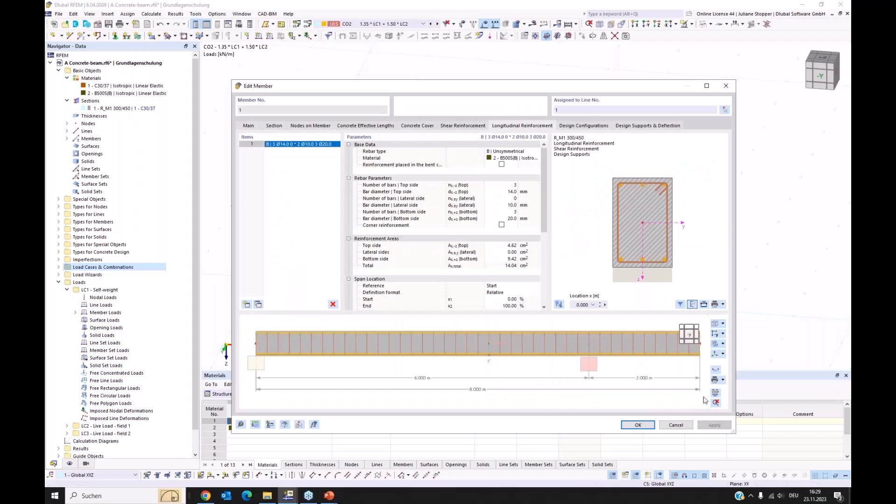
{"action": "left_click", "coordinate": [716, 395]}
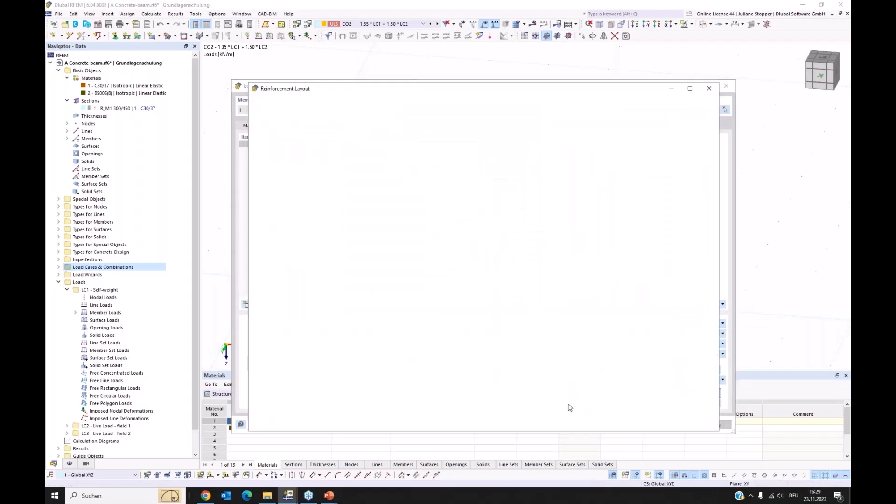
{"action": "left_click_drag", "start_coordinate": [512, 94], "coordinate": [507, 57]}
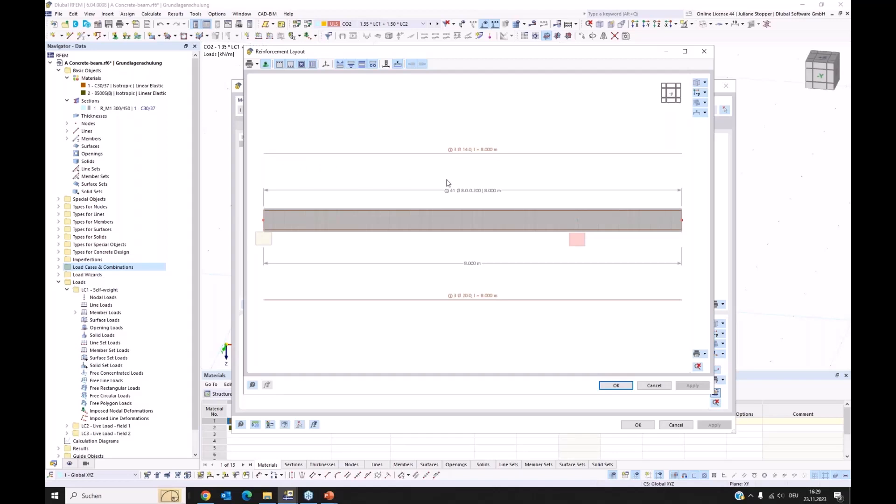
{"action": "left_click", "coordinate": [706, 355]}
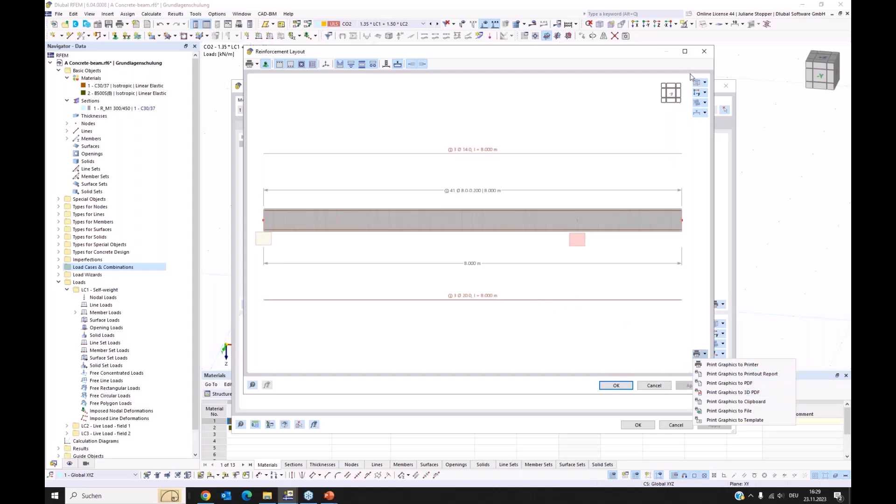
{"action": "left_click", "coordinate": [705, 51]}
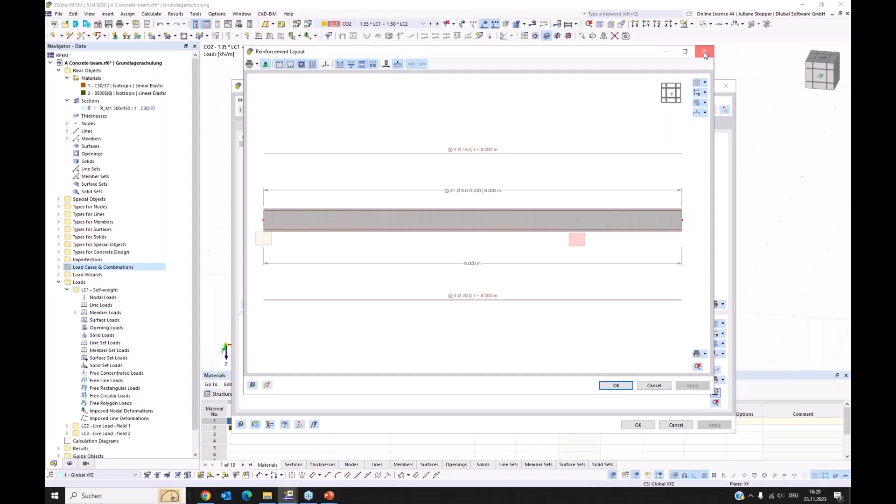
{"action": "left_click", "coordinate": [706, 51]}
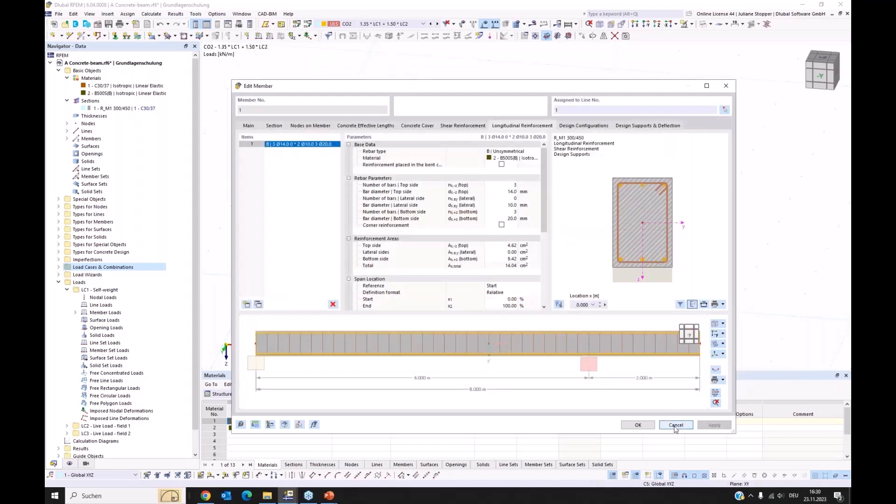
{"action": "left_click", "coordinate": [675, 425]}
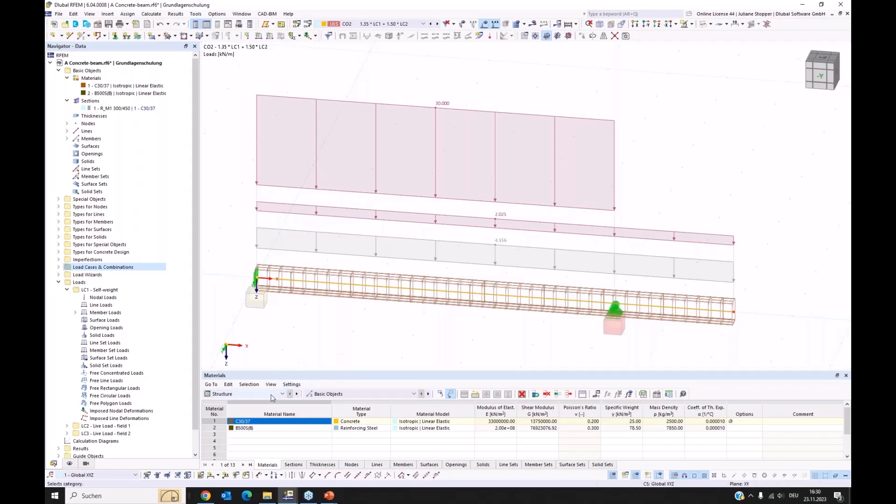
Exclude the SLS - Frequent design situation DS3 from the concrete design.
{"action": "left_click", "coordinate": [264, 396]}
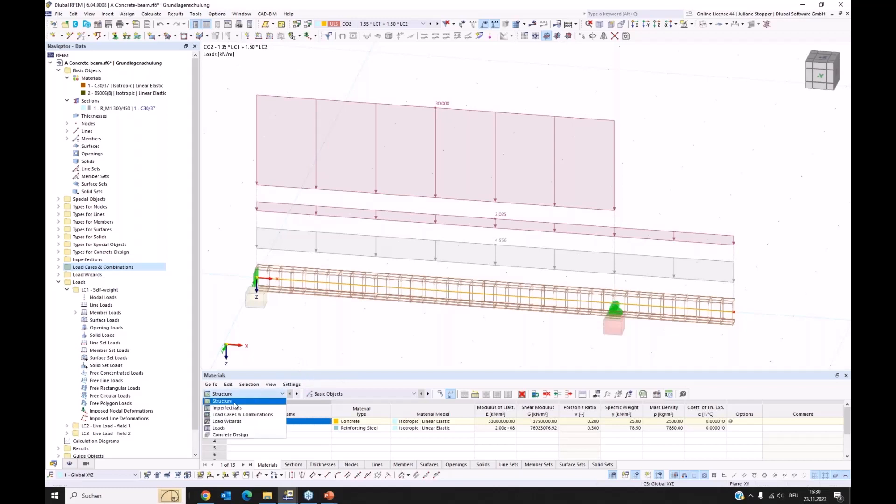
{"action": "left_click", "coordinate": [233, 434]}
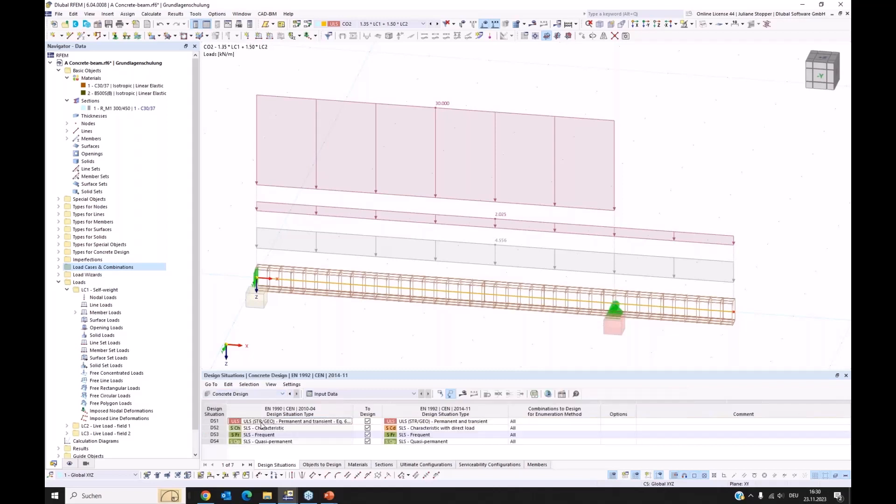
{"action": "left_click_drag", "start_coordinate": [357, 372], "coordinate": [364, 323]}
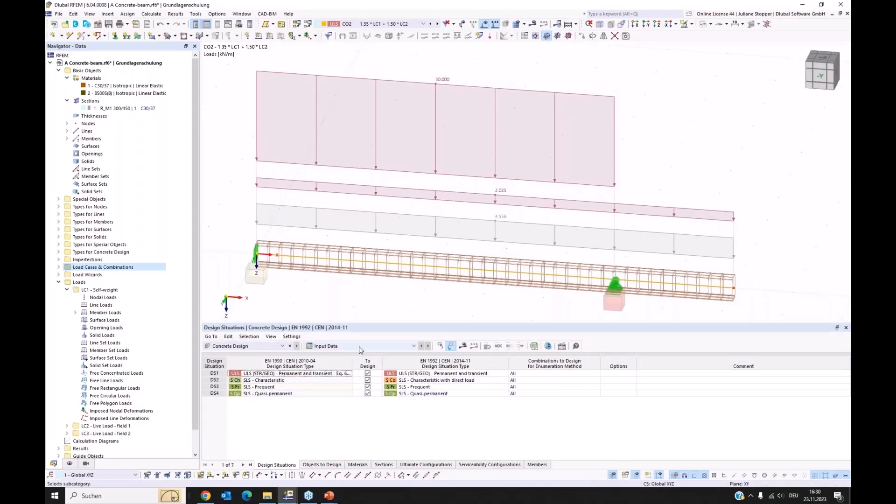
{"action": "left_click", "coordinate": [368, 386]}
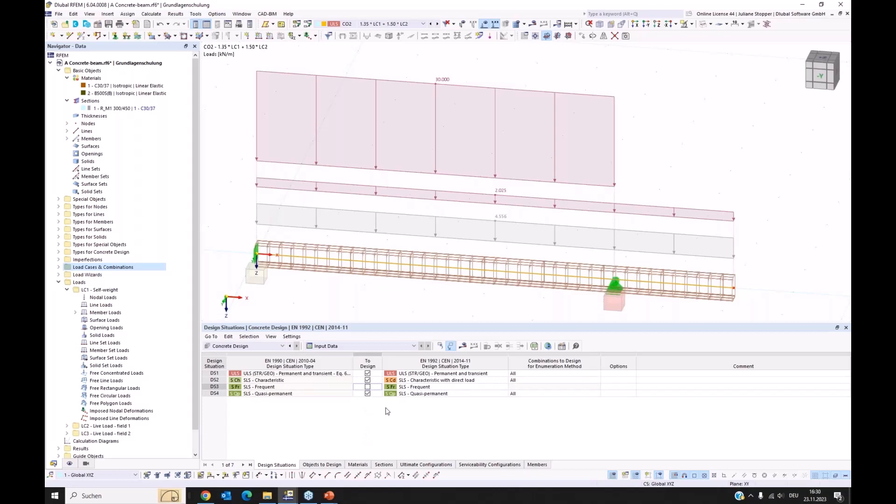
Check the member objects to design and run the concrete design calculation.
{"action": "left_click", "coordinate": [322, 465]}
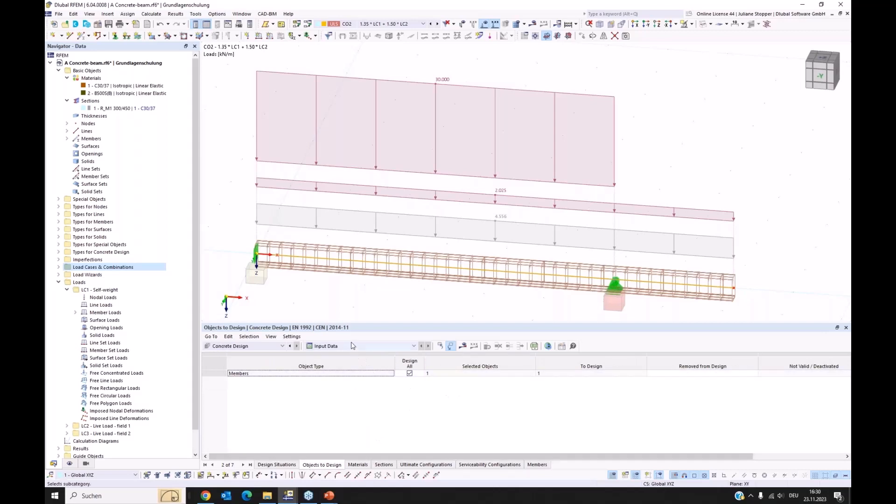
{"action": "left_click", "coordinate": [463, 348]}
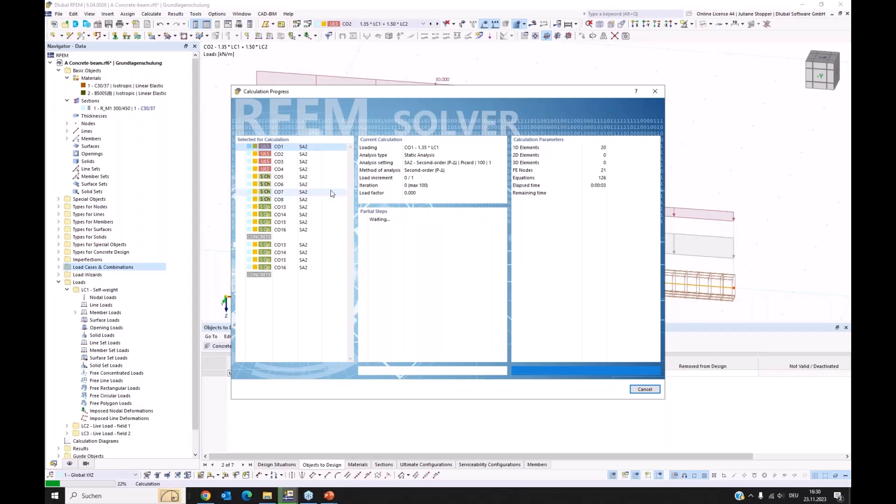
{"action": "left_click_drag", "start_coordinate": [362, 91], "coordinate": [466, 66]}
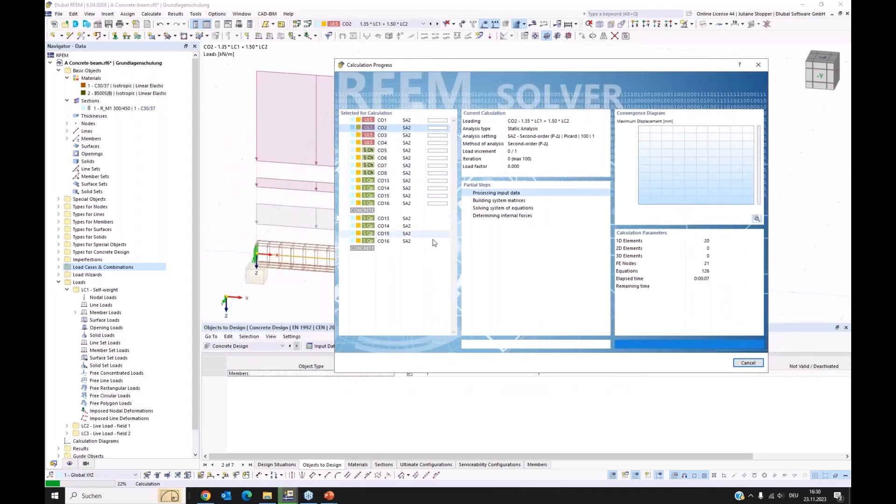
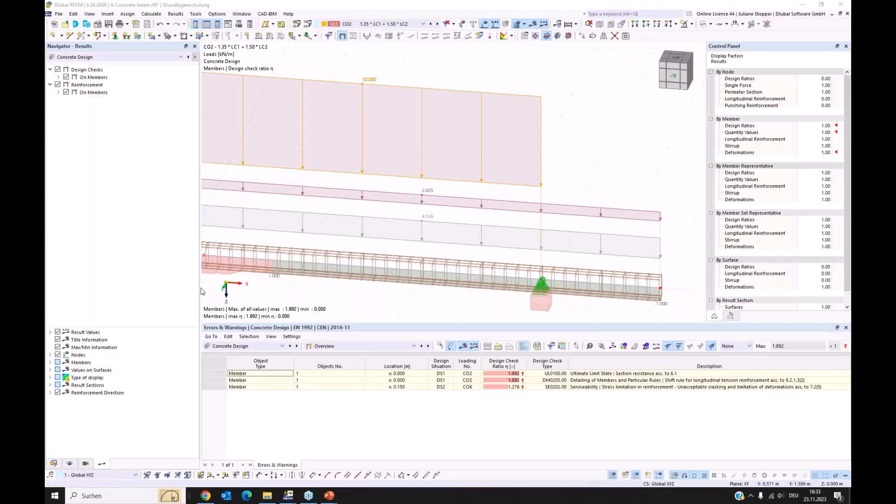
List the beam's concrete design ratios on members by design situation.
{"action": "left_click", "coordinate": [200, 290]}
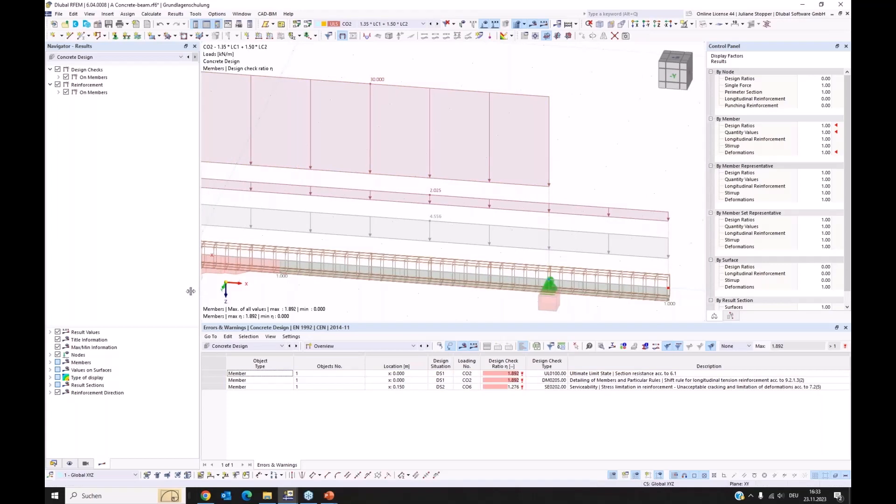
{"action": "left_click_drag", "start_coordinate": [201, 291], "coordinate": [166, 291]}
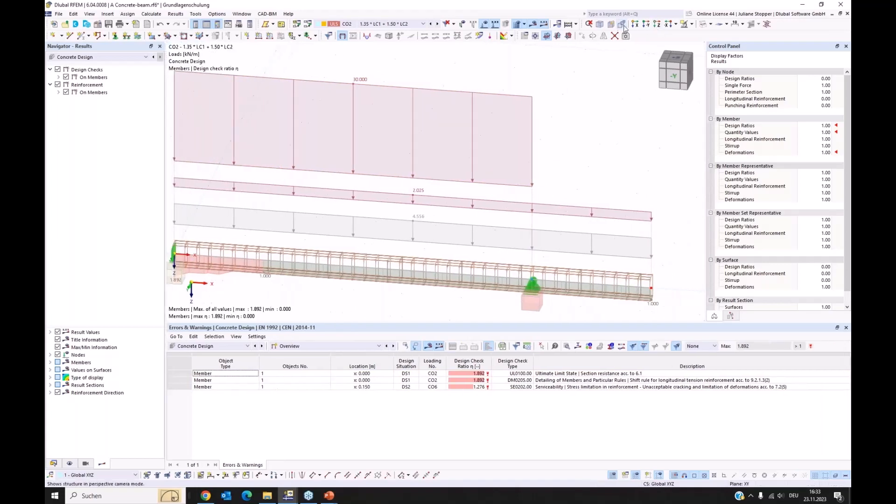
{"action": "left_click", "coordinate": [599, 24]}
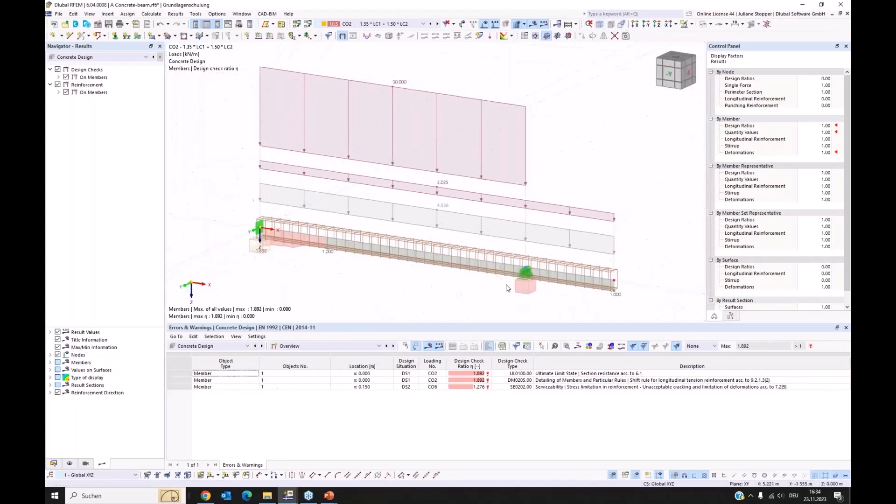
{"action": "left_click", "coordinate": [646, 24]}
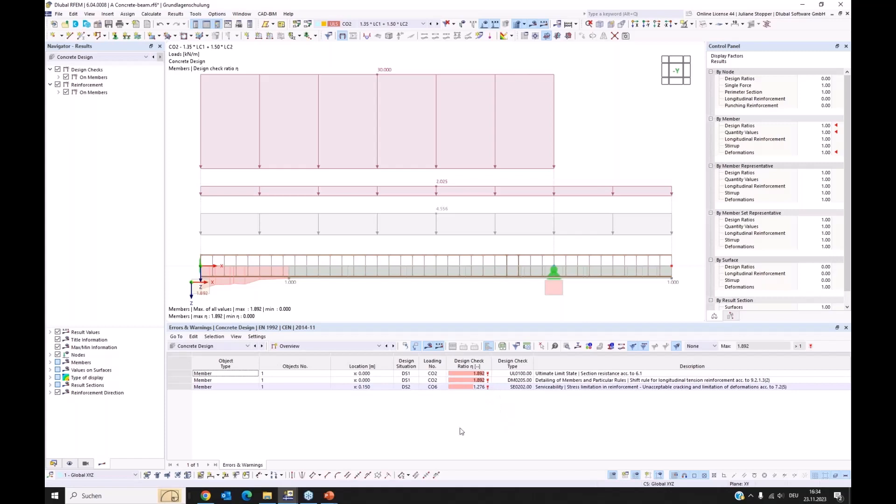
{"action": "left_click", "coordinate": [299, 346]}
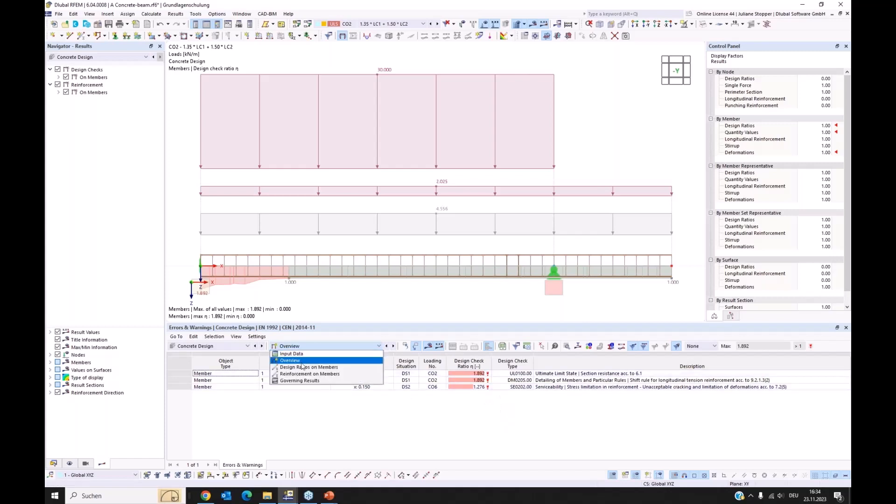
{"action": "left_click", "coordinate": [311, 368]}
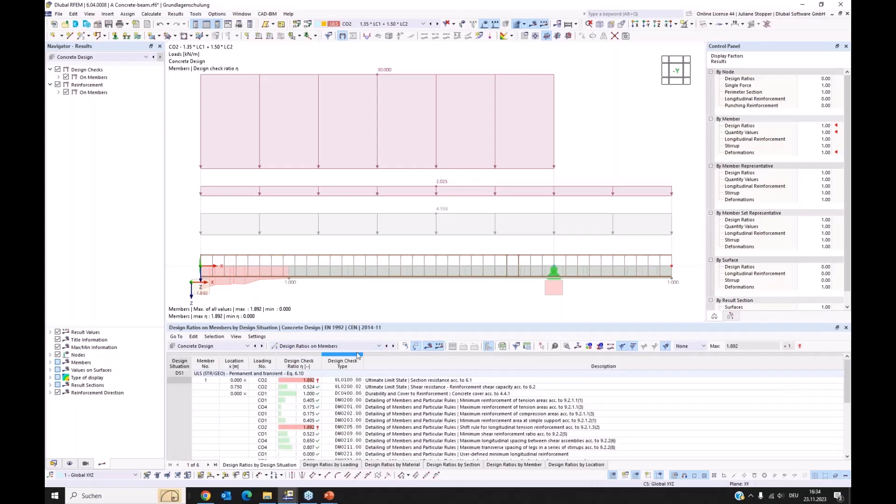
Review the design ratios table and filter out the detailing and durability checks so only ultimate and serviceability limit state checks are listed.
{"action": "left_click_drag", "start_coordinate": [368, 321], "coordinate": [371, 293]}
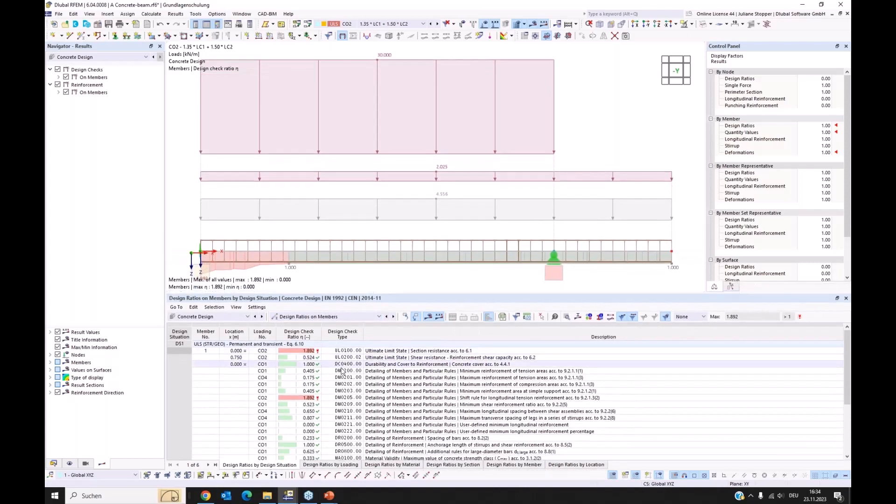
{"action": "scroll", "coordinate": [367, 365], "scroll_direction": "down", "scroll_amount": 1}
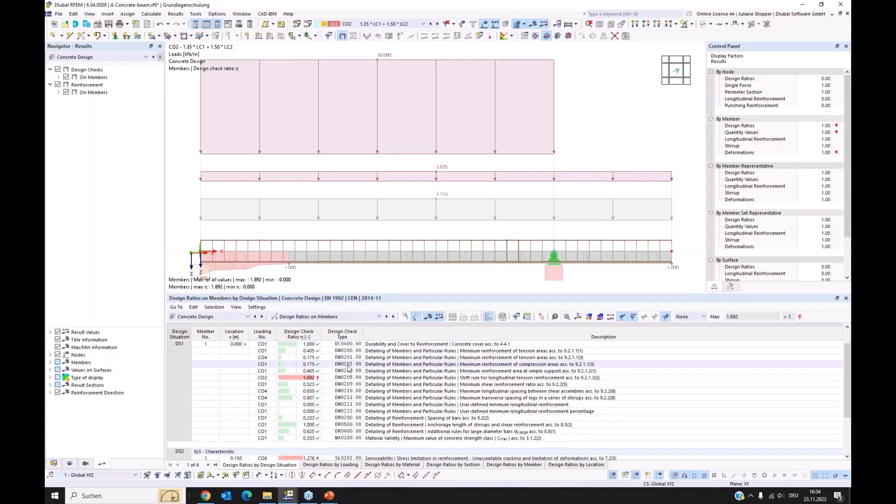
{"action": "scroll", "coordinate": [349, 369], "scroll_direction": "up", "scroll_amount": 3}
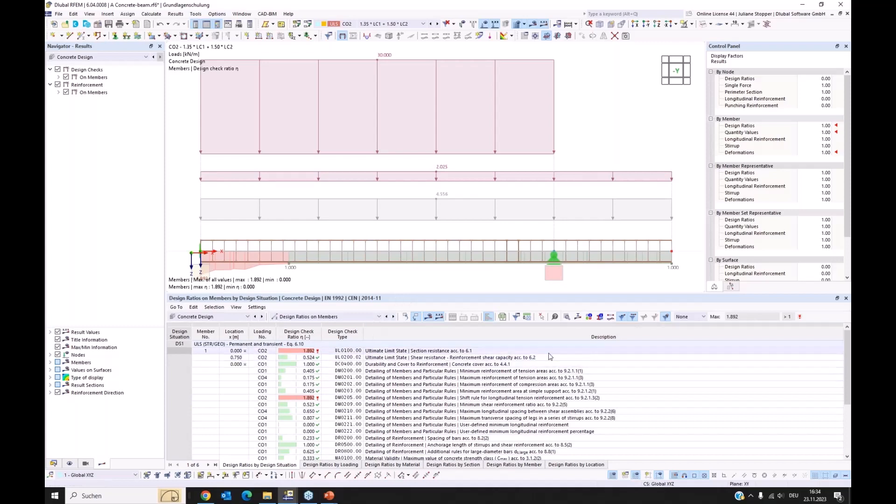
{"action": "left_click", "coordinate": [612, 319]}
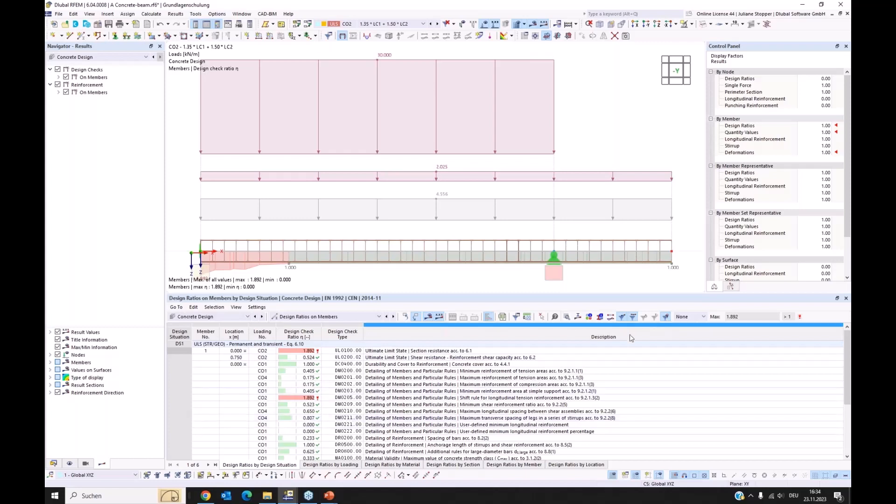
{"action": "left_click", "coordinate": [666, 320]}
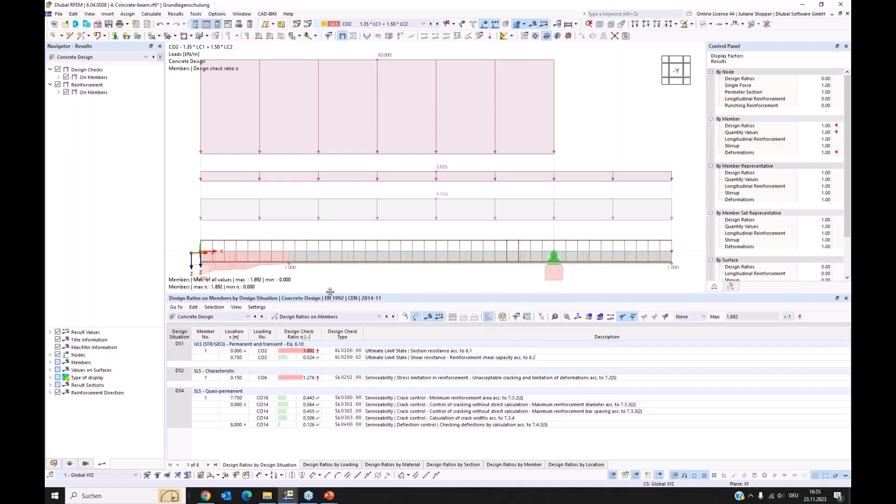
{"action": "left_click_drag", "start_coordinate": [328, 295], "coordinate": [330, 312]}
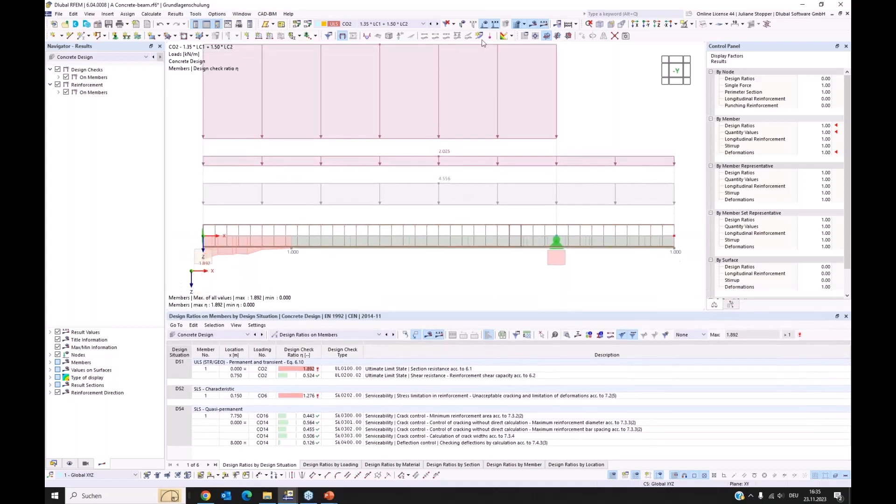
Hide the loads and the types for concrete design in the model view, and show the beam as wireframe.
{"action": "left_click", "coordinate": [479, 36]}
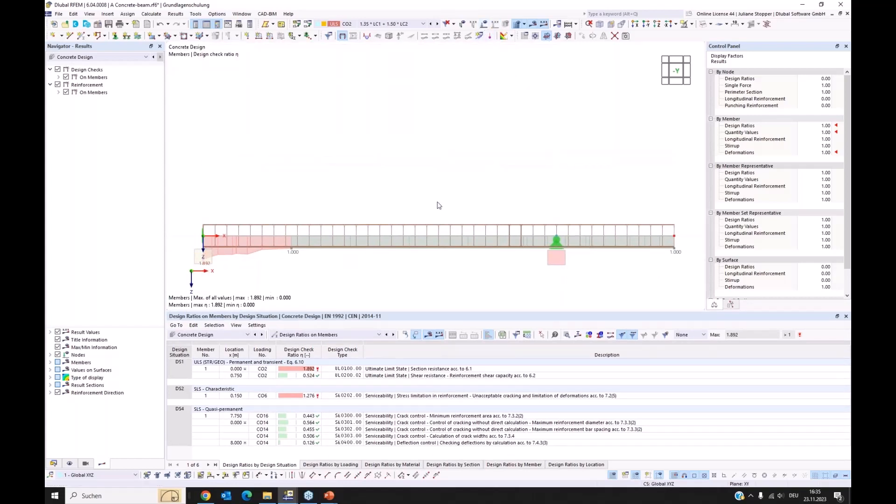
{"action": "middle_click_drag", "start_coordinate": [488, 171], "coordinate": [485, 174], "text": "ctrl"}
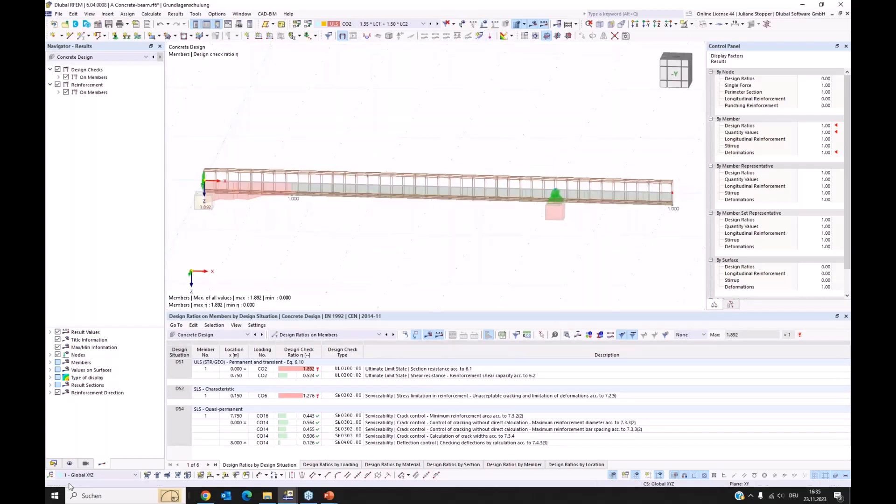
{"action": "left_click", "coordinate": [69, 463]}
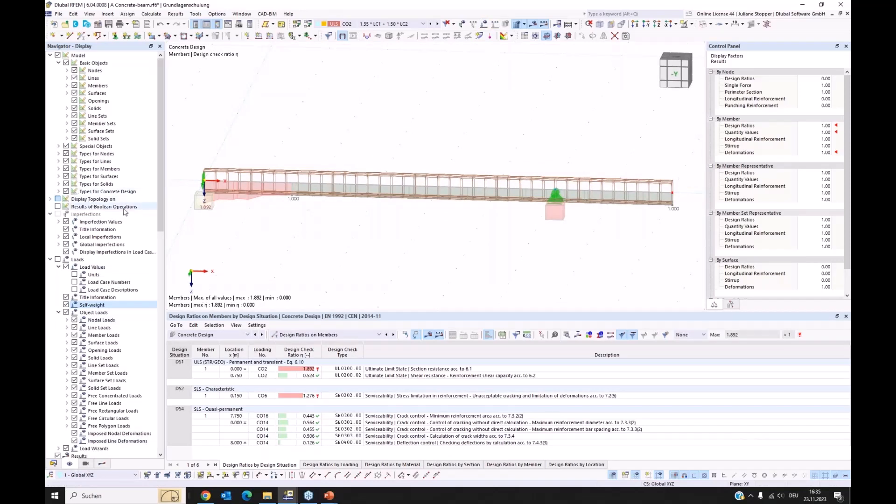
{"action": "left_click", "coordinate": [66, 192]}
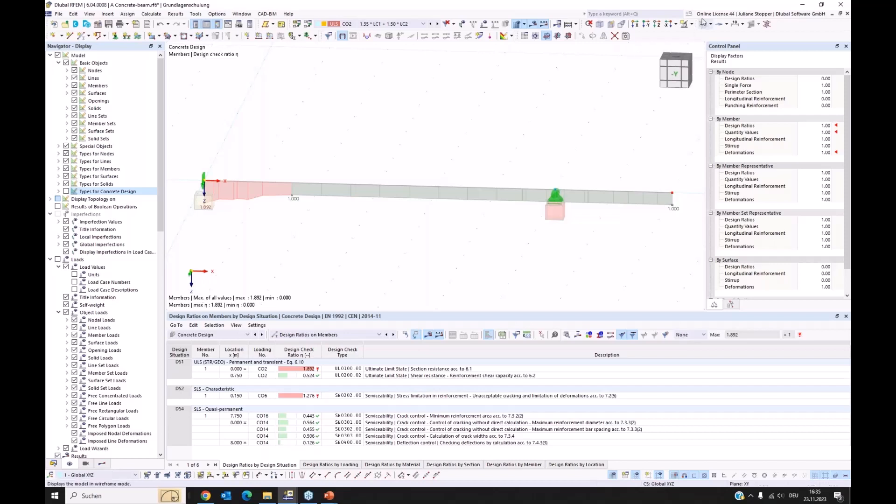
{"action": "left_click", "coordinate": [703, 25]}
{"action": "left_click", "coordinate": [702, 25]}
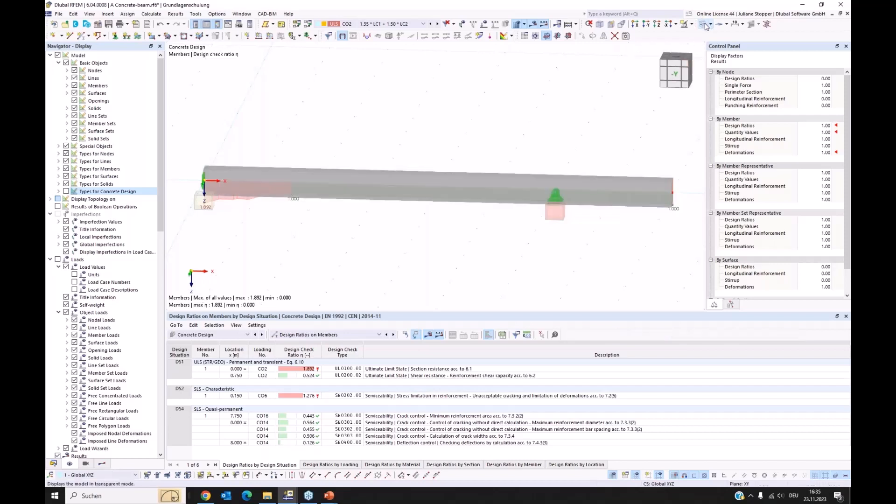
{"action": "left_click", "coordinate": [102, 464]}
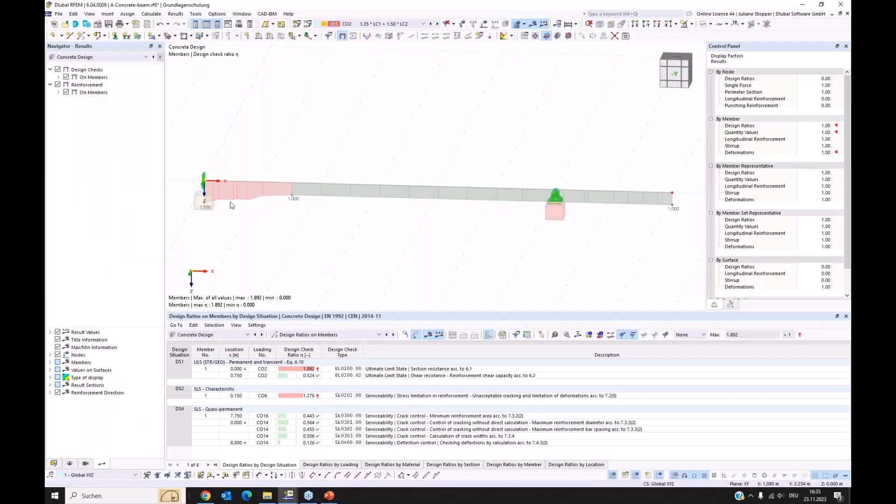
Turn off the ratio envelope, serviceability limit state and detailing design checks on members, keeping the ultimate limit state.
{"action": "left_click", "coordinate": [59, 77]}
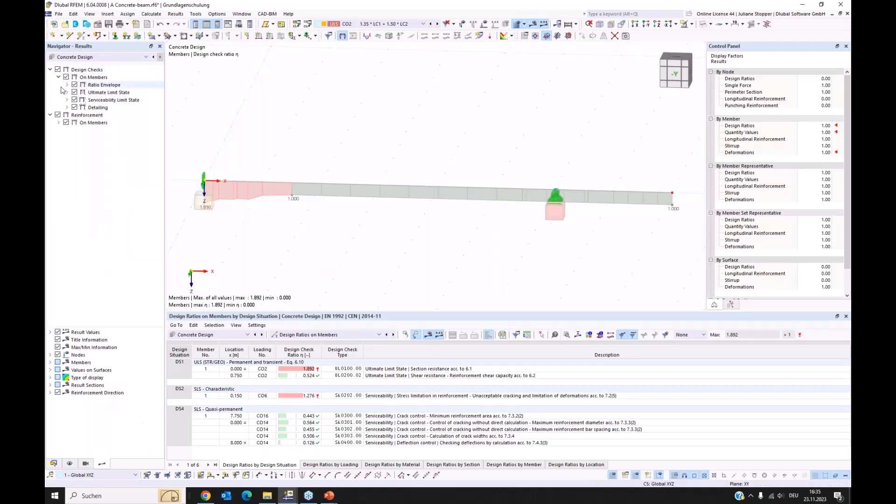
{"action": "left_click", "coordinate": [74, 85]}
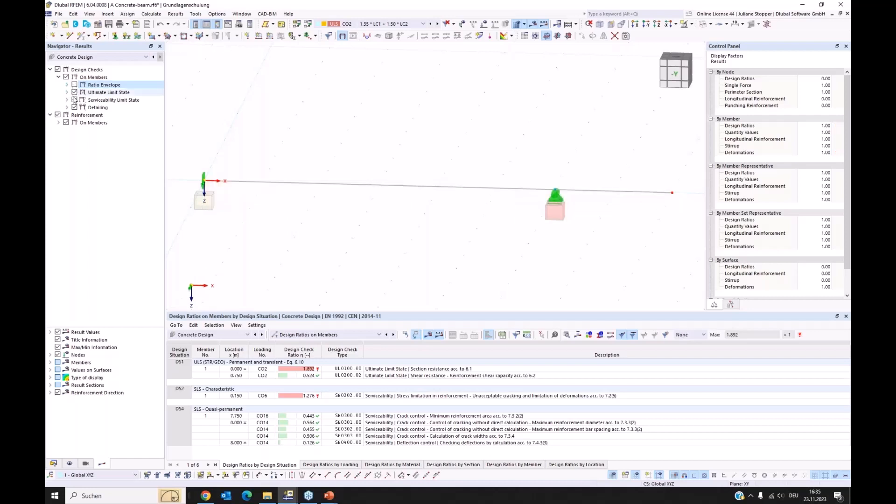
{"action": "left_click", "coordinate": [75, 107]}
{"action": "left_click", "coordinate": [74, 100]}
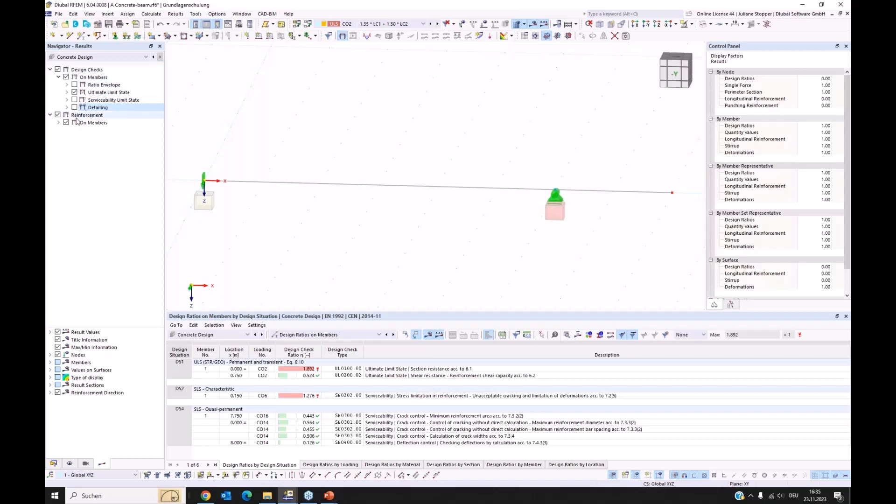
Display the ultimate limit state check UL0100 (1/γ) along the beam and compare it with its section resistance entry in the table.
{"action": "left_click", "coordinate": [67, 93]}
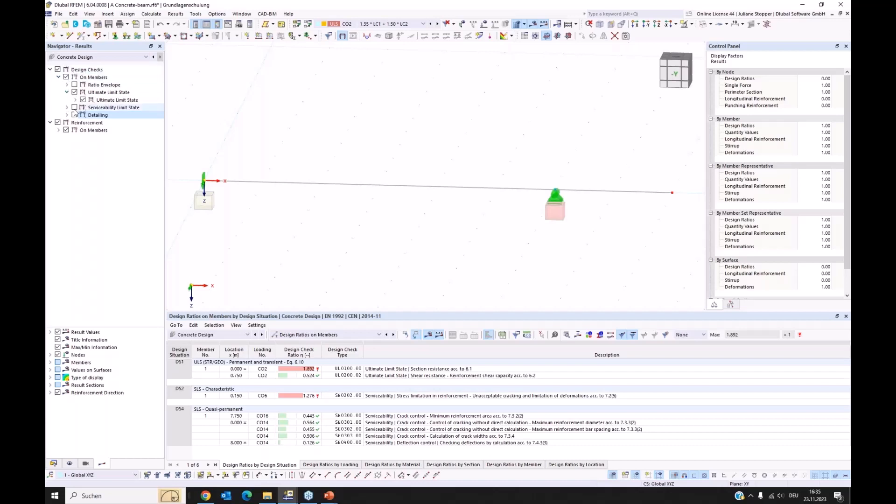
{"action": "left_click", "coordinate": [75, 100]}
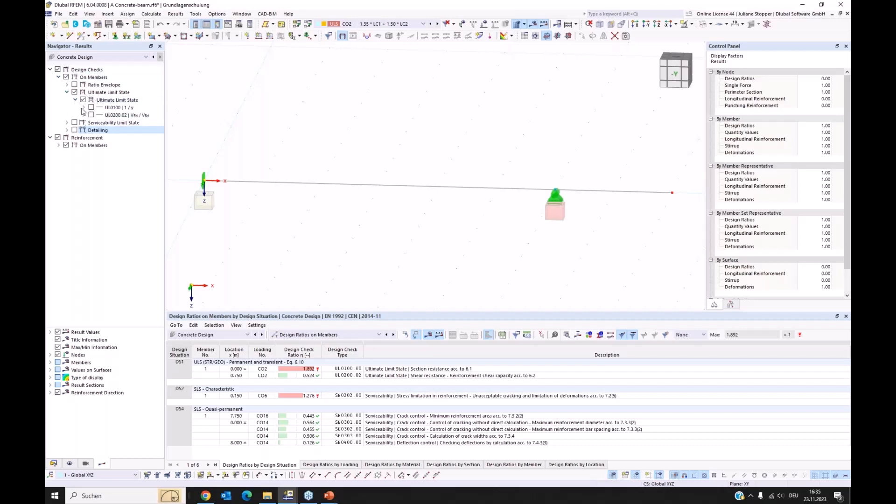
{"action": "left_click", "coordinate": [84, 107]}
{"action": "left_click", "coordinate": [91, 108]}
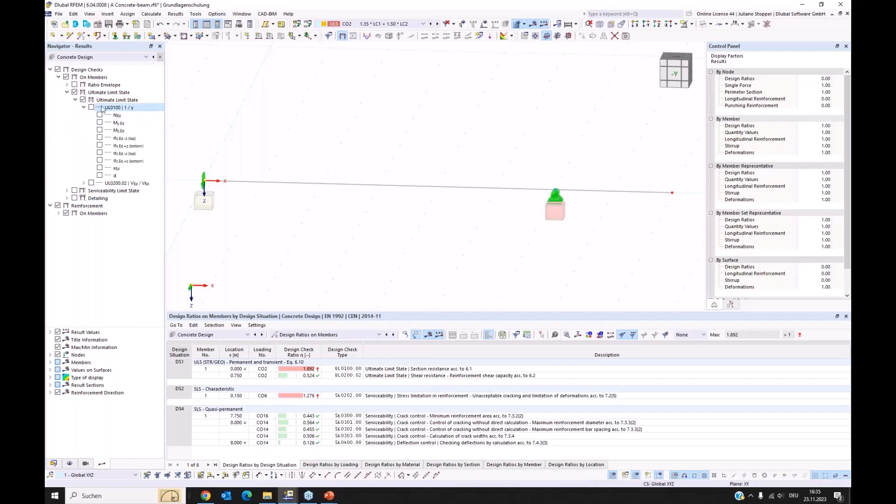
{"action": "left_click", "coordinate": [343, 369]}
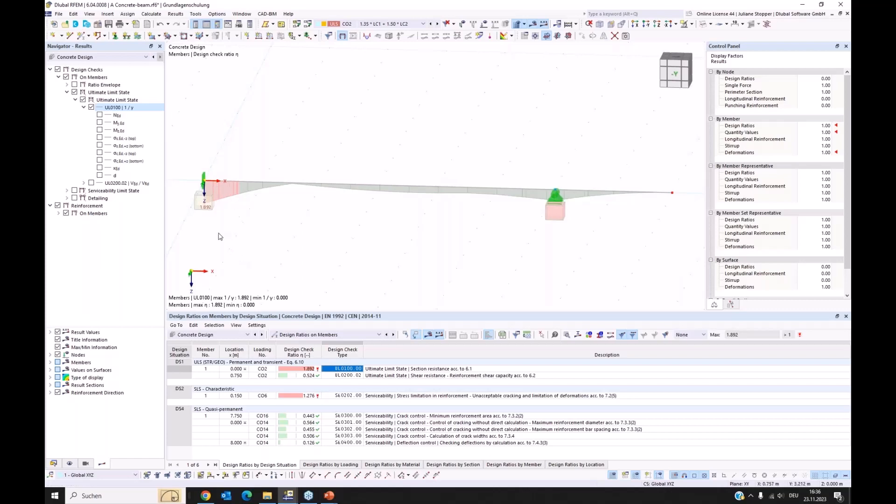
{"action": "middle_click_drag", "start_coordinate": [229, 235], "coordinate": [233, 229], "text": "ctrl"}
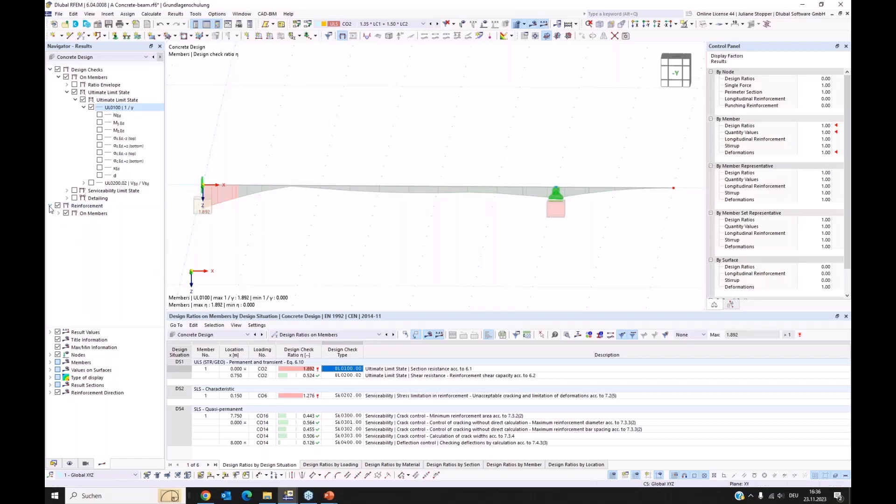
Turn off the design checks and display the required longitudinal reinforcement at the top and bottom of the beam.
{"action": "left_click", "coordinate": [57, 69]}
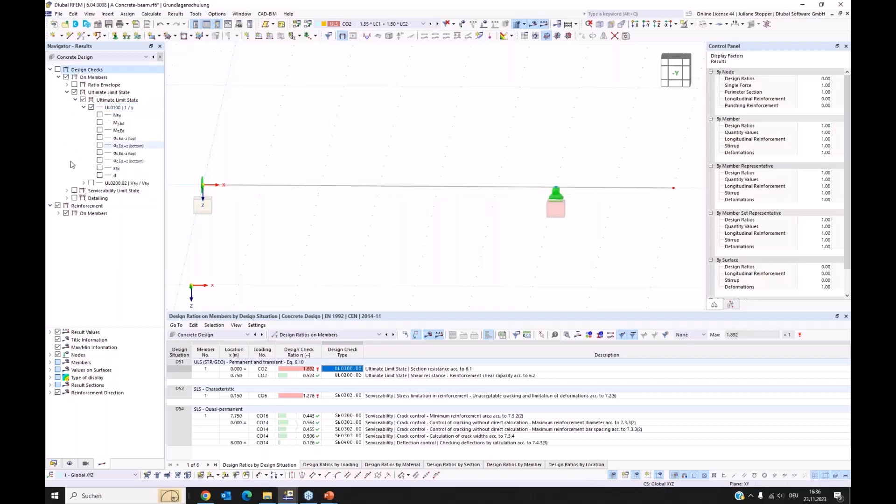
{"action": "left_click", "coordinate": [58, 213]}
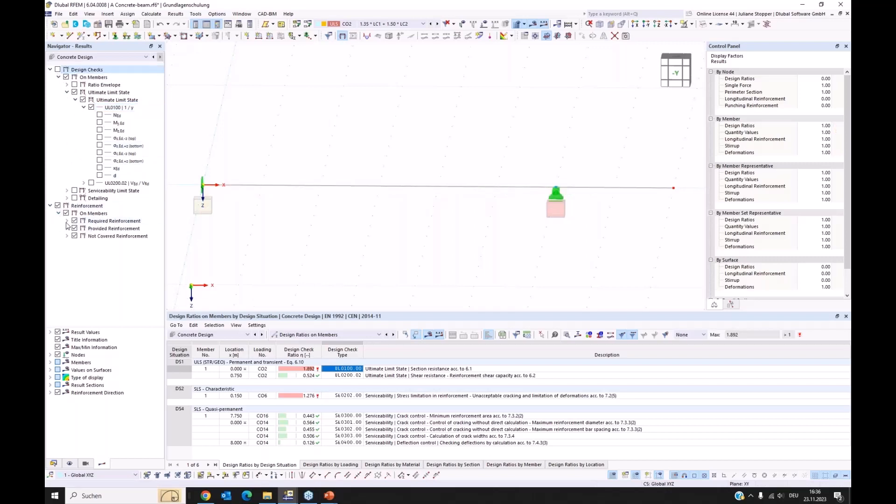
{"action": "left_click", "coordinate": [67, 221]}
{"action": "left_click", "coordinate": [75, 229]}
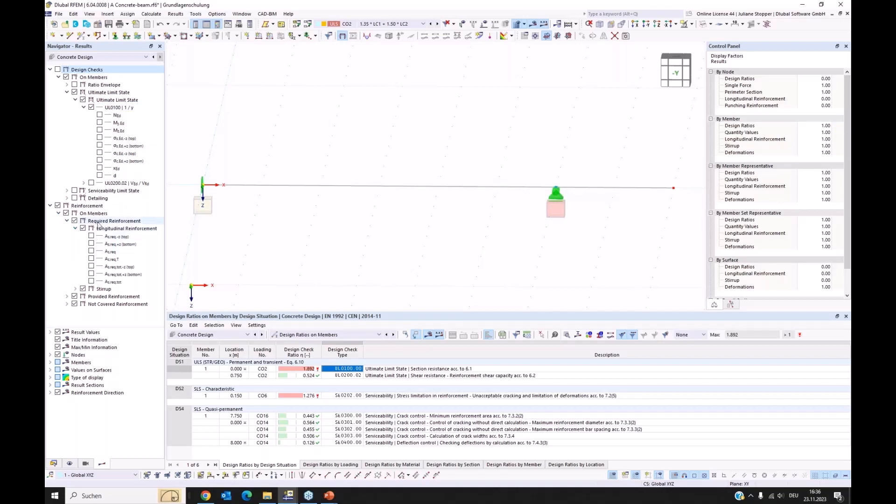
{"action": "left_click", "coordinate": [92, 236]}
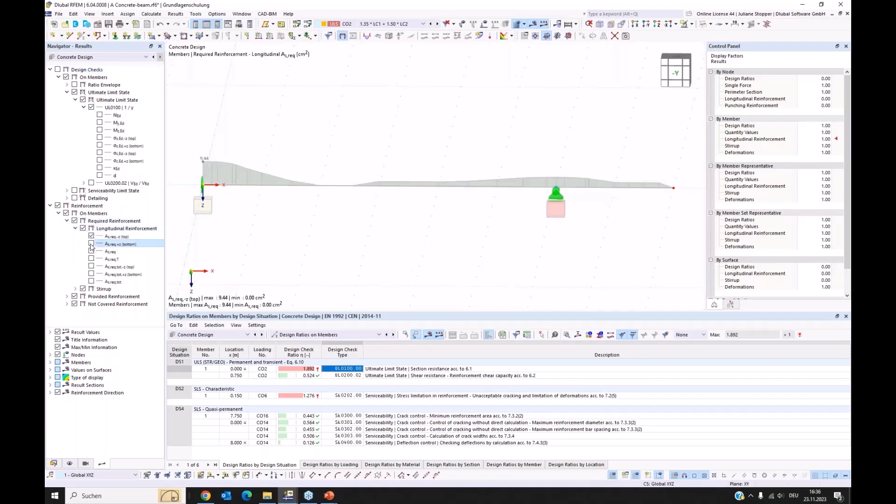
{"action": "left_click", "coordinate": [91, 244]}
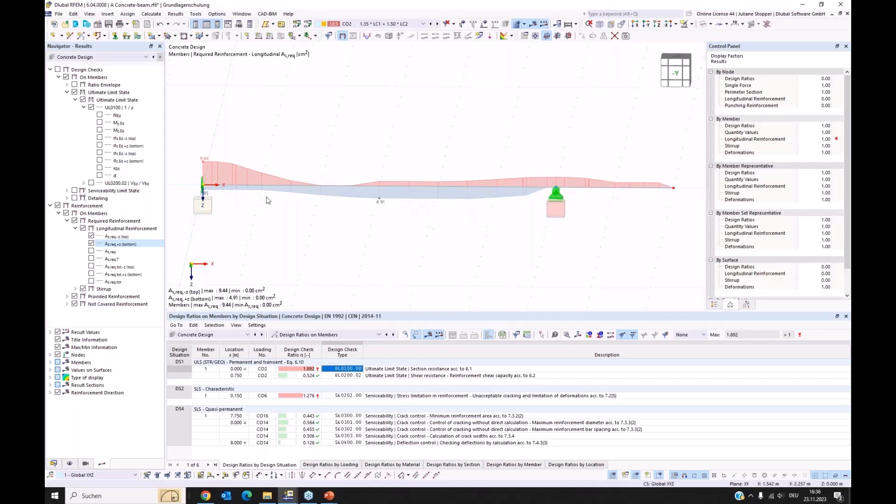
Expand the provided reinforcement results on members to reach the longitudinal reinforcement values.
{"action": "left_click", "coordinate": [67, 296]}
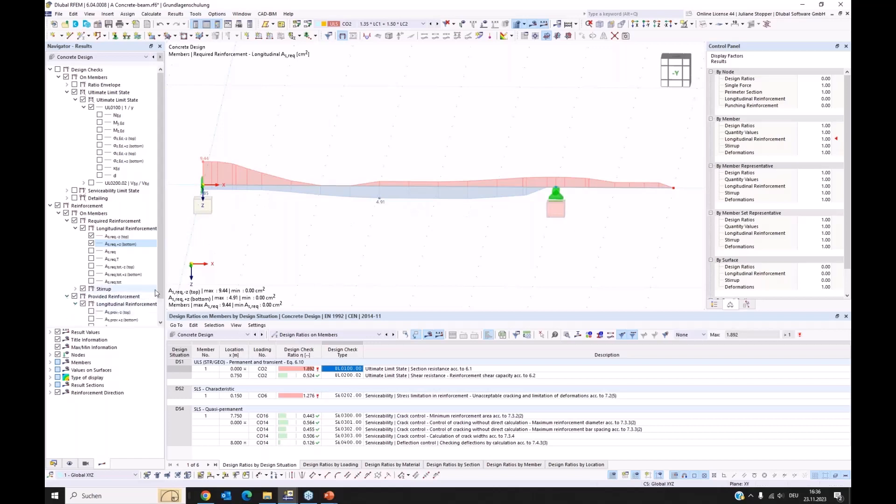
Display the provided longitudinal reinforcement at the top and bottom of the beam together with the required reinforcement.
{"action": "scroll", "coordinate": [126, 294], "scroll_direction": "down", "scroll_amount": 1}
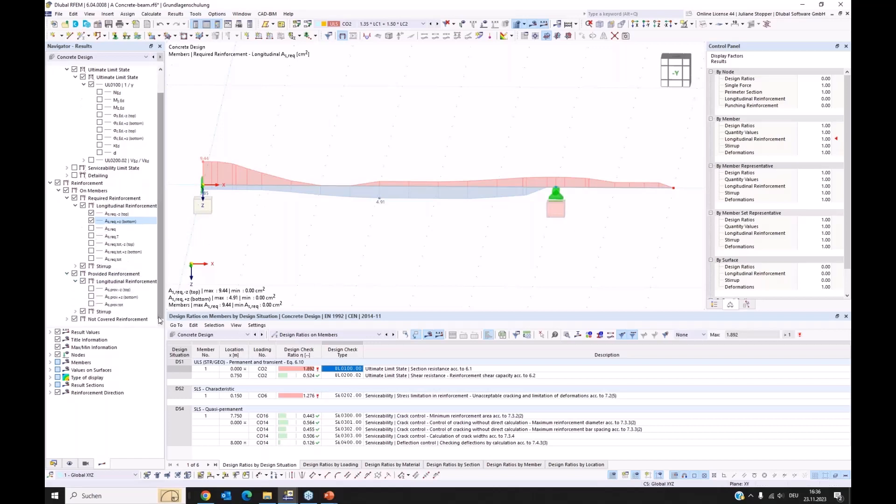
{"action": "left_click", "coordinate": [91, 289]}
{"action": "left_click", "coordinate": [91, 297]}
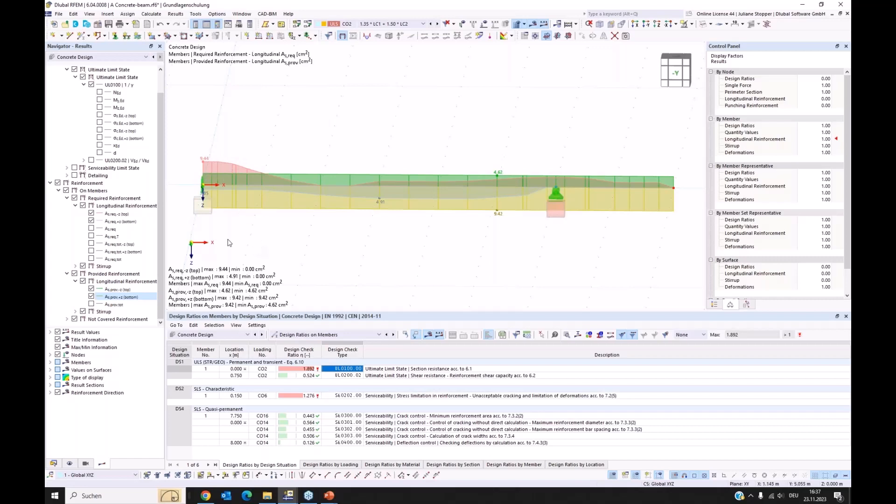
Hide the required and provided reinforcement results for the members.
{"action": "left_click", "coordinate": [67, 274]}
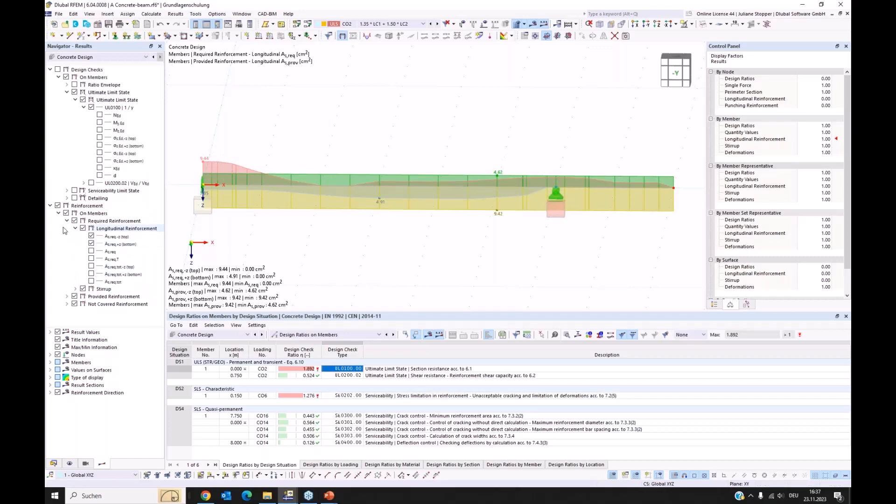
{"action": "left_click", "coordinate": [67, 221]}
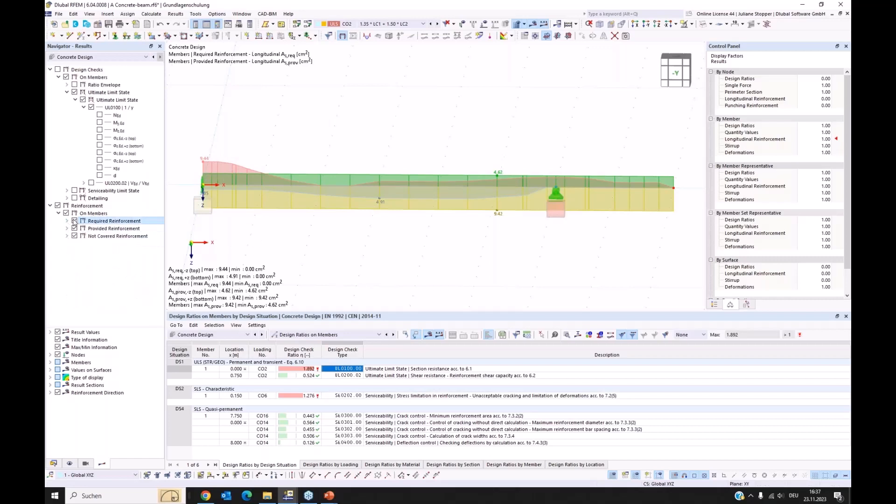
{"action": "left_click", "coordinate": [74, 221]}
{"action": "left_click", "coordinate": [74, 228]}
Display the not covered longitudinal reinforcement at the top and bottom of the beam.
{"action": "left_click", "coordinate": [66, 236]}
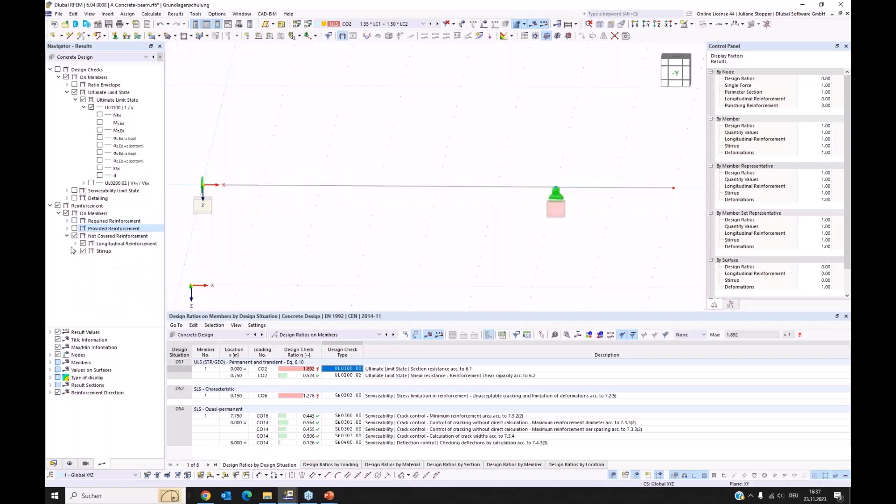
{"action": "left_click", "coordinate": [75, 244]}
{"action": "left_click", "coordinate": [91, 253]}
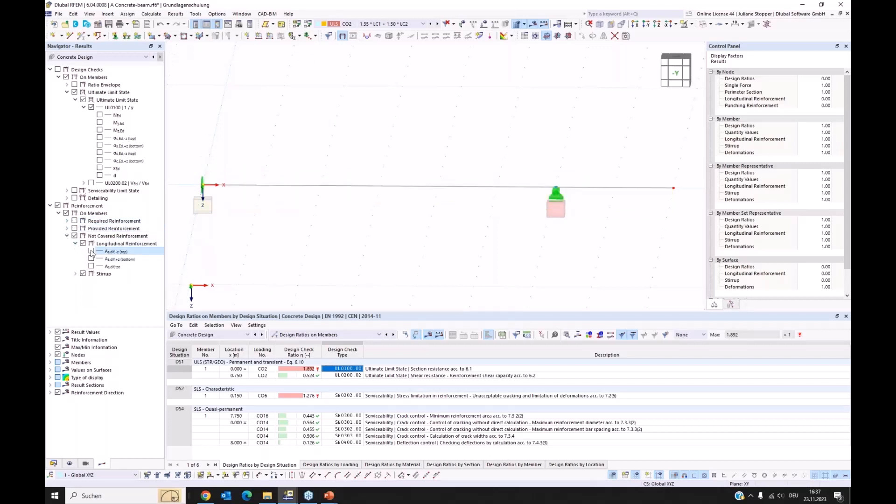
{"action": "left_click", "coordinate": [92, 260]}
{"action": "left_click", "coordinate": [92, 259]}
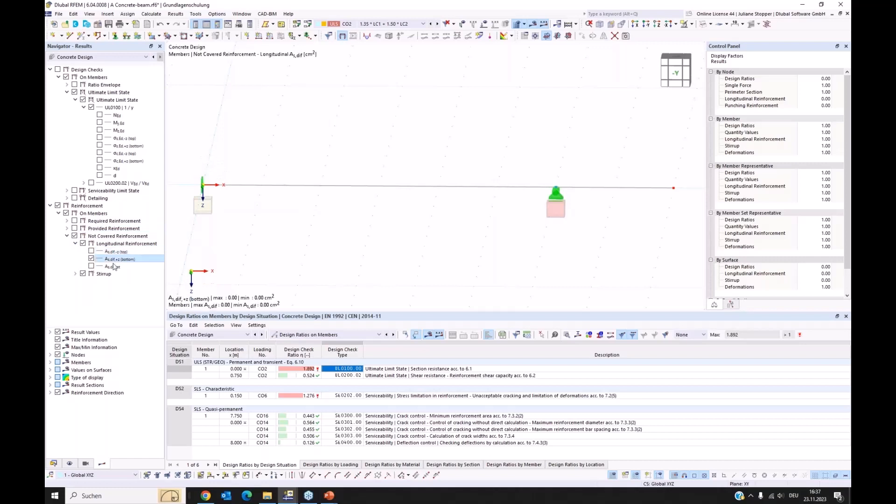
{"action": "left_click", "coordinate": [91, 252]}
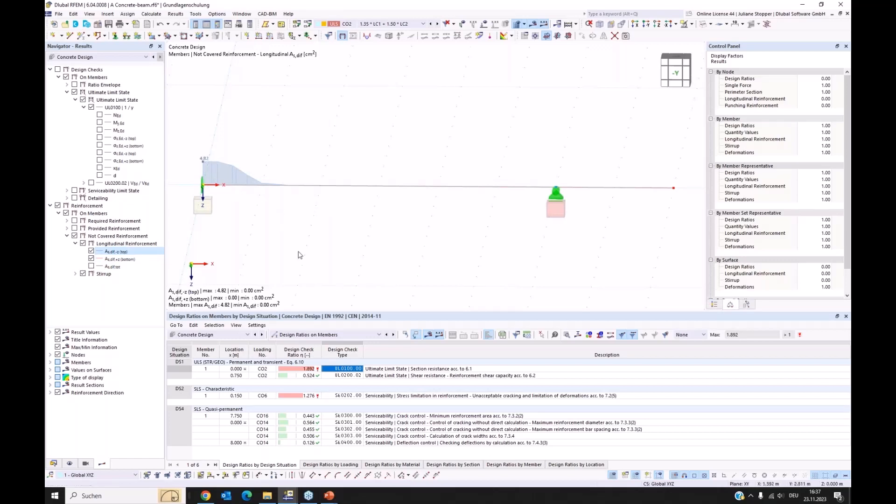
Open the beam member for editing and add a second longitudinal reinforcement item with the rebar type B | Unsymmetrical.
{"action": "left_click", "coordinate": [335, 188]}
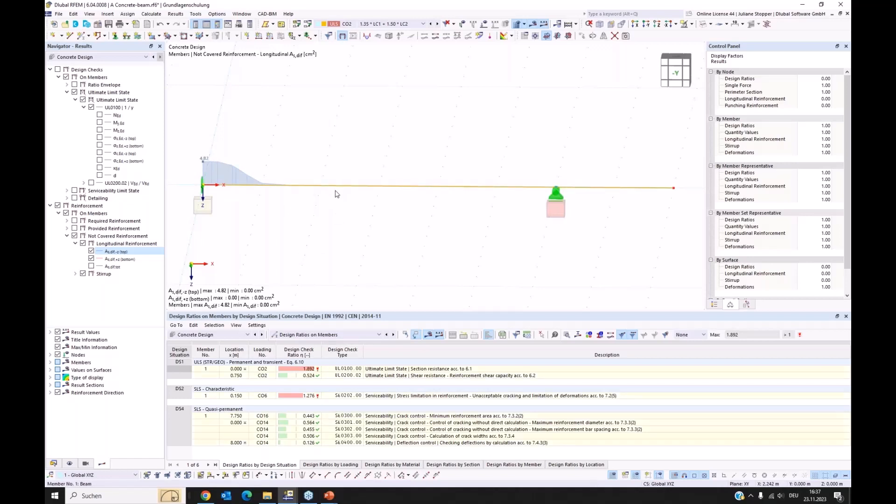
{"action": "double_click", "coordinate": [337, 190]}
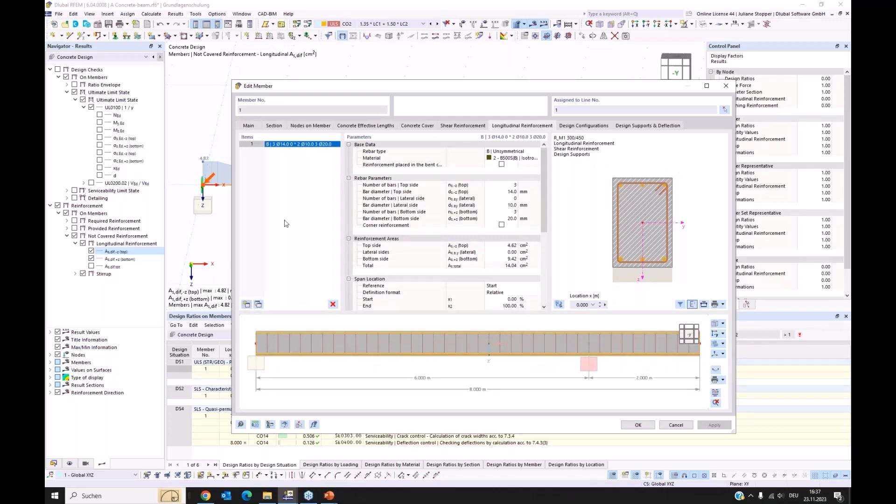
{"action": "left_click", "coordinate": [526, 151]}
{"action": "left_click", "coordinate": [527, 152]}
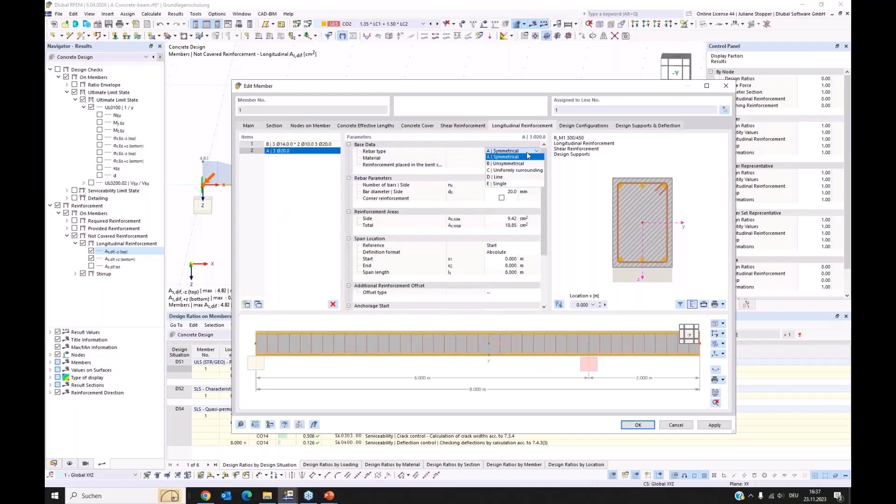
{"action": "left_click", "coordinate": [526, 164]}
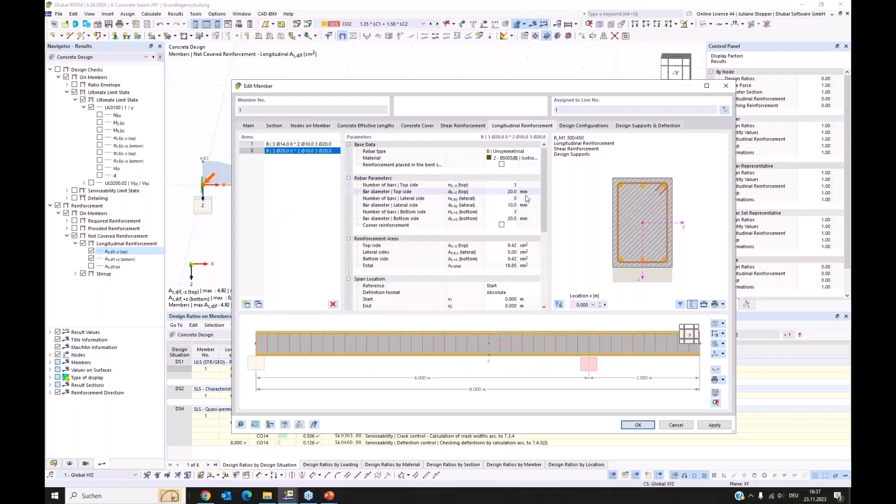
Give the second reinforcement item 0 bars on the bottom side and a top-side bar diameter of 16 mm.
{"action": "left_click", "coordinate": [509, 212]}
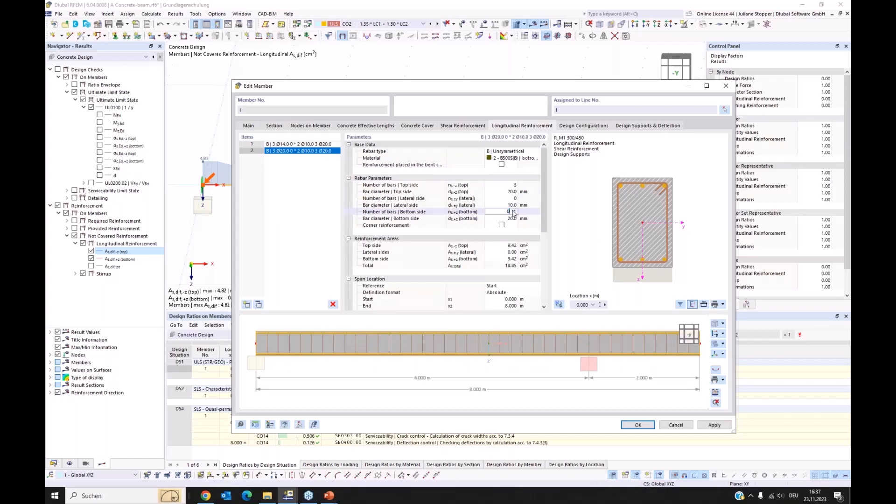
{"action": "left_click", "coordinate": [513, 192]}
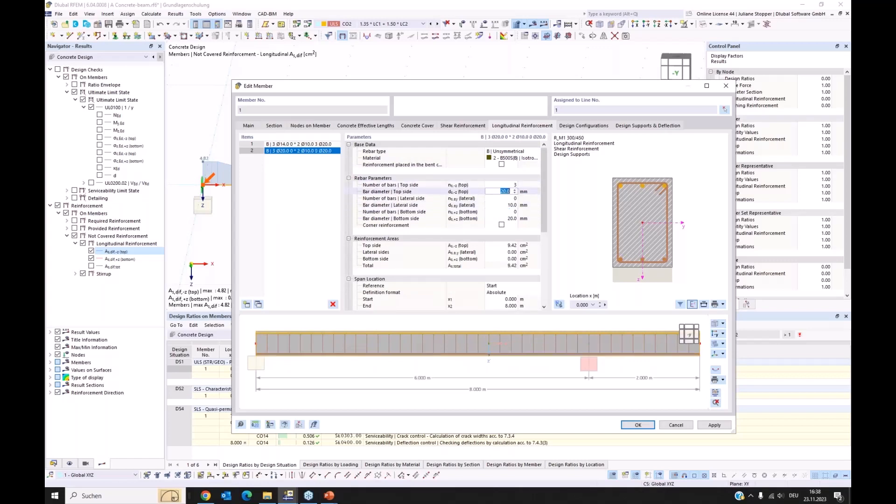
{"action": "left_click", "coordinate": [515, 194]}
{"action": "left_click", "coordinate": [515, 190]}
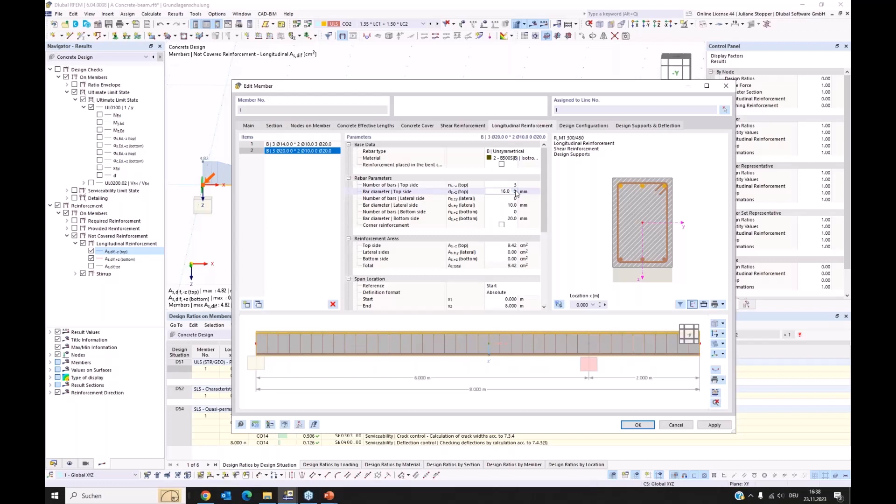
{"action": "left_click", "coordinate": [515, 193]}
{"action": "left_click", "coordinate": [514, 193]}
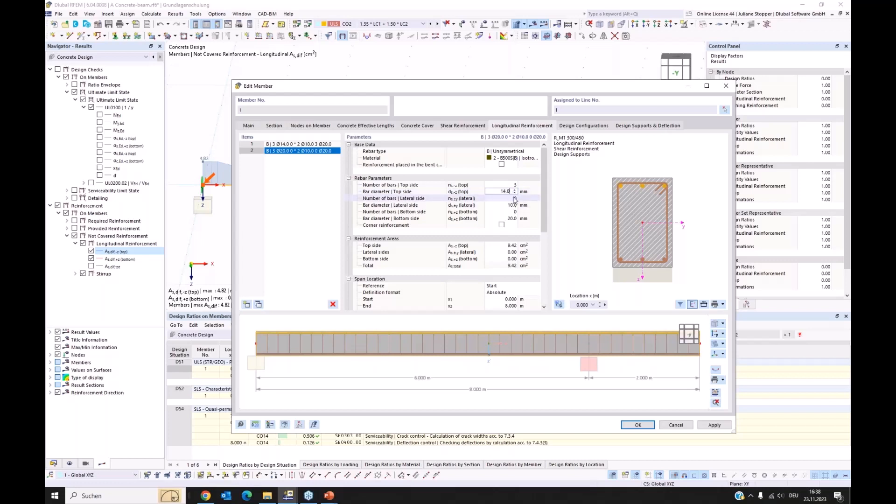
{"action": "left_click", "coordinate": [514, 198]}
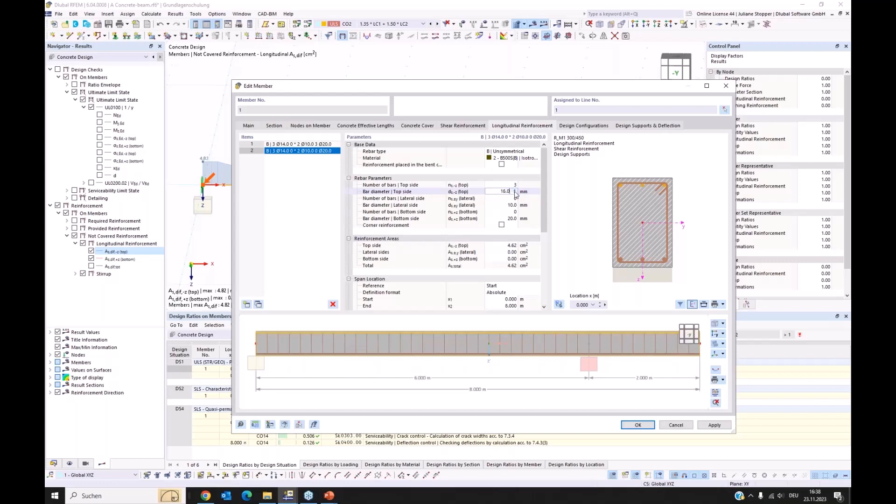
{"action": "left_click", "coordinate": [531, 244]}
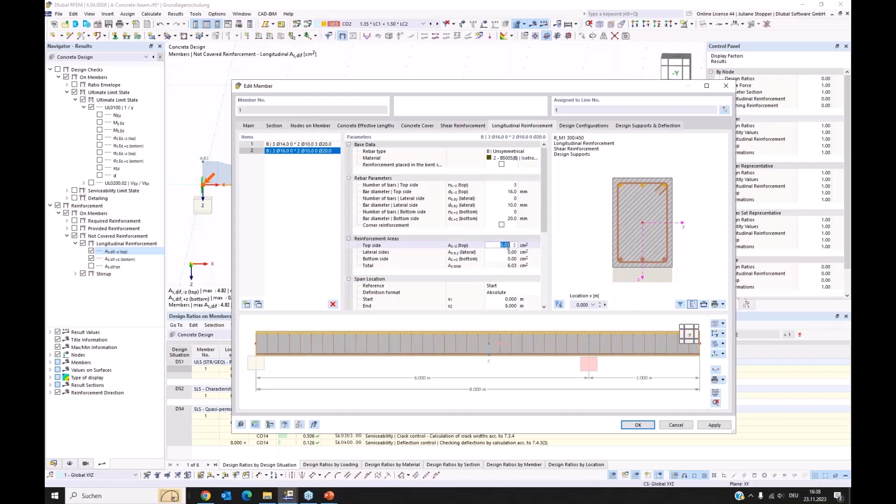
{"action": "left_click", "coordinate": [566, 242]}
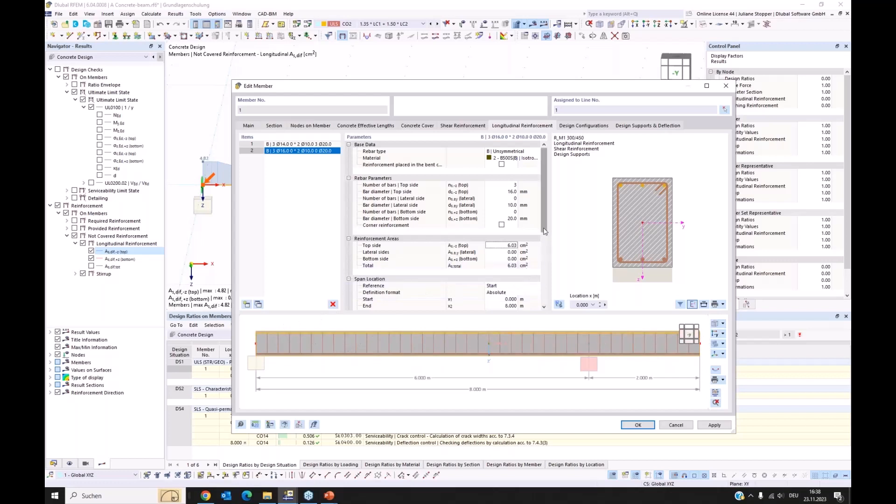
Set the end of the second reinforcement item's span to 2 m from the member start.
{"action": "left_click_drag", "start_coordinate": [544, 232], "coordinate": [544, 258]}
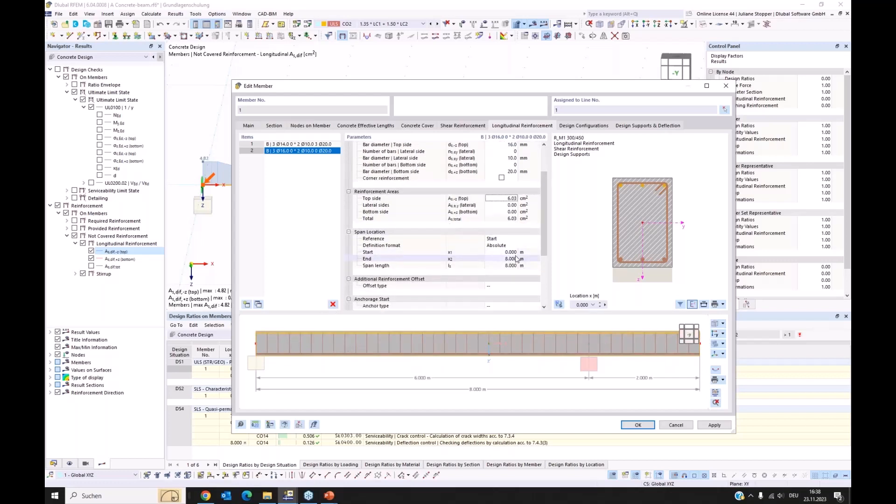
{"action": "left_click", "coordinate": [502, 259]}
{"action": "type", "text": "1,5"}
{"action": "left_click", "coordinate": [509, 266]}
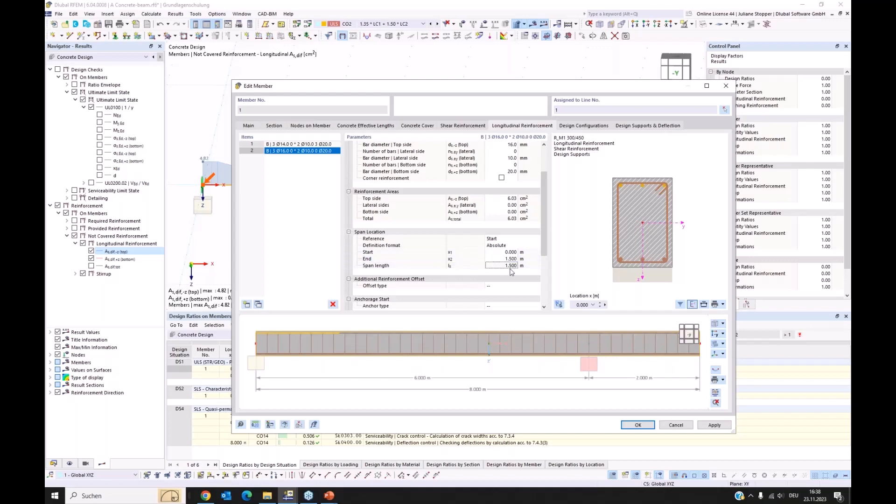
{"action": "left_click", "coordinate": [500, 259]}
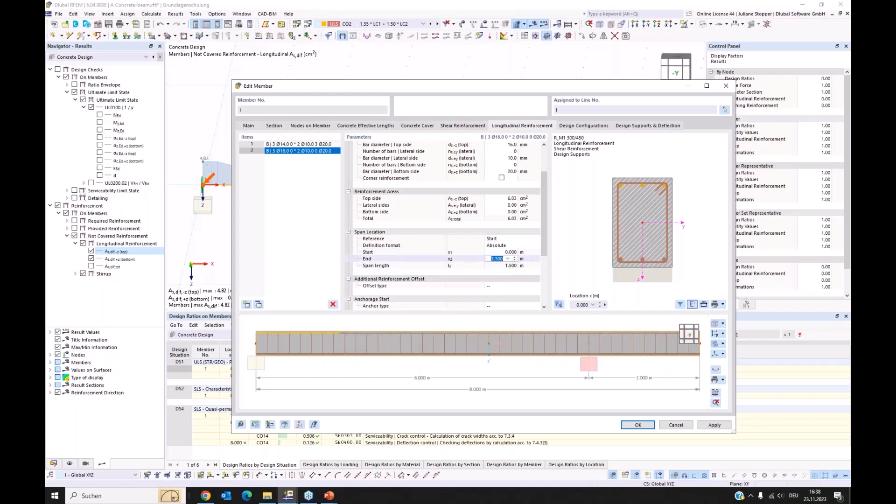
{"action": "type", "text": "2"}
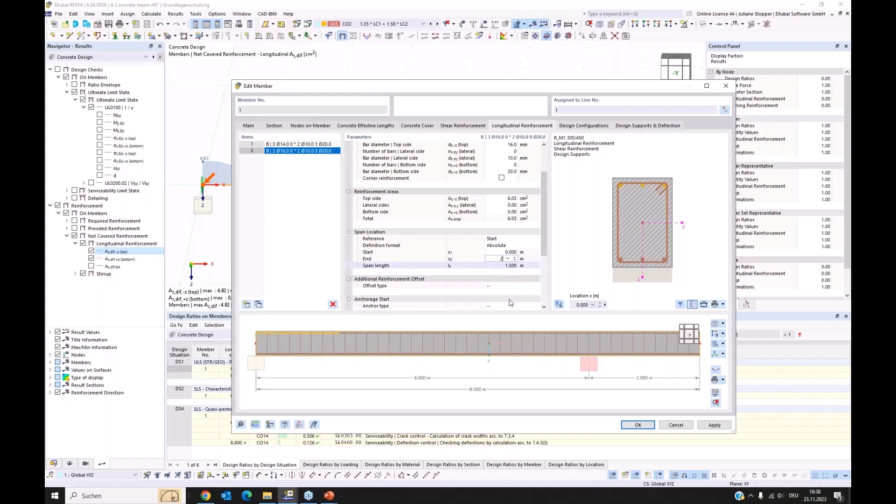
{"action": "key", "text": "Return"}
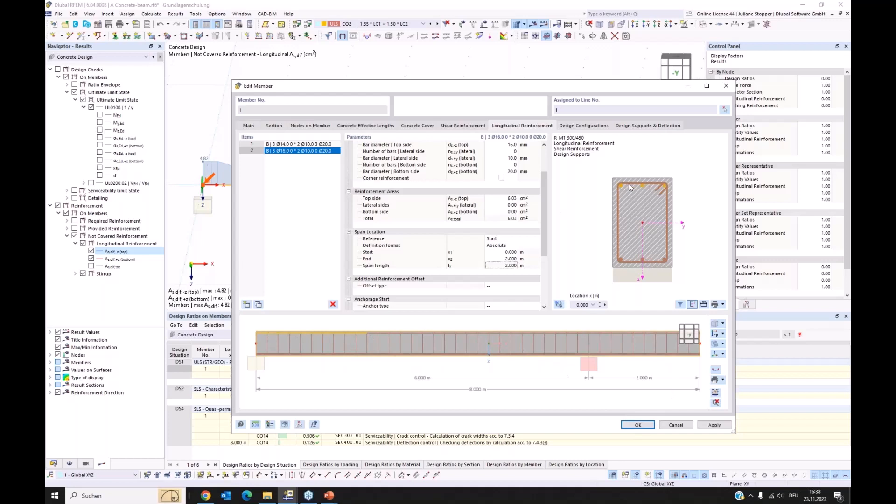
Offset the second reinforcement item 30 mm from the stirrup on the top side and apply the member changes.
{"action": "left_click_drag", "start_coordinate": [542, 203], "coordinate": [544, 230]}
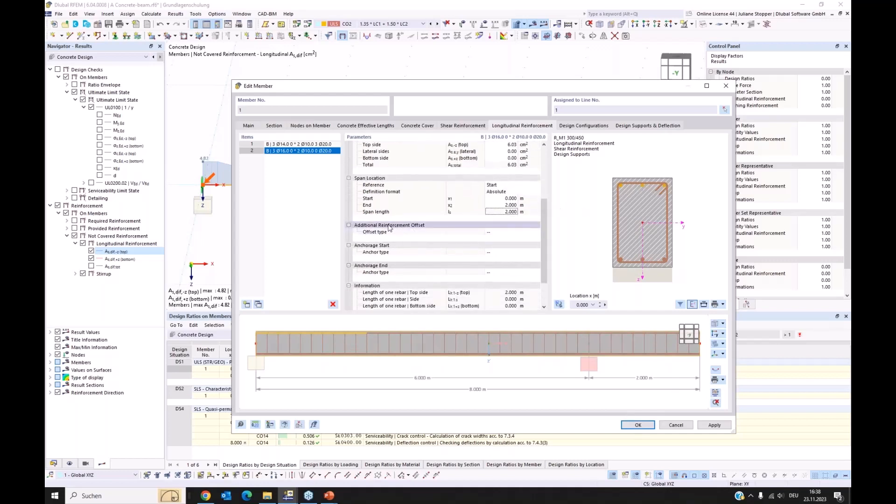
{"action": "left_click", "coordinate": [500, 232]}
{"action": "left_click", "coordinate": [537, 235]}
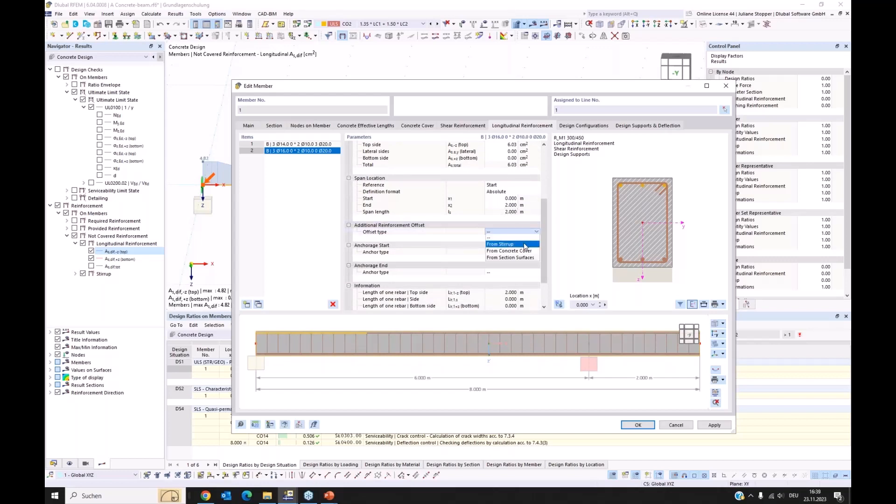
{"action": "left_click", "coordinate": [525, 244]}
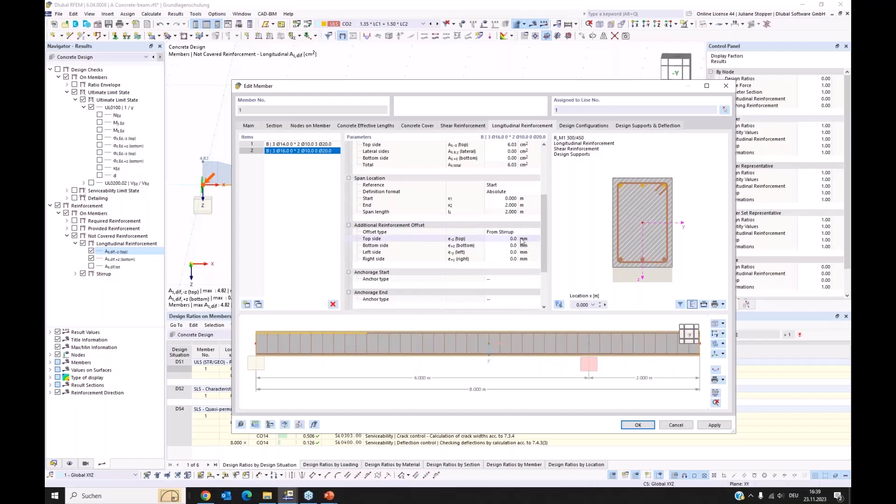
{"action": "left_click", "coordinate": [514, 238]}
{"action": "type", "text": "10"}
{"action": "left_click", "coordinate": [515, 238]}
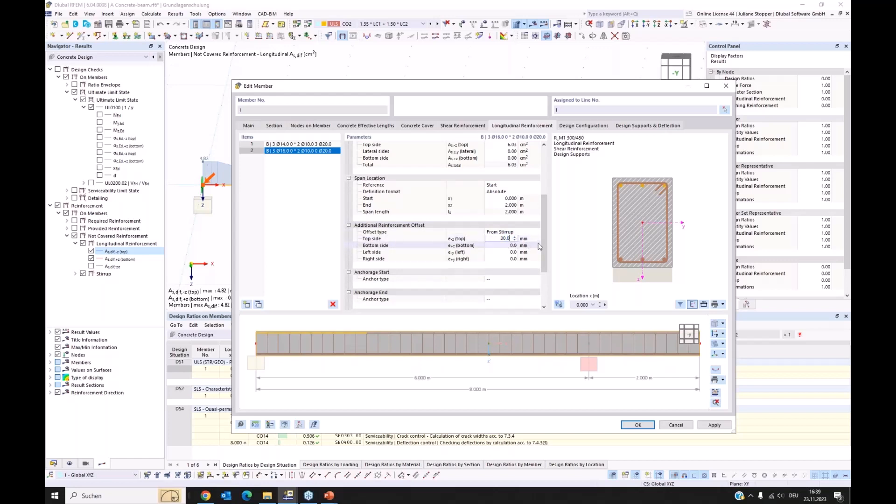
{"action": "key", "text": "Tab"}
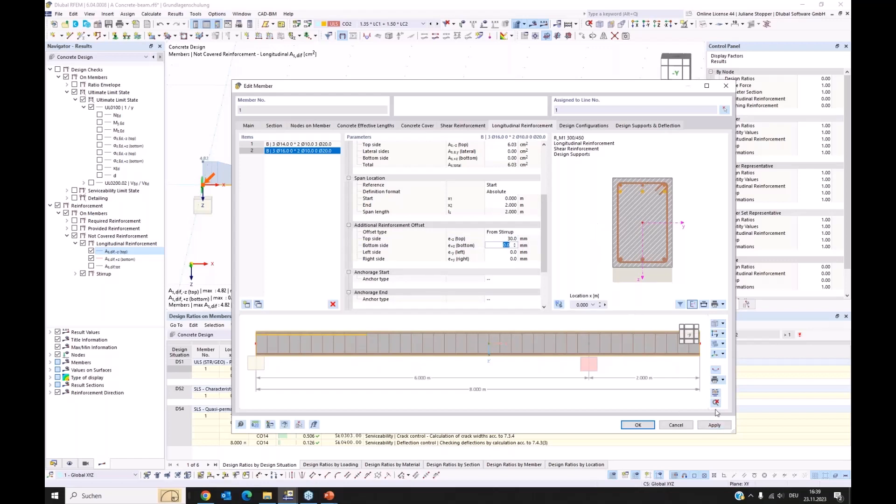
{"action": "left_click", "coordinate": [714, 425]}
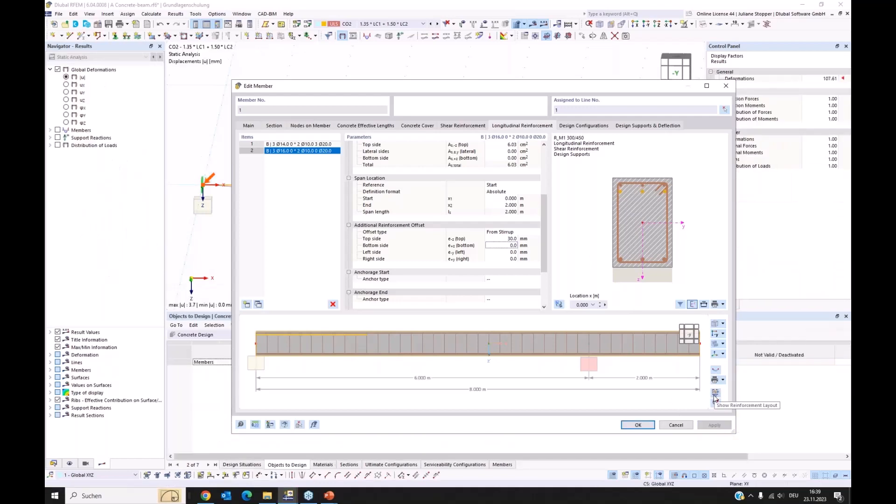
Check the beam's reinforcement layout drawing, close it and confirm the member edits.
{"action": "left_click", "coordinate": [716, 394]}
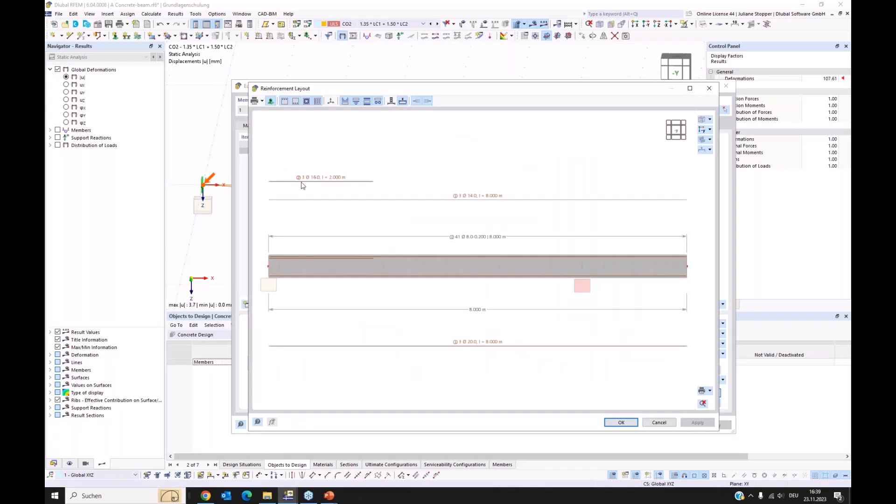
{"action": "left_click", "coordinate": [628, 424]}
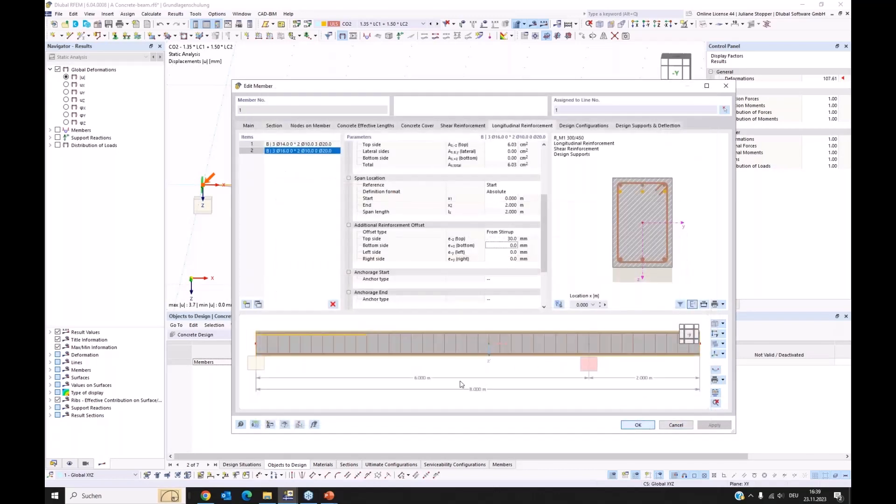
{"action": "key", "text": "Return"}
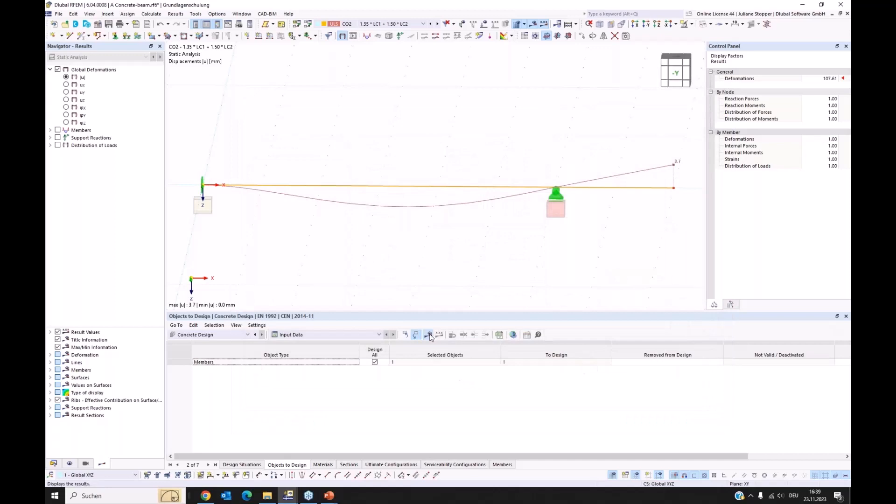
Calculate the concrete design results and list the design ratios on members by design situation.
{"action": "left_click", "coordinate": [429, 336]}
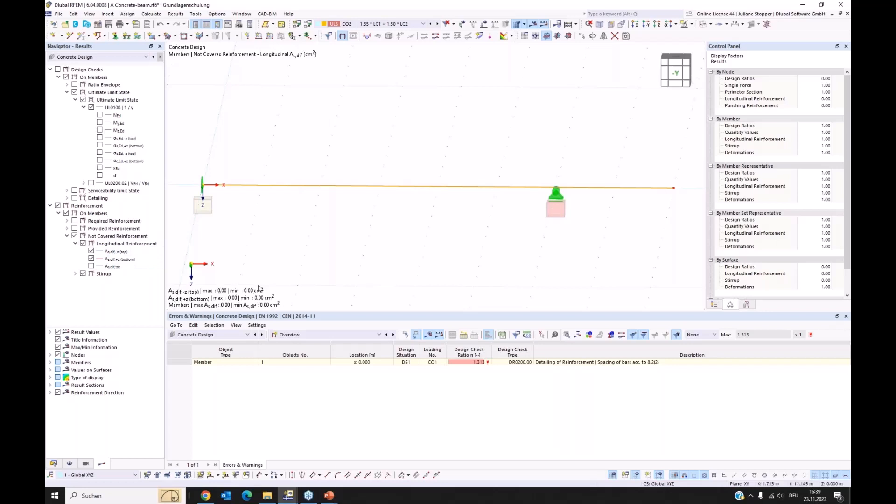
{"action": "left_click", "coordinate": [326, 336]}
{"action": "left_click", "coordinate": [319, 357]}
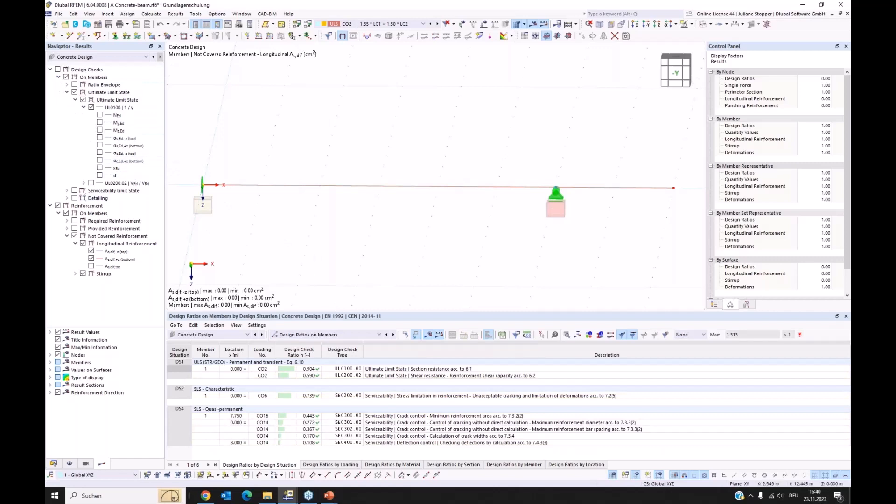
Hide the reinforcement results and display the ultimate limit state design check UL0200.02 (VEd / VRd) along the beam.
{"action": "left_click_drag", "start_coordinate": [360, 293], "coordinate": [362, 261]}
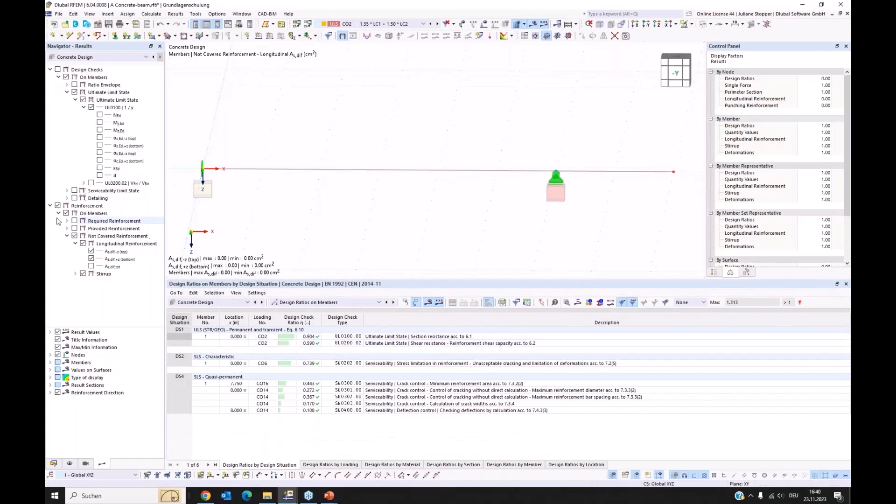
{"action": "left_click", "coordinate": [50, 205]}
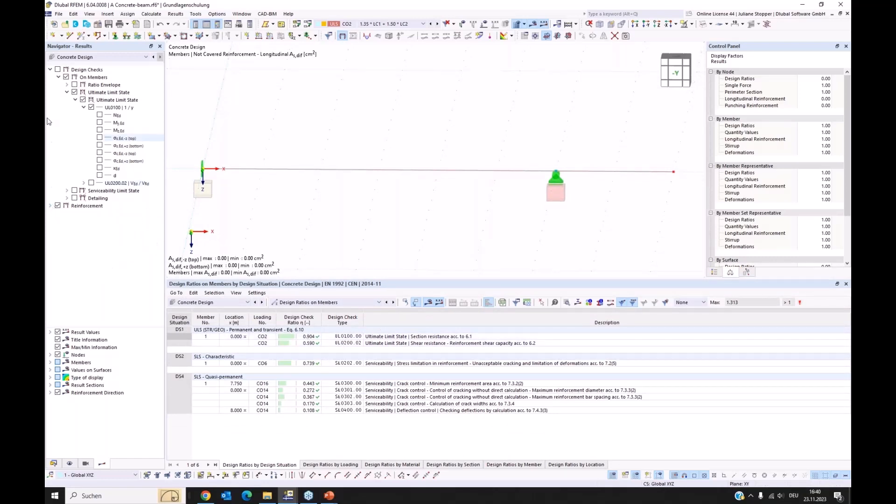
{"action": "left_click", "coordinate": [58, 69]}
{"action": "left_click", "coordinate": [58, 205]}
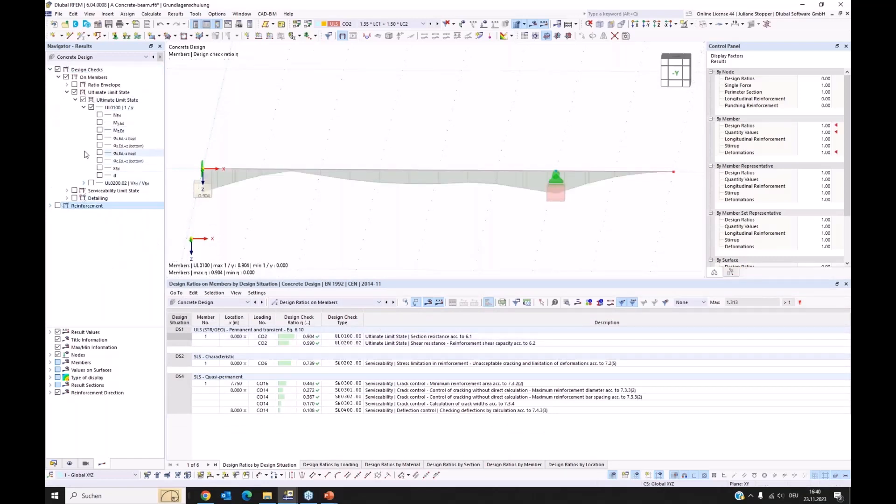
{"action": "left_click", "coordinate": [91, 107]}
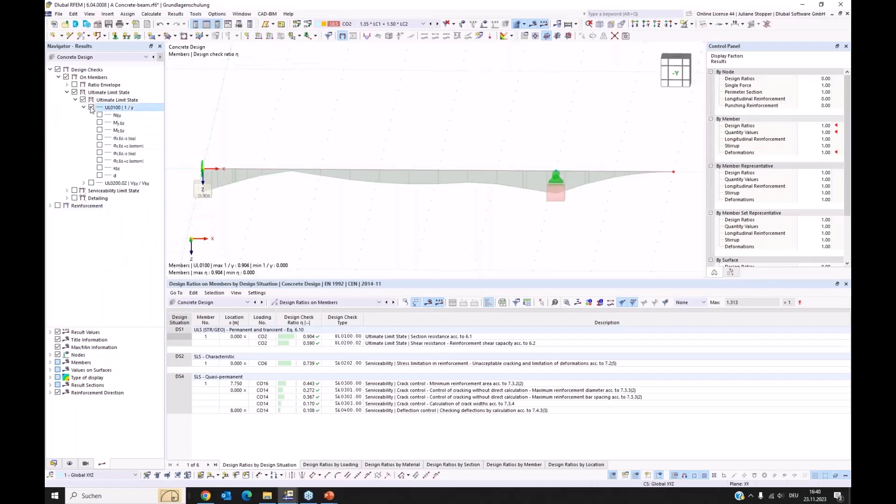
{"action": "left_click", "coordinate": [91, 183]}
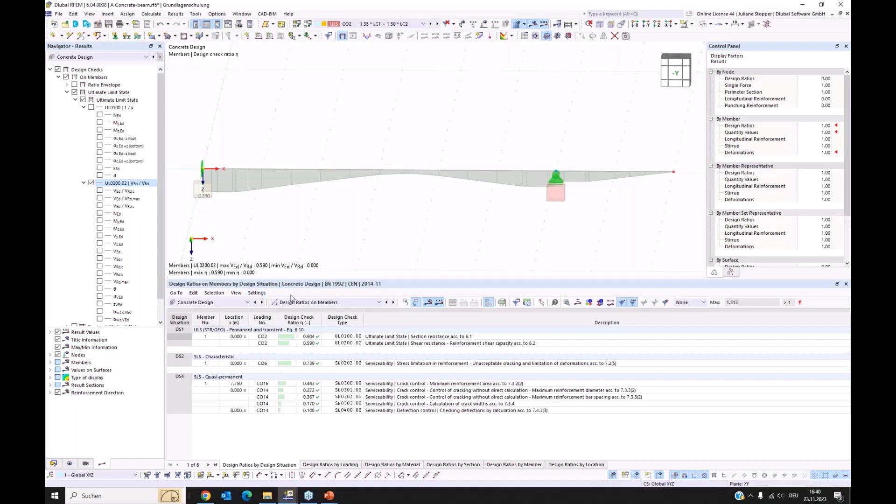
Open the design check details for UL0200.02 and examine the shear resistance formulas with and without inserted values.
{"action": "left_click", "coordinate": [344, 345]}
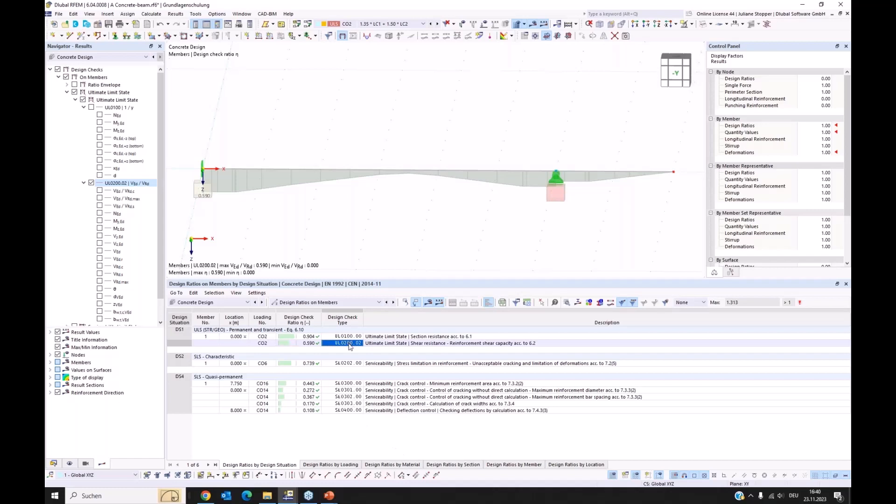
{"action": "double_click", "coordinate": [356, 345]}
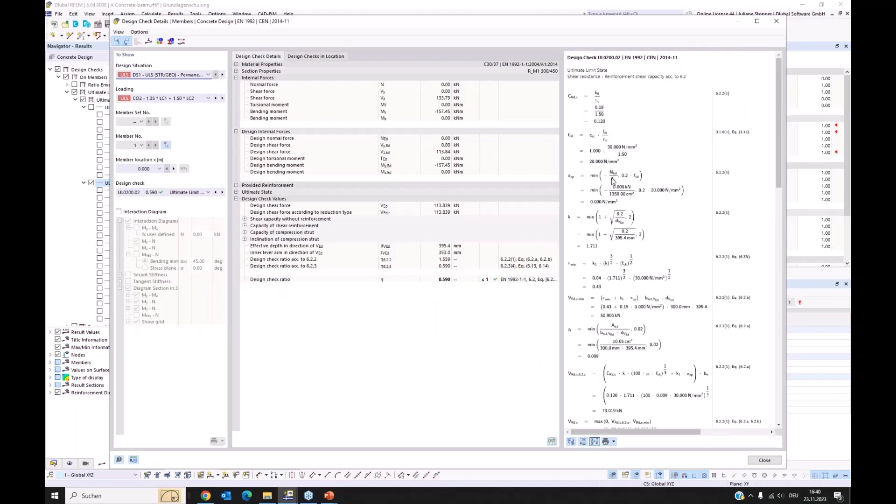
{"action": "scroll", "coordinate": [613, 180], "scroll_direction": "down", "scroll_amount": 1}
{"action": "scroll", "coordinate": [614, 182], "scroll_direction": "down", "scroll_amount": 3}
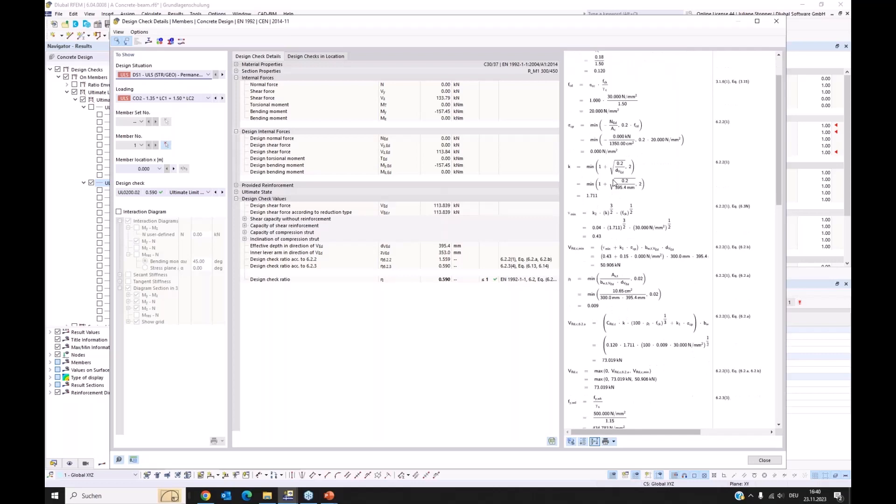
{"action": "scroll", "coordinate": [614, 182], "scroll_direction": "down", "scroll_amount": 3}
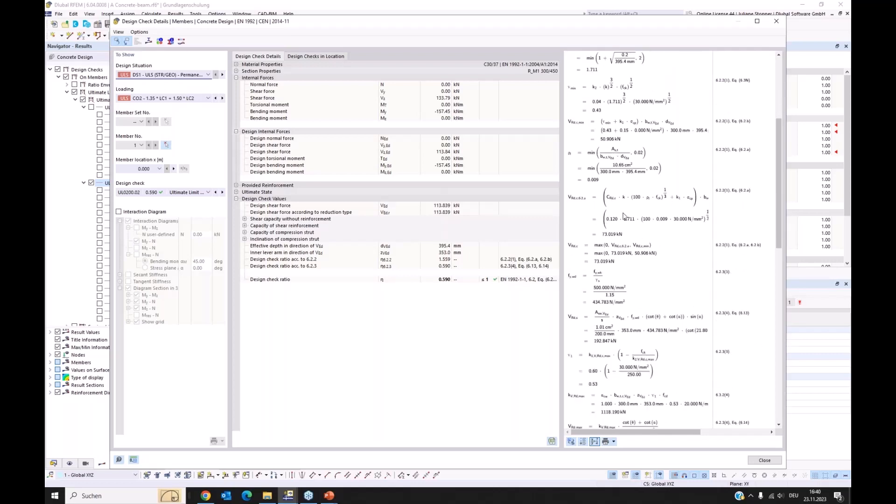
{"action": "scroll", "coordinate": [638, 215], "scroll_direction": "down", "scroll_amount": 4}
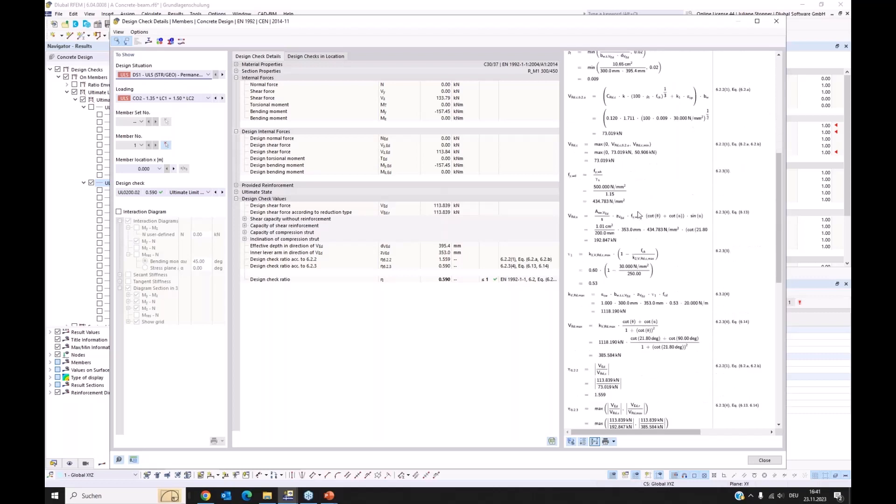
{"action": "scroll", "coordinate": [638, 215], "scroll_direction": "down", "scroll_amount": 4}
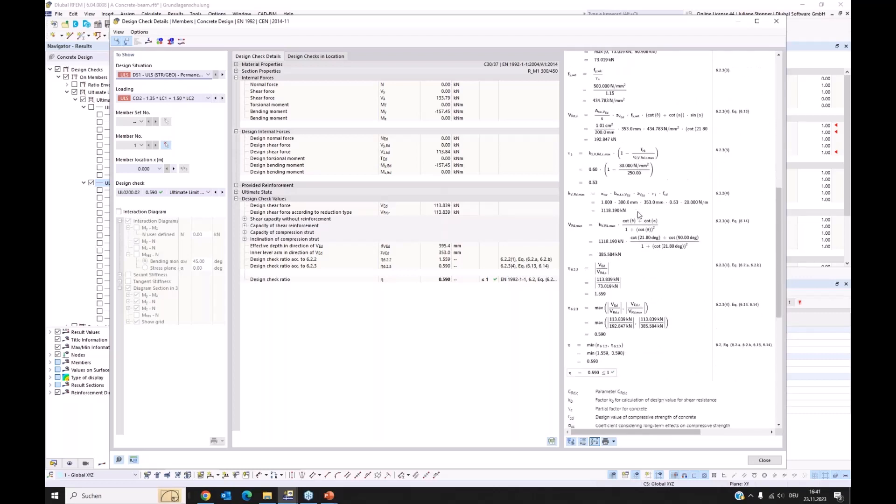
{"action": "scroll", "coordinate": [643, 212], "scroll_direction": "up", "scroll_amount": 3}
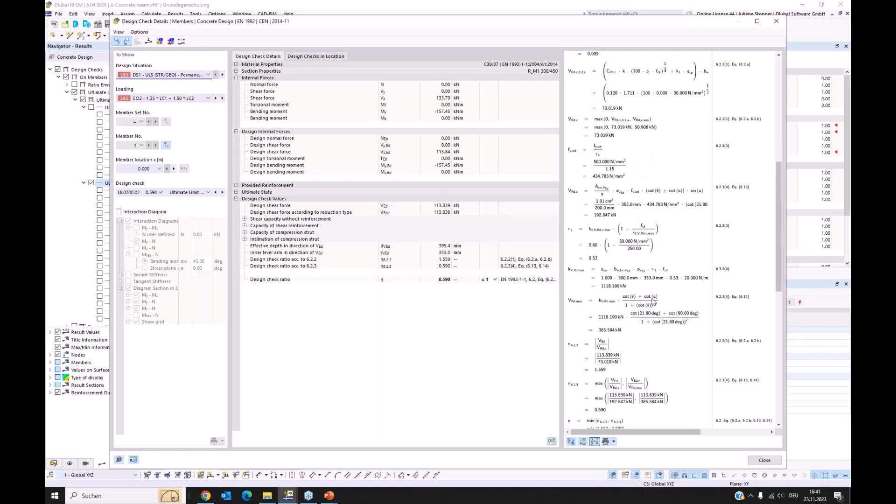
{"action": "left_click", "coordinate": [594, 441]}
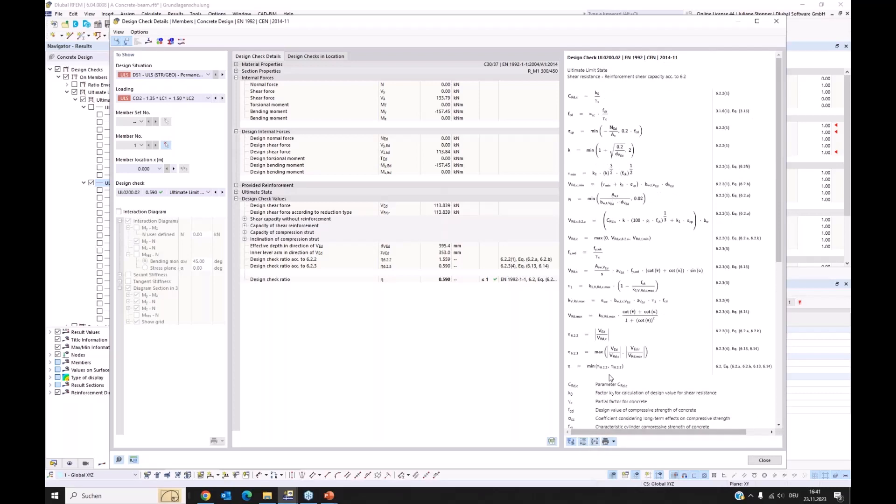
{"action": "left_click", "coordinate": [595, 442]}
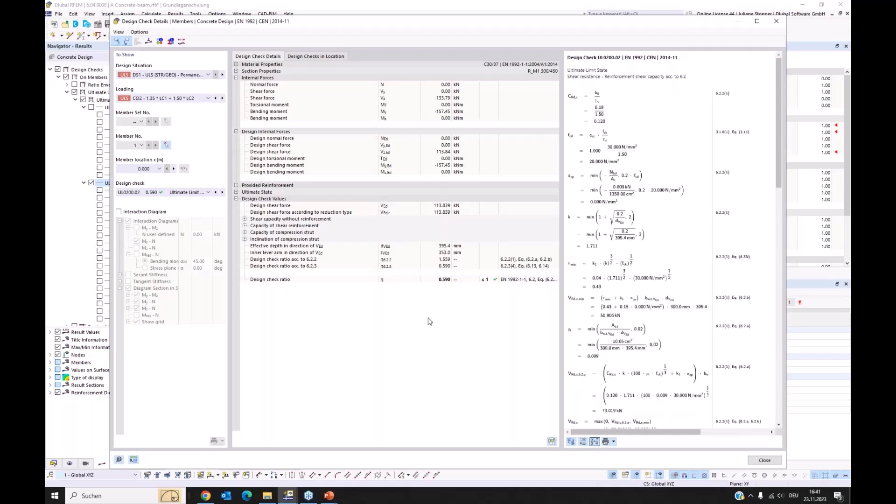
Inspect the capacity of shear reinforcement values and the section's stress diagram, and close the design check details.
{"action": "left_click", "coordinate": [245, 225]}
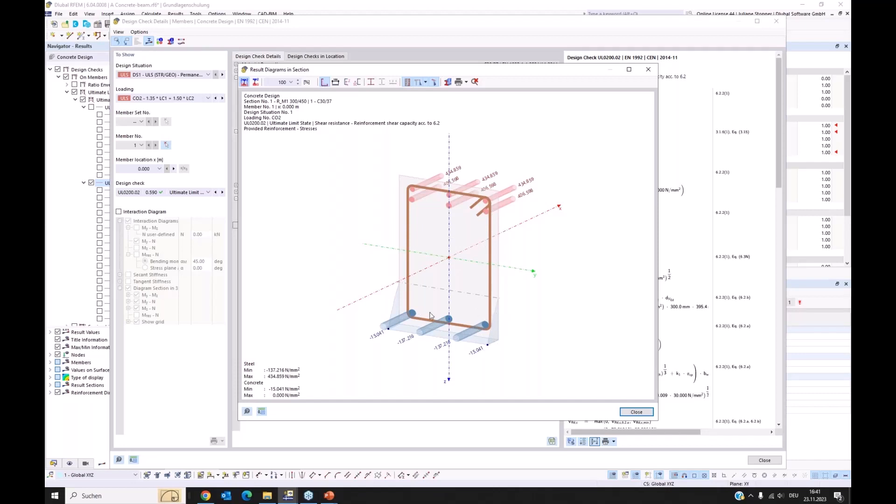
{"action": "left_click", "coordinate": [635, 412]}
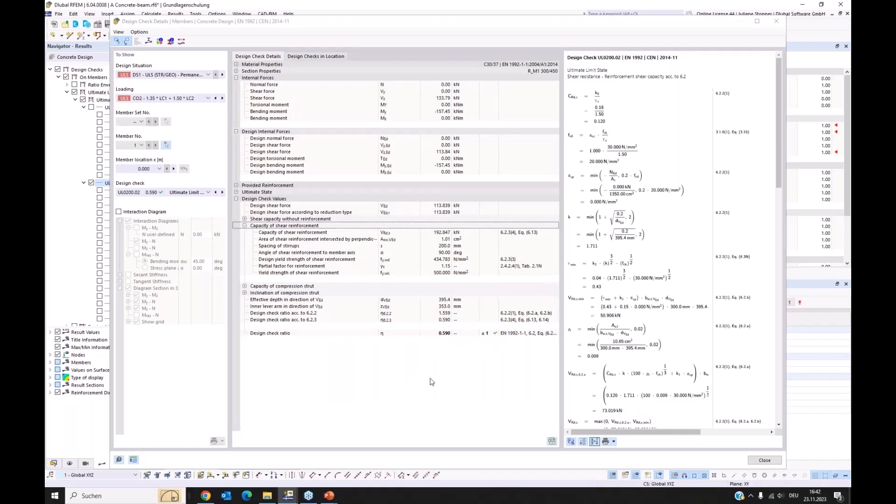
{"action": "left_click", "coordinate": [774, 459]}
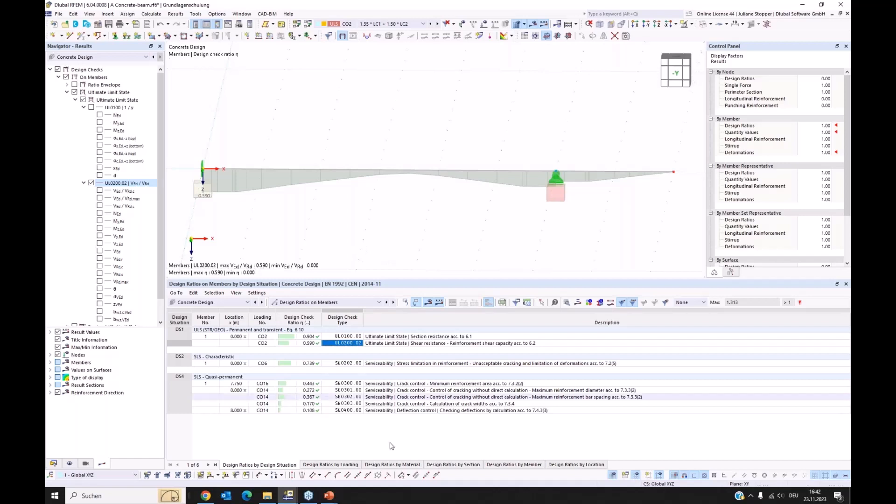
Switch to the empty RFEM window and open the slab model 02_Stahlbetondecke_ohne-Bemessung-vorl.rf6.
{"action": "mouse_move", "coordinate": [290, 496]}
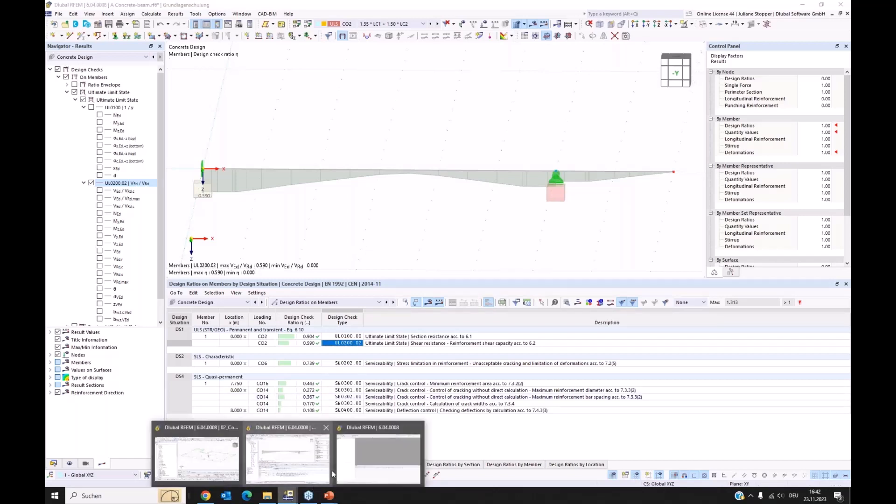
{"action": "left_click", "coordinate": [376, 456]}
{"action": "left_click", "coordinate": [518, 295]}
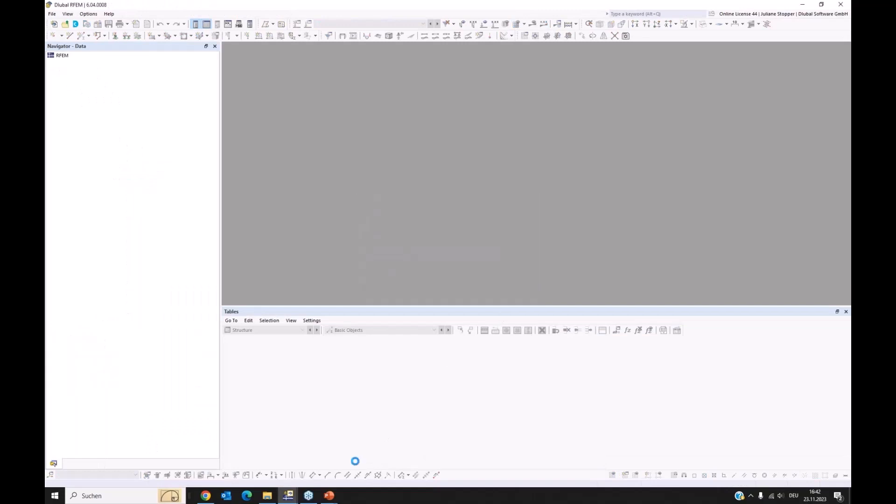
{"action": "mouse_move", "coordinate": [288, 496]}
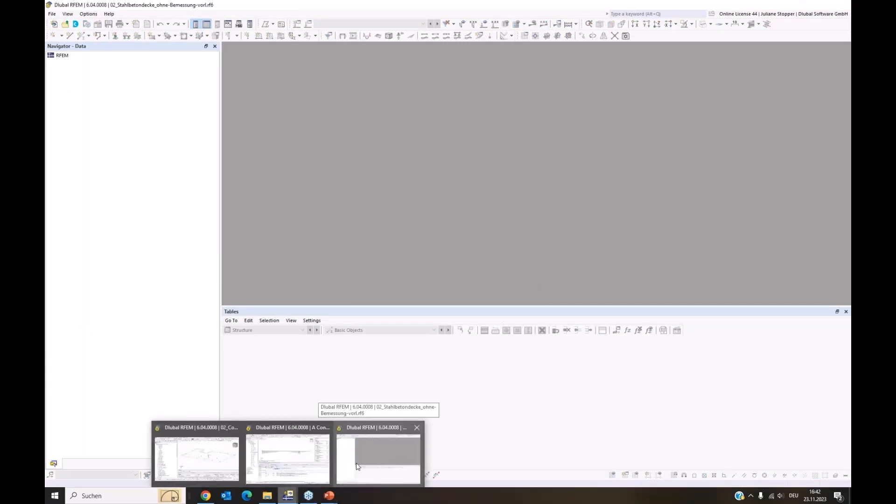
{"action": "mouse_move", "coordinate": [329, 496]}
{"action": "left_click", "coordinate": [306, 463]}
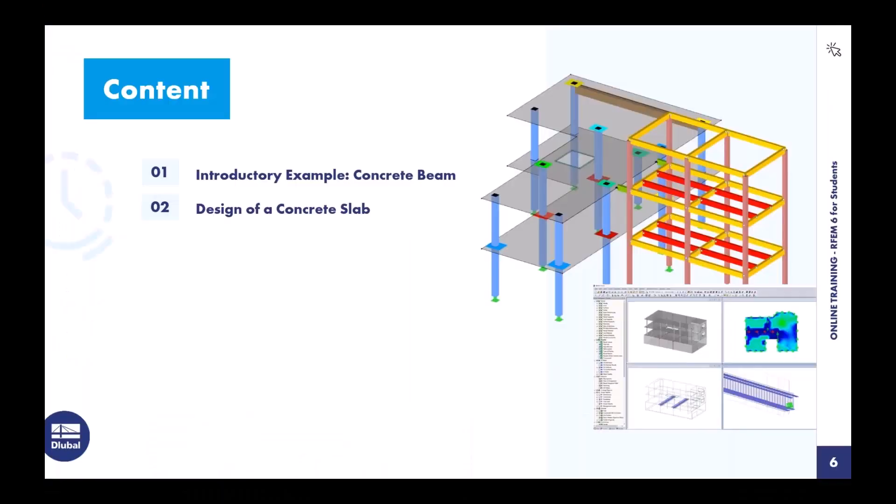
{"action": "left_click", "coordinate": [300, 374]}
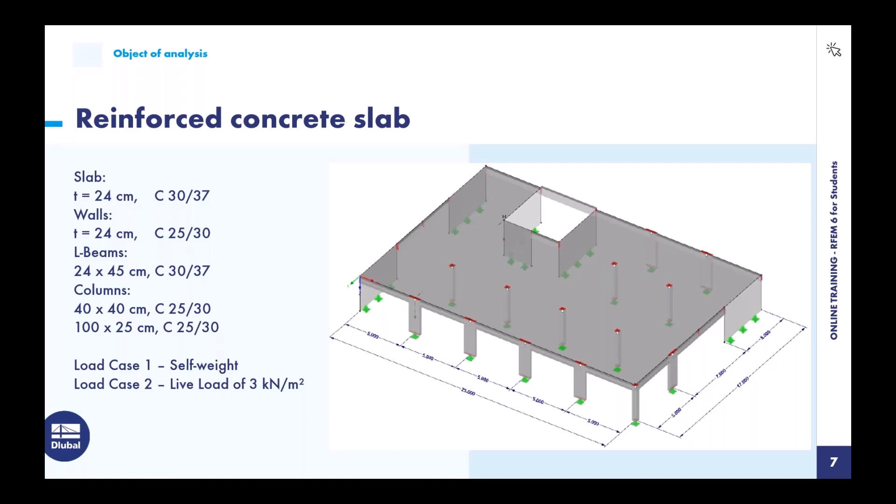
{"action": "key", "text": "alt+Tab"}
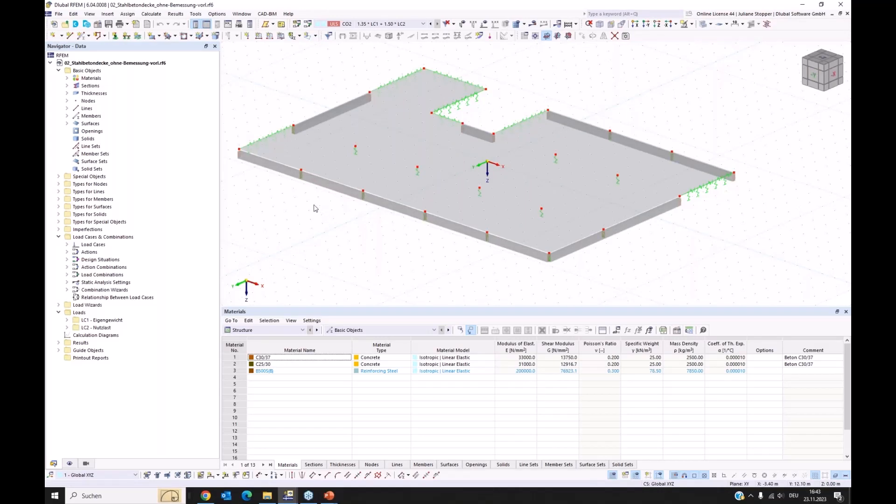
Open the properties of rib member 4 on the slab edge and look through the available member types.
{"action": "middle_click_drag", "start_coordinate": [279, 228], "coordinate": [448, 299], "text": "ctrl"}
{"action": "left_click_drag", "start_coordinate": [457, 306], "coordinate": [420, 366]}
{"action": "middle_click_drag", "start_coordinate": [418, 322], "coordinate": [360, 245], "text": "ctrl"}
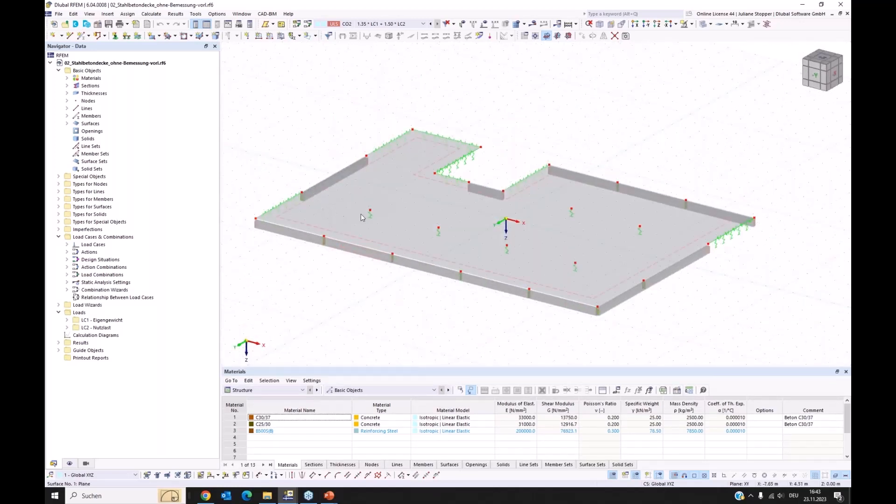
{"action": "middle_click_drag", "start_coordinate": [336, 240], "coordinate": [343, 299], "text": "ctrl"}
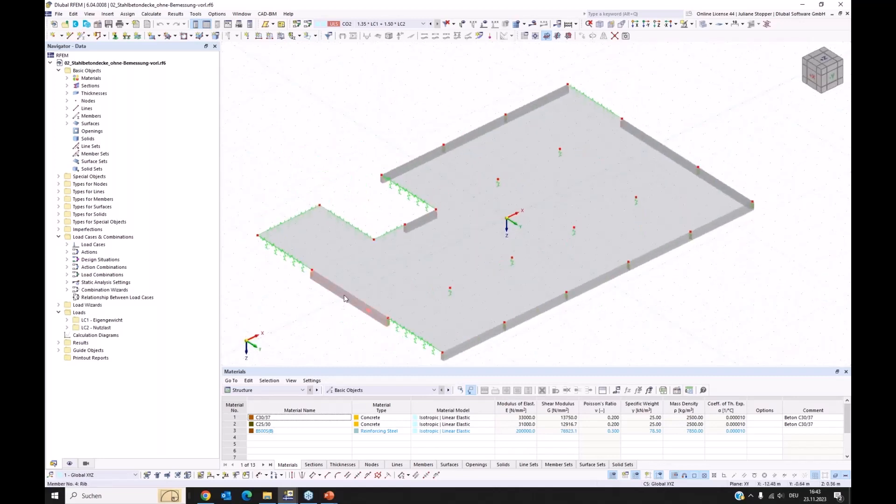
{"action": "right_click", "coordinate": [344, 299]}
{"action": "mouse_move", "coordinate": [363, 311]}
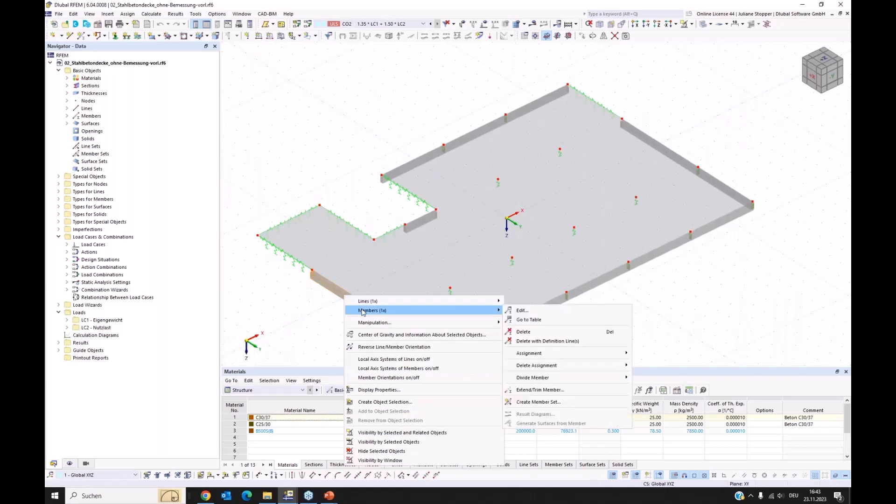
{"action": "left_click", "coordinate": [521, 311]}
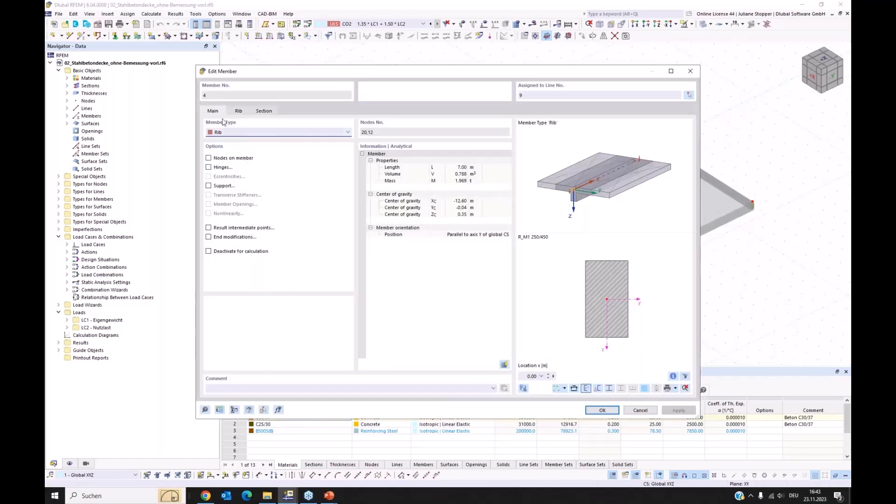
{"action": "left_click", "coordinate": [235, 133]}
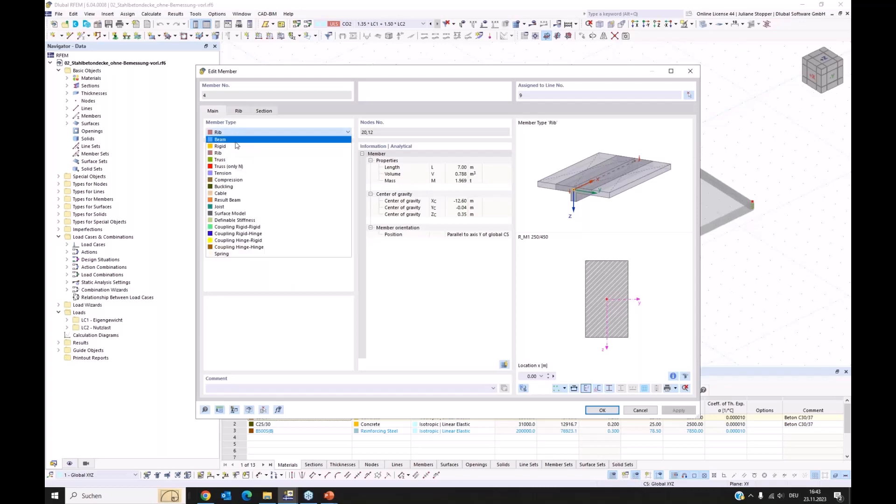
{"action": "key", "text": "Escape"}
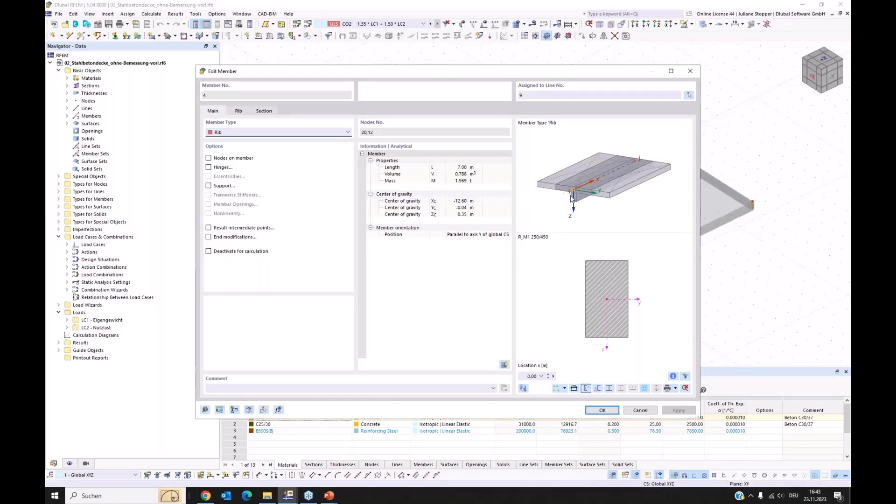
Review the rib's alignment, flange dimensions and 3D rendering, and leave the member properties without changes.
{"action": "left_click", "coordinate": [238, 111]}
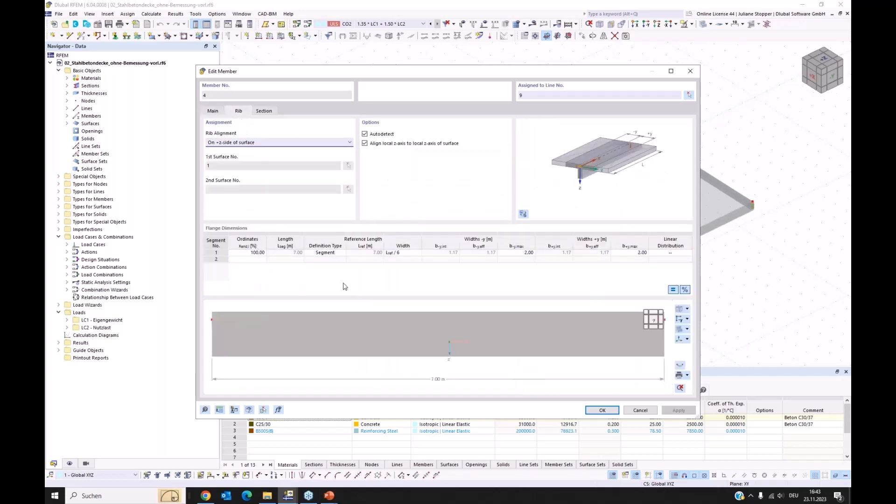
{"action": "left_click", "coordinate": [679, 310]}
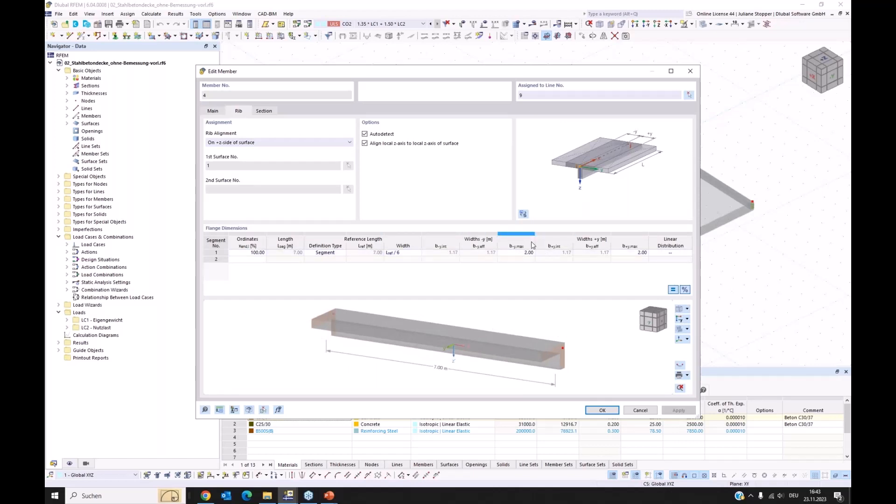
{"action": "mouse_move", "coordinate": [582, 363]}
{"action": "middle_mouse_down", "text": "ctrl"}
{"action": "mouse_move", "coordinate": [565, 367]}
{"action": "mouse_move", "coordinate": [581, 364]}
{"action": "middle_mouse_up", "text": "ctrl"}
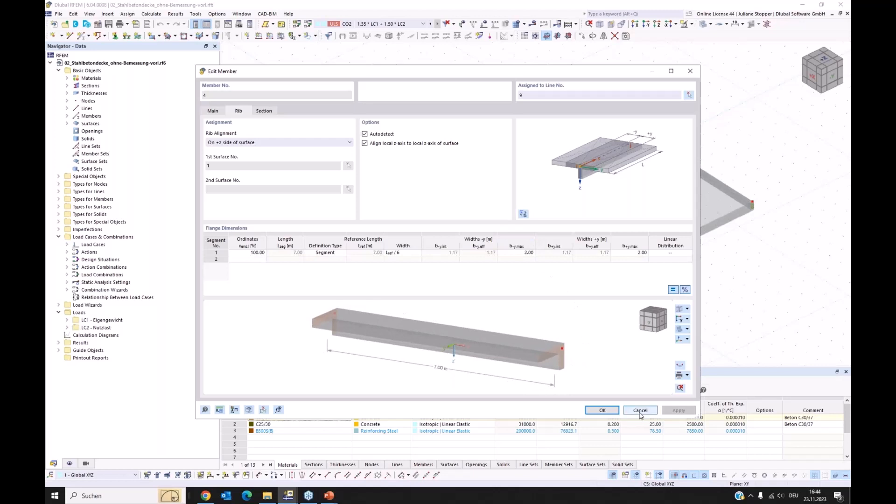
{"action": "left_click", "coordinate": [213, 112]}
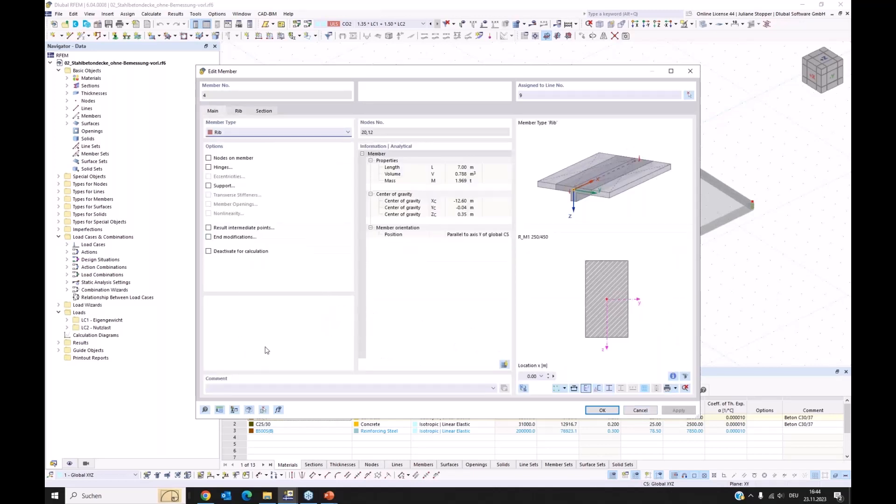
{"action": "left_click", "coordinate": [640, 410]}
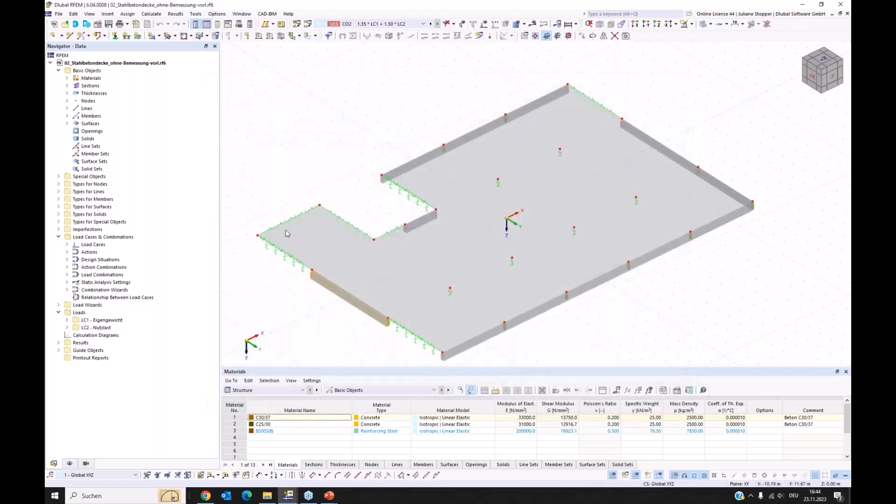
Open the slab model's base data for editing and activate the Concrete Design add-on.
{"action": "right_click", "coordinate": [84, 71]}
{"action": "left_click", "coordinate": [98, 77]}
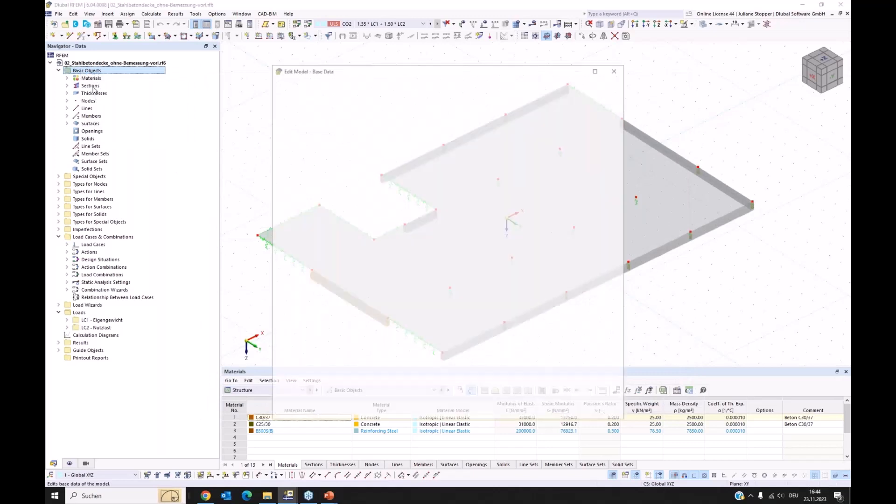
{"action": "left_click", "coordinate": [312, 85]}
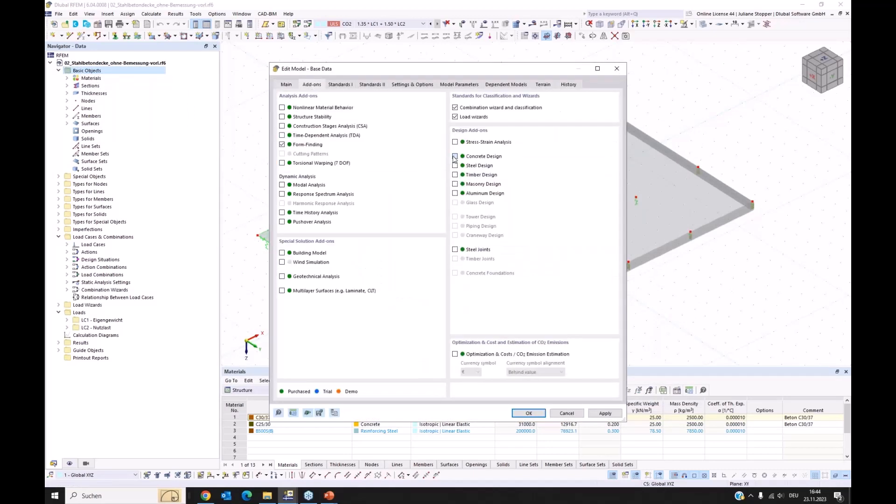
{"action": "left_click", "coordinate": [455, 157]}
Set the national annexes to CEN 2014-11 for concrete design, CEN 2015-09 for load wizards and CEN 2010-04 for load classification, accepting the standard change.
{"action": "left_click", "coordinate": [339, 85]}
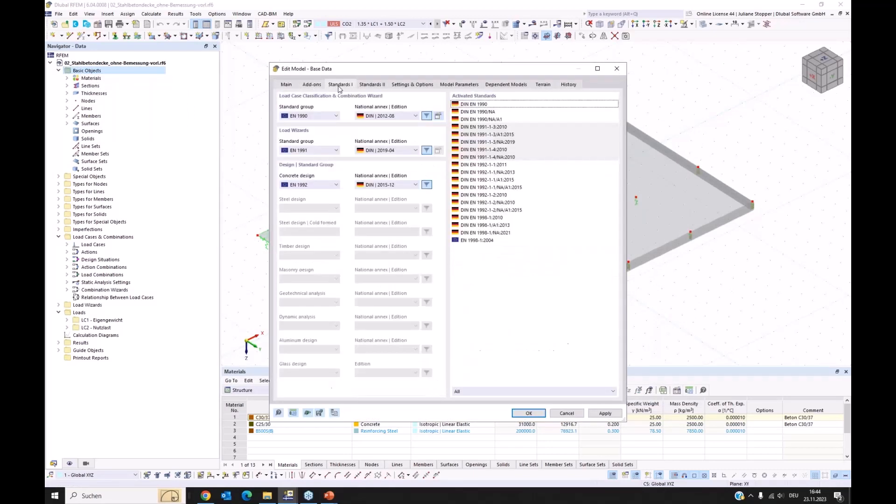
{"action": "left_click", "coordinate": [399, 185]}
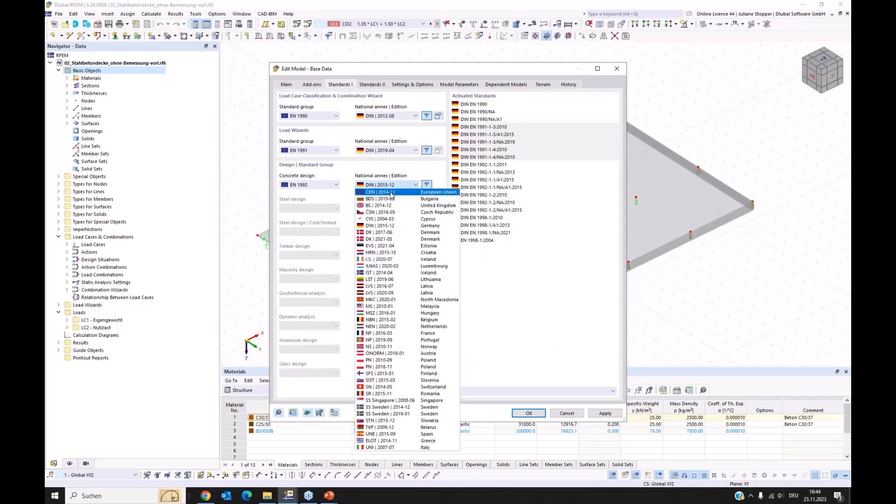
{"action": "left_click", "coordinate": [397, 192]}
{"action": "left_click", "coordinate": [396, 151]}
{"action": "left_click", "coordinate": [393, 158]}
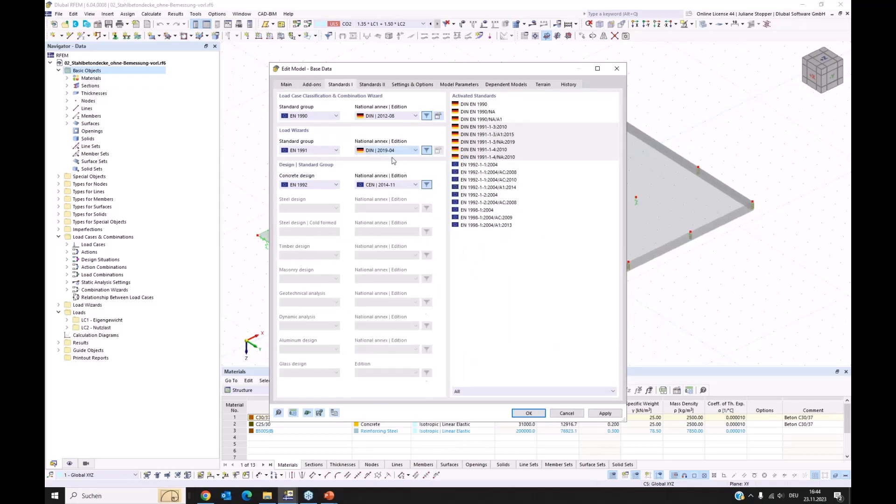
{"action": "left_click", "coordinate": [396, 115]}
{"action": "left_click", "coordinate": [388, 124]}
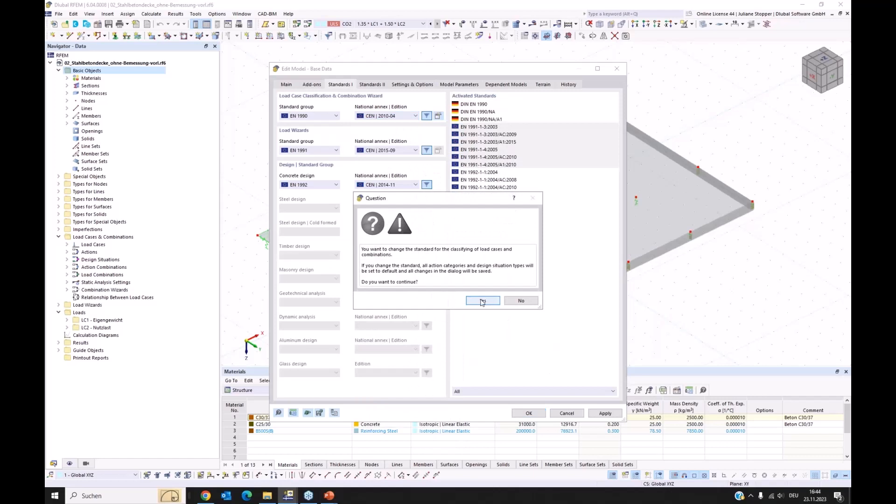
{"action": "left_click", "coordinate": [483, 300]}
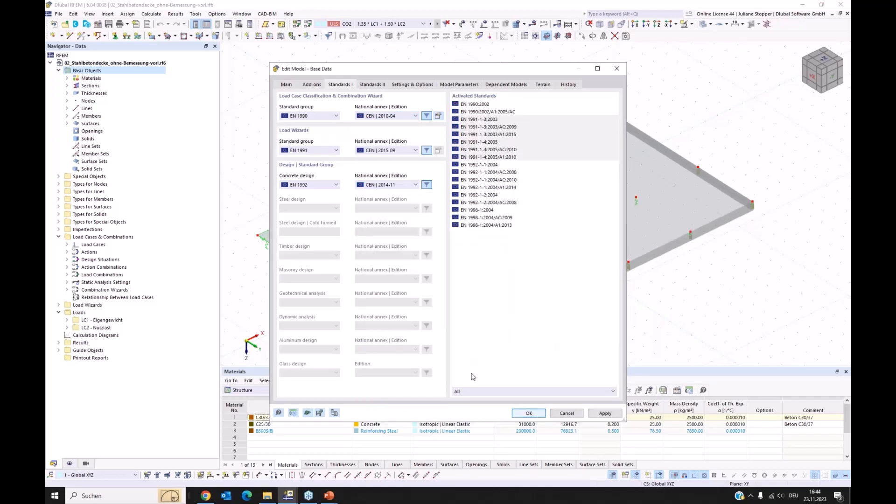
{"action": "left_click", "coordinate": [531, 414]}
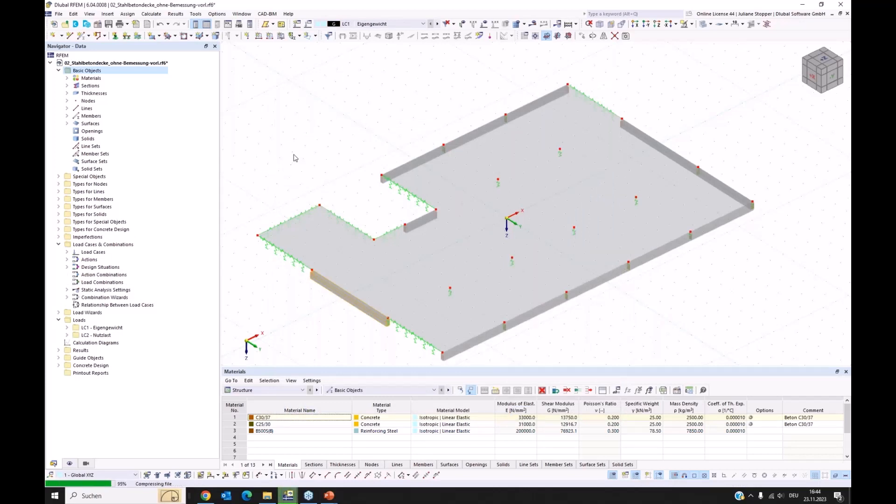
{"action": "middle_click_drag", "start_coordinate": [300, 173], "coordinate": [289, 252], "text": "ctrl"}
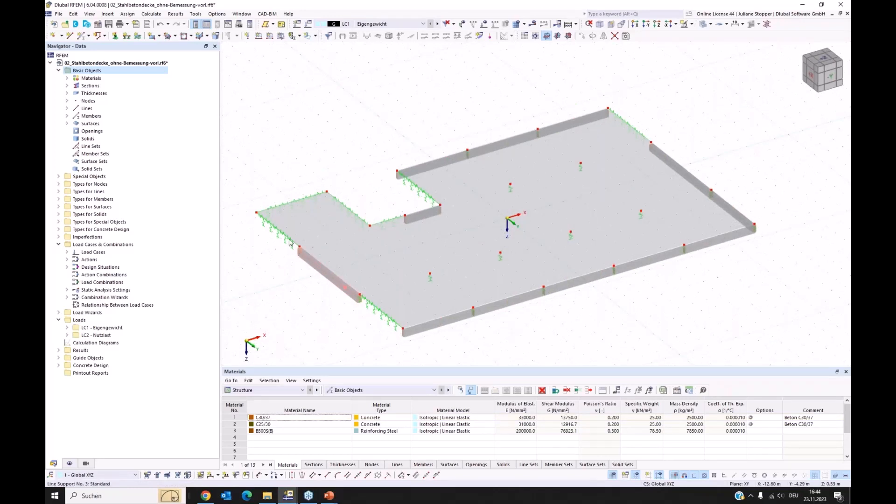
{"action": "middle_click_drag", "start_coordinate": [279, 266], "coordinate": [323, 292], "text": "ctrl"}
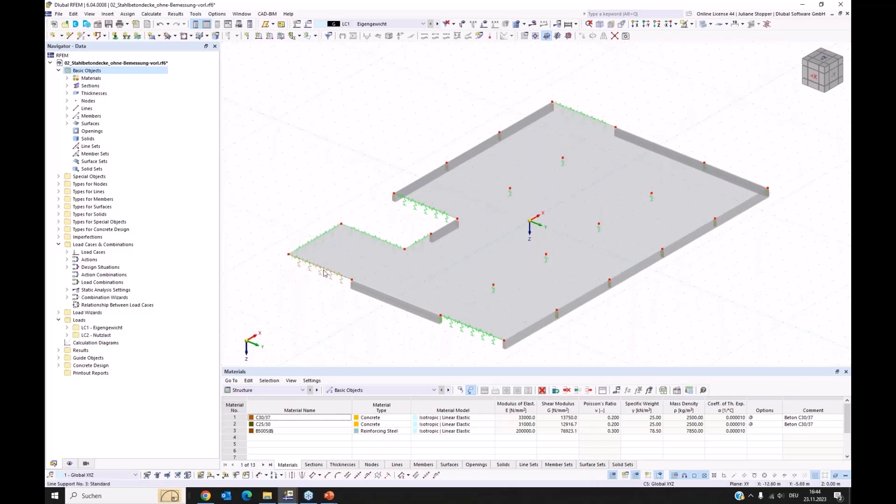
{"action": "right_click", "coordinate": [325, 272]}
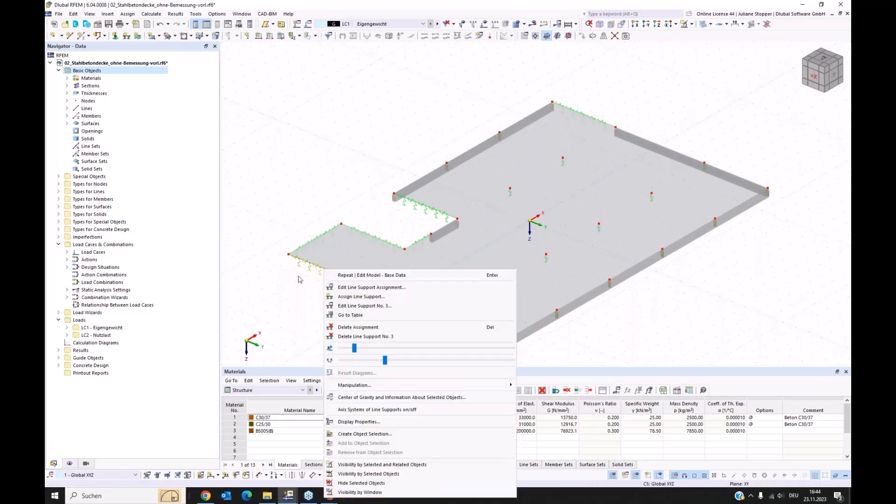
{"action": "left_click", "coordinate": [282, 297]}
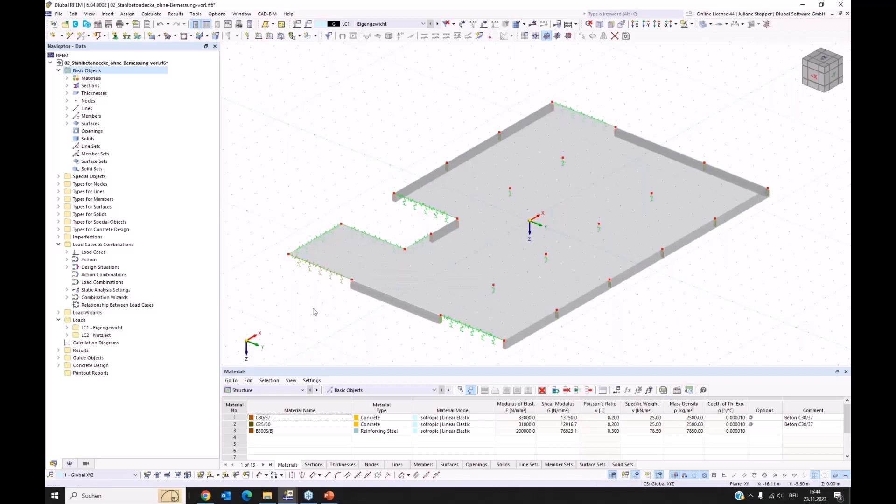
{"action": "right_click", "coordinate": [321, 270]}
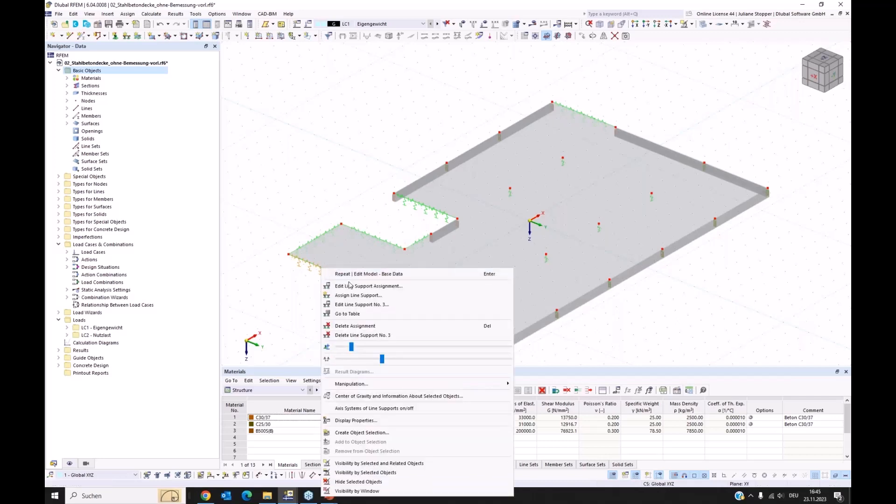
{"action": "left_click", "coordinate": [293, 297]}
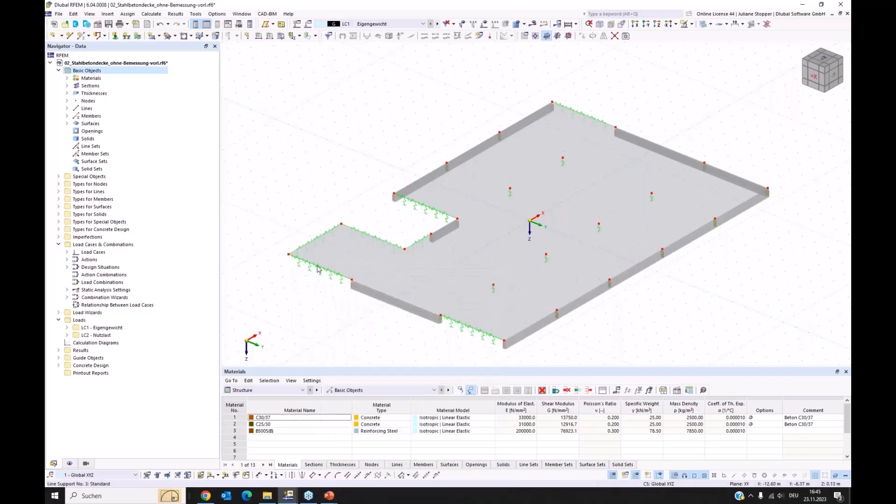
List the model's nodal and line support types and highlight the slab edges assigned to line support 3.
{"action": "left_click", "coordinate": [58, 184]}
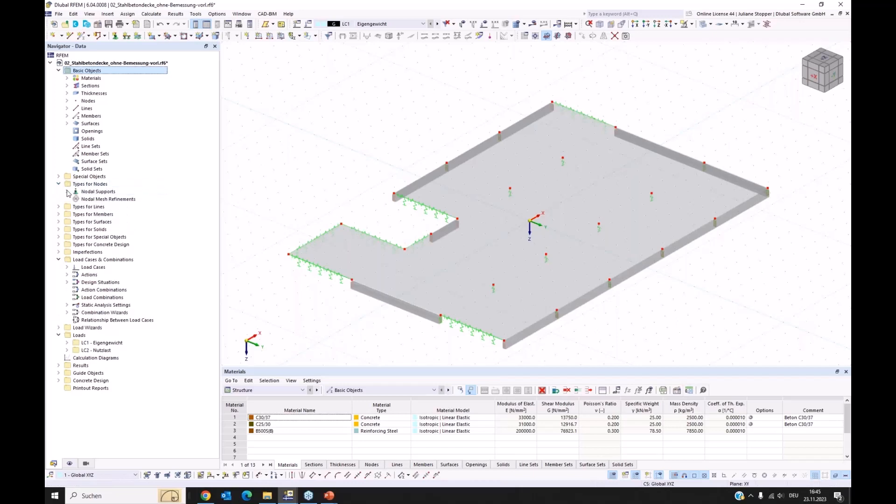
{"action": "left_click", "coordinate": [67, 191]}
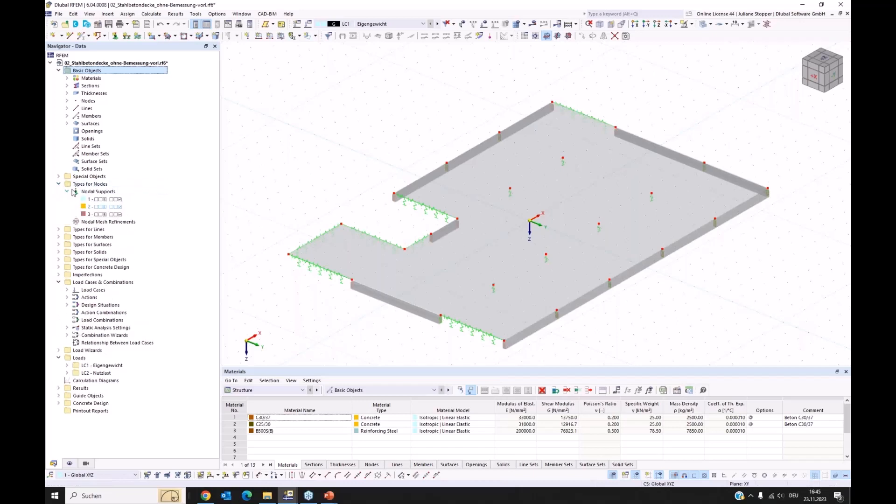
{"action": "left_click", "coordinate": [59, 229]}
{"action": "left_click", "coordinate": [66, 237]}
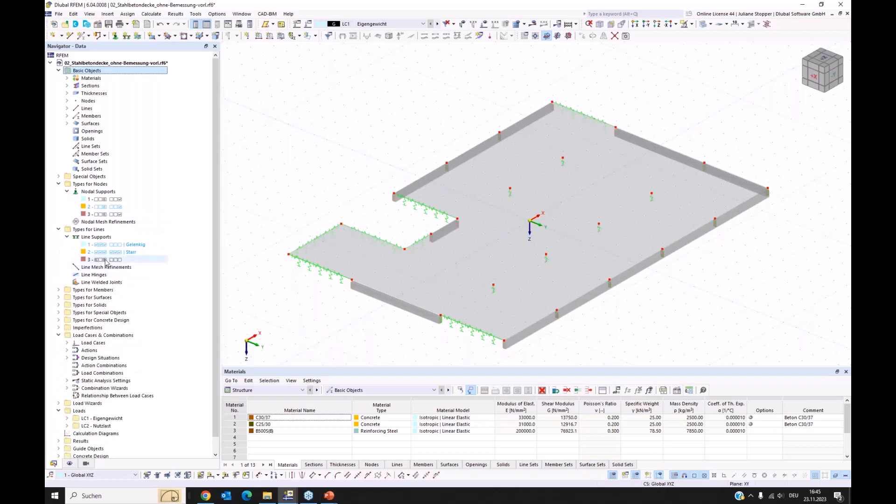
{"action": "left_click", "coordinate": [102, 260]}
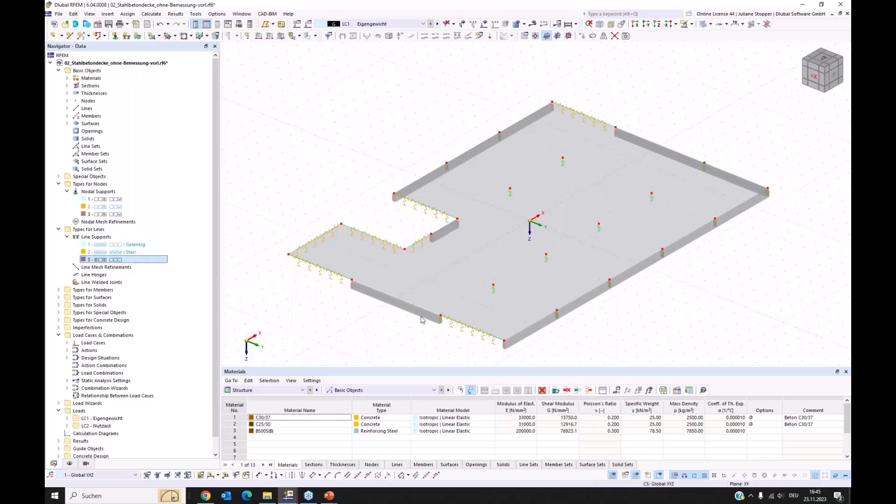
Review line support 3's spring constants and fictitious wall stiffness parameters, and leave the support without changes.
{"action": "double_click", "coordinate": [460, 335]}
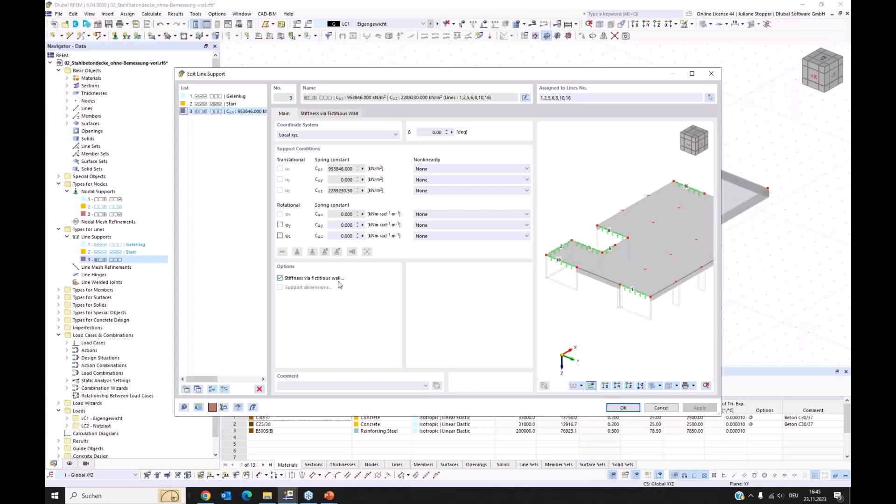
{"action": "left_click", "coordinate": [327, 115]}
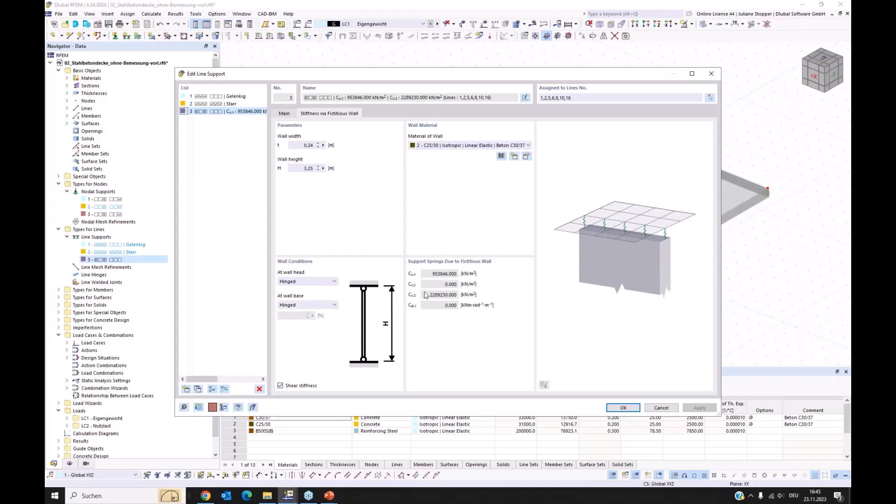
{"action": "left_click", "coordinate": [284, 113]}
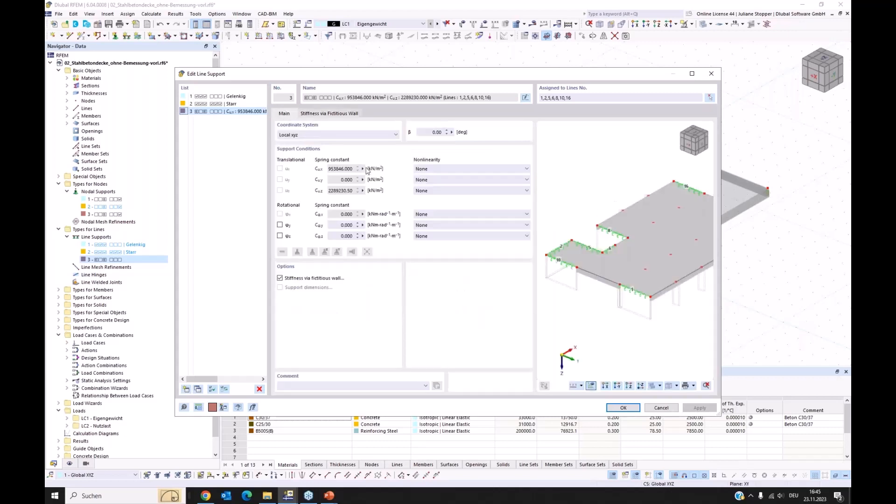
{"action": "left_click", "coordinate": [660, 408]}
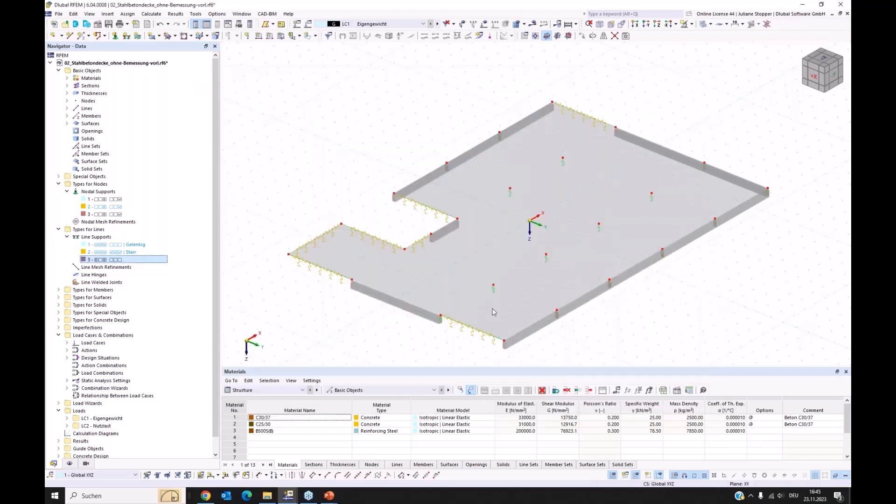
Review nodal support 1's spring constants and fictitious column stiffness parameters, and close its properties.
{"action": "left_click", "coordinate": [103, 214]}
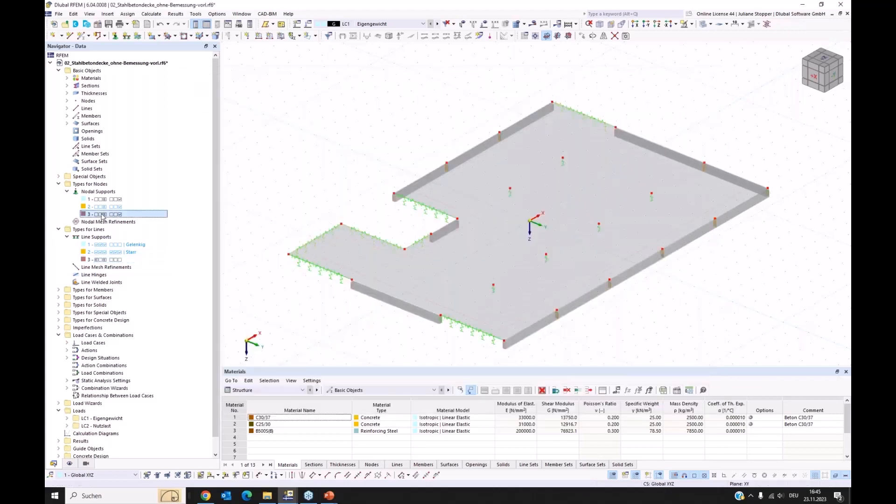
{"action": "left_click", "coordinate": [101, 200]}
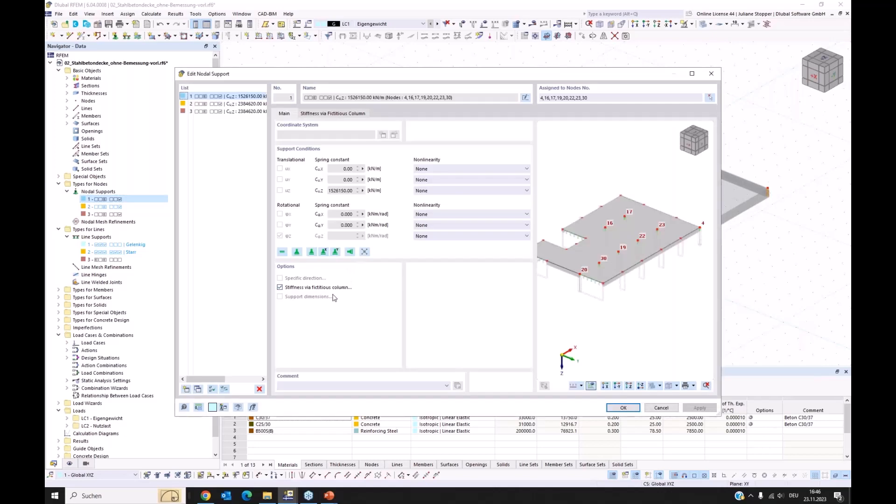
{"action": "left_click", "coordinate": [323, 115]}
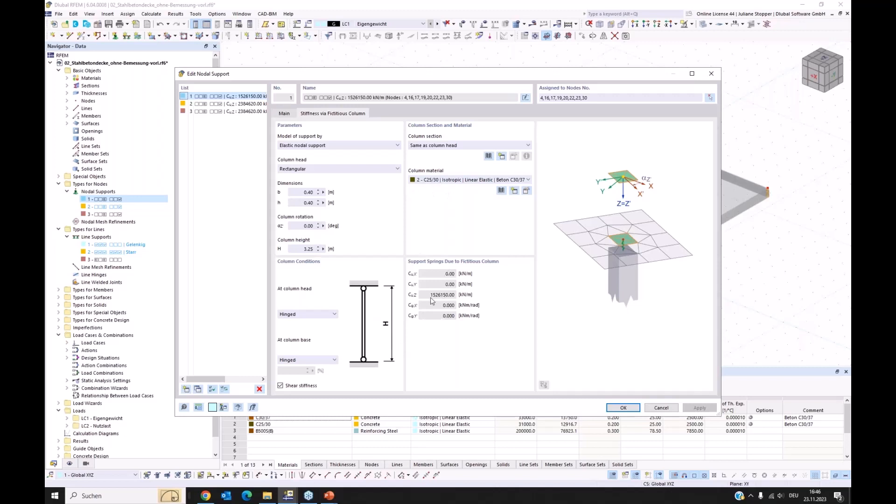
{"action": "left_click", "coordinate": [286, 114]}
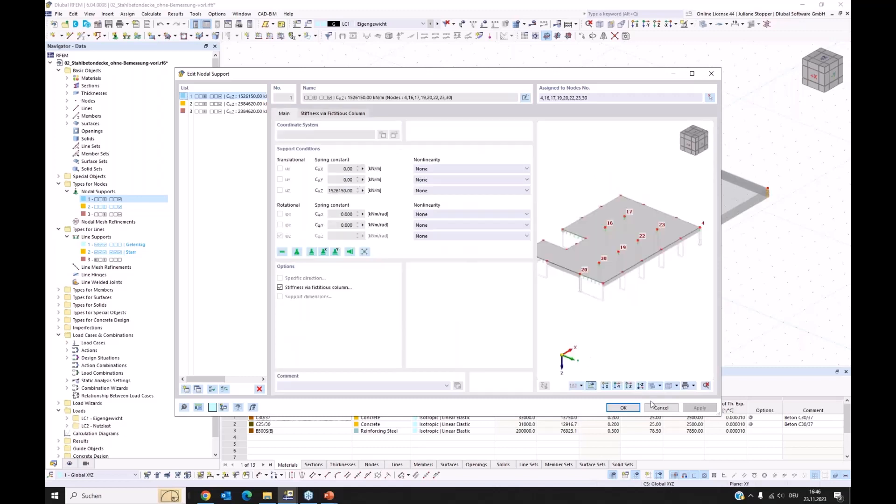
{"action": "left_click", "coordinate": [623, 408]}
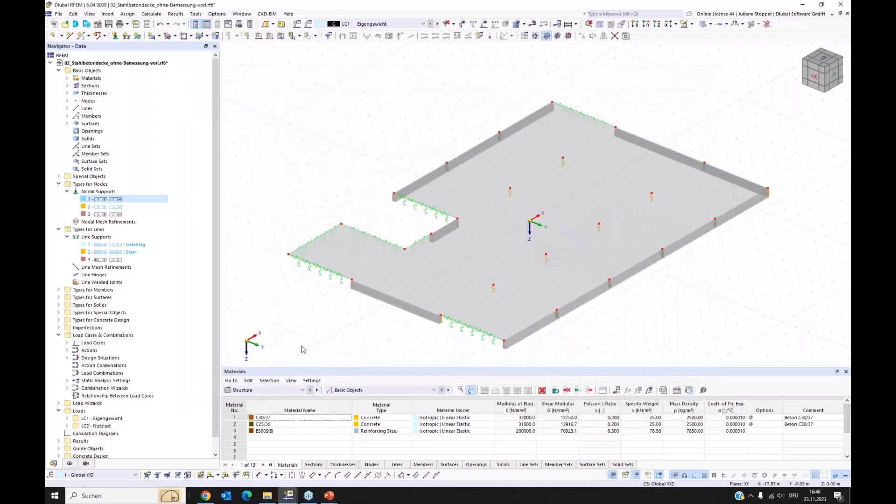
Turn on the display of the fictitious walls beneath the line supports.
{"action": "left_click", "coordinate": [69, 464]}
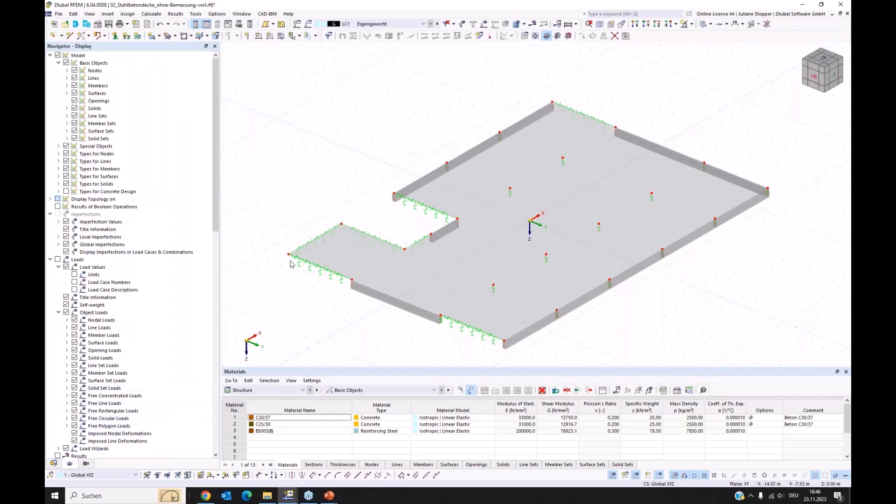
{"action": "left_click", "coordinate": [58, 161]}
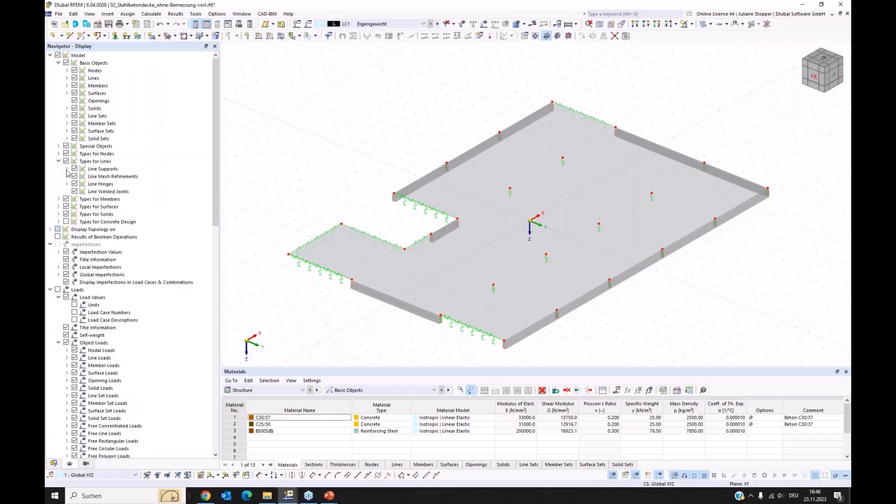
{"action": "left_click", "coordinate": [67, 169]}
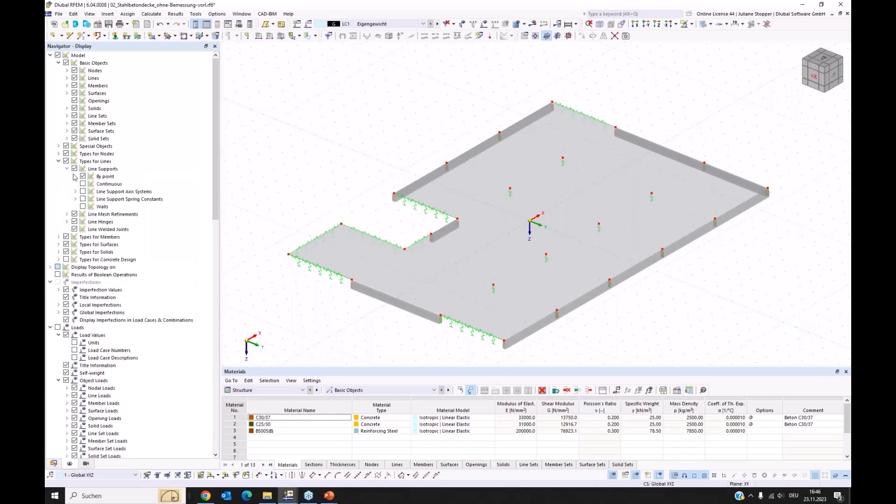
{"action": "left_click", "coordinate": [83, 206]}
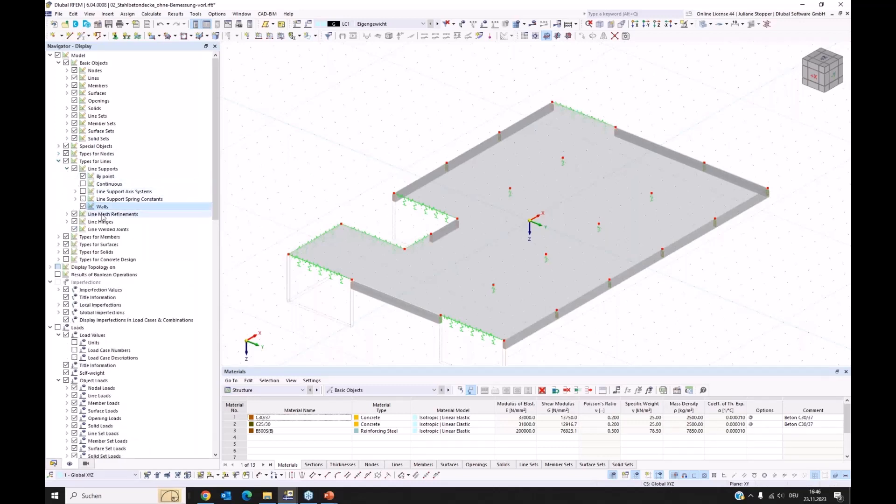
Turn on the display of the nodal supports' columns and inspect the supported slab from different angles.
{"action": "left_click", "coordinate": [58, 154]}
{"action": "left_click", "coordinate": [68, 161]}
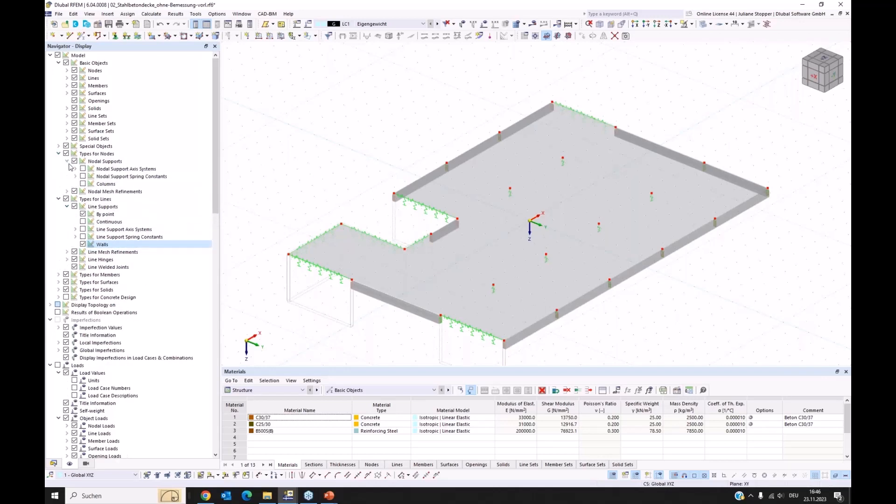
{"action": "left_click", "coordinate": [83, 184]}
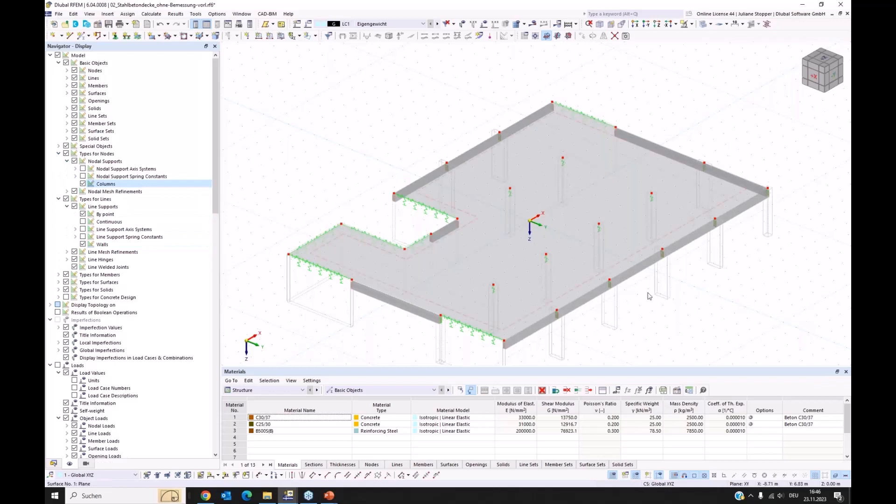
{"action": "middle_click_drag", "start_coordinate": [685, 334], "coordinate": [630, 342], "text": "ctrl"}
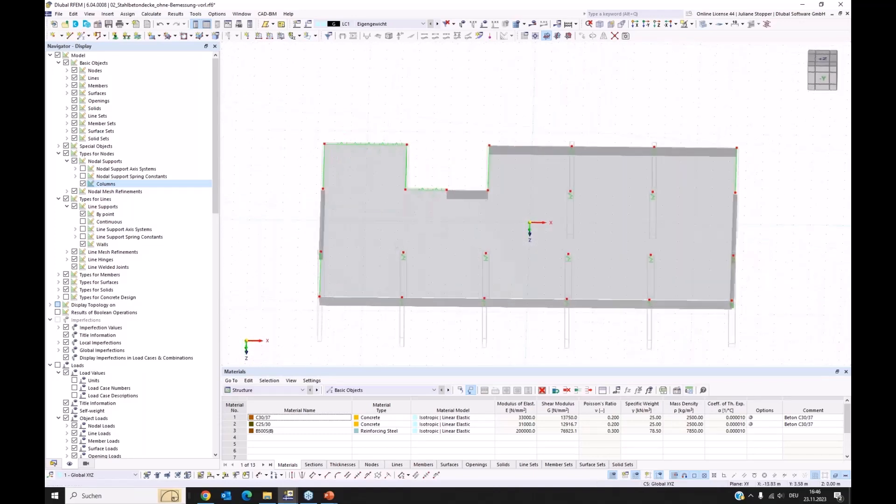
{"action": "middle_click_drag", "start_coordinate": [302, 254], "coordinate": [327, 275], "text": "ctrl"}
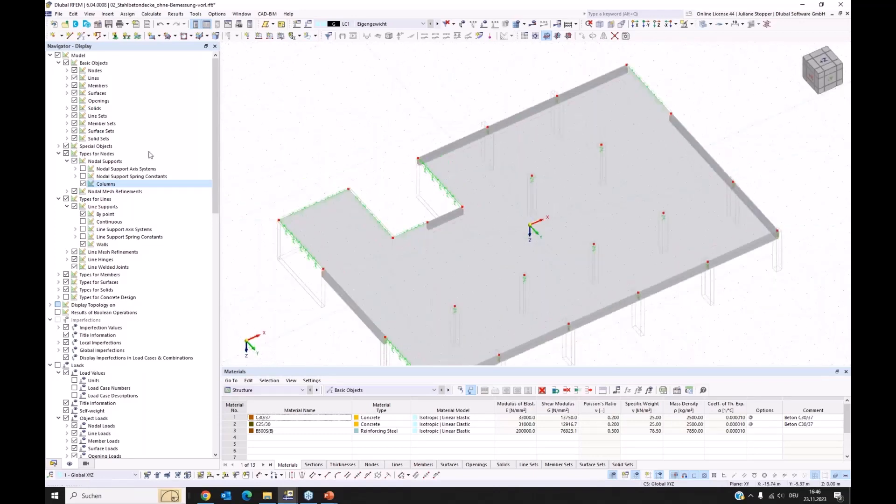
Turn on the display of the members' rib sections and inspect the effective flanges along the slab edges.
{"action": "left_click", "coordinate": [67, 85]}
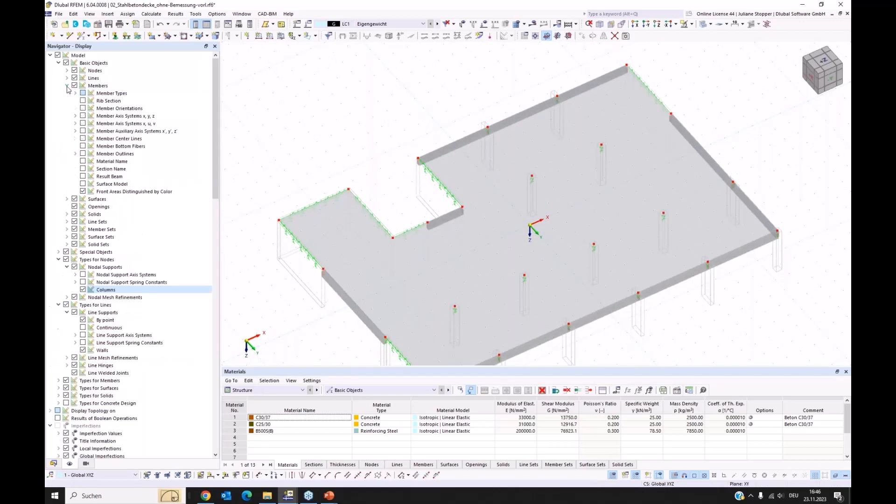
{"action": "left_click", "coordinate": [83, 101]}
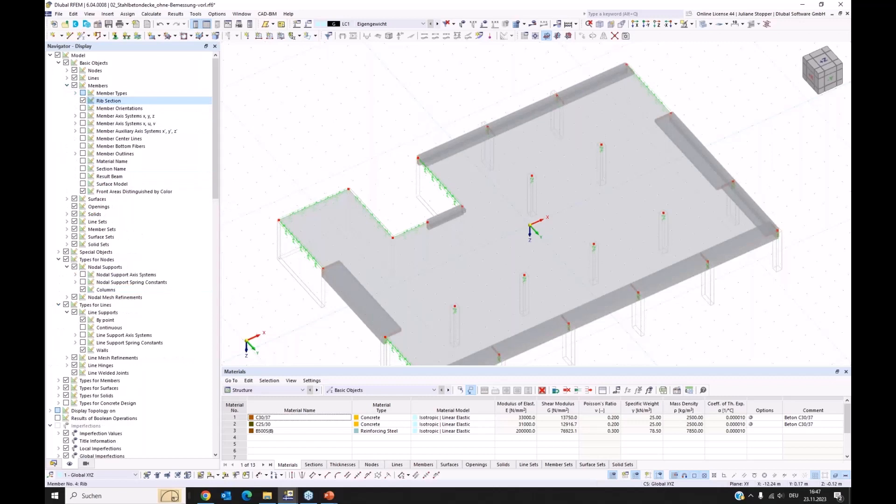
{"action": "scroll", "coordinate": [364, 288], "scroll_direction": "up", "scroll_amount": 5}
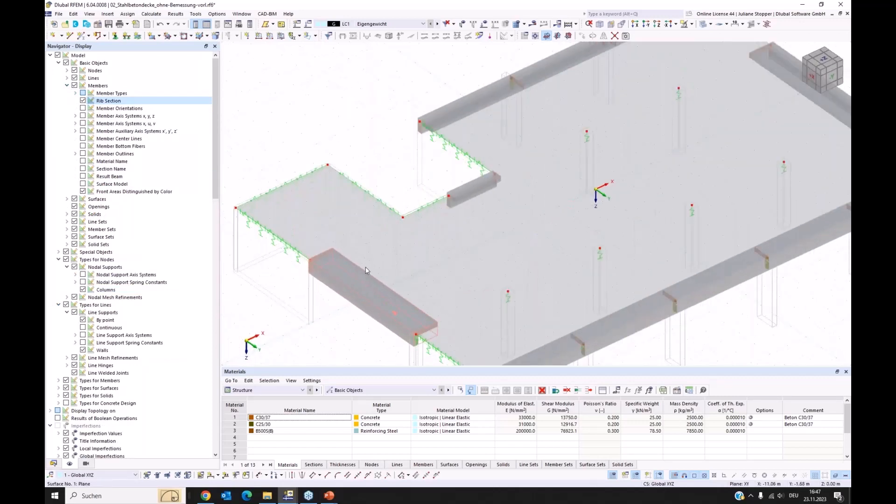
{"action": "scroll", "coordinate": [367, 271], "scroll_direction": "down", "scroll_amount": 2}
{"action": "middle_click_drag", "start_coordinate": [341, 324], "coordinate": [451, 321], "text": "ctrl"}
{"action": "middle_click_drag", "start_coordinate": [419, 321], "coordinate": [357, 321], "text": "ctrl"}
Set the solid model rendering of surfaces to Filled incl. Thickness.
{"action": "scroll", "coordinate": [114, 243], "scroll_direction": "down", "scroll_amount": 6}
{"action": "scroll", "coordinate": [114, 243], "scroll_direction": "down", "scroll_amount": 20}
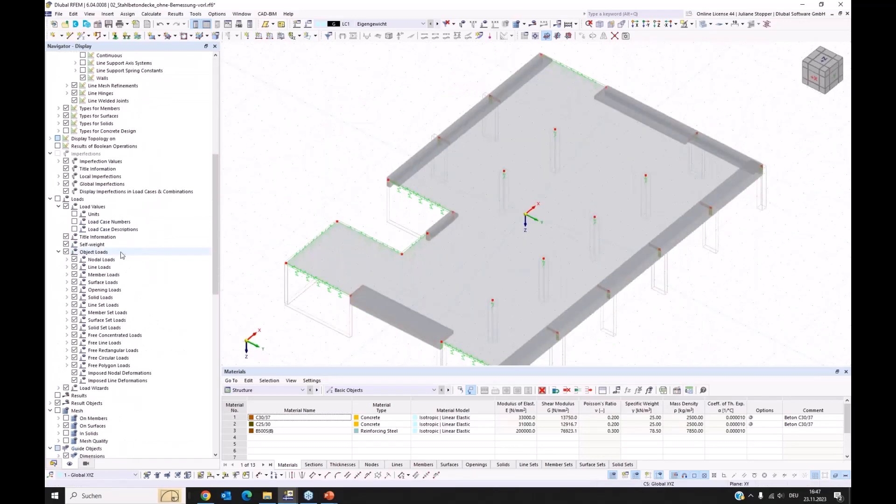
{"action": "scroll", "coordinate": [135, 280], "scroll_direction": "down", "scroll_amount": 1}
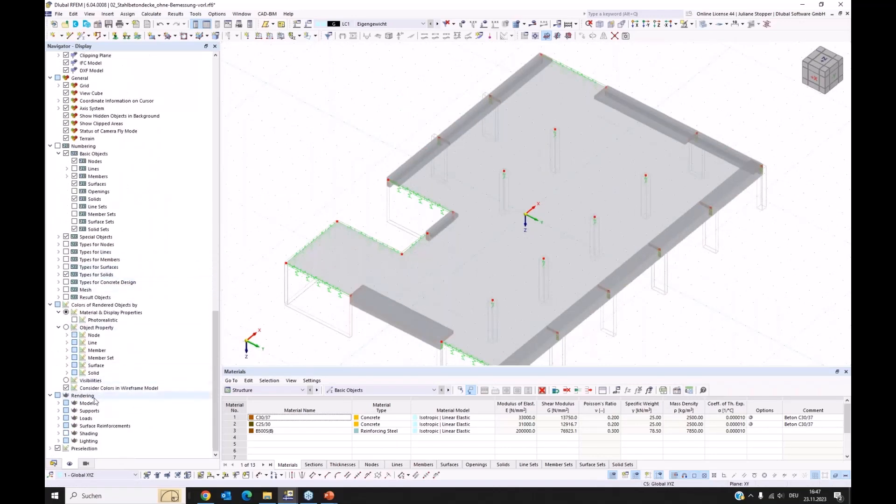
{"action": "left_click", "coordinate": [58, 404]}
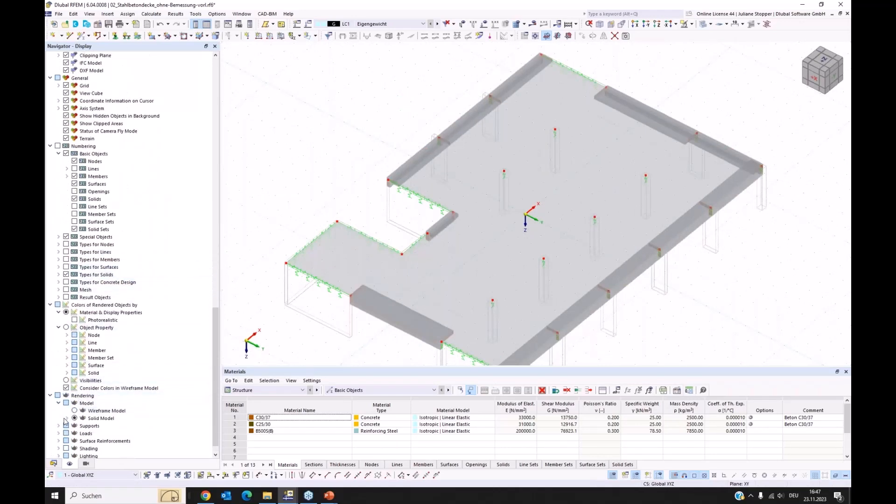
{"action": "left_click", "coordinate": [67, 418]}
{"action": "left_click", "coordinate": [75, 440]}
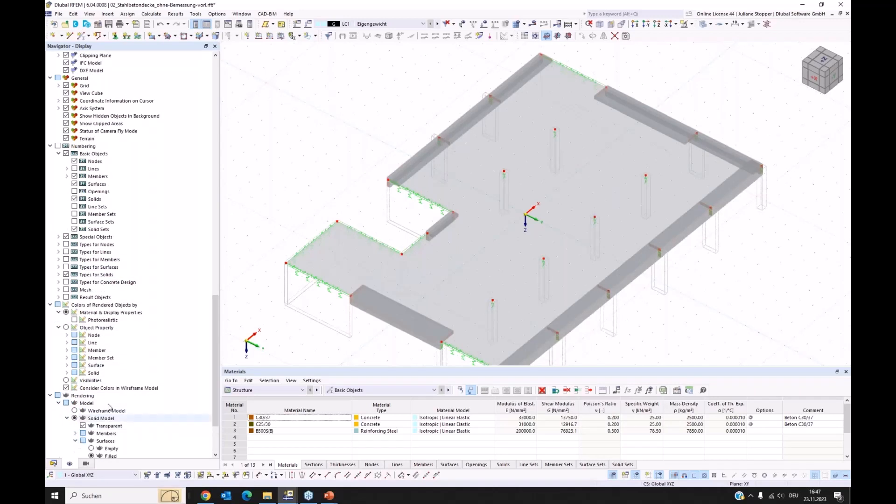
{"action": "scroll", "coordinate": [84, 420], "scroll_direction": "down", "scroll_amount": 3}
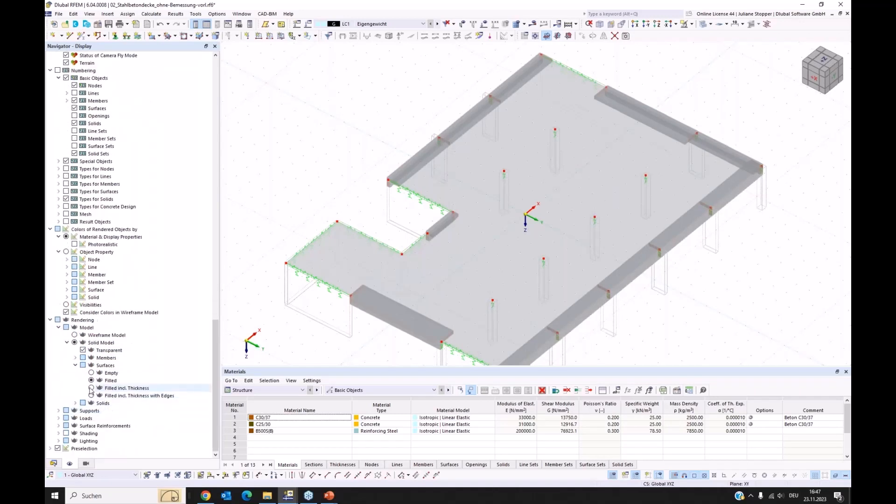
{"action": "left_click", "coordinate": [90, 389]}
{"action": "left_click", "coordinate": [91, 388]}
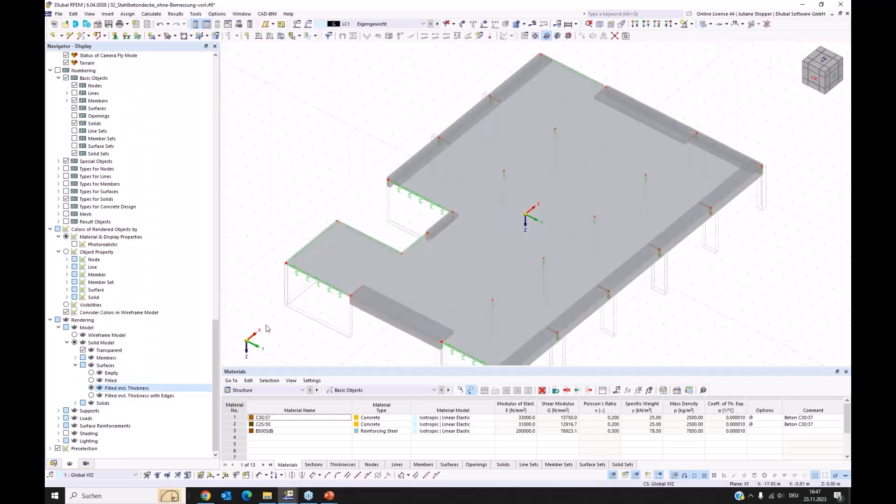
Inspect the edge rib's cross-section at the slab corner with the transparent display switched off.
{"action": "middle_click_drag", "start_coordinate": [285, 331], "coordinate": [373, 291], "text": "ctrl"}
{"action": "scroll", "coordinate": [374, 291], "scroll_direction": "up", "scroll_amount": 5}
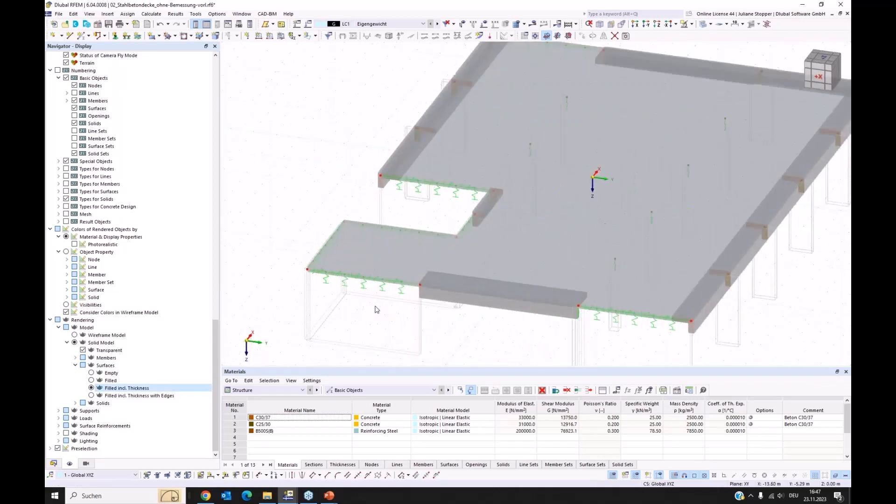
{"action": "scroll", "coordinate": [627, 297], "scroll_direction": "down", "scroll_amount": 5}
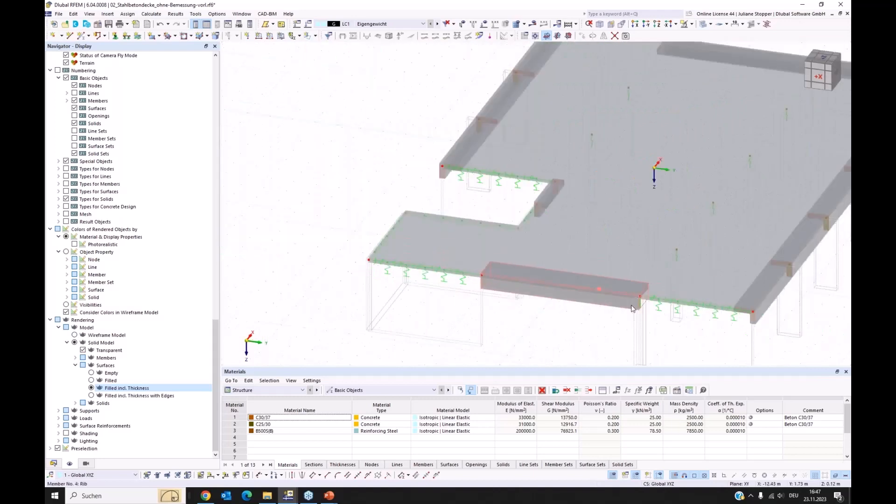
{"action": "middle_click_drag", "start_coordinate": [671, 317], "coordinate": [682, 274], "text": "ctrl"}
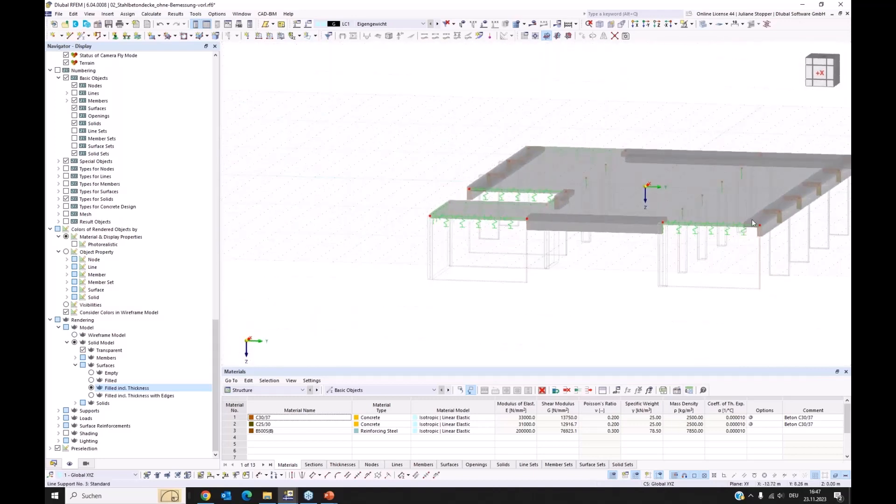
{"action": "scroll", "coordinate": [747, 237], "scroll_direction": "up", "scroll_amount": 5}
{"action": "middle_click_drag", "start_coordinate": [752, 236], "coordinate": [588, 247], "text": "ctrl"}
{"action": "left_click", "coordinate": [704, 25]}
{"action": "left_click", "coordinate": [704, 26]}
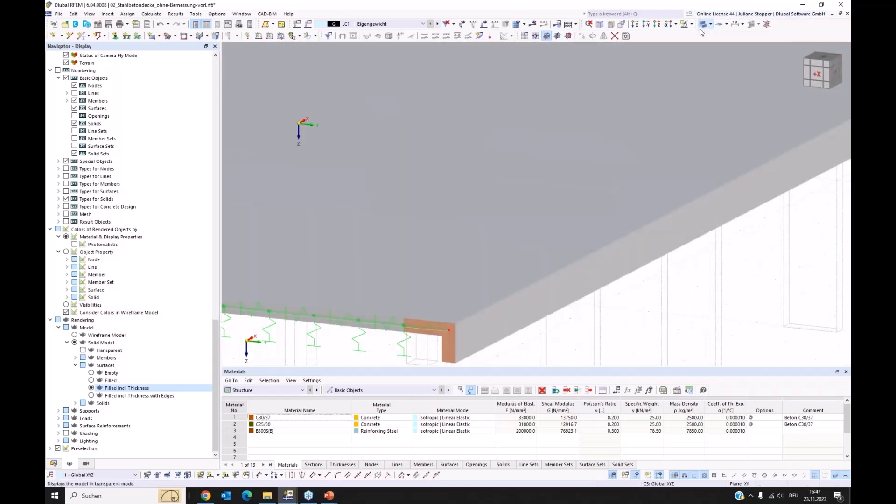
{"action": "middle_click_drag", "start_coordinate": [360, 343], "coordinate": [372, 327], "text": "ctrl"}
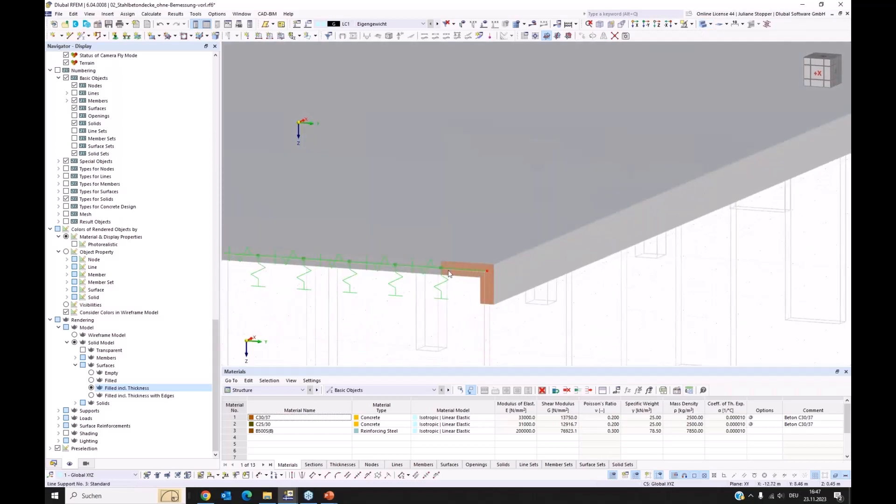
Compare the transparent and solid displays at the slab corner, restore the transparent display, and view the whole slab.
{"action": "left_click", "coordinate": [703, 24]}
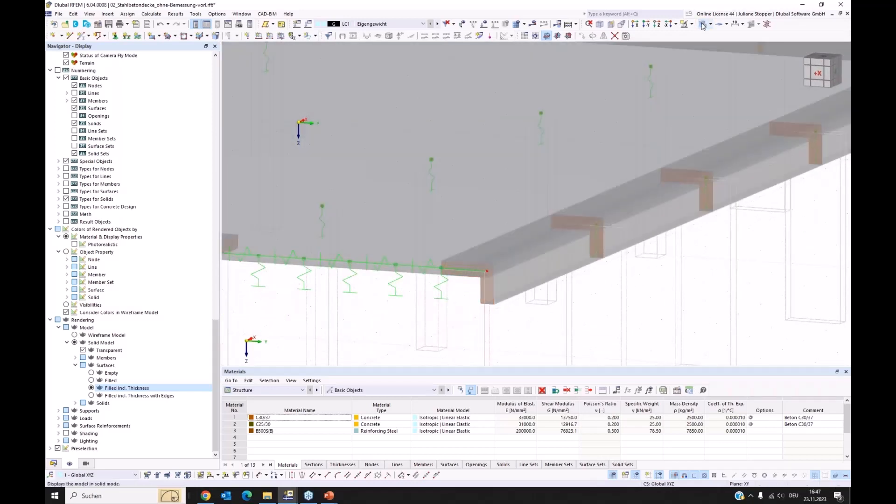
{"action": "left_click", "coordinate": [702, 25]}
{"action": "left_click", "coordinate": [703, 25]}
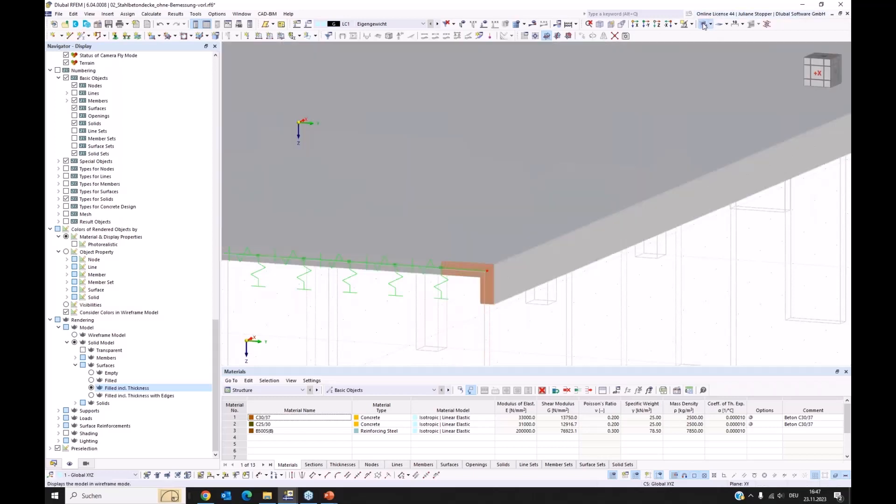
{"action": "left_click", "coordinate": [703, 25]}
{"action": "scroll", "coordinate": [547, 180], "scroll_direction": "down", "scroll_amount": 8}
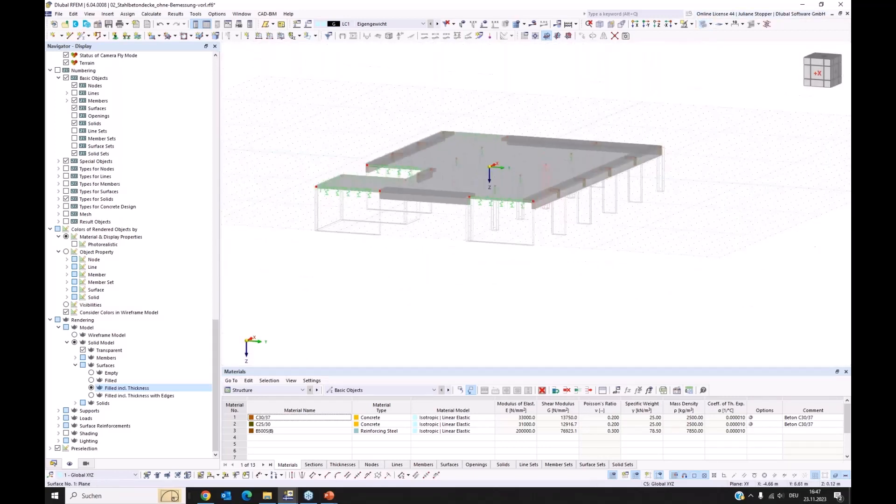
{"action": "middle_click_drag", "start_coordinate": [547, 182], "coordinate": [460, 231], "text": "ctrl"}
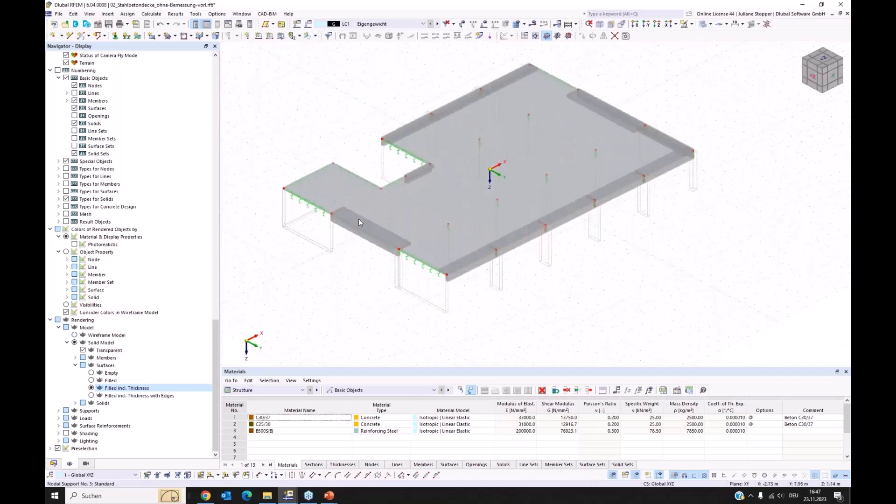
Assign the action category Imposed loads - category B: office areas to load case LC2 Nutzlast.
{"action": "left_click", "coordinate": [54, 464]}
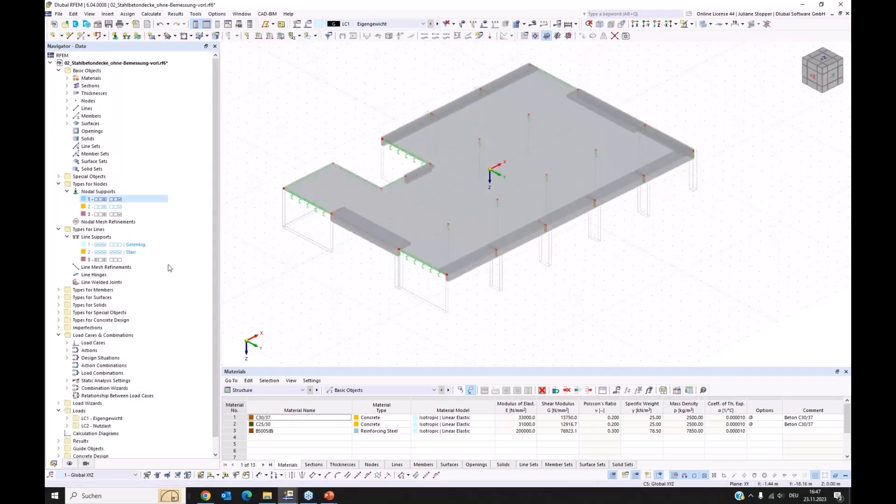
{"action": "left_click", "coordinate": [67, 343]}
{"action": "left_click", "coordinate": [124, 357]}
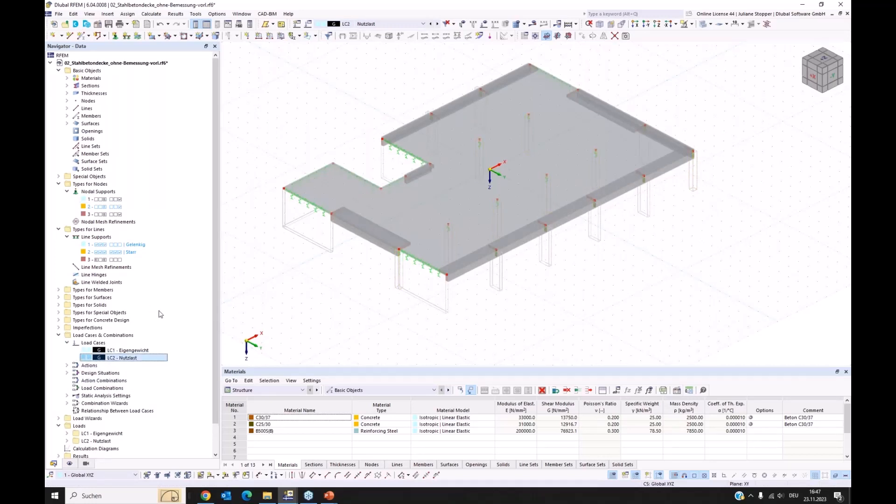
{"action": "double_click", "coordinate": [99, 358]}
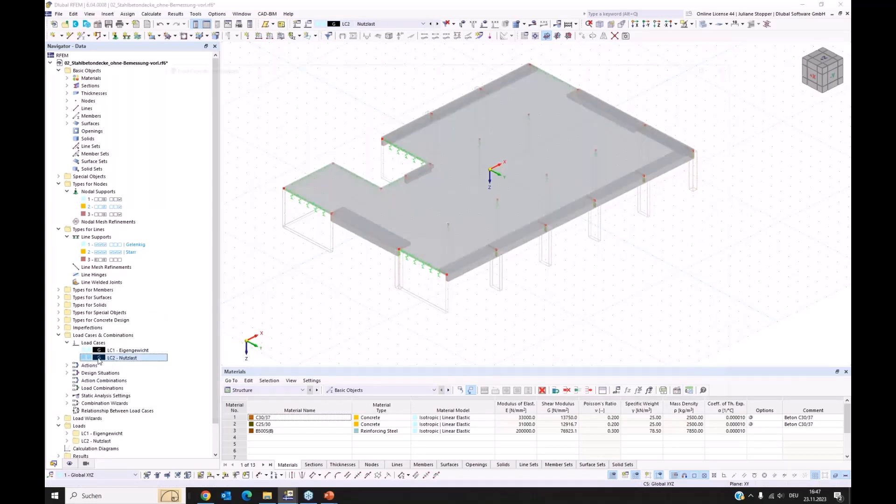
{"action": "left_click", "coordinate": [335, 221]}
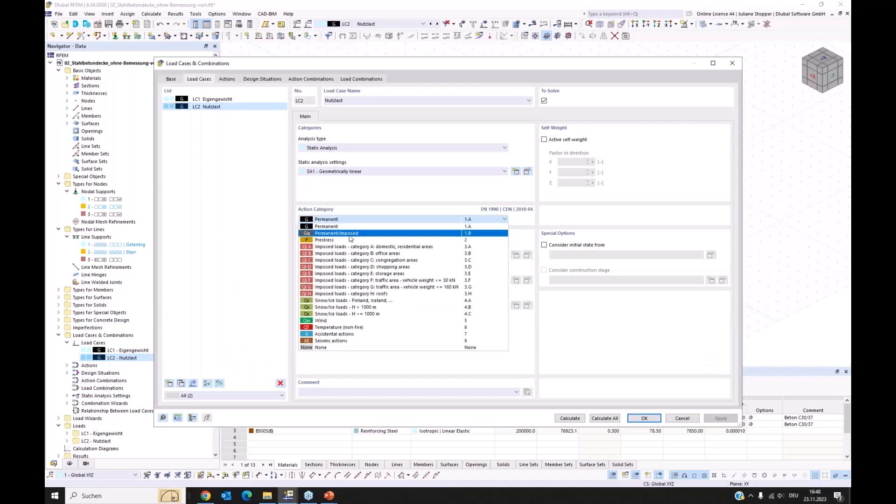
{"action": "left_click", "coordinate": [352, 256]}
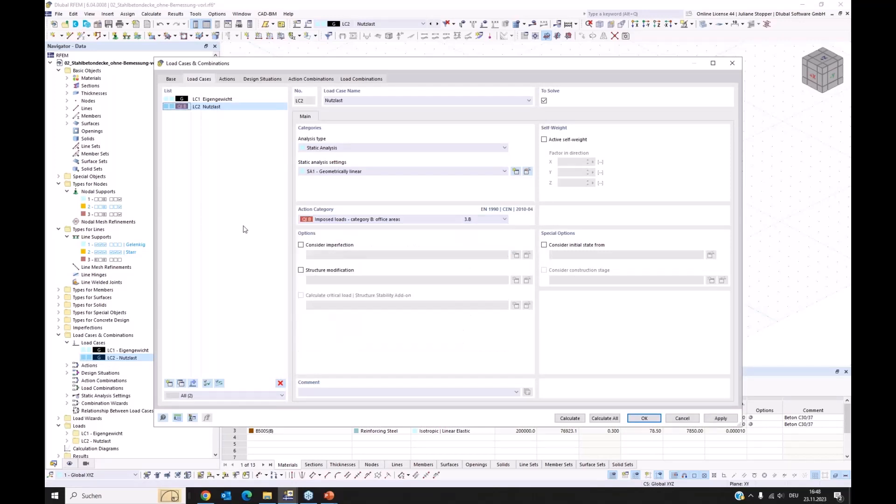
{"action": "left_click", "coordinate": [637, 419]}
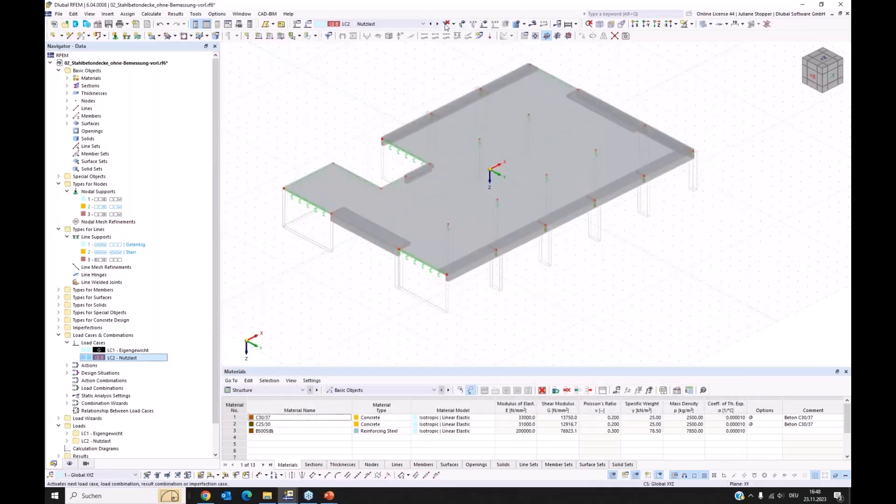
Show the loads of LC2 Nutzlast and LC1 Eigengewicht on the slab, and hide the loads again.
{"action": "left_click", "coordinate": [485, 26]}
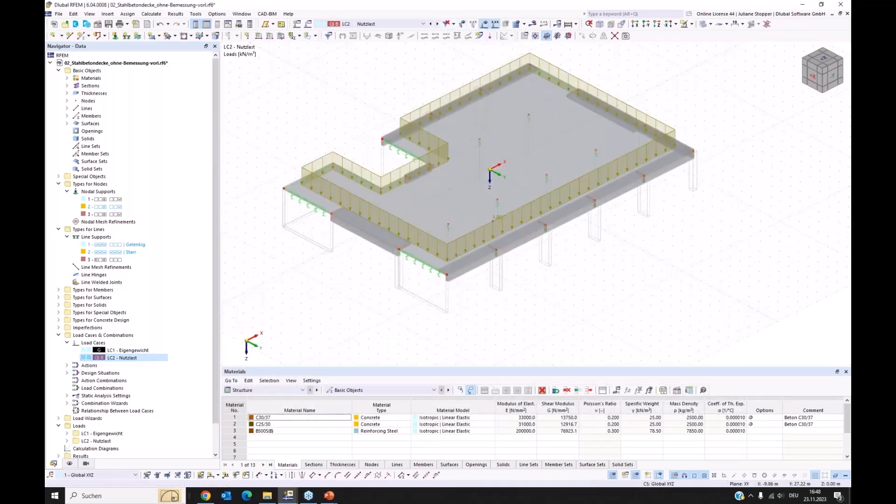
{"action": "middle_click_drag", "start_coordinate": [679, 359], "coordinate": [634, 340], "text": "ctrl"}
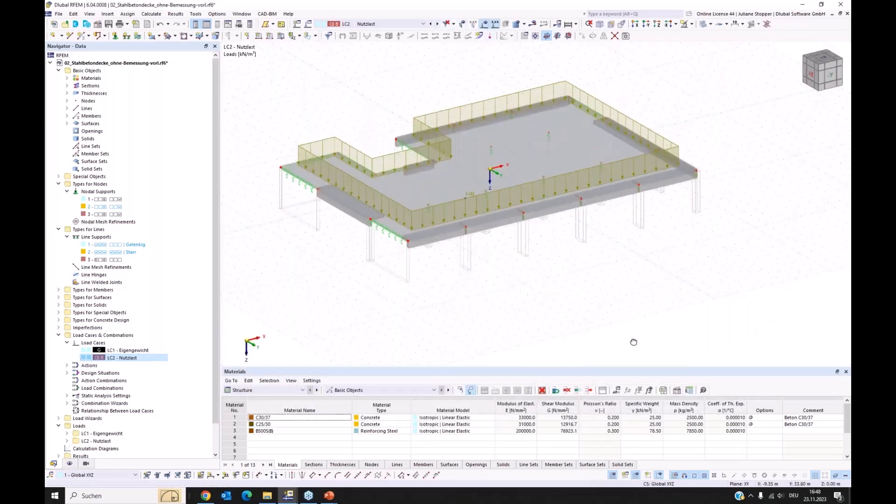
{"action": "left_click", "coordinate": [431, 24]}
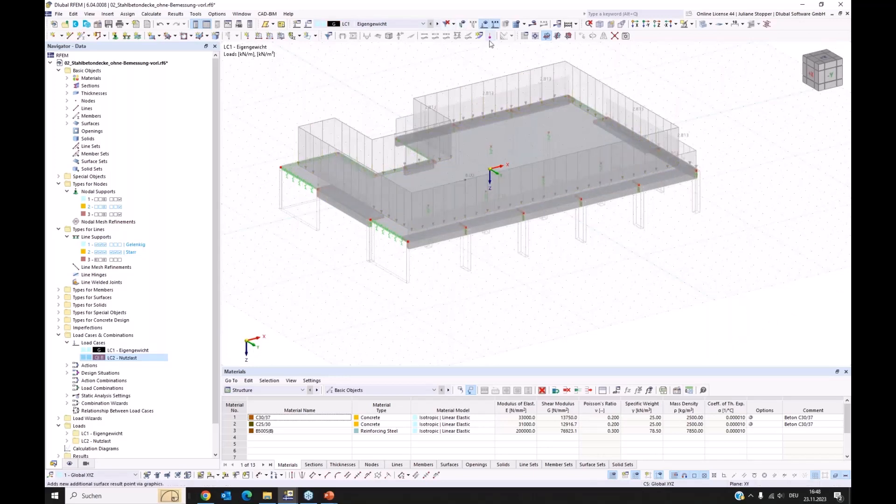
{"action": "left_click", "coordinate": [484, 25]}
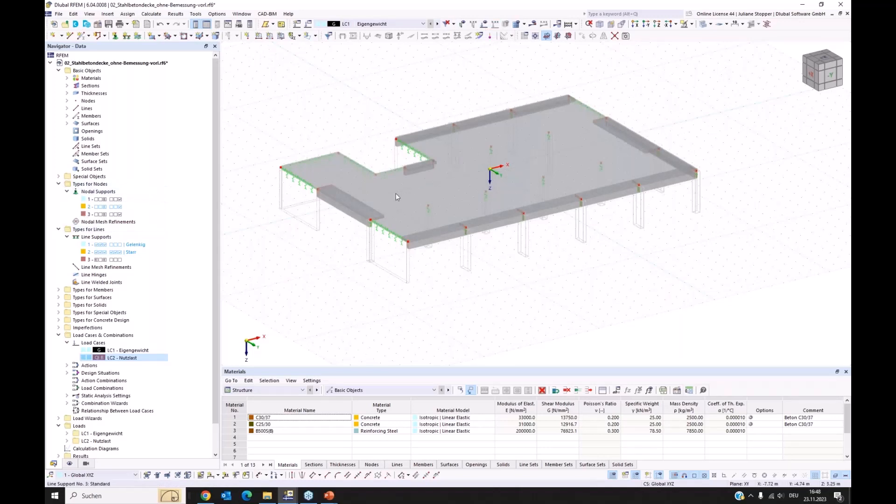
Open the slab surface's properties and review its concrete cover, durability classes and reinforcement directions.
{"action": "double_click", "coordinate": [411, 226]}
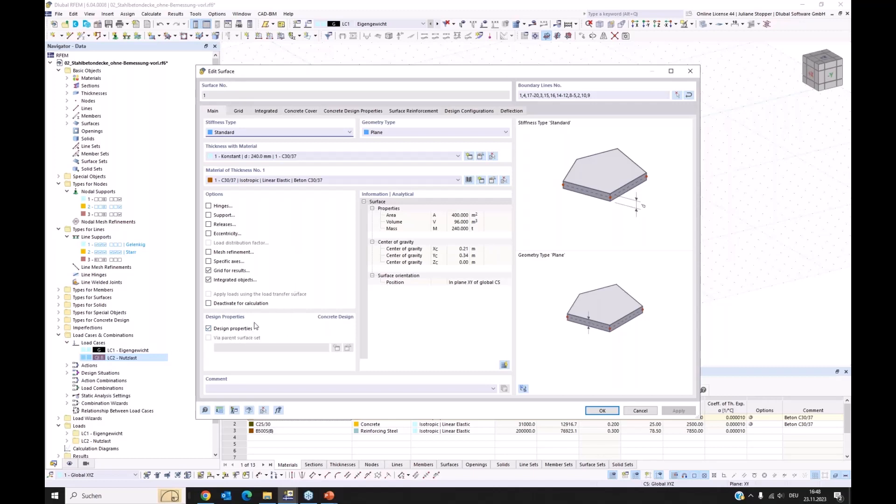
{"action": "left_click", "coordinate": [293, 112]}
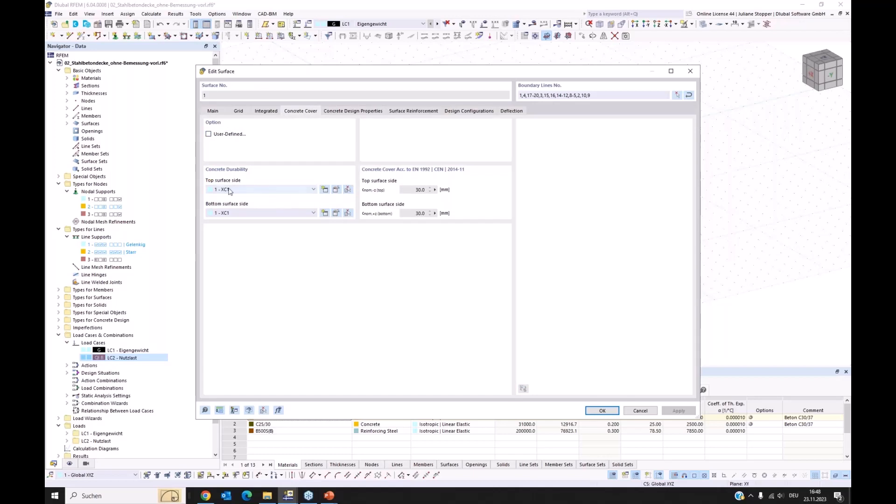
{"action": "left_click", "coordinate": [242, 194]}
{"action": "left_click", "coordinate": [242, 195]}
{"action": "left_click", "coordinate": [339, 112]}
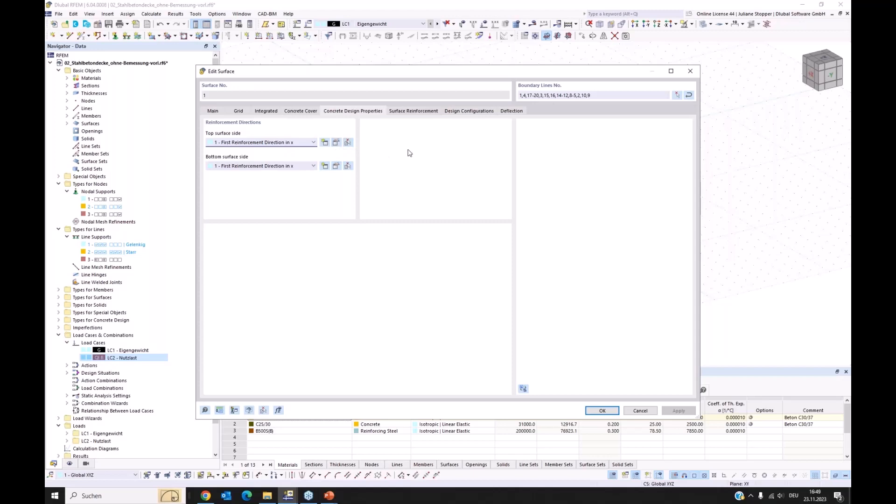
Add a surface reinforcement on the slab's top side only, with 8 mm rebars and additional 8 mm transverse reinforcement.
{"action": "left_click", "coordinate": [413, 111]}
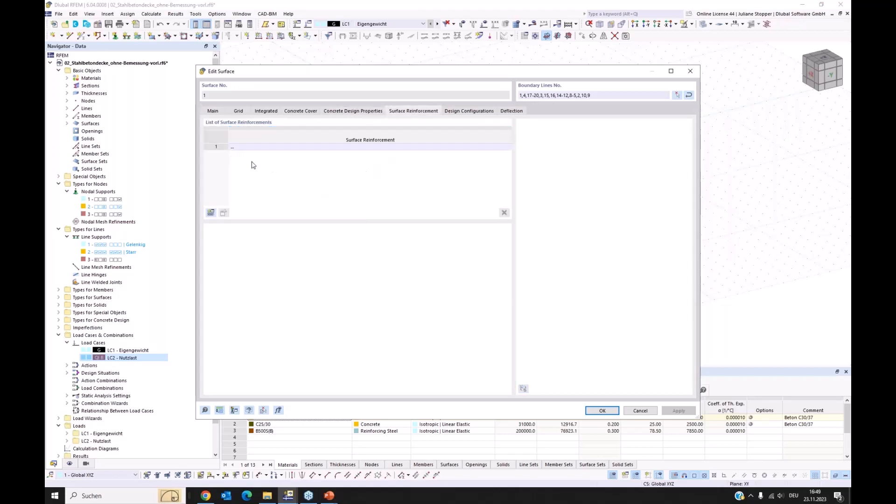
{"action": "left_click", "coordinate": [211, 213]}
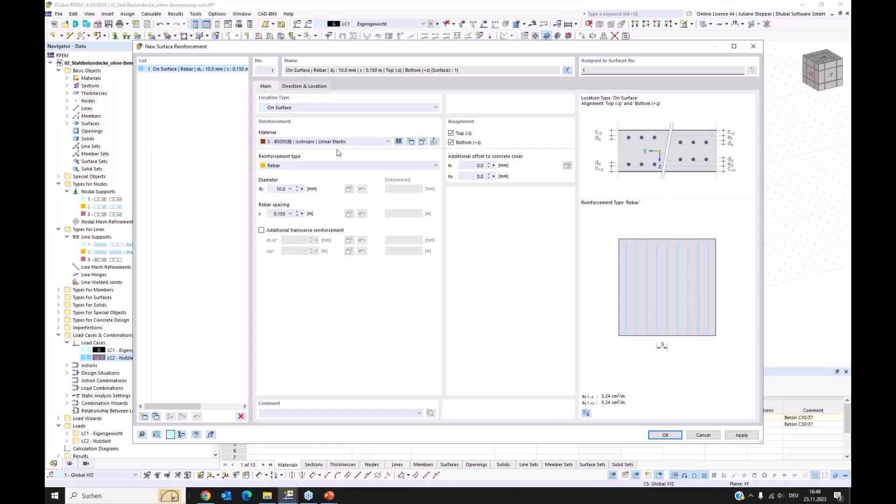
{"action": "left_click", "coordinate": [261, 231]}
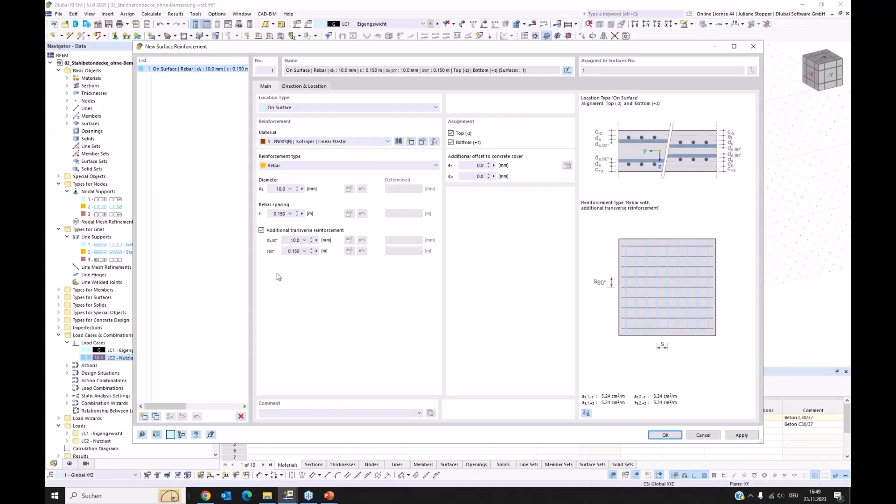
{"action": "left_click", "coordinate": [278, 190]}
{"action": "type", "text": "8"}
{"action": "double_click", "coordinate": [294, 240]}
{"action": "type", "text": "8"}
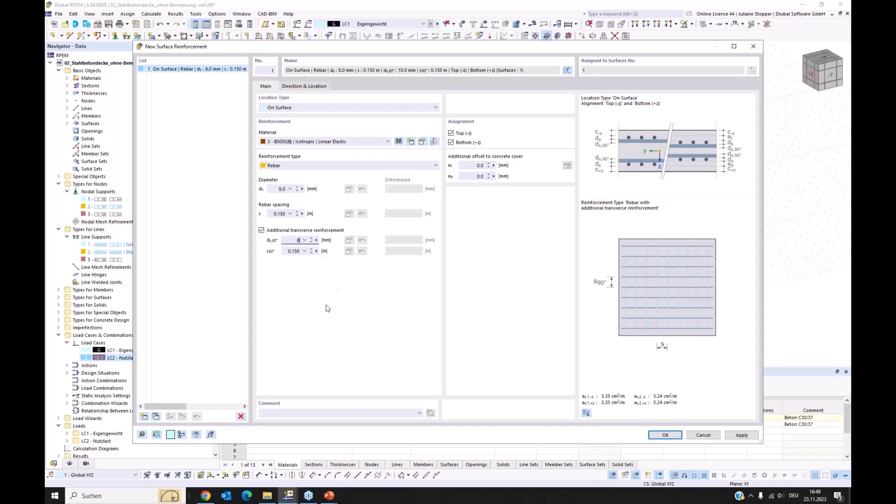
{"action": "left_click", "coordinate": [297, 251]}
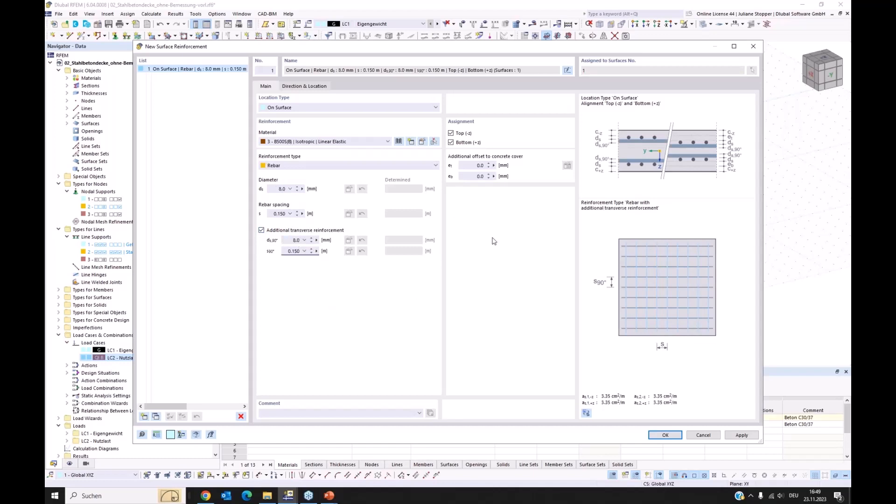
{"action": "left_click", "coordinate": [450, 143]}
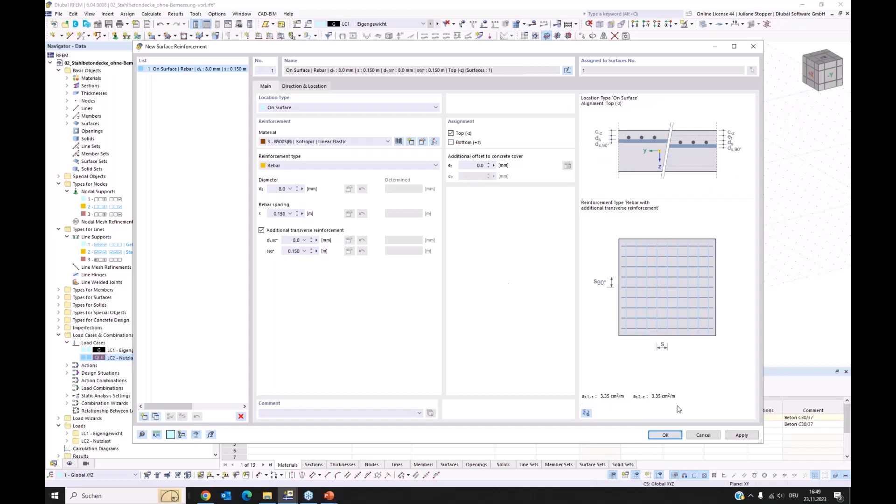
{"action": "left_click", "coordinate": [741, 436]}
Copy the top surface reinforcement, assign the copy to the bottom side only, and set both bar diameters to 10 mm.
{"action": "left_click", "coordinate": [157, 417]}
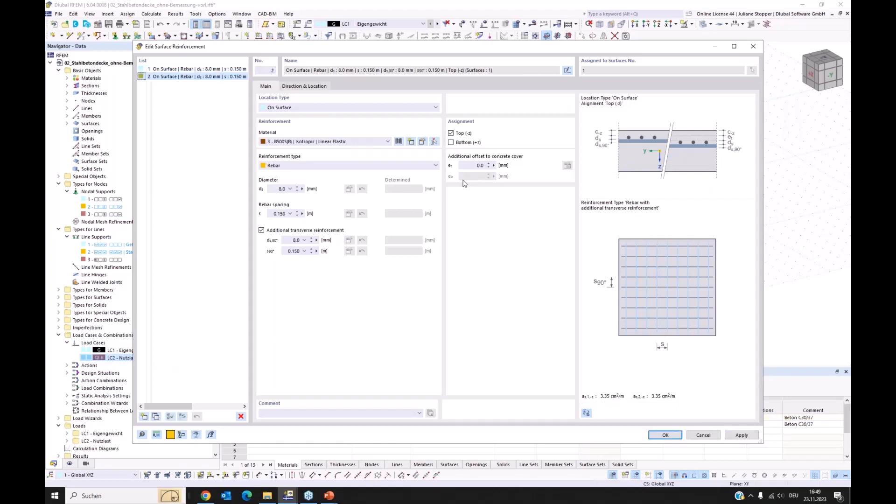
{"action": "left_click", "coordinate": [451, 134]}
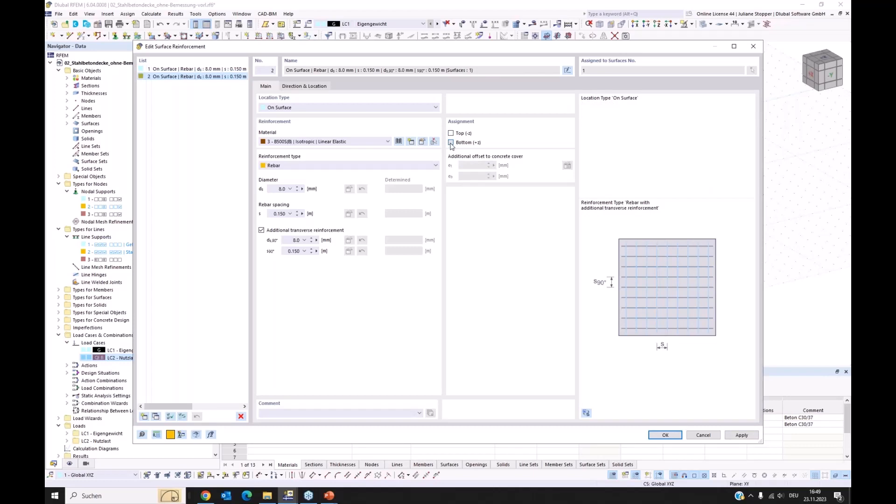
{"action": "left_click", "coordinate": [451, 143]}
{"action": "left_click", "coordinate": [277, 188]}
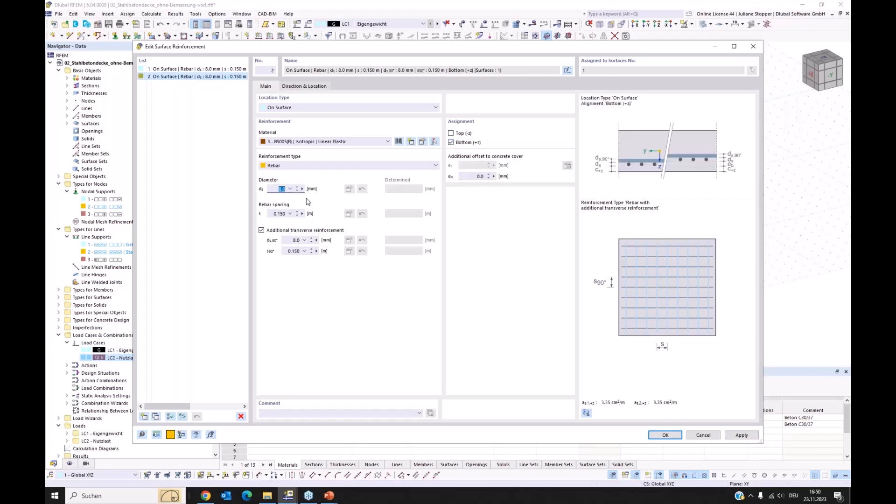
{"action": "type", "text": "10"}
{"action": "left_click", "coordinate": [289, 241]}
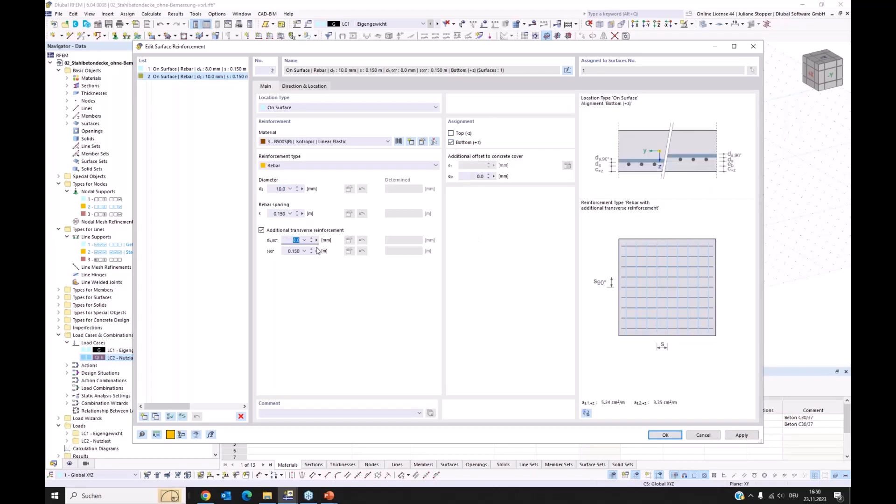
{"action": "type", "text": "10"}
{"action": "left_click", "coordinate": [295, 252]}
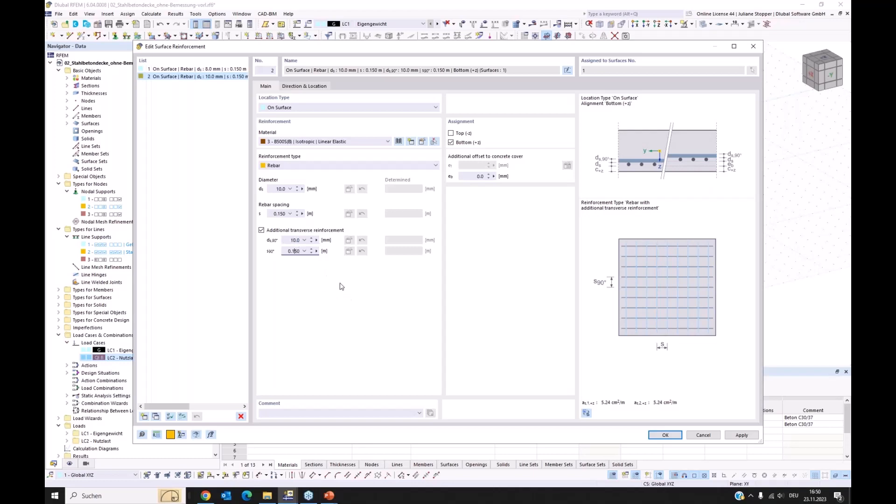
{"action": "left_click", "coordinate": [666, 435]}
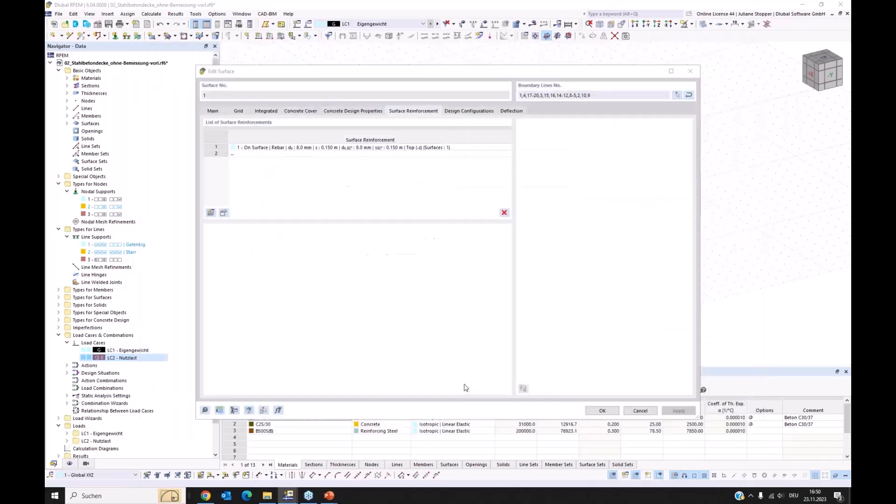
Review the slab surface's design configurations and deflection settings, and accept the surface's changes.
{"action": "left_click", "coordinate": [477, 111]}
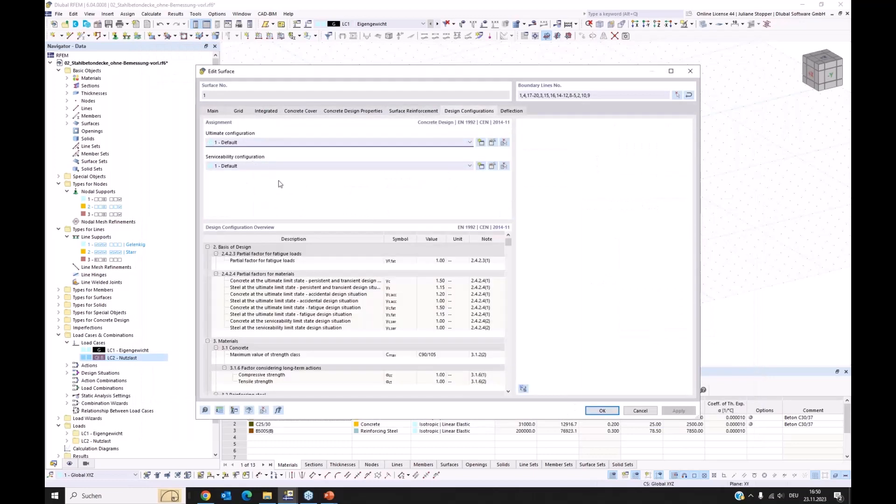
{"action": "left_click", "coordinate": [511, 112]}
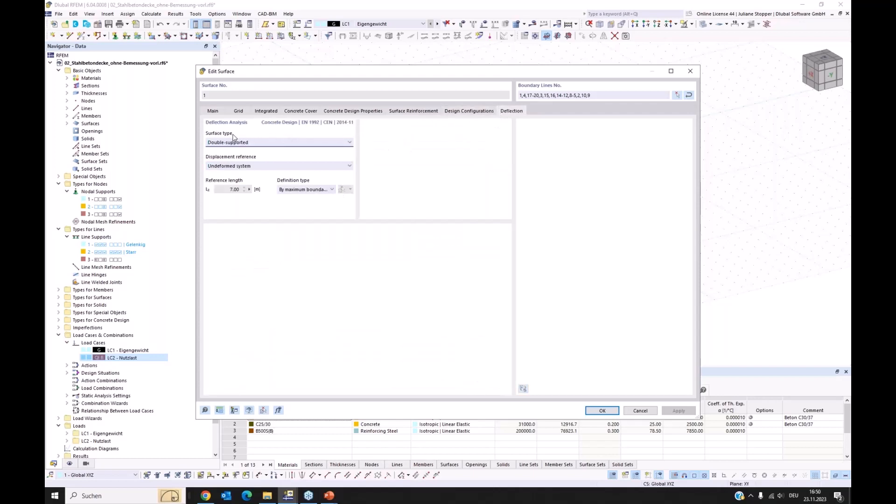
{"action": "left_click", "coordinate": [600, 410]}
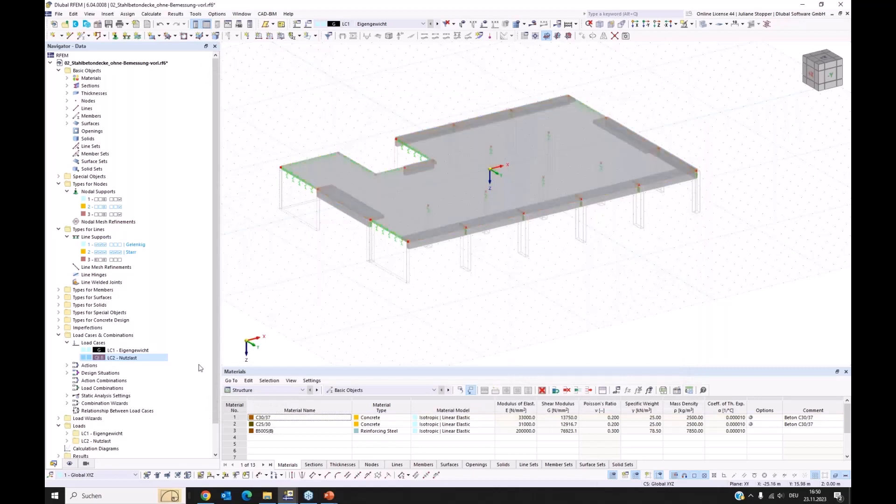
Turn on the display of the types for concrete design and inspect the surface reinforcement on the slab.
{"action": "left_click", "coordinate": [69, 463]}
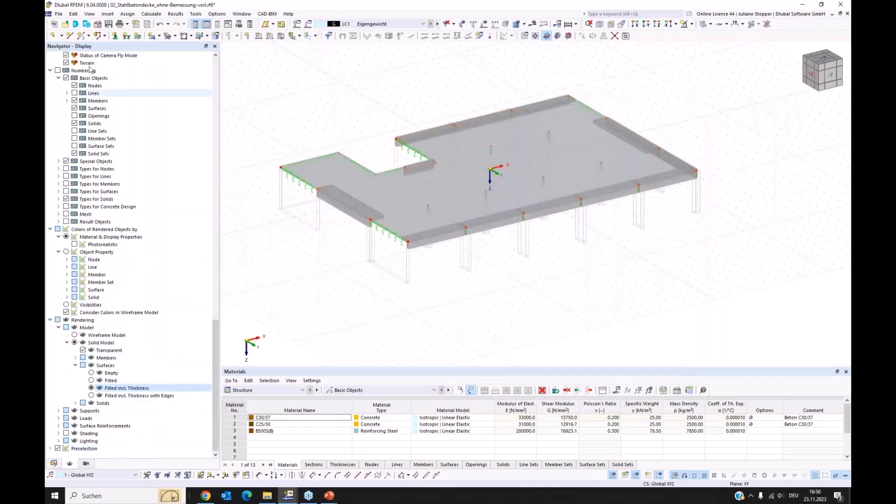
{"action": "scroll", "coordinate": [80, 71], "scroll_direction": "up", "scroll_amount": 20}
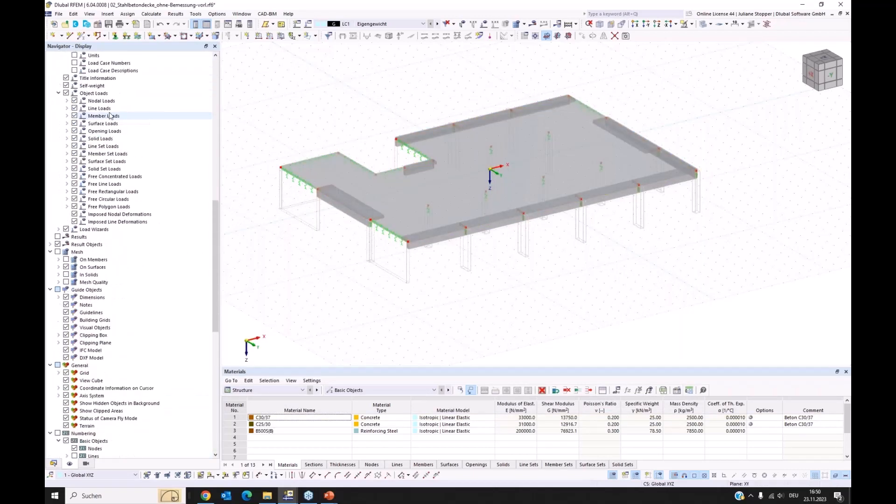
{"action": "scroll", "coordinate": [110, 116], "scroll_direction": "up", "scroll_amount": 5}
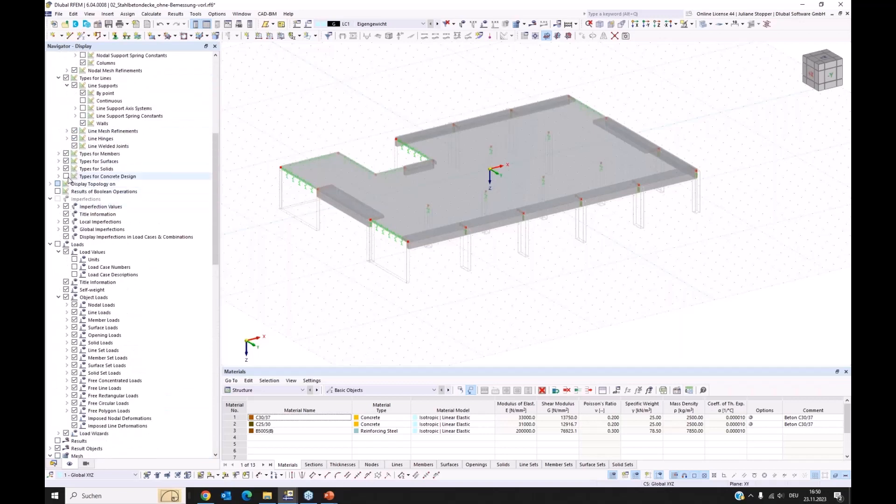
{"action": "left_click", "coordinate": [66, 176]}
{"action": "middle_click_drag", "start_coordinate": [568, 296], "coordinate": [570, 298], "text": "ctrl"}
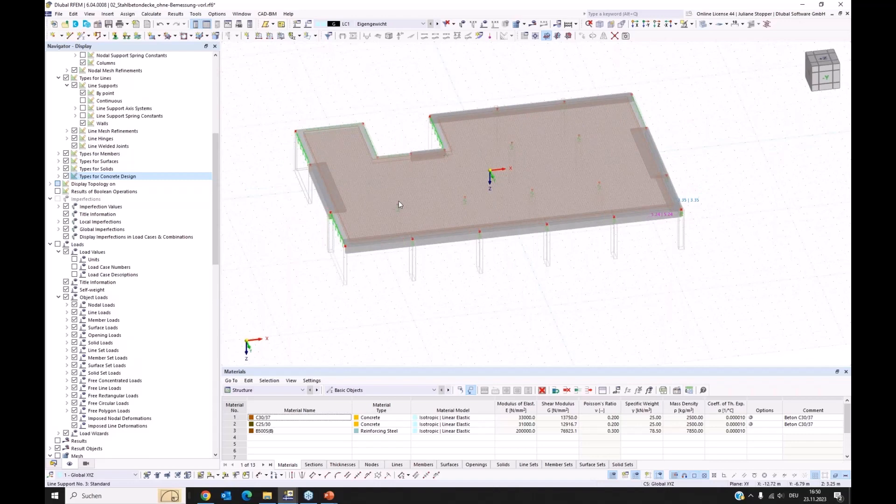
{"action": "scroll", "coordinate": [399, 201], "scroll_direction": "up", "scroll_amount": 5}
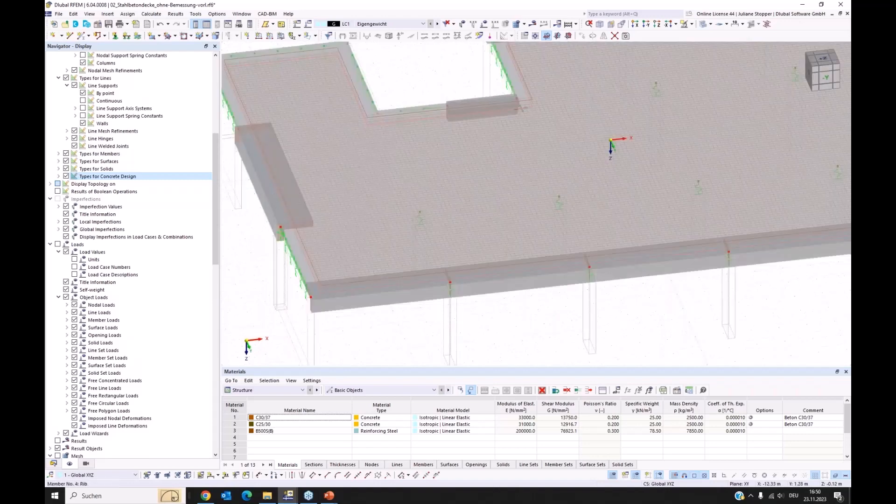
{"action": "middle_click_drag", "start_coordinate": [363, 234], "coordinate": [451, 273]}
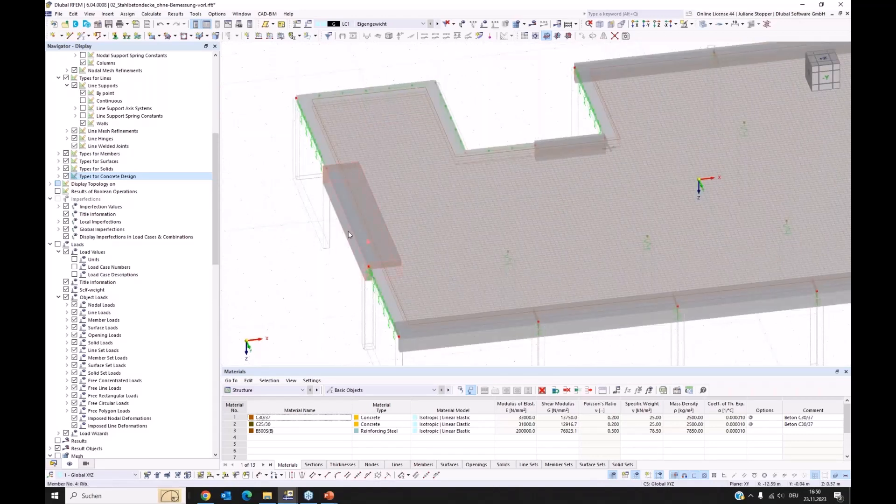
{"action": "scroll", "coordinate": [288, 217], "scroll_direction": "down", "scroll_amount": 1}
{"action": "scroll", "coordinate": [288, 217], "scroll_direction": "down", "scroll_amount": 3}
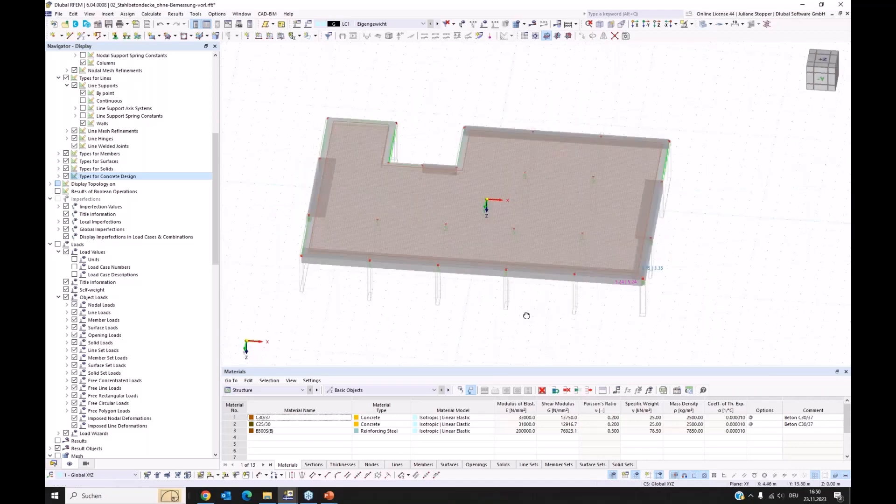
Collapse the model data tree and list the concrete durabilities, reinforcement directions and surface reinforcements under the types for concrete design.
{"action": "left_click", "coordinate": [53, 463]}
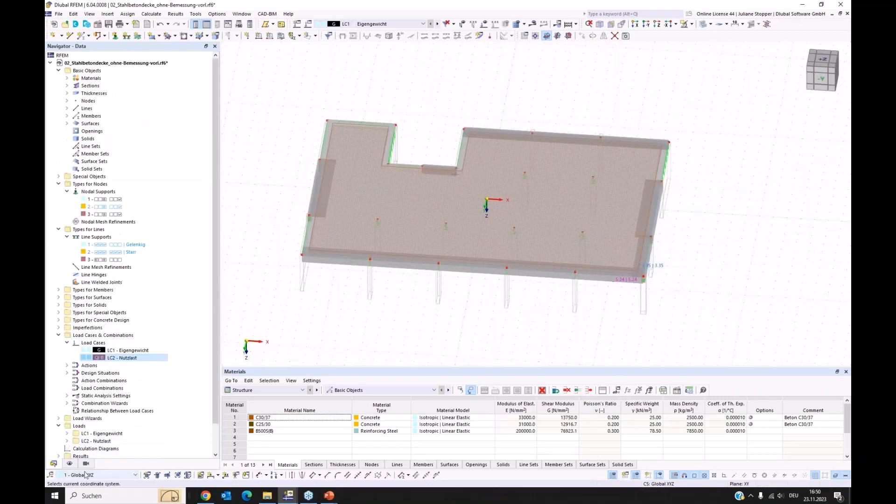
{"action": "right_click", "coordinate": [73, 72]}
{"action": "left_click", "coordinate": [99, 137]}
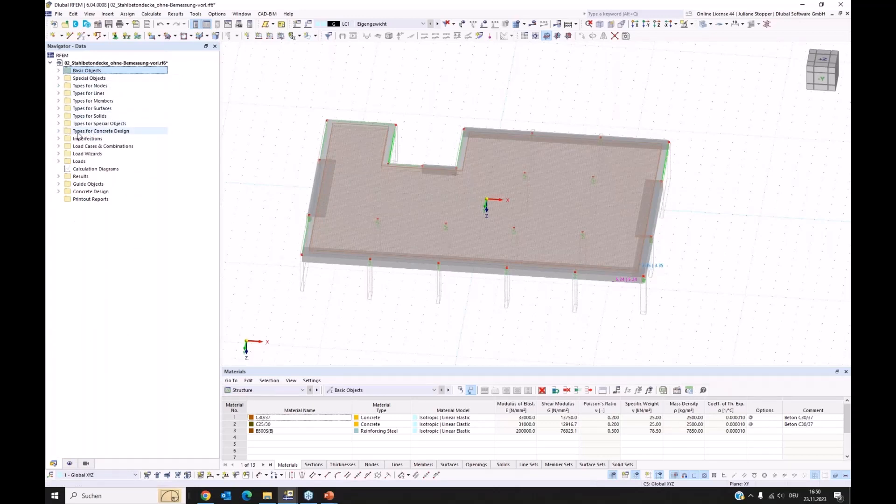
{"action": "left_click", "coordinate": [58, 132]}
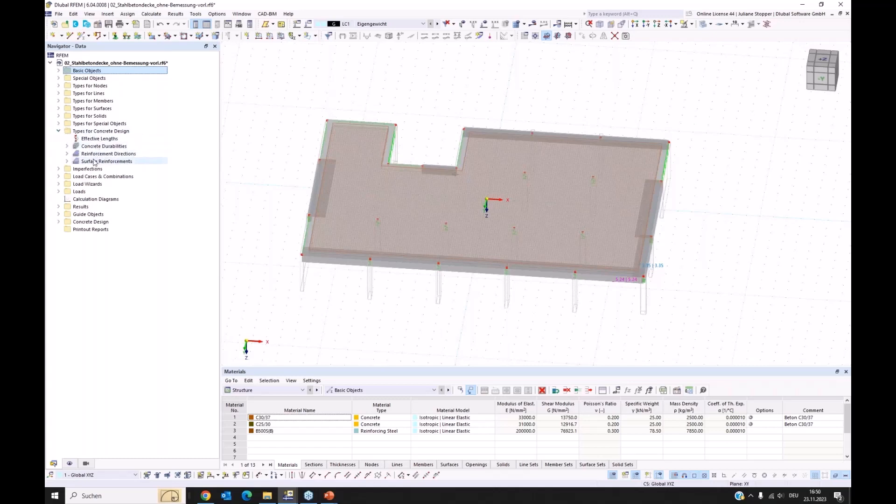
{"action": "left_click", "coordinate": [67, 146]}
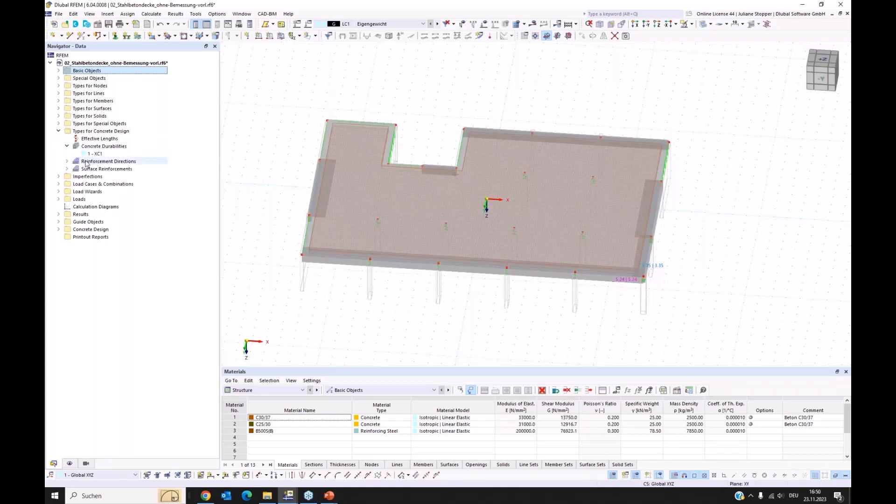
{"action": "left_click", "coordinate": [67, 162]}
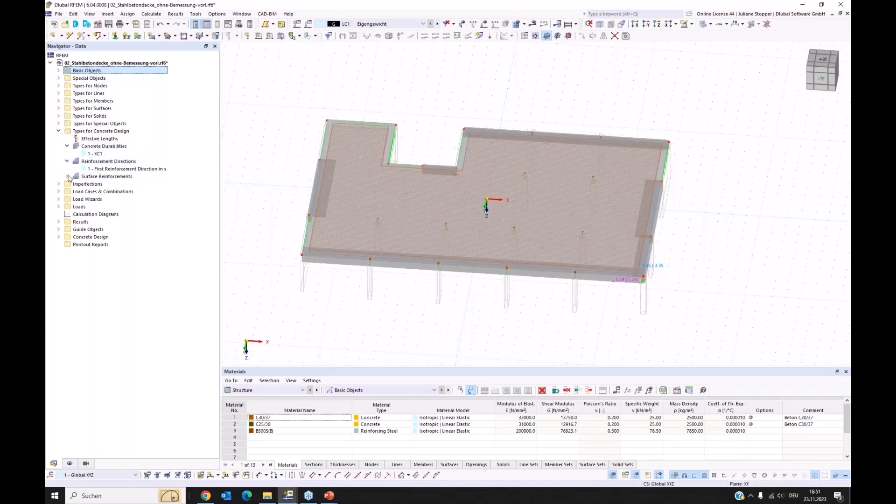
{"action": "left_click", "coordinate": [67, 177]}
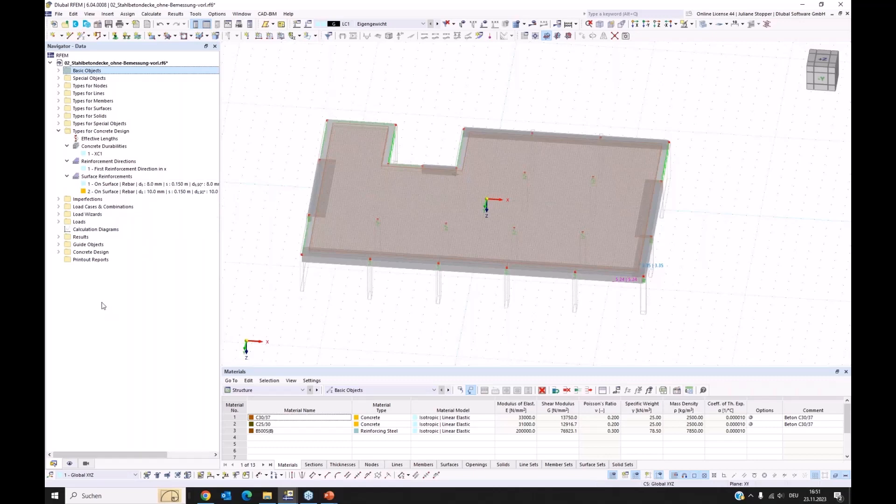
Deactivate the Serviceability and Fatigue configurations in the global Concrete Design settings, keeping Ultimate active.
{"action": "left_click", "coordinate": [58, 253]}
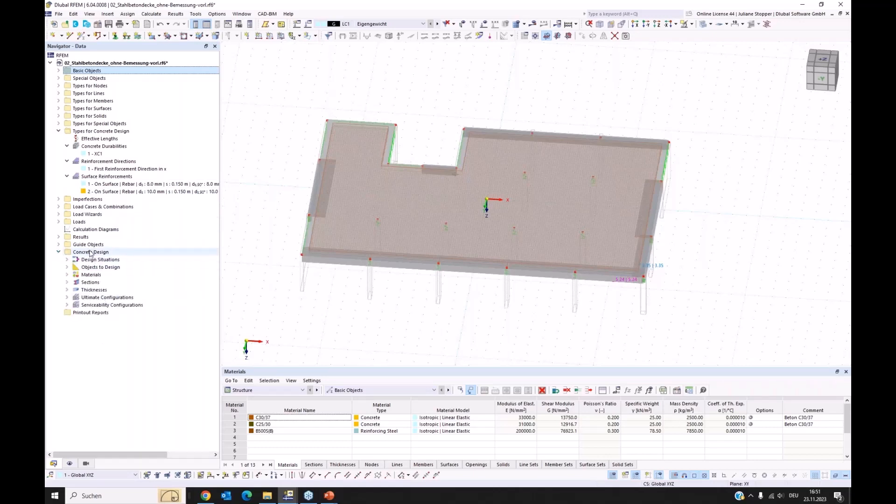
{"action": "right_click", "coordinate": [91, 253]}
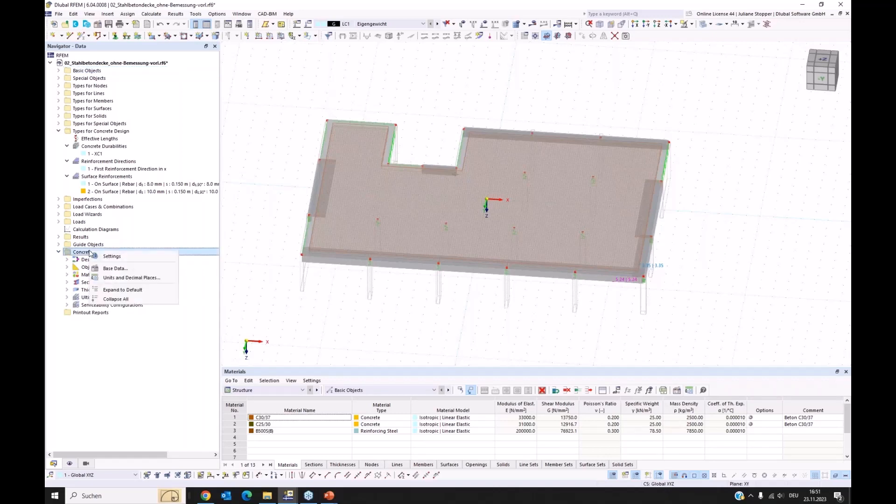
{"action": "left_click", "coordinate": [112, 257]}
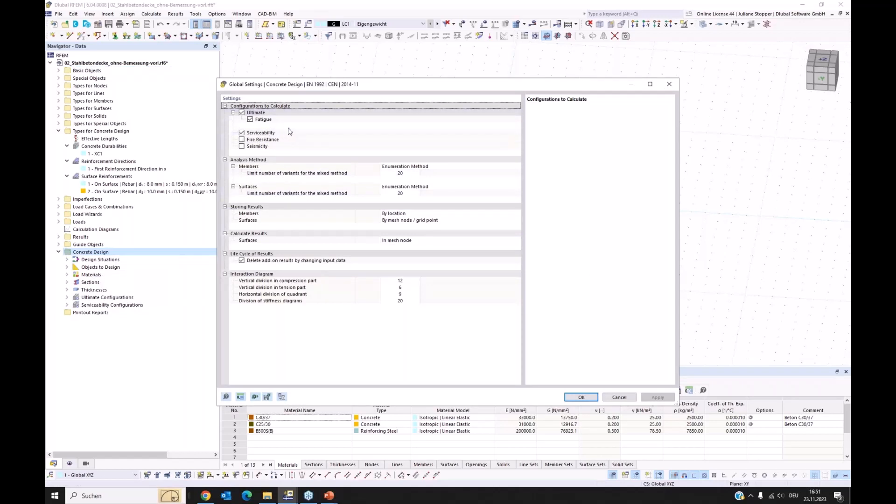
{"action": "left_click", "coordinate": [242, 133]}
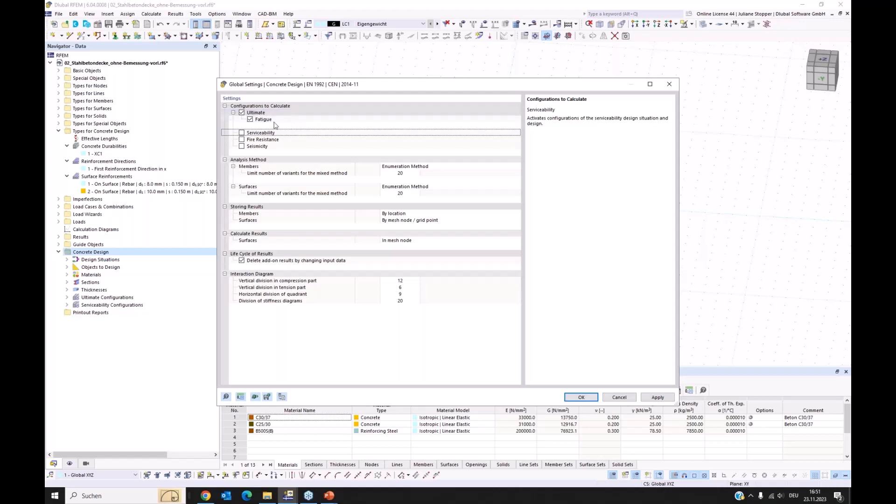
{"action": "left_click", "coordinate": [250, 120]}
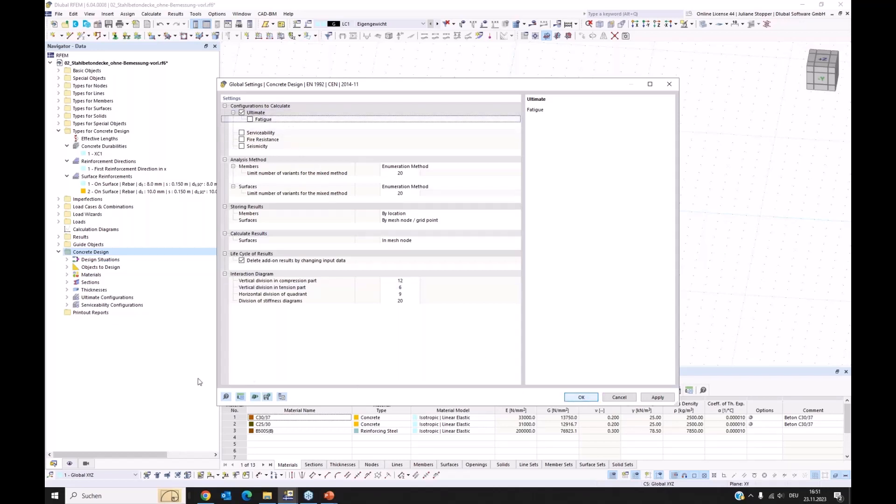
Open the default ultimate configuration of the concrete design to review its design parameters, and close it without changes.
{"action": "left_click", "coordinate": [66, 298]}
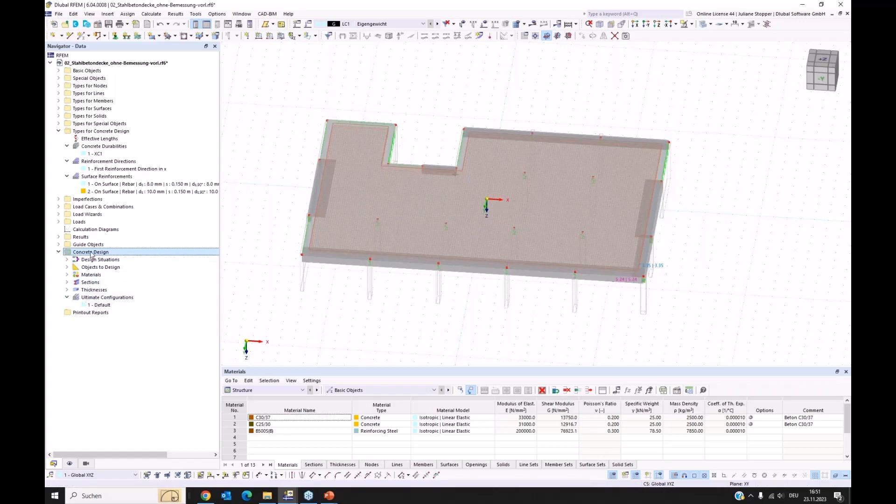
{"action": "double_click", "coordinate": [86, 306]}
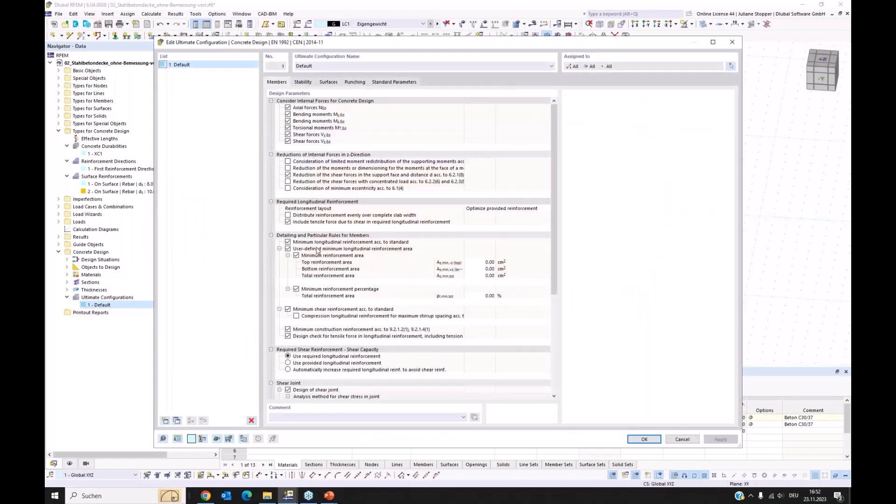
{"action": "left_click", "coordinate": [682, 439]}
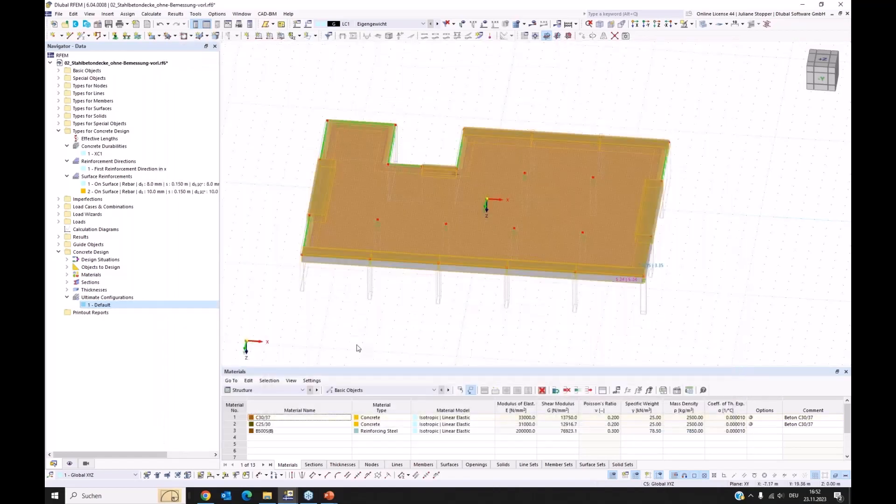
Show the Concrete Design input data table and exclude the SLS characteristic, frequent and quasi-permanent design situations from the design.
{"action": "left_click", "coordinate": [262, 391]}
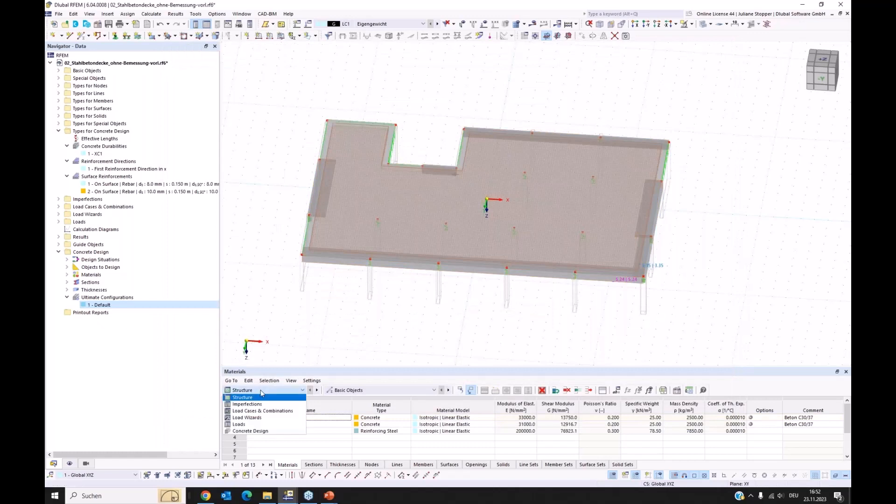
{"action": "left_click", "coordinate": [254, 433]}
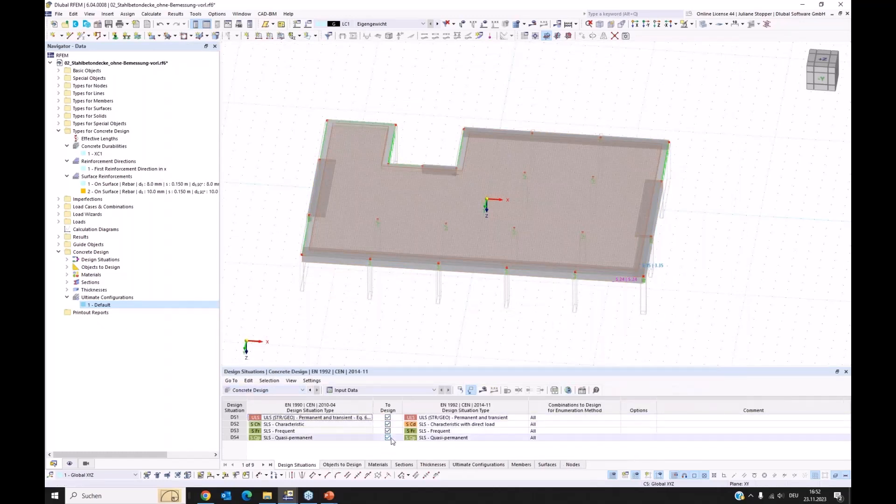
{"action": "left_click", "coordinate": [388, 424]}
{"action": "left_click", "coordinate": [388, 432]}
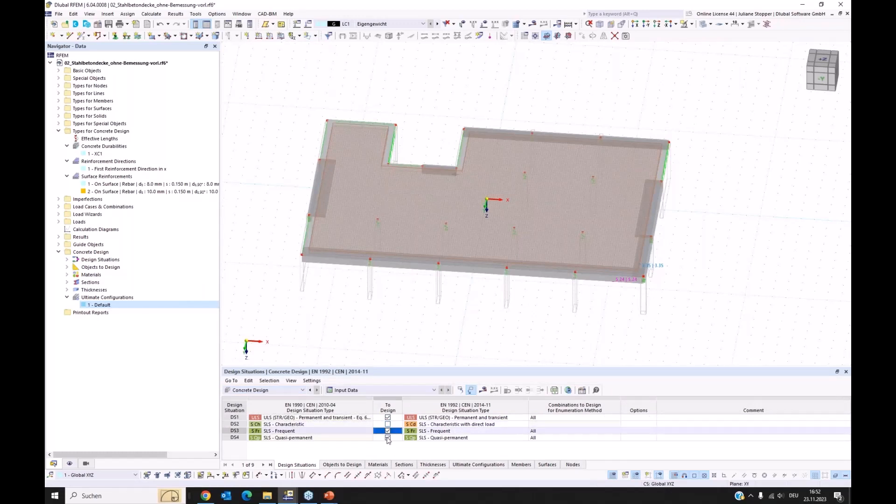
{"action": "left_click", "coordinate": [388, 438]}
Exclude all nodes with punching and all members from the objects to design, and calculate the Concrete Design for the surface.
{"action": "left_click", "coordinate": [350, 465]}
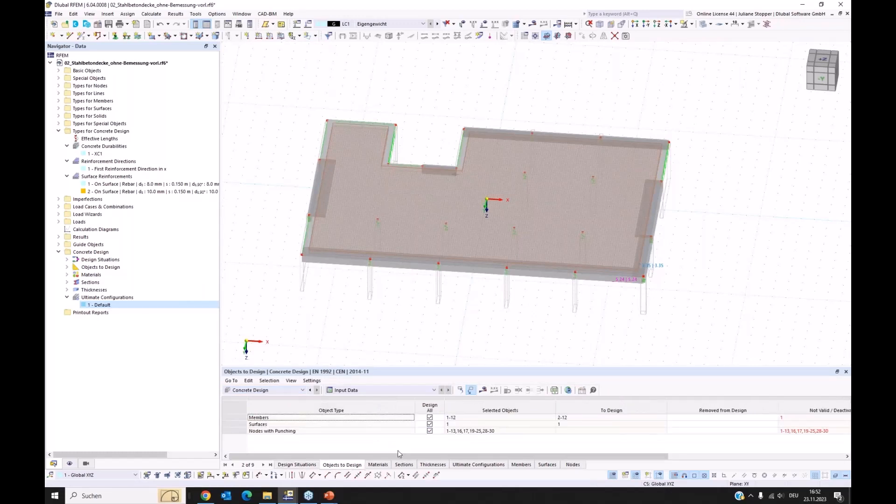
{"action": "left_click", "coordinate": [430, 431]}
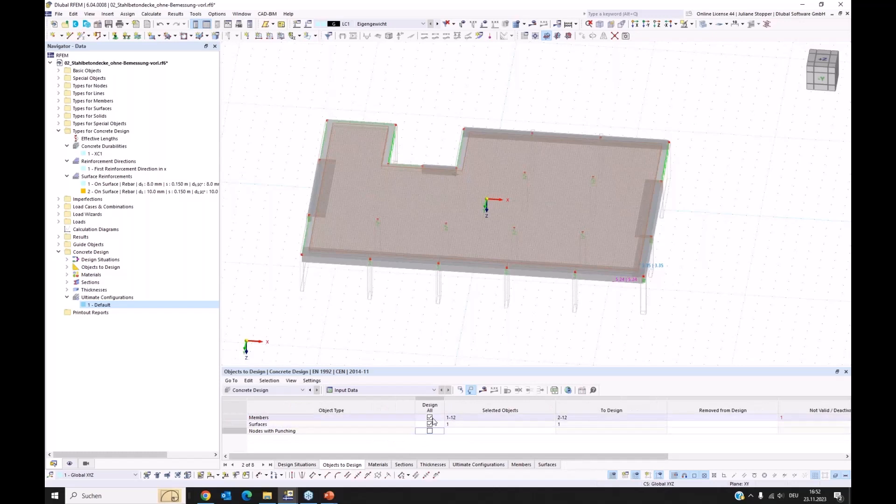
{"action": "left_click", "coordinate": [430, 418]}
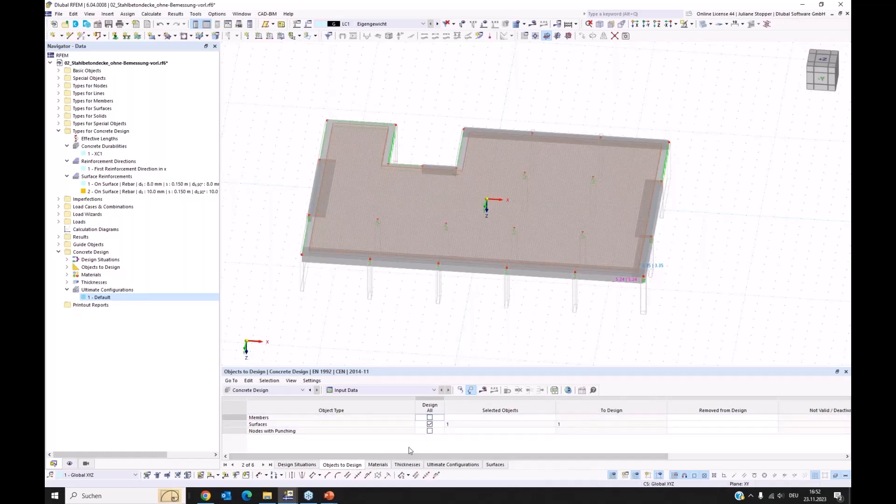
{"action": "left_click", "coordinate": [483, 391]}
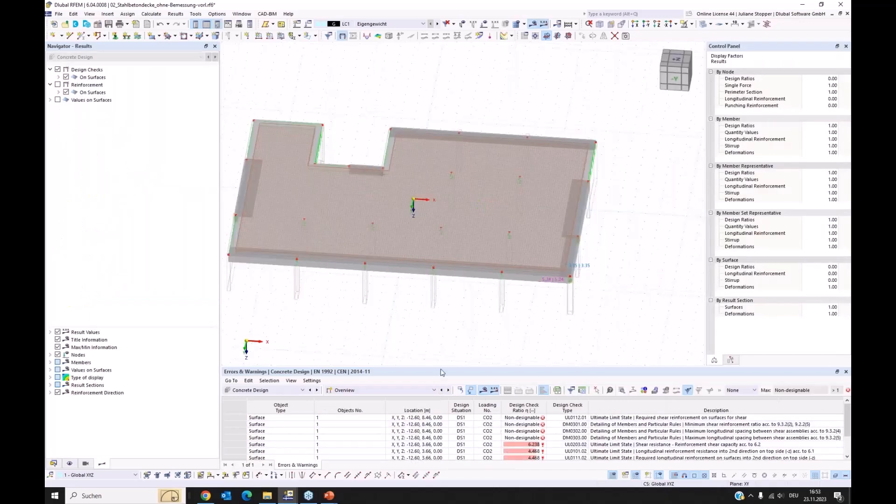
Enlarge the results table and examine the design ratios on surfaces by design situation.
{"action": "left_click_drag", "start_coordinate": [440, 369], "coordinate": [442, 336]}
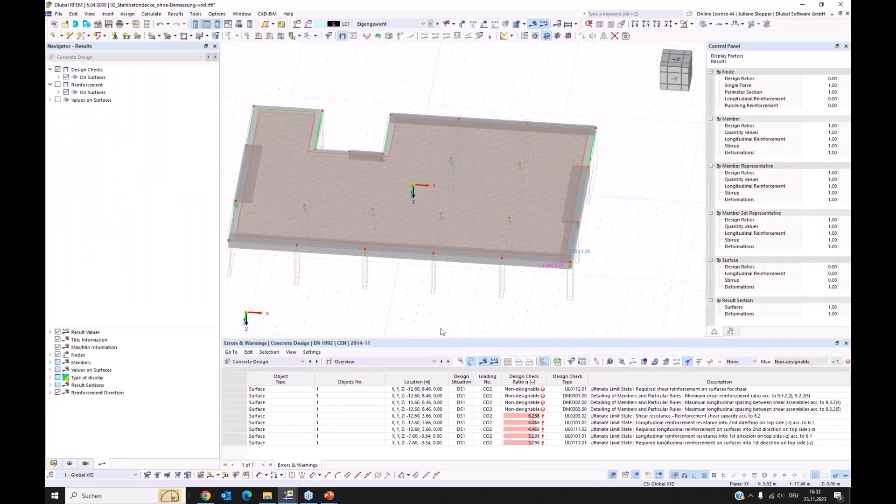
{"action": "left_click", "coordinate": [378, 363]}
{"action": "left_click", "coordinate": [363, 383]}
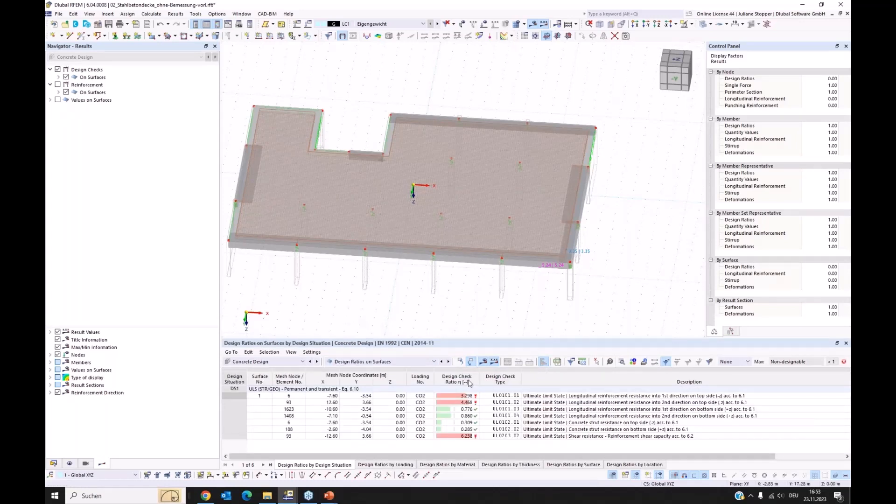
{"action": "left_click", "coordinate": [515, 397]}
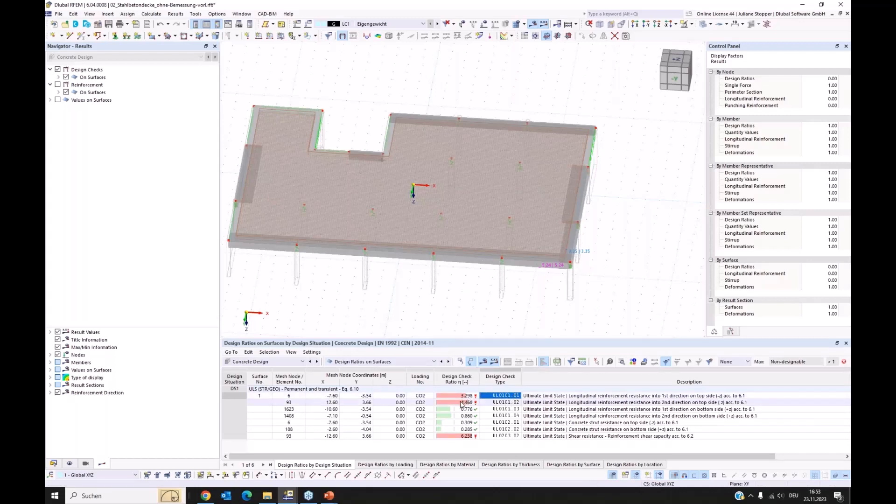
Display the ultimate limit state check UL0101.01 for the slab as isobands in a plan view along Z.
{"action": "left_click", "coordinate": [58, 78]}
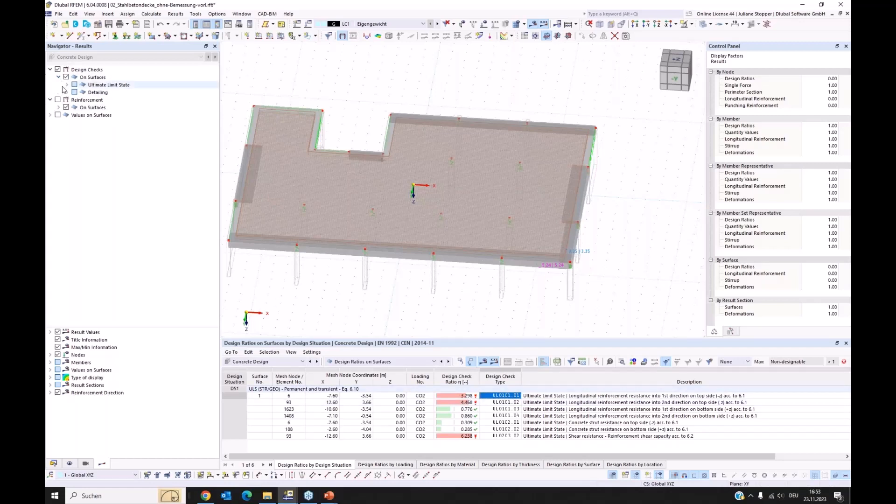
{"action": "left_click", "coordinate": [67, 85]}
{"action": "left_click", "coordinate": [75, 92]}
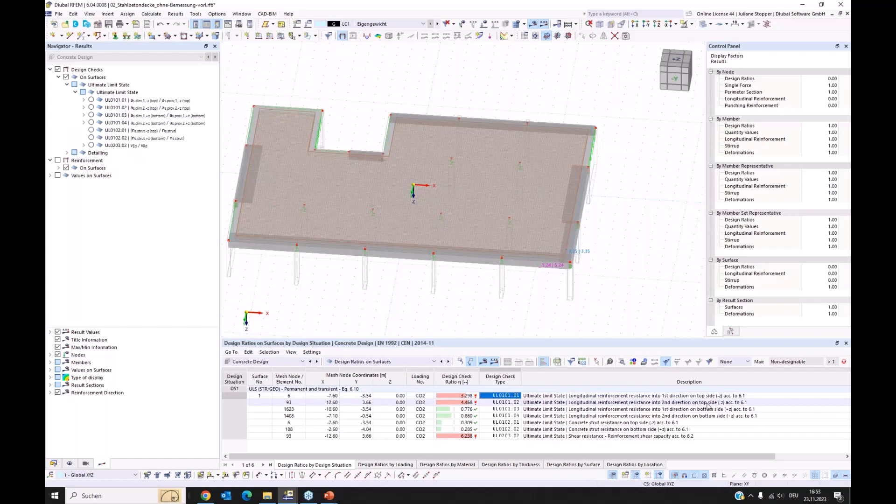
{"action": "left_click", "coordinate": [91, 100]}
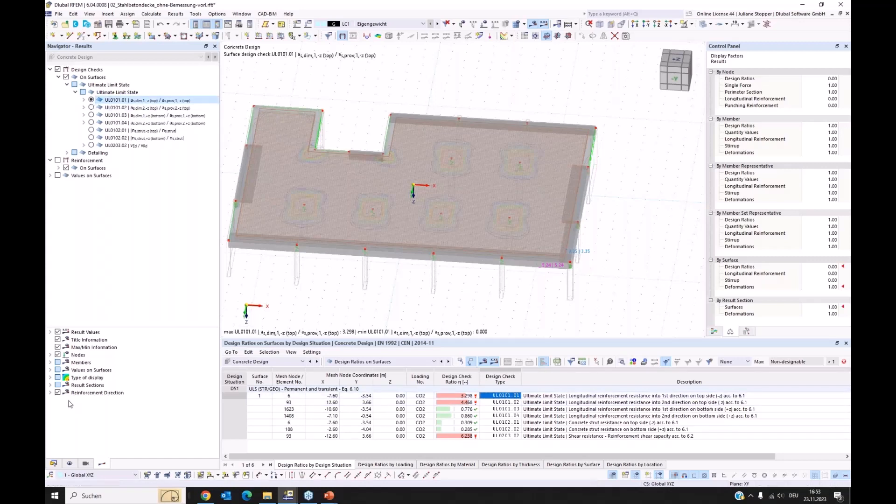
{"action": "left_click", "coordinate": [50, 378]}
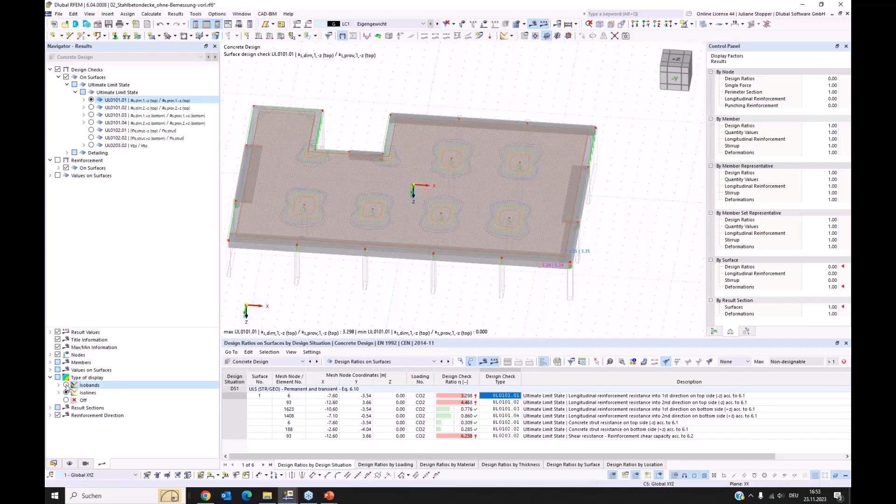
{"action": "left_click", "coordinate": [656, 27]}
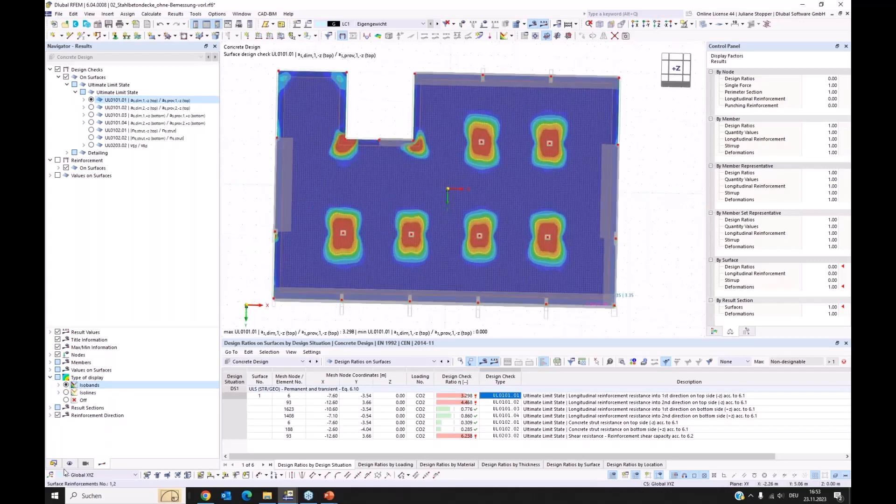
Hide the on-surface longitudinal reinforcement in the model display and return to the design check results in plan view.
{"action": "left_click", "coordinate": [70, 463]}
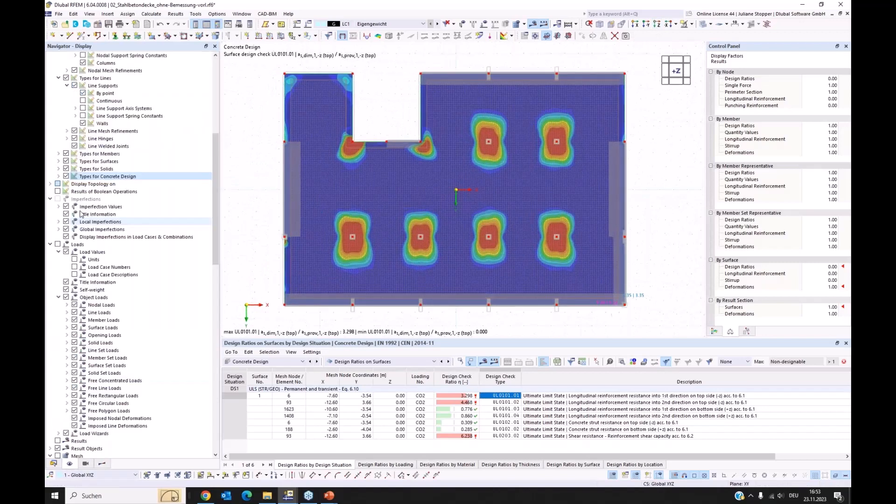
{"action": "left_click", "coordinate": [58, 176]}
{"action": "left_click", "coordinate": [67, 198]}
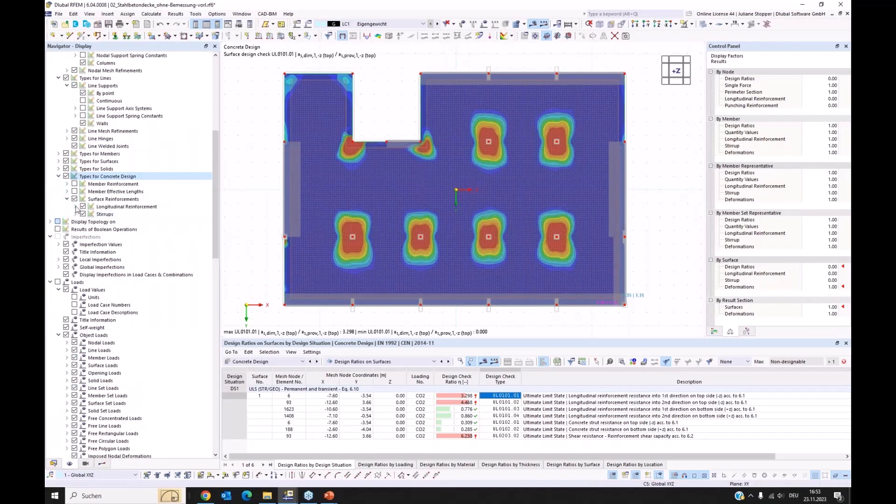
{"action": "left_click", "coordinate": [75, 207]}
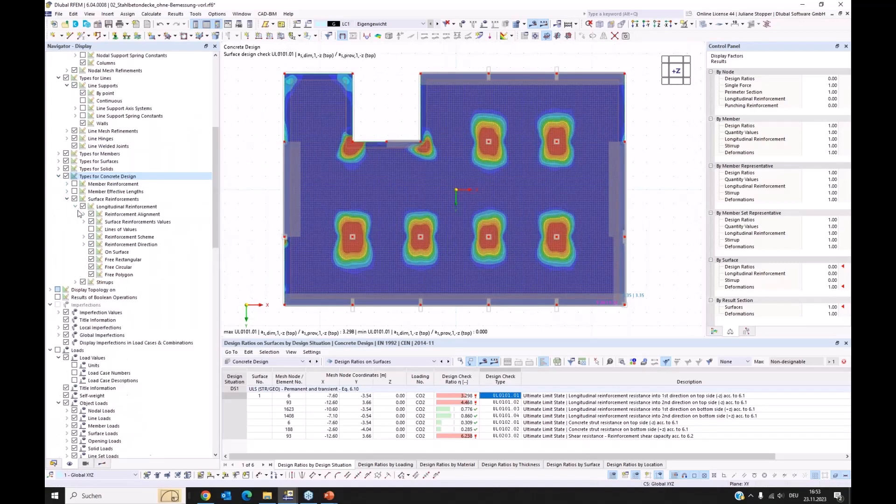
{"action": "left_click", "coordinate": [92, 253]}
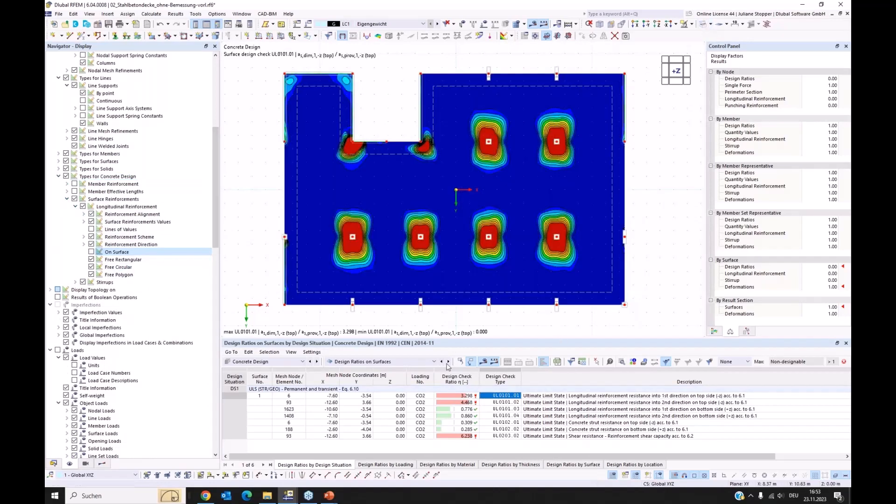
{"action": "left_click", "coordinate": [102, 463]}
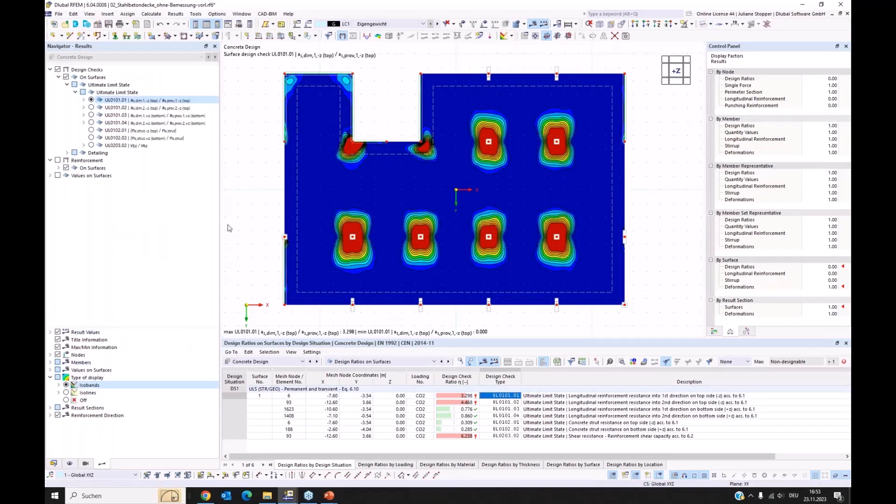
{"action": "left_click", "coordinate": [658, 26]}
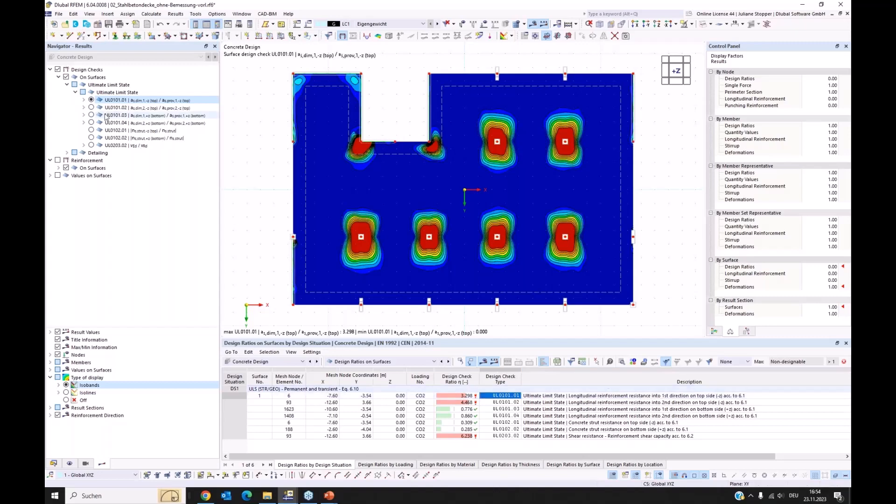
Examine the slab's design check plots UL0101.02, UL0101.03 and UL0101.04 one after another.
{"action": "left_click", "coordinate": [91, 107]}
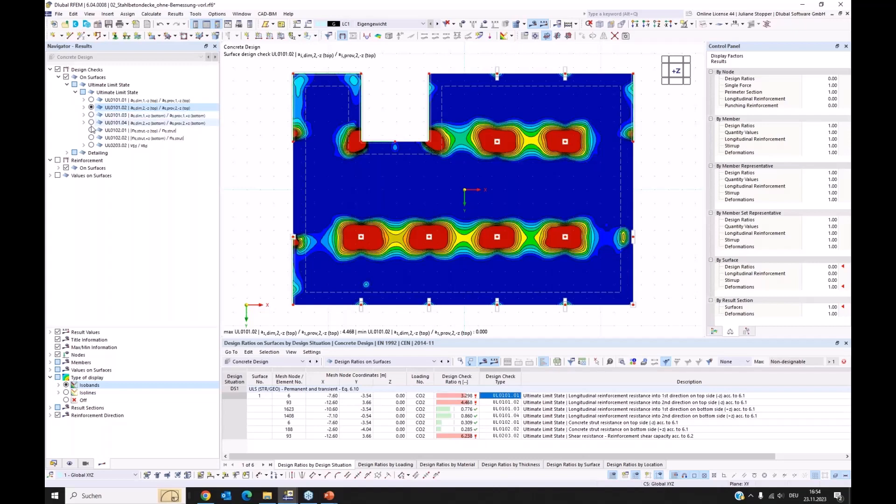
{"action": "left_click", "coordinate": [91, 115]}
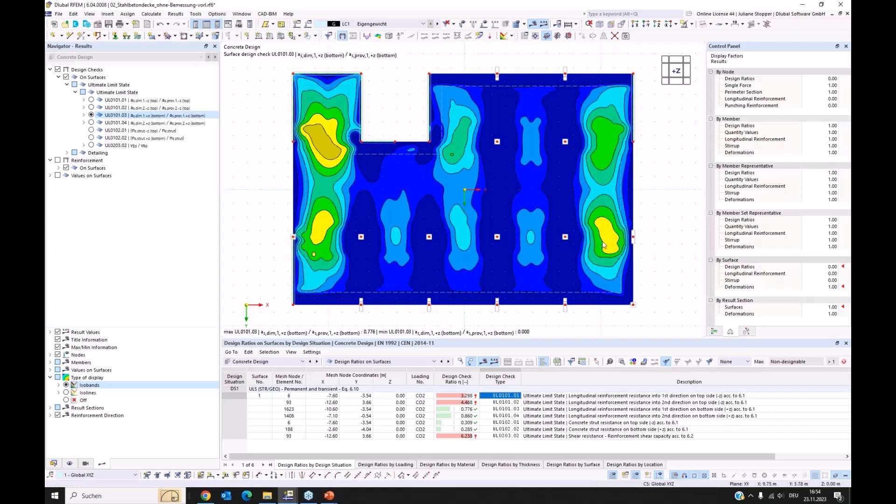
{"action": "left_click", "coordinate": [91, 122]}
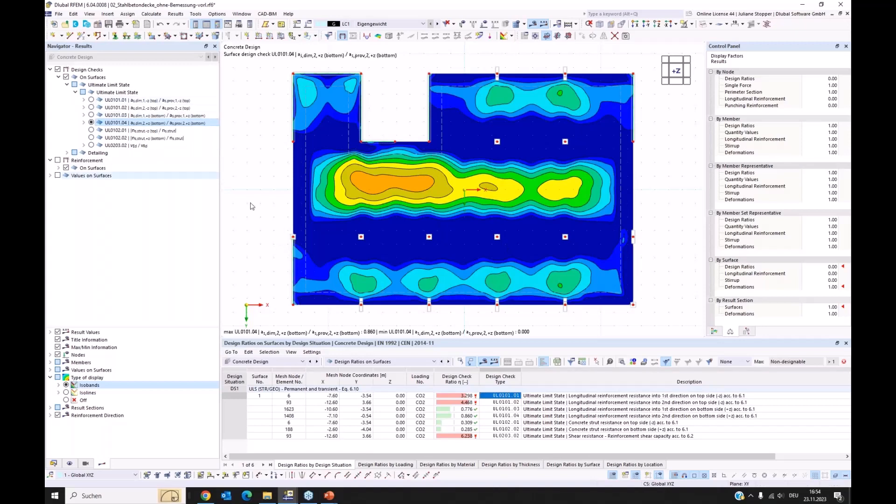
Start a new surface reinforcement and set its location type to Free Rectangular.
{"action": "left_click", "coordinate": [53, 464]}
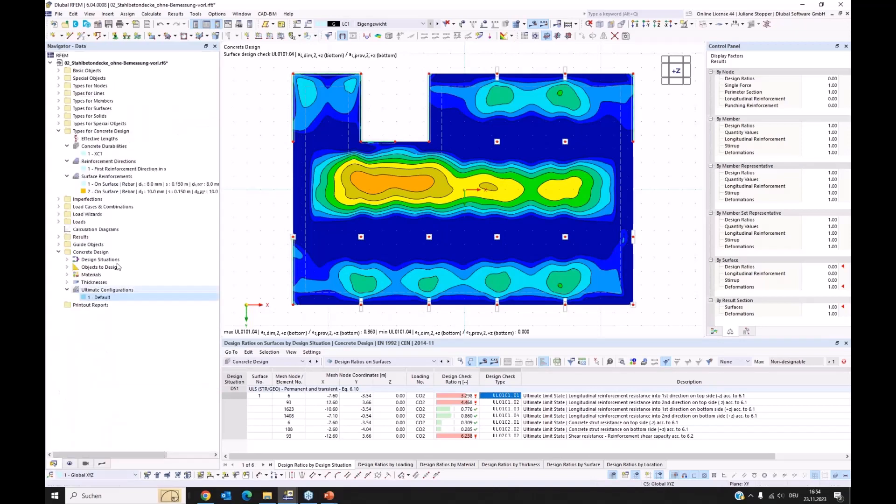
{"action": "right_click", "coordinate": [108, 178]}
{"action": "left_click", "coordinate": [136, 192]}
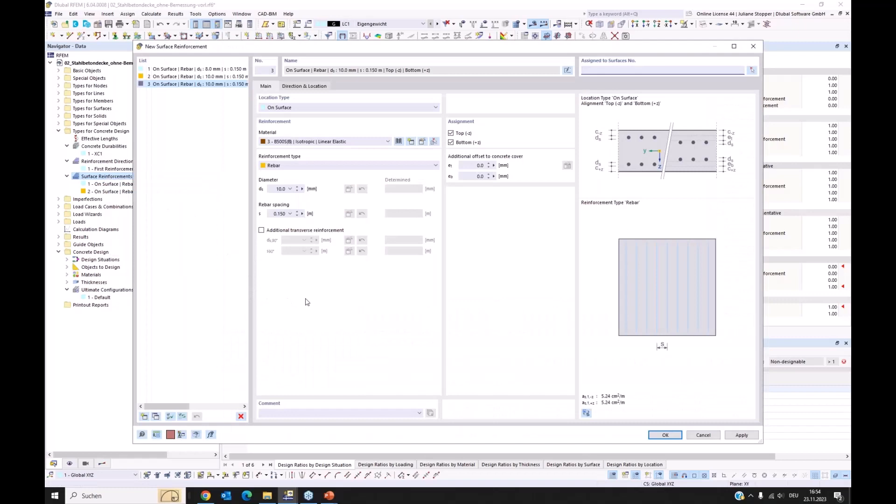
{"action": "left_click", "coordinate": [320, 107]}
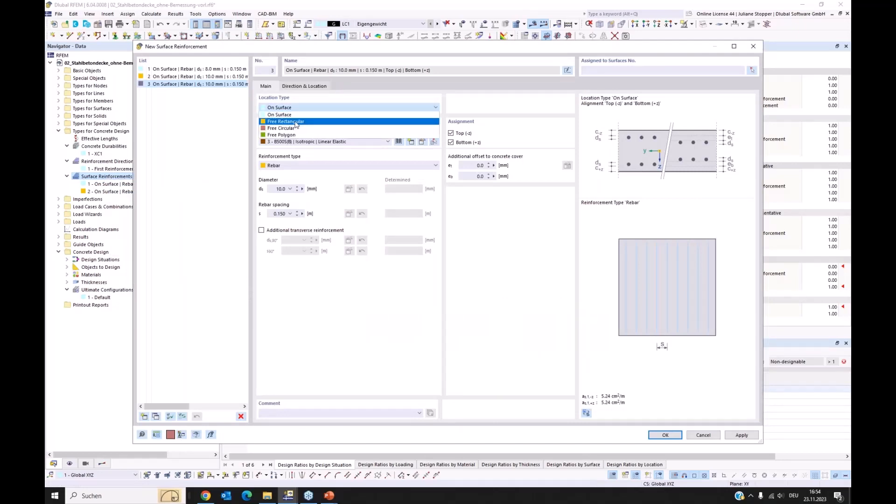
{"action": "left_click", "coordinate": [296, 123]}
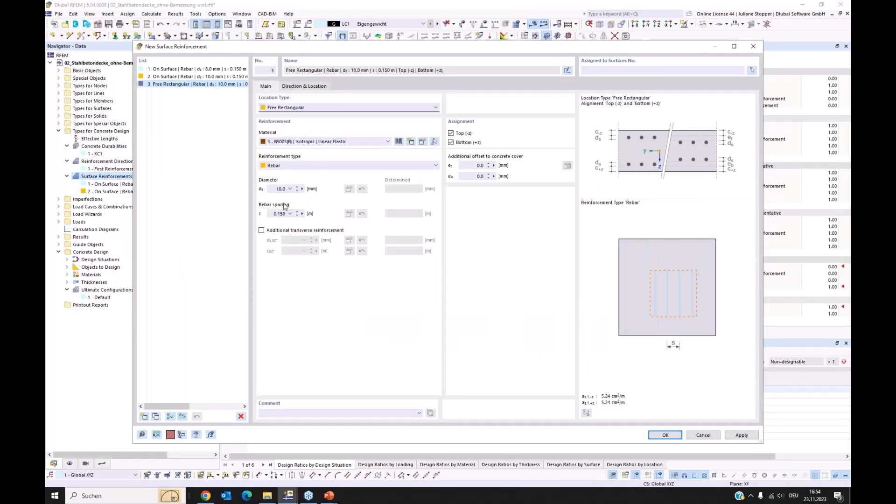
Add transverse reinforcement to the free rectangular reinforcement and set both the main and transverse bar diameters to 16 mm.
{"action": "left_click", "coordinate": [261, 230]}
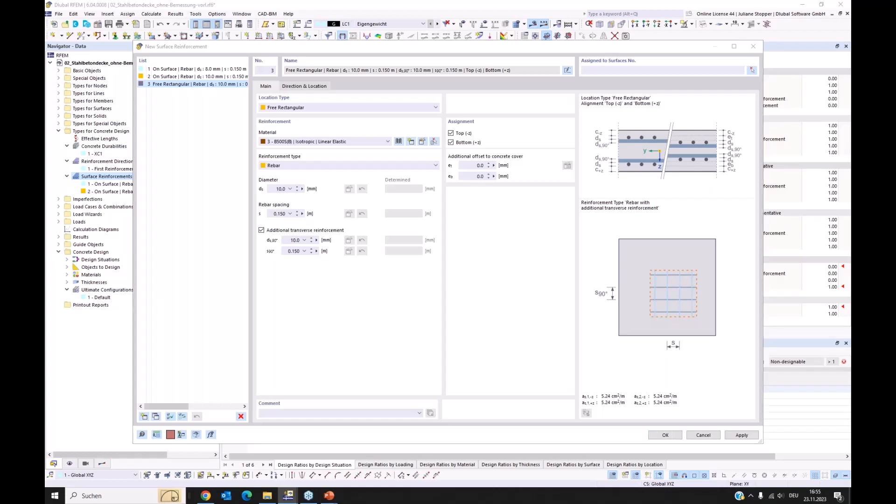
{"action": "left_click", "coordinate": [291, 189]}
{"action": "left_click", "coordinate": [280, 229]}
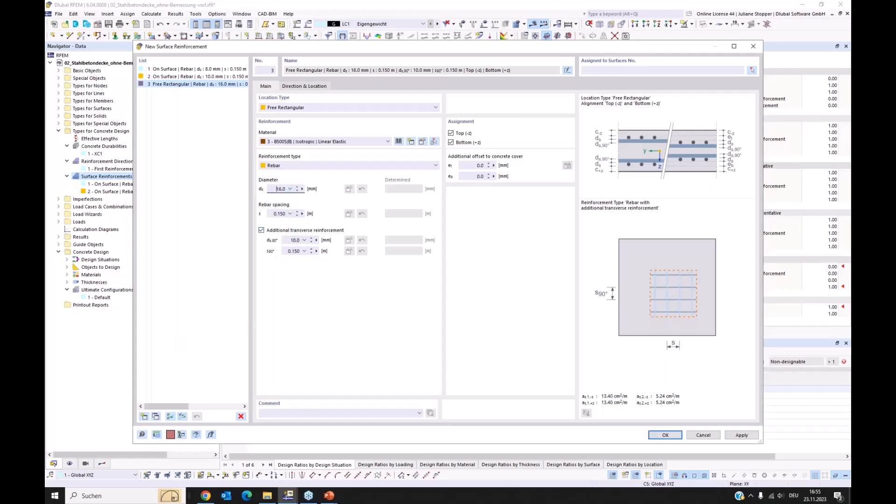
{"action": "left_click", "coordinate": [304, 240]}
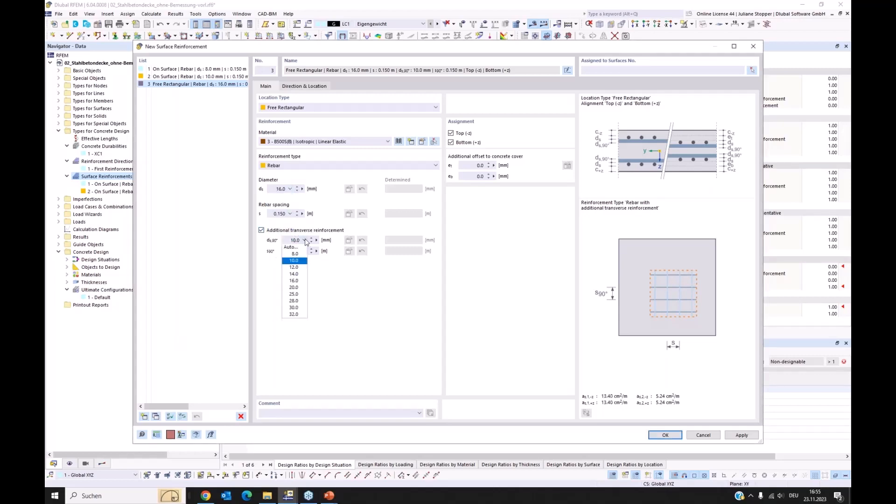
{"action": "left_click", "coordinate": [298, 286]}
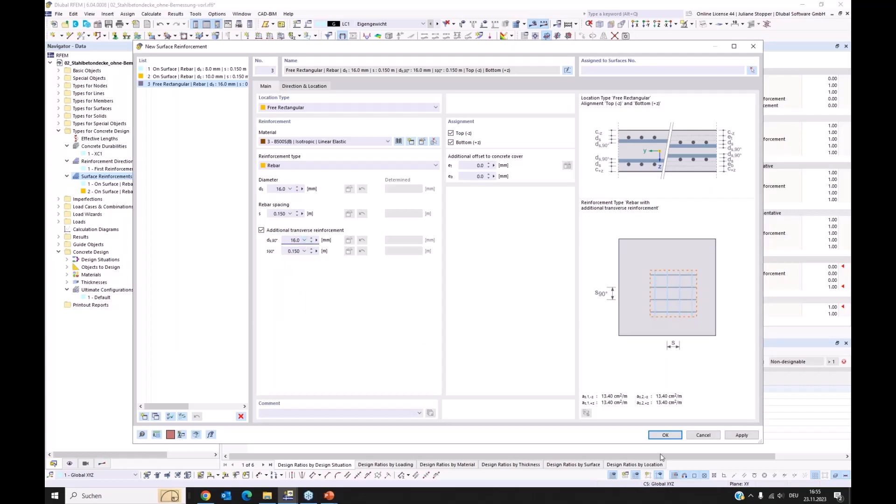
Locate the free rectangular reinforcement by center and sides, with its center at the column node X -7.60 m, Y 3.46 m.
{"action": "left_click", "coordinate": [663, 435]}
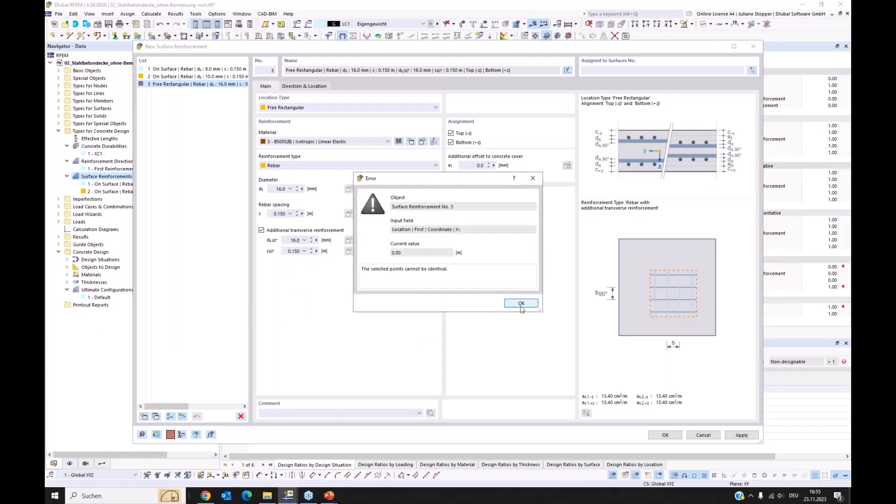
{"action": "left_click", "coordinate": [519, 302]}
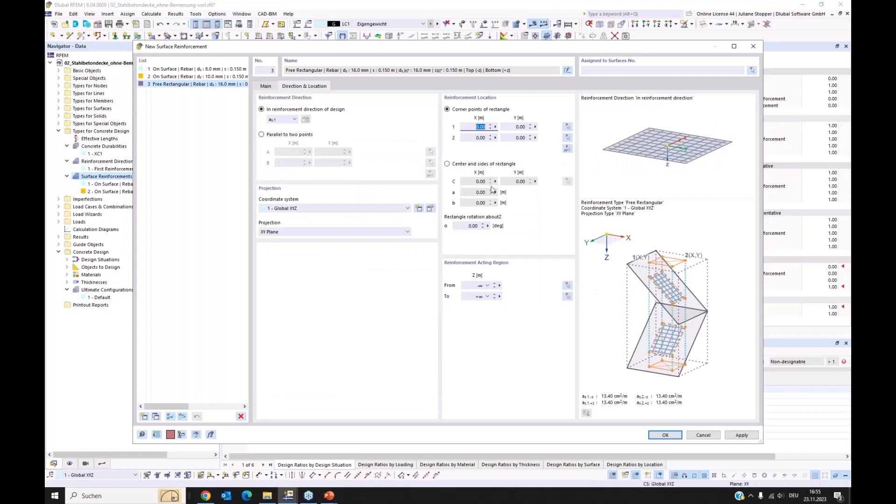
{"action": "left_click", "coordinate": [447, 165]}
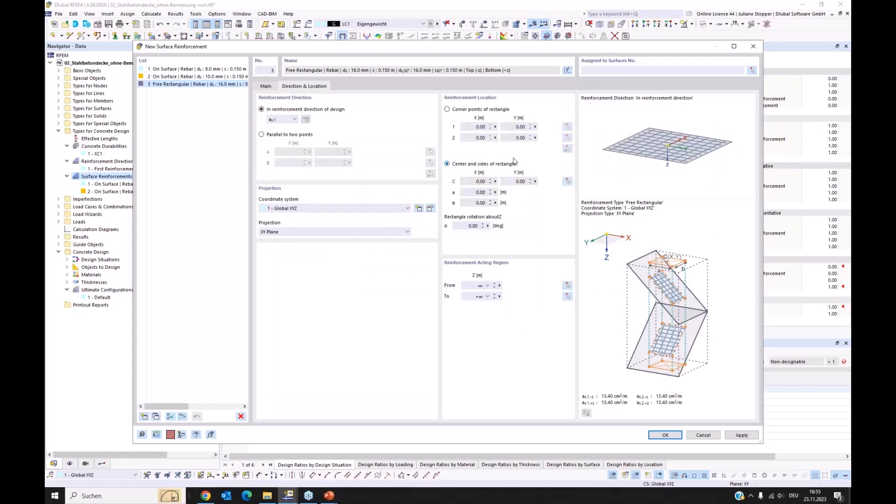
{"action": "left_click", "coordinate": [606, 71]}
{"action": "left_click", "coordinate": [567, 182]}
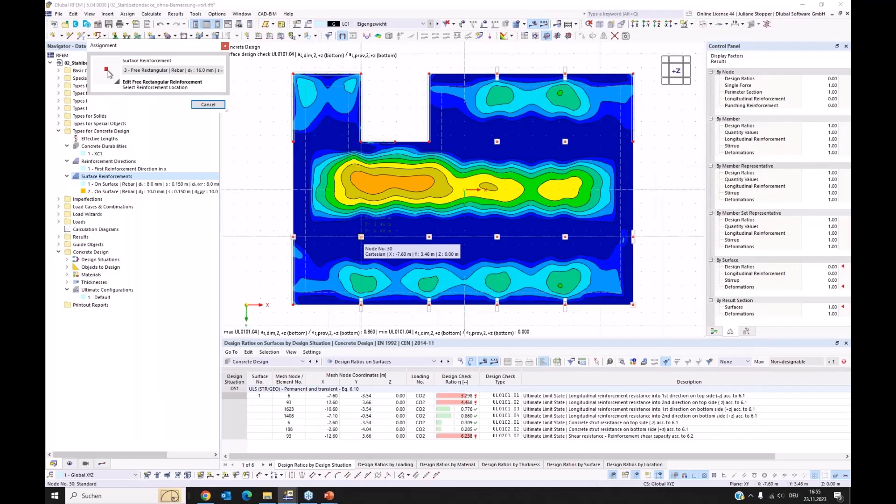
{"action": "left_click", "coordinate": [361, 237]}
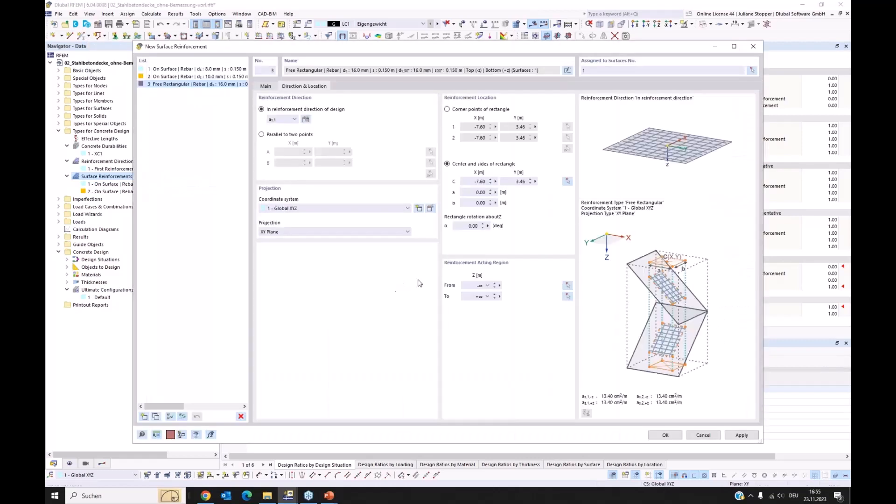
Set both rectangle sides a and b to 2 m and create the reinforcement, accepting deletion of the existing design results.
{"action": "left_click", "coordinate": [465, 193]}
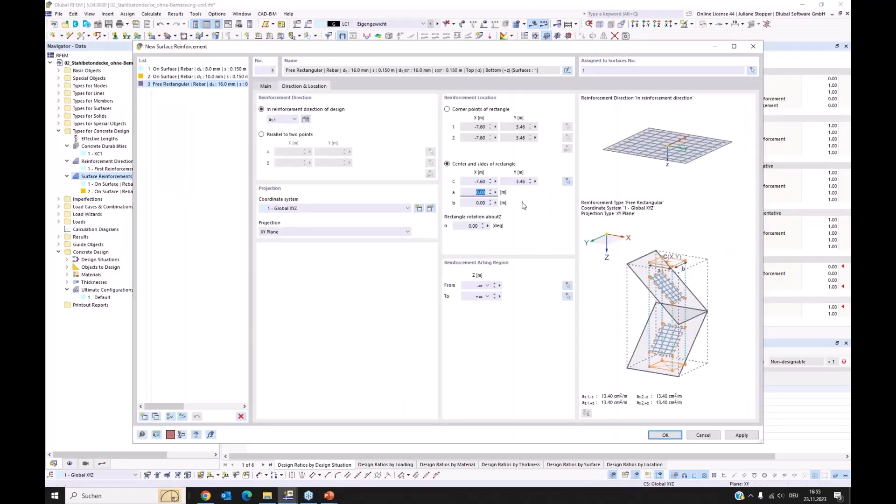
{"action": "type", "text": "2"}
{"action": "key", "text": "Tab"}
{"action": "type", "text": "2"}
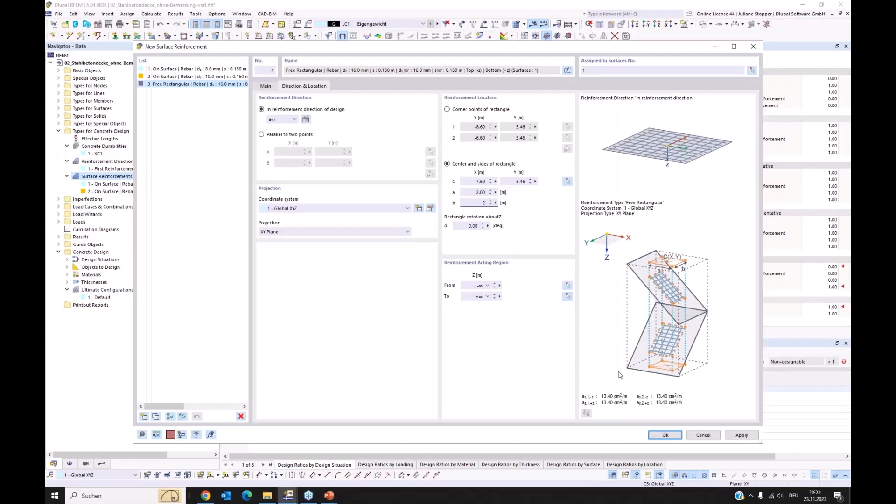
{"action": "left_click", "coordinate": [660, 436]}
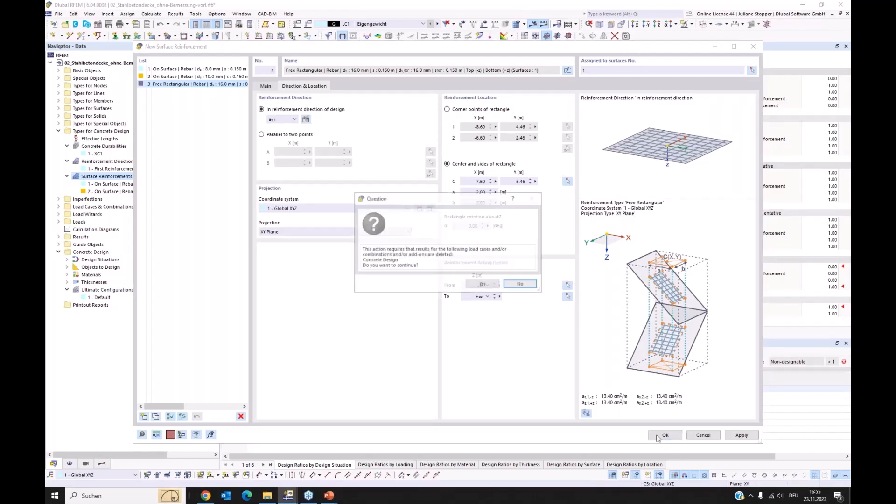
{"action": "left_click", "coordinate": [480, 285]}
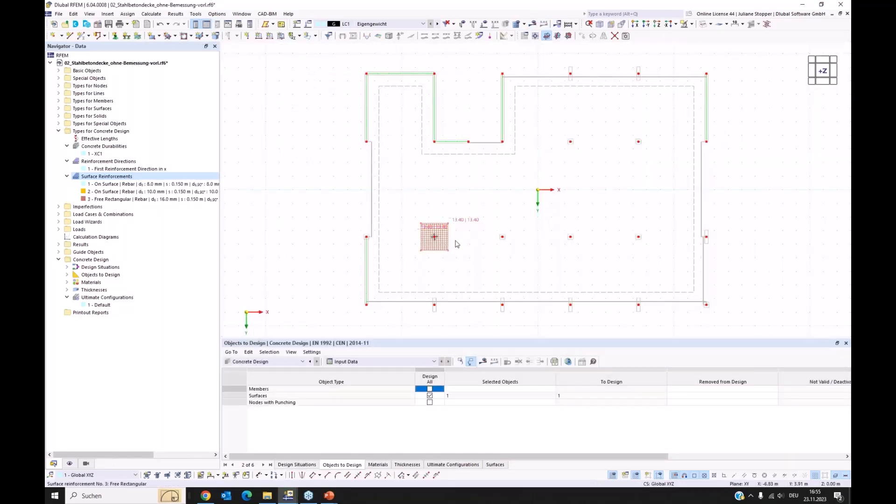
Copy the free rectangular reinforcement onto the other three interior columns in the same row, accepting deletion of the results and mesh.
{"action": "left_click", "coordinate": [437, 249]}
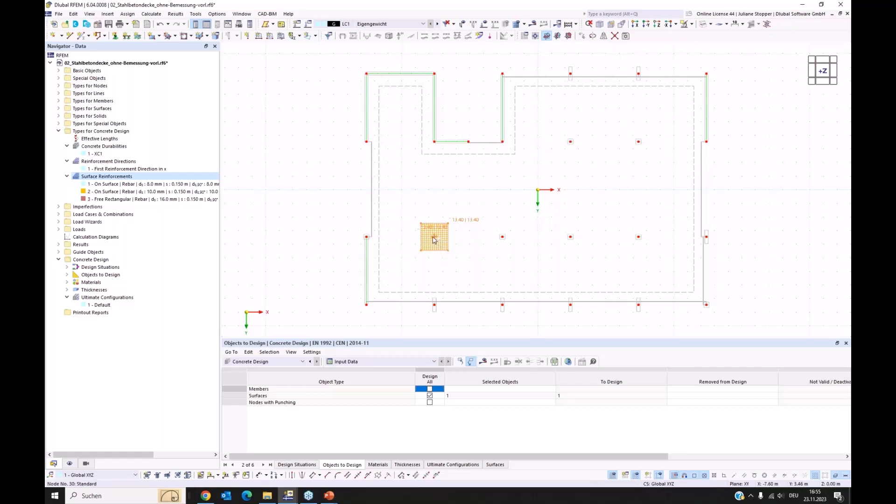
{"action": "left_click_drag", "start_coordinate": [434, 240], "coordinate": [503, 239], "text": "ctrl"}
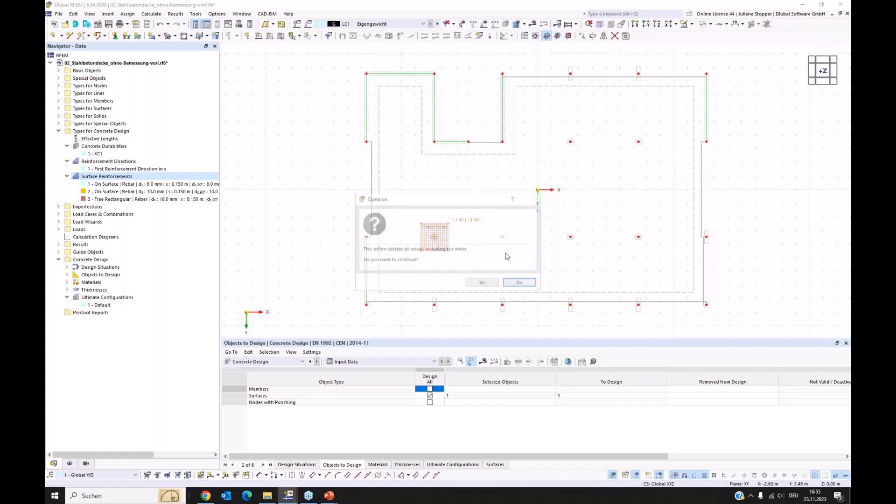
{"action": "left_click", "coordinate": [484, 283]}
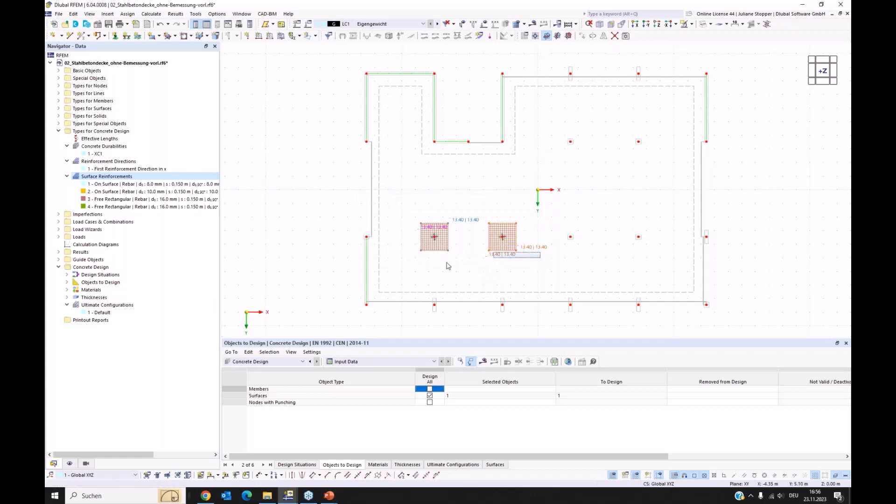
{"action": "left_click_drag", "start_coordinate": [503, 247], "coordinate": [643, 243], "text": "ctrl"}
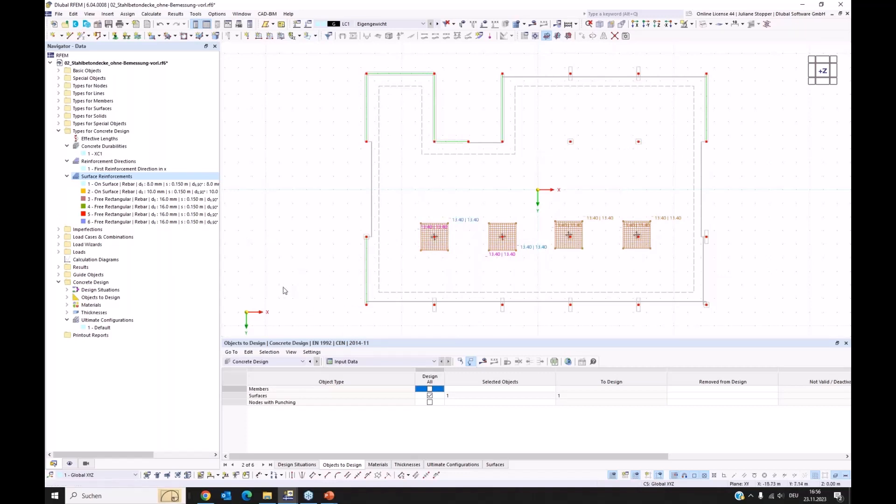
Recalculate the concrete design and plot design check UL0101.01 for the slab's top reinforcement in direction 1.
{"action": "left_click", "coordinate": [484, 362]}
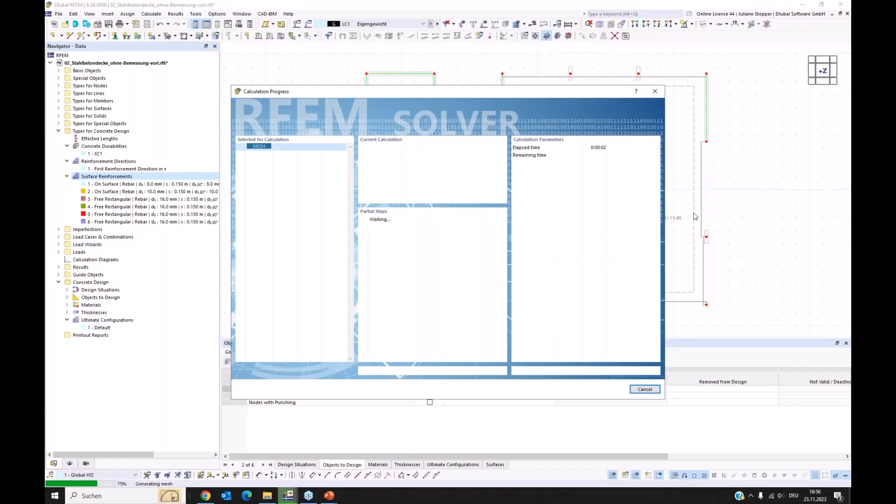
{"action": "left_click_drag", "start_coordinate": [567, 97], "coordinate": [486, 124]}
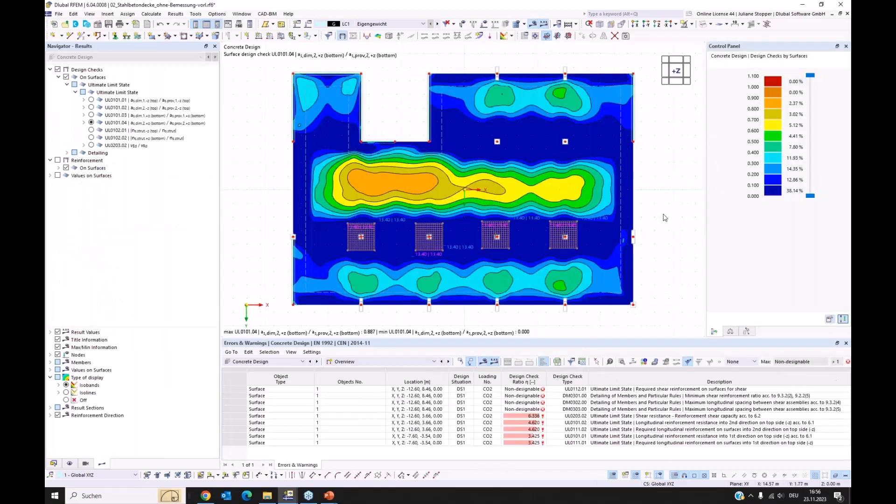
{"action": "left_click", "coordinate": [91, 123]}
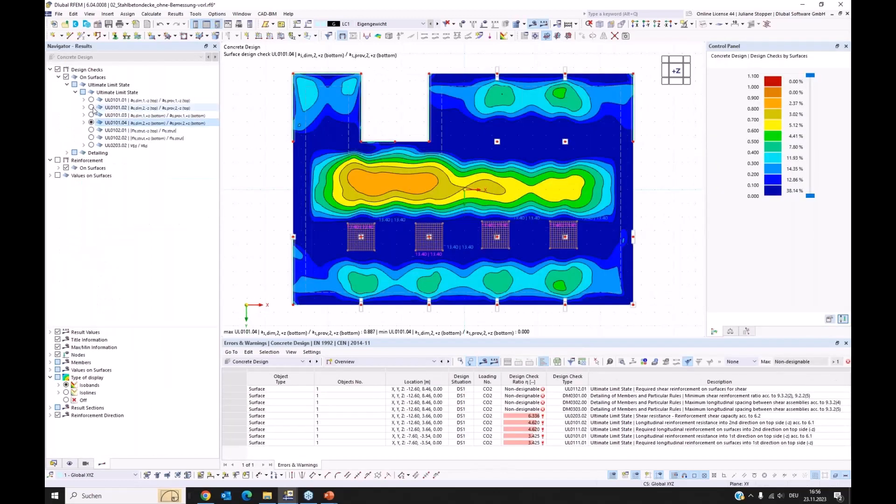
{"action": "left_click", "coordinate": [91, 108]}
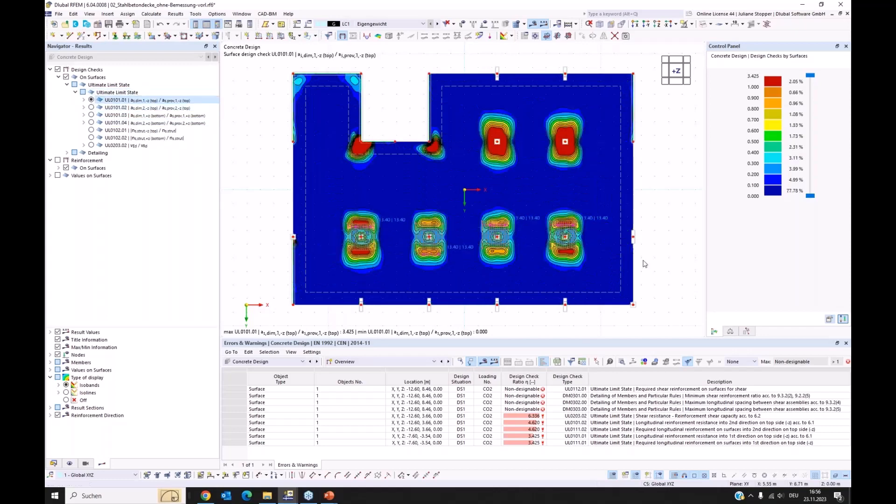
Hide the concrete design types in the model display and list the design ratios on surfaces in the results table.
{"action": "left_click", "coordinate": [70, 464]}
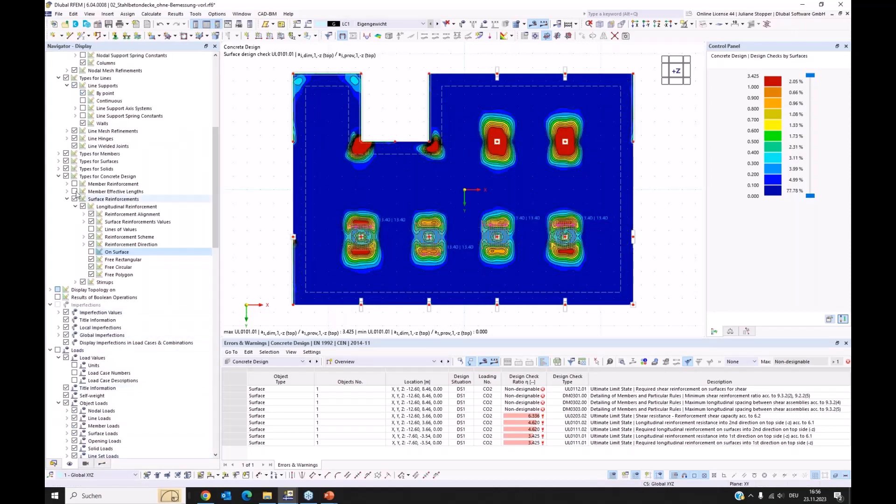
{"action": "left_click", "coordinate": [66, 176]}
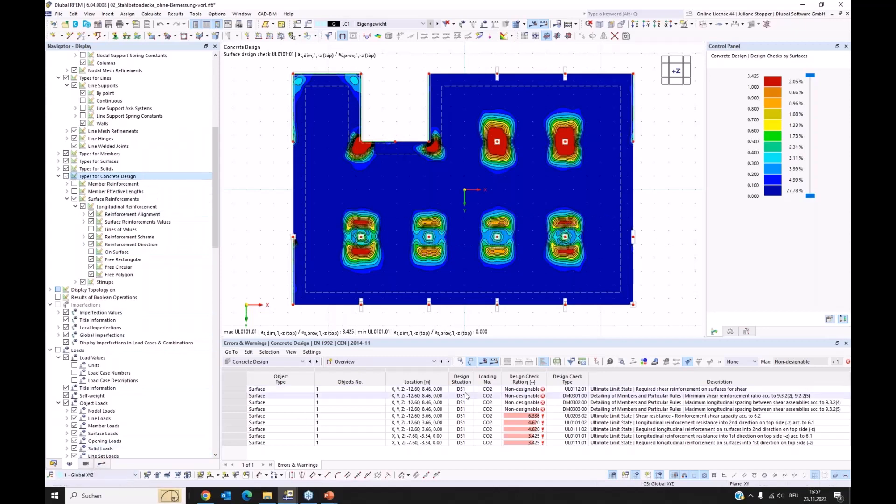
{"action": "left_click", "coordinate": [404, 367]}
{"action": "left_click", "coordinate": [395, 382]}
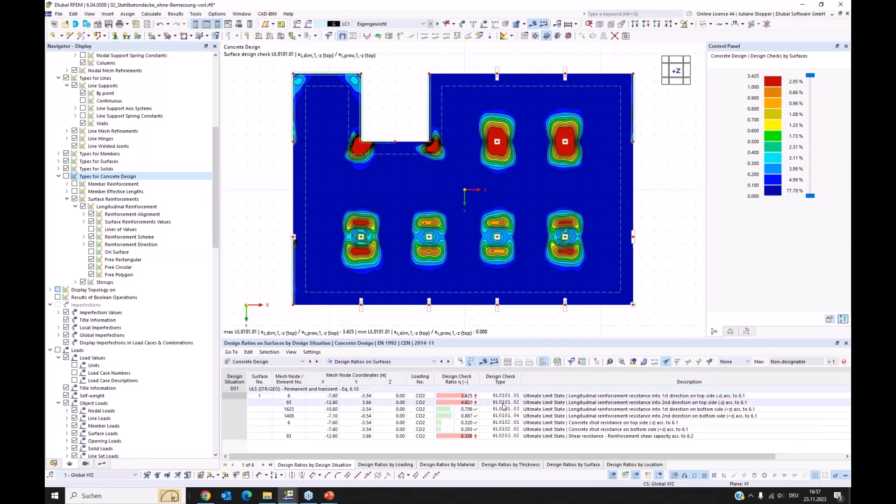
Examine the not covered longitudinal reinforcement on the slab's top side in directions 1 and 2, with the design checks hidden.
{"action": "left_click", "coordinate": [102, 463]}
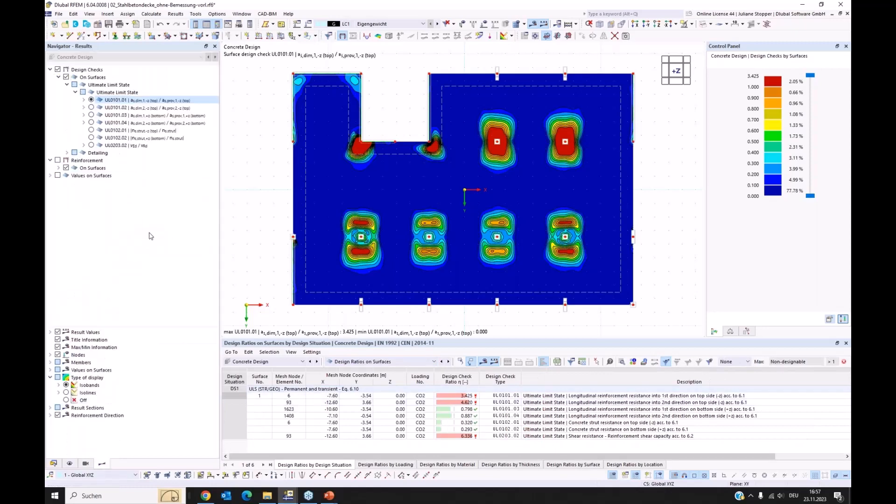
{"action": "left_click", "coordinate": [57, 70]}
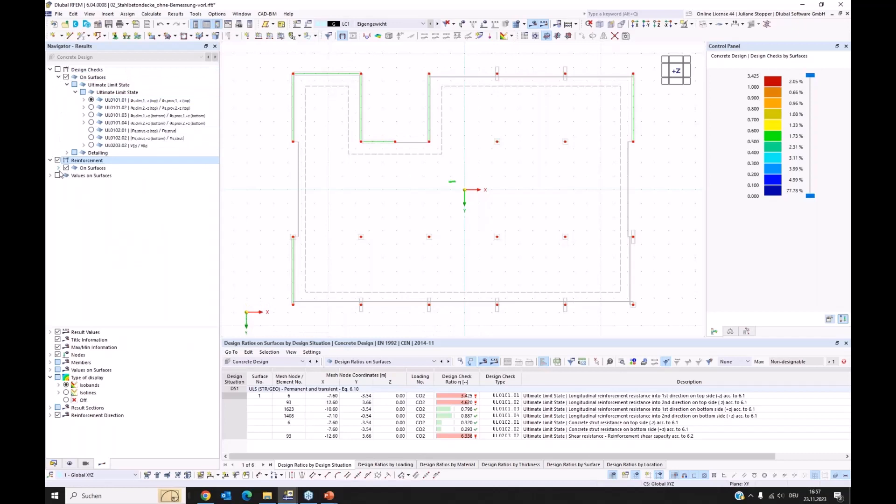
{"action": "left_click", "coordinate": [58, 169]}
{"action": "left_click", "coordinate": [67, 175]}
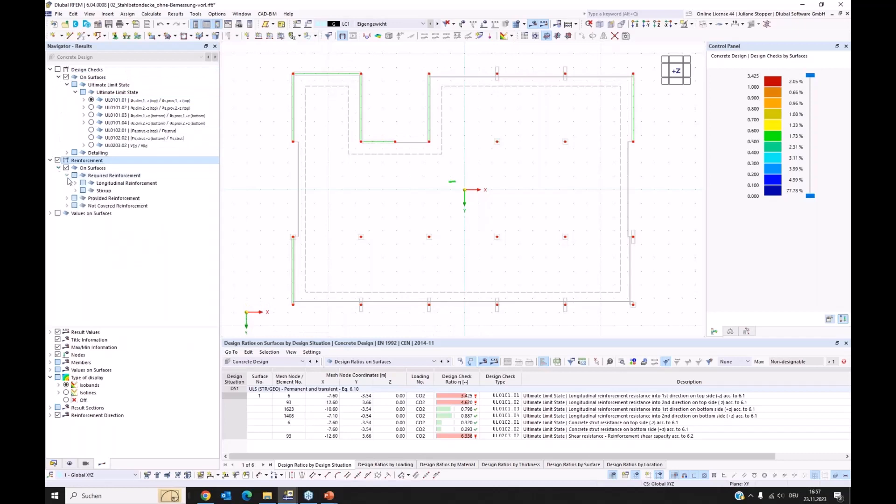
{"action": "left_click", "coordinate": [66, 206]}
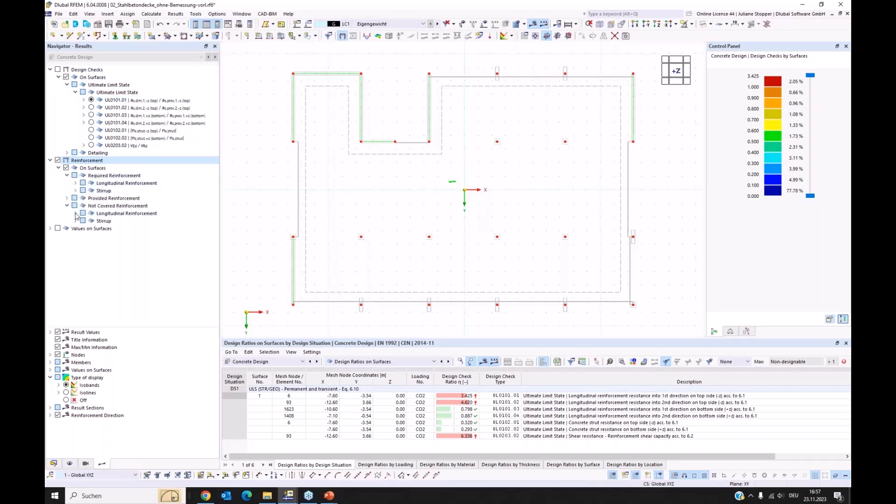
{"action": "left_click", "coordinate": [75, 213]}
{"action": "left_click", "coordinate": [91, 221]}
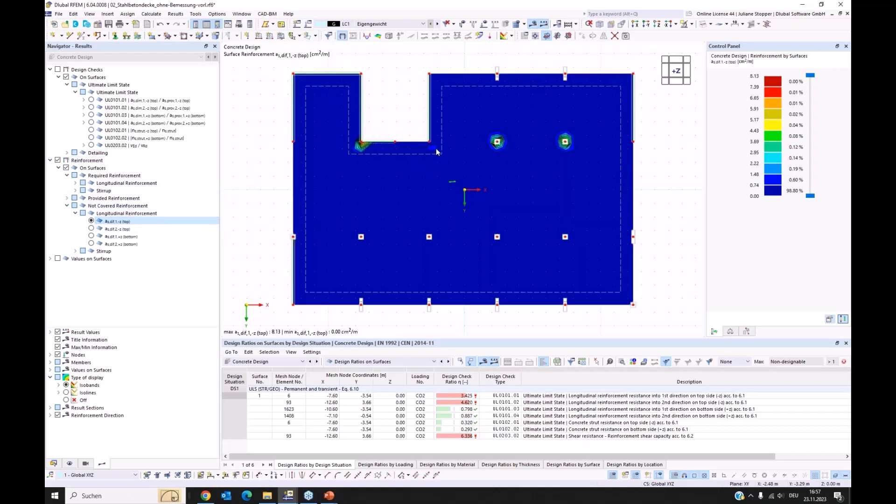
{"action": "left_click", "coordinate": [91, 229]}
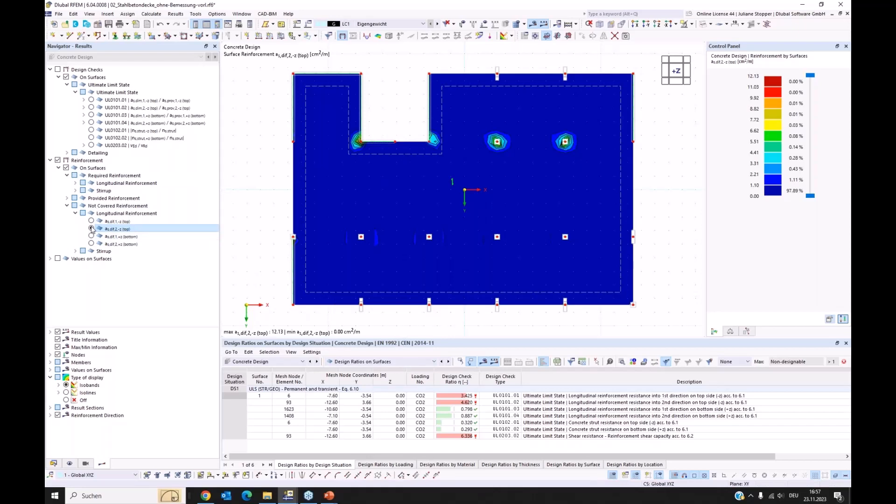
Return to design check UL0101.01 with the reinforcement results off, and display it as isolines with values on surfaces.
{"action": "left_click", "coordinate": [91, 100]}
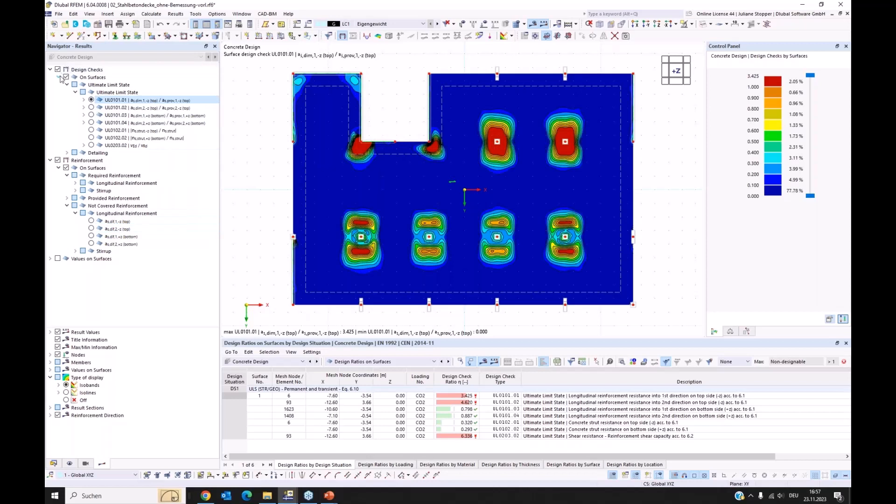
{"action": "left_click", "coordinate": [58, 162]}
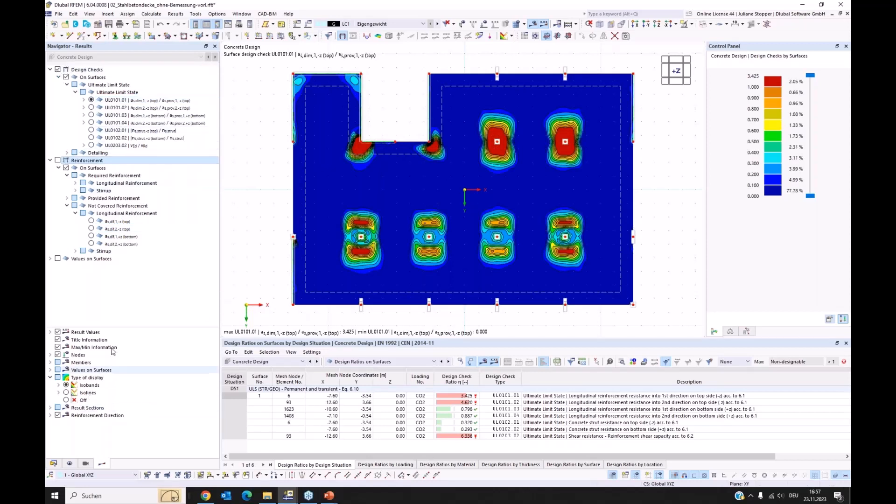
{"action": "left_click_drag", "start_coordinate": [112, 324], "coordinate": [112, 309]}
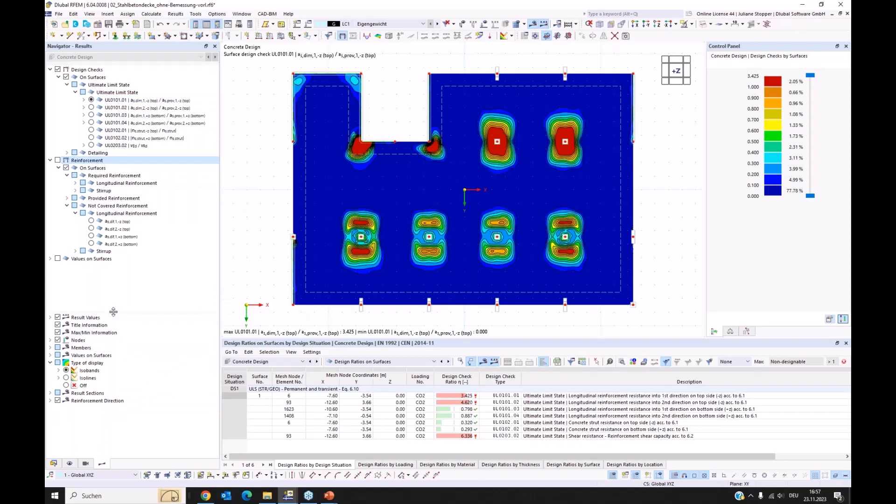
{"action": "left_click", "coordinate": [73, 379]}
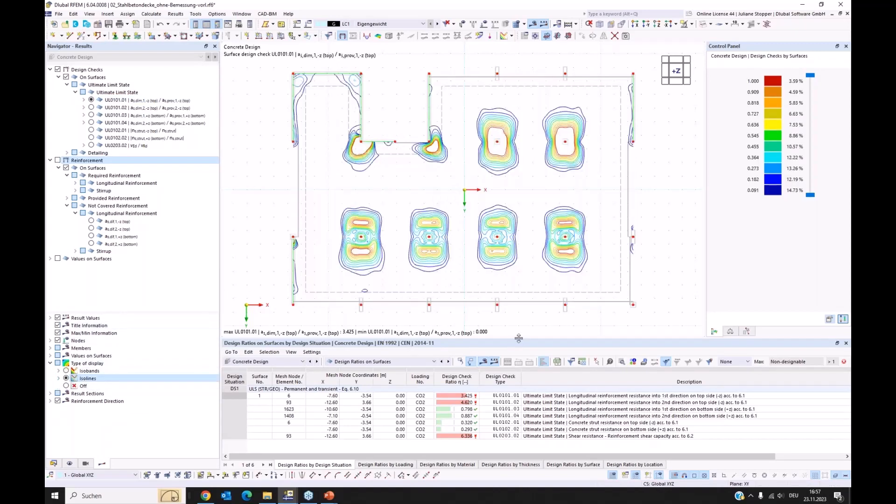
{"action": "left_click_drag", "start_coordinate": [518, 338], "coordinate": [518, 344]}
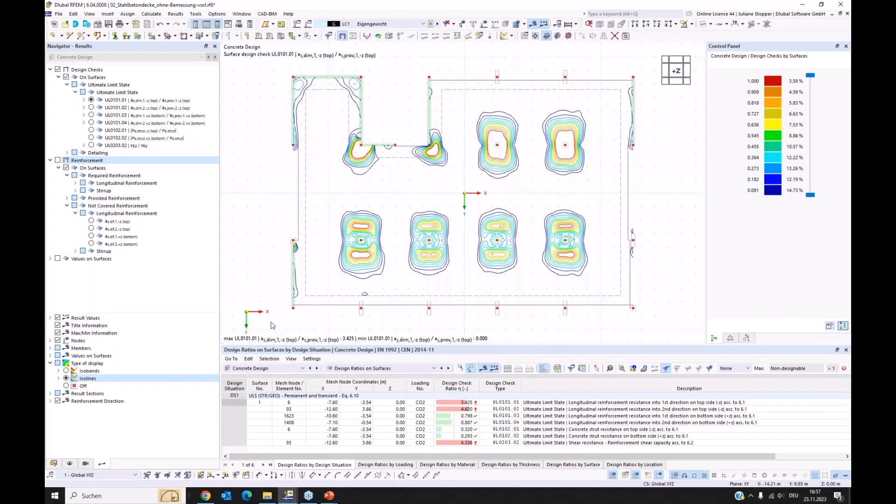
{"action": "left_click", "coordinate": [57, 259]}
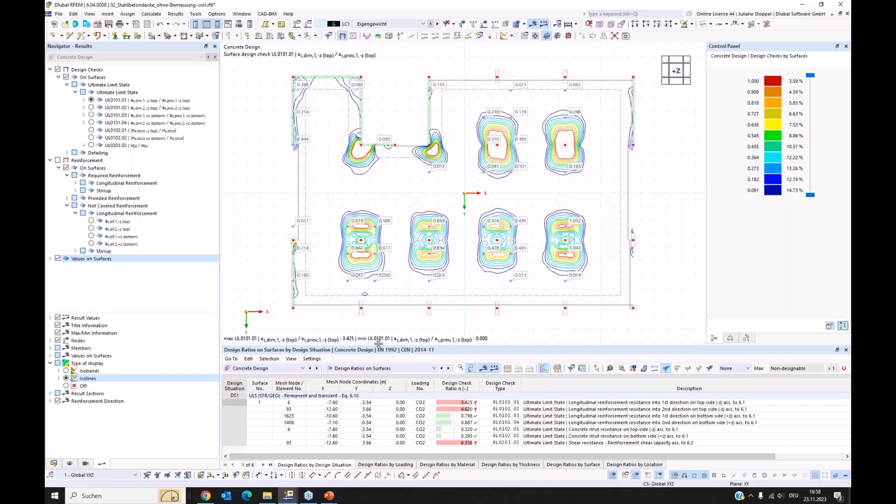
{"action": "left_click_drag", "start_coordinate": [379, 345], "coordinate": [379, 337]}
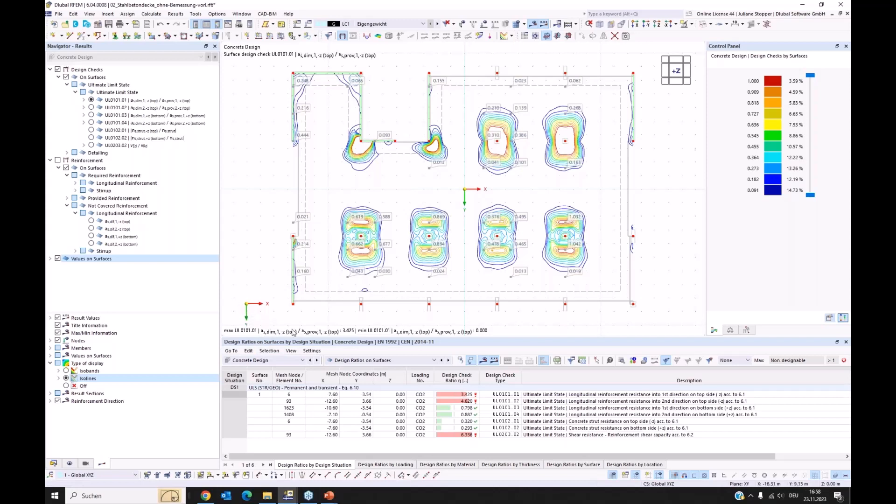
Review the design check details of the shear resistance check UL0203.02 at mesh node 93, including its formulas.
{"action": "left_click", "coordinate": [505, 437]}
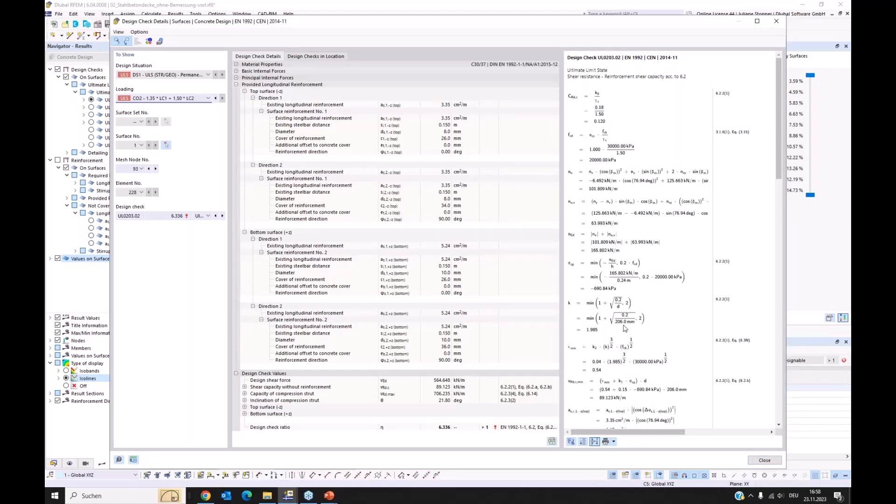
{"action": "scroll", "coordinate": [624, 328], "scroll_direction": "down", "scroll_amount": 3}
{"action": "left_click", "coordinate": [764, 461]}
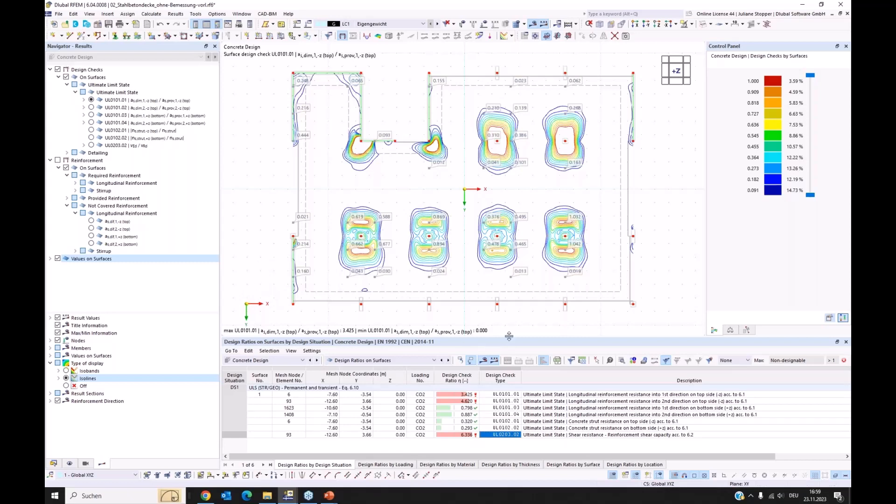
Make the results table slightly shorter, and switch to Chrome to review the Free Software for Students page on the Dlubal website.
{"action": "left_click_drag", "start_coordinate": [509, 336], "coordinate": [508, 342]}
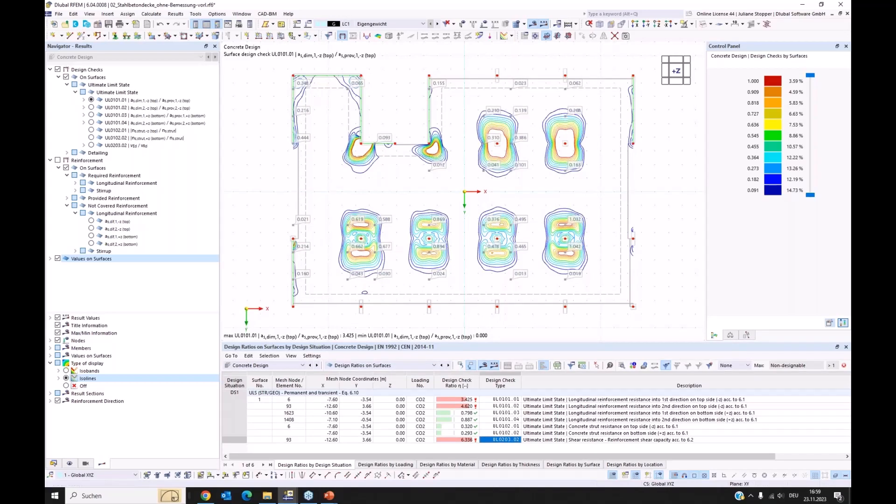
{"action": "left_click", "coordinate": [205, 498]}
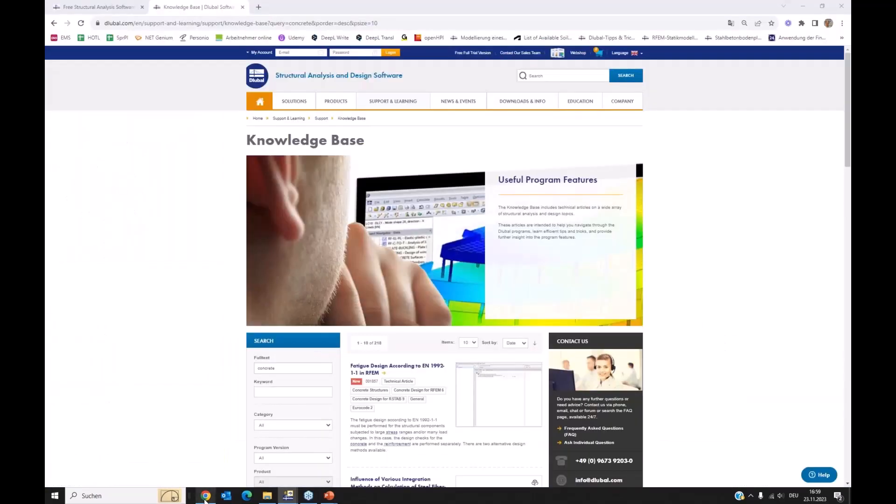
{"action": "left_click", "coordinate": [98, 7]}
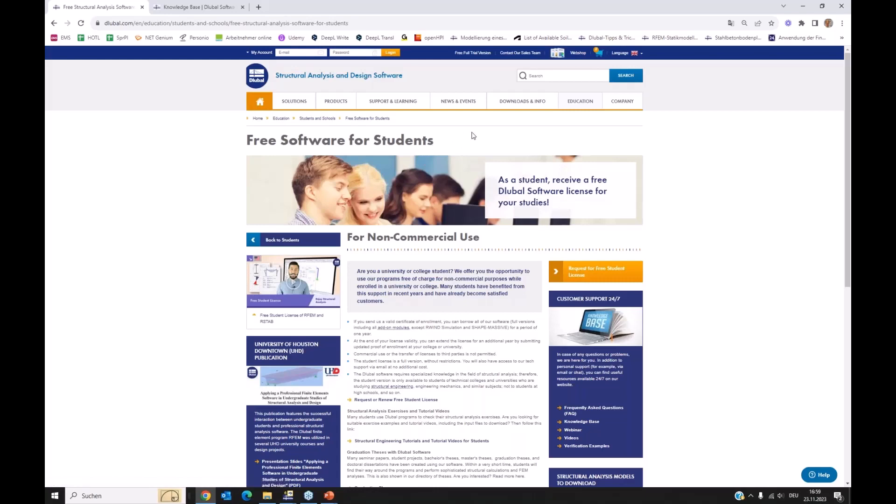
{"action": "scroll", "coordinate": [481, 151], "scroll_direction": "down", "scroll_amount": 5}
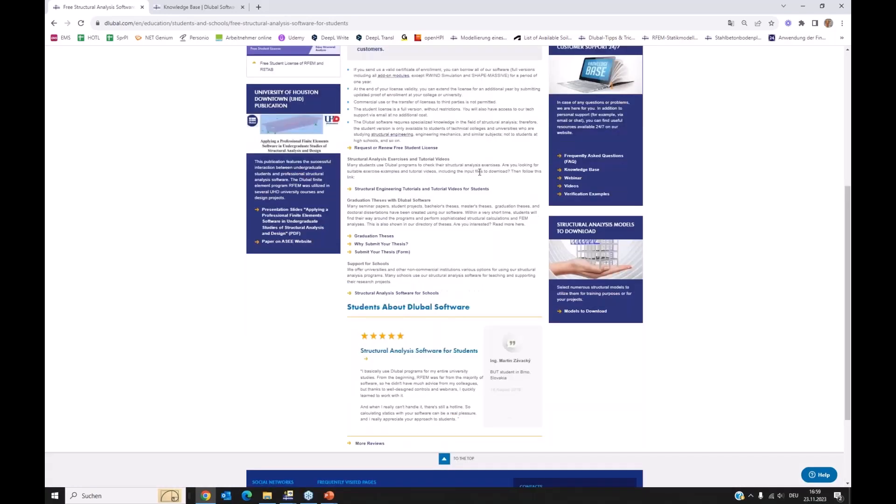
{"action": "scroll", "coordinate": [479, 172], "scroll_direction": "up", "scroll_amount": 3}
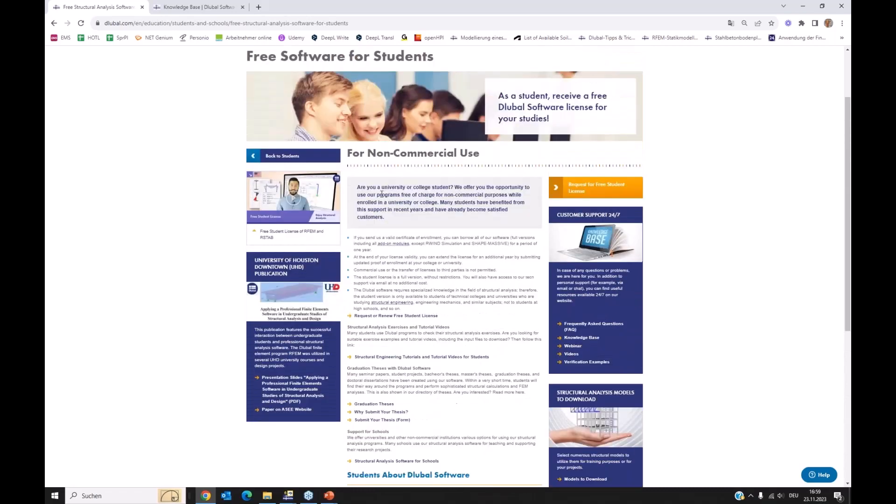
{"action": "scroll", "coordinate": [382, 194], "scroll_direction": "up", "scroll_amount": 1}
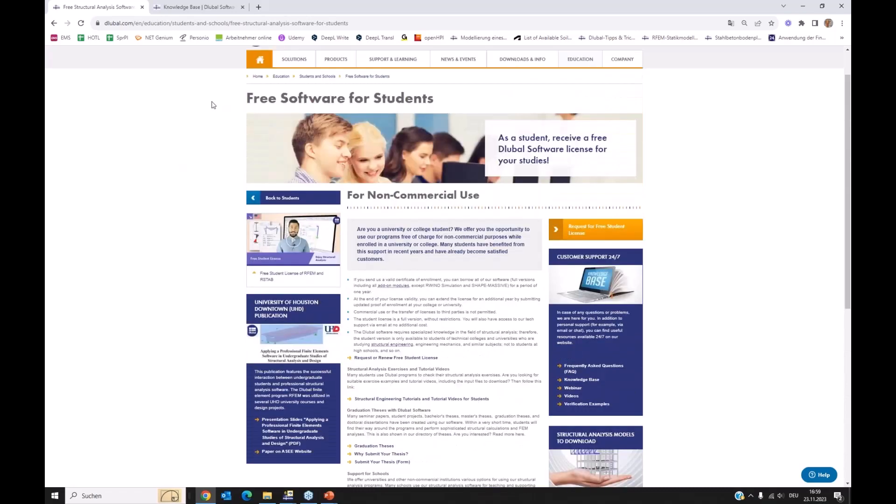
{"action": "scroll", "coordinate": [213, 103], "scroll_direction": "up", "scroll_amount": 1}
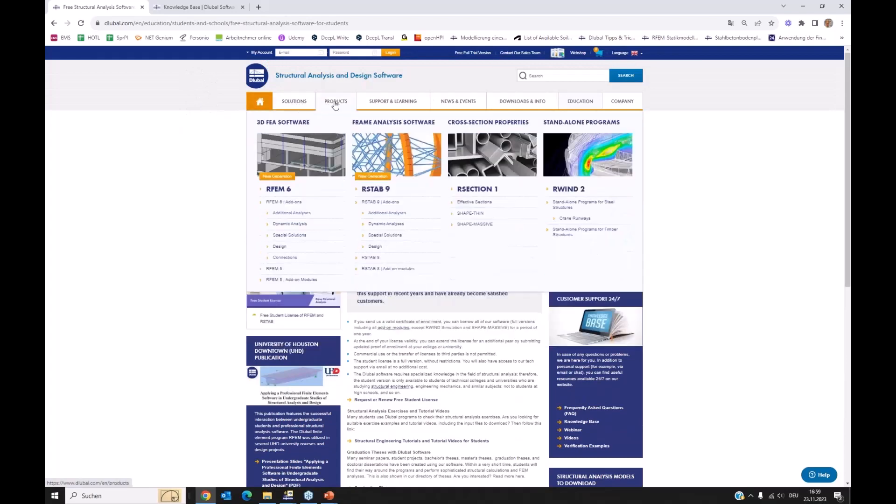
{"action": "mouse_move", "coordinate": [394, 103]}
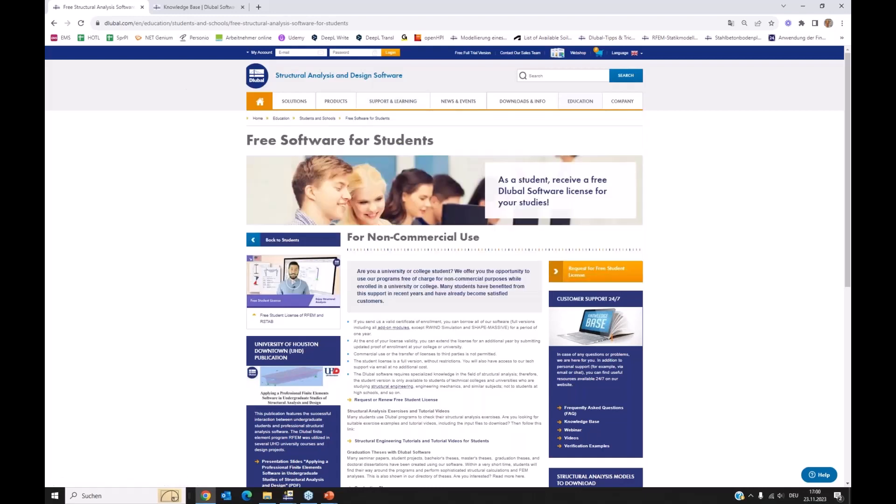
Look through the Dlubal Knowledge Base articles found for "concrete", including the search filters beside the list.
{"action": "left_click", "coordinate": [182, 7]}
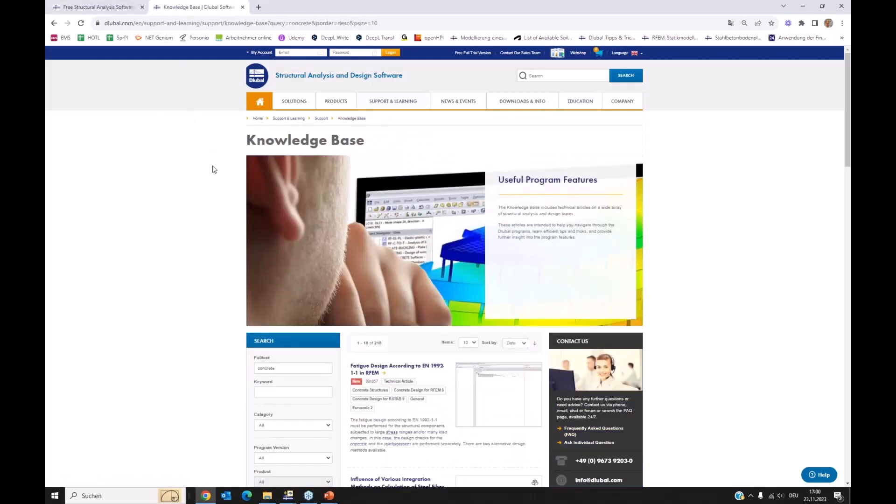
{"action": "scroll", "coordinate": [214, 168], "scroll_direction": "down", "scroll_amount": 3}
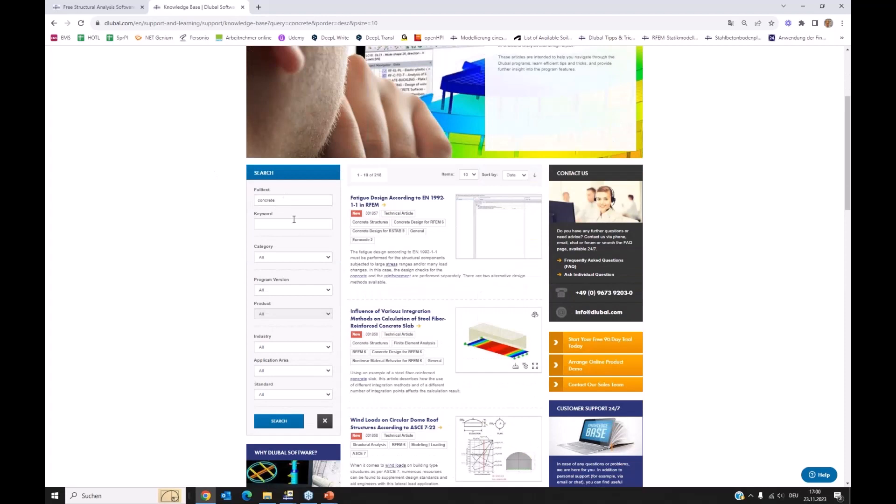
{"action": "scroll", "coordinate": [381, 233], "scroll_direction": "down", "scroll_amount": 2}
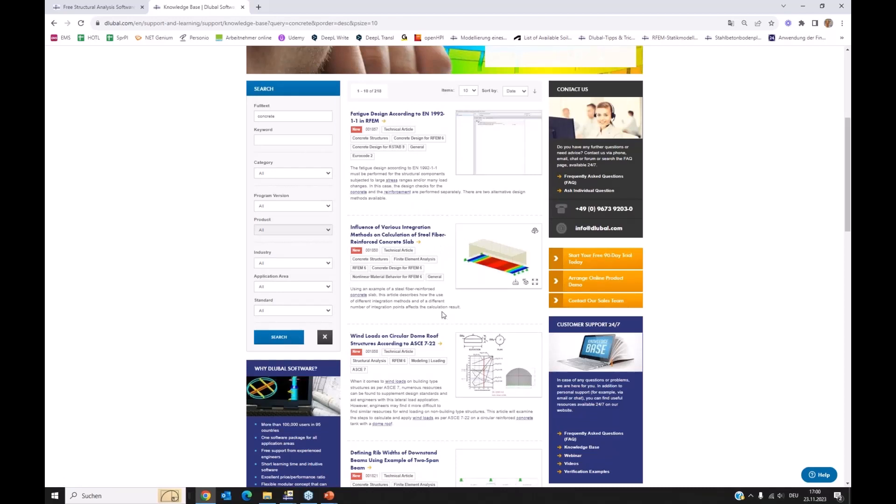
{"action": "scroll", "coordinate": [426, 300], "scroll_direction": "down", "scroll_amount": 5}
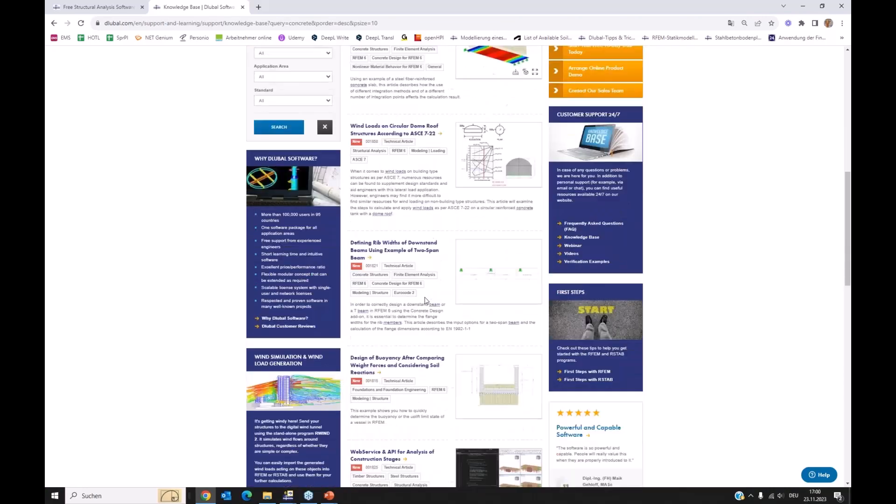
{"action": "scroll", "coordinate": [426, 301], "scroll_direction": "down", "scroll_amount": 3}
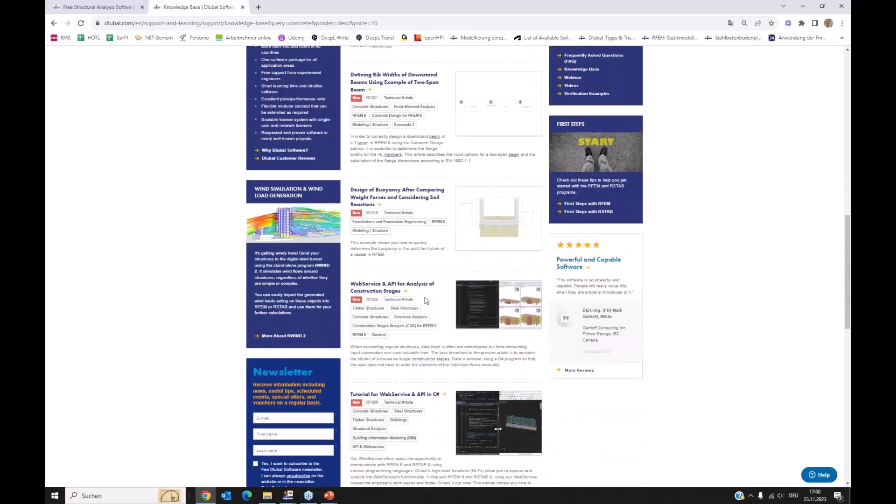
{"action": "scroll", "coordinate": [426, 301], "scroll_direction": "up", "scroll_amount": 2}
{"action": "scroll", "coordinate": [426, 300], "scroll_direction": "up", "scroll_amount": 10}
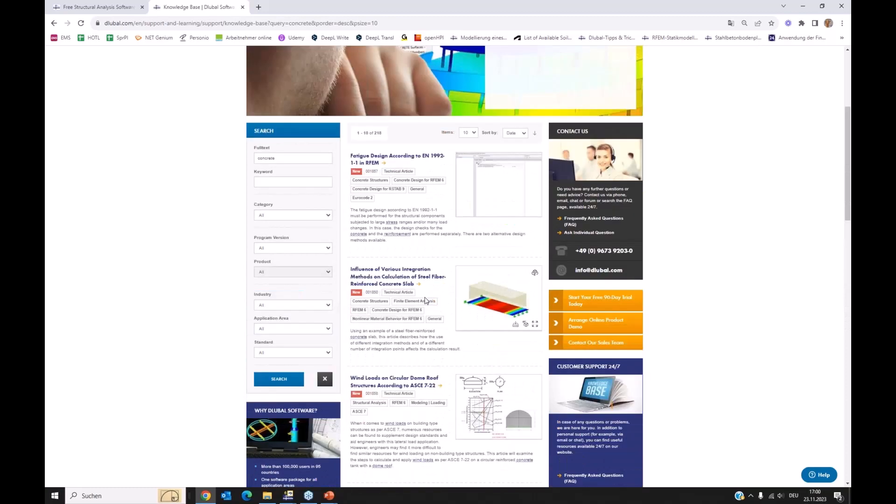
{"action": "scroll", "coordinate": [425, 300], "scroll_direction": "up", "scroll_amount": 2}
{"action": "mouse_move", "coordinate": [514, 107]}
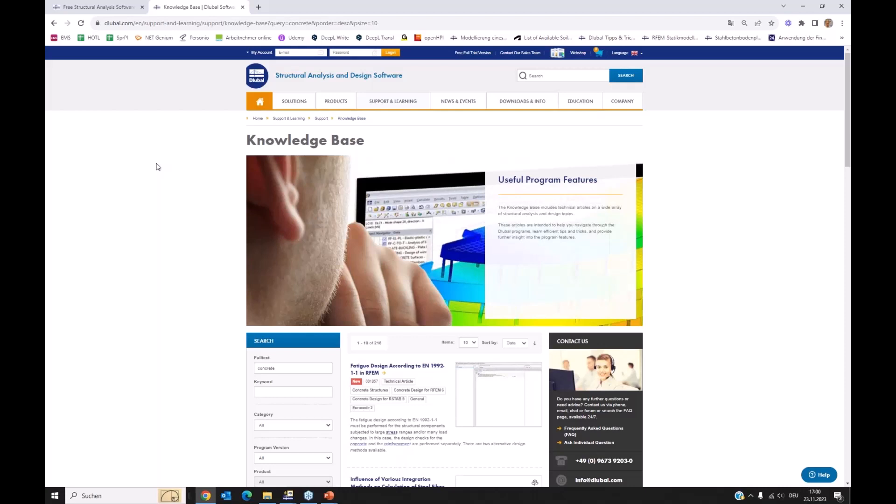
{"action": "scroll", "coordinate": [513, 336], "scroll_direction": "down", "scroll_amount": 2}
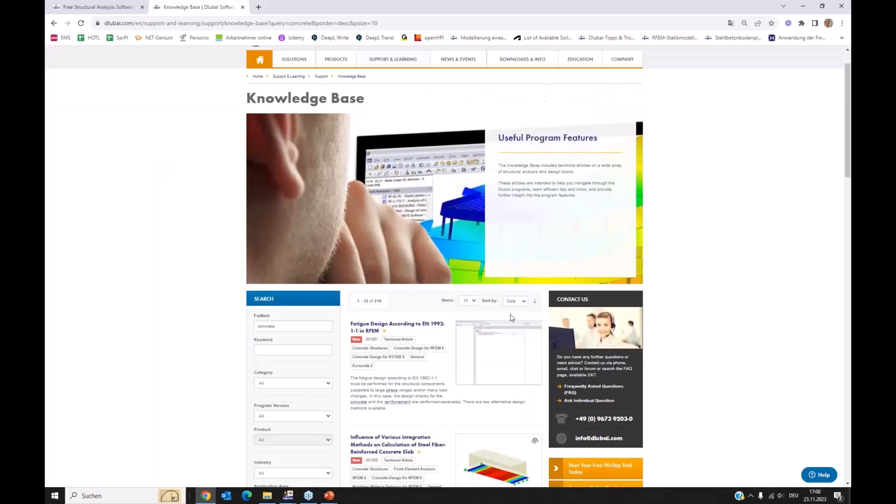